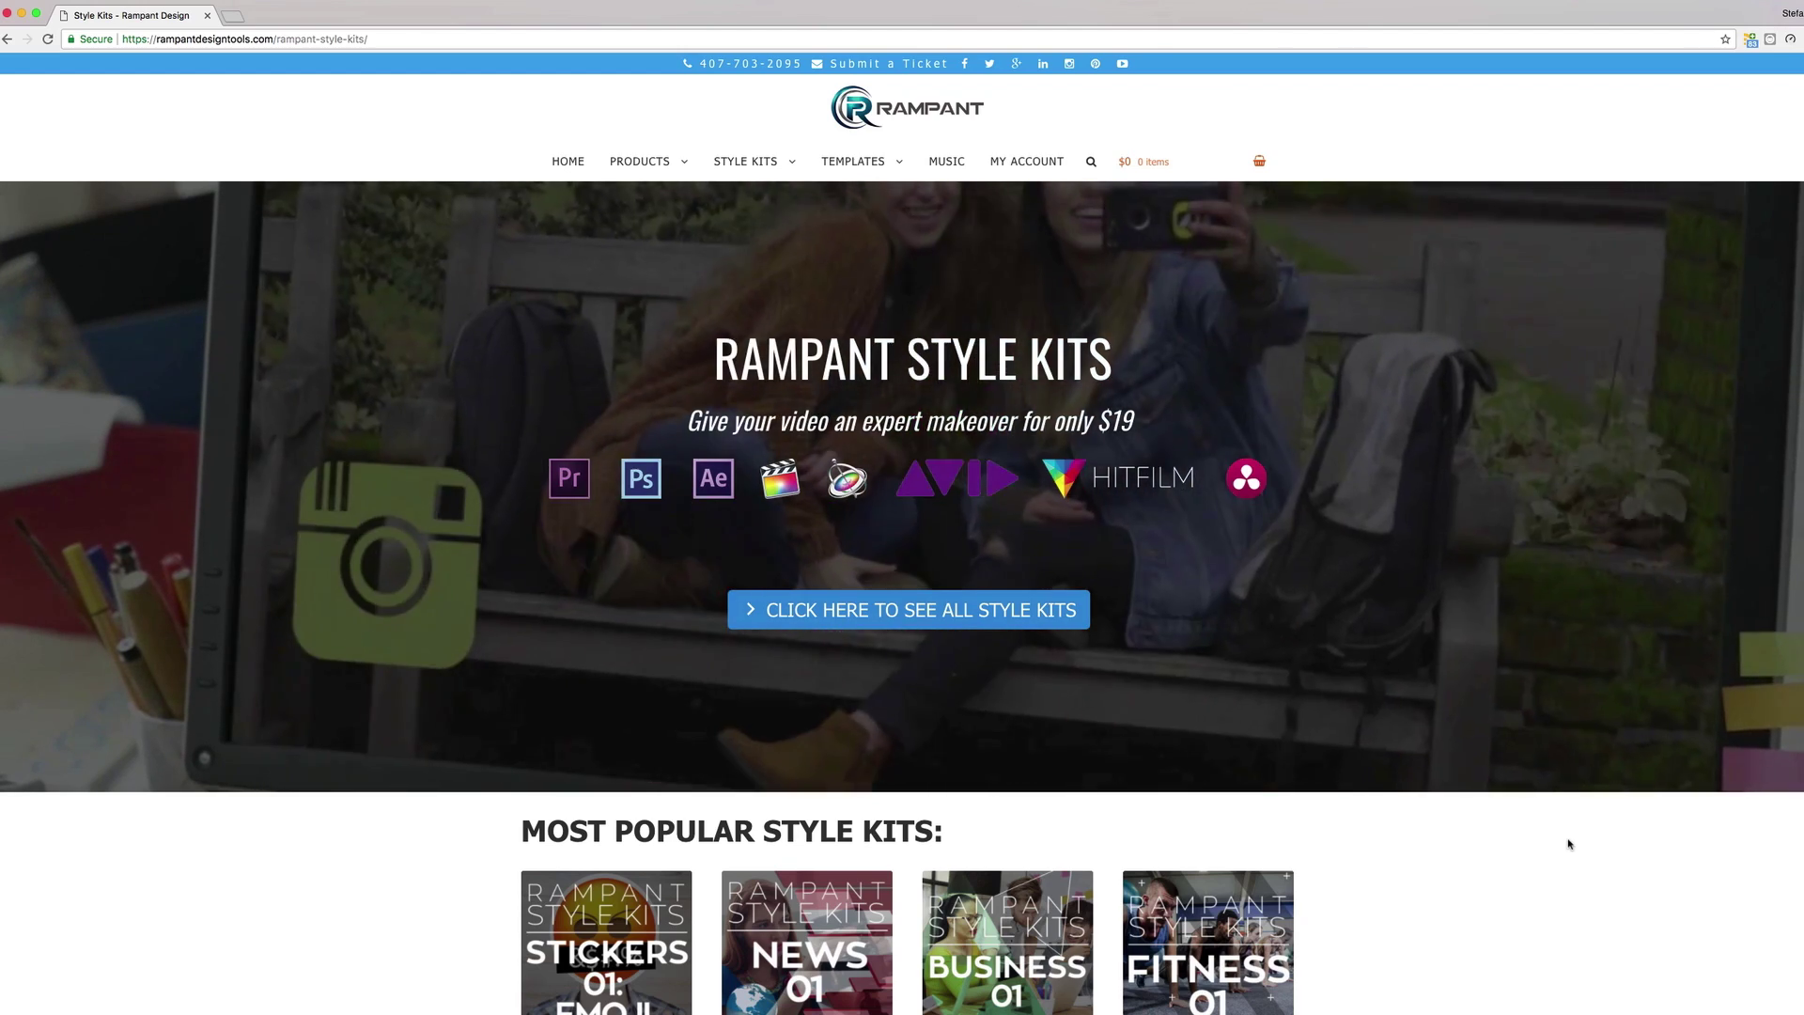
scroll(1568, 843, down, 5)
scroll(1568, 843, down, 5)
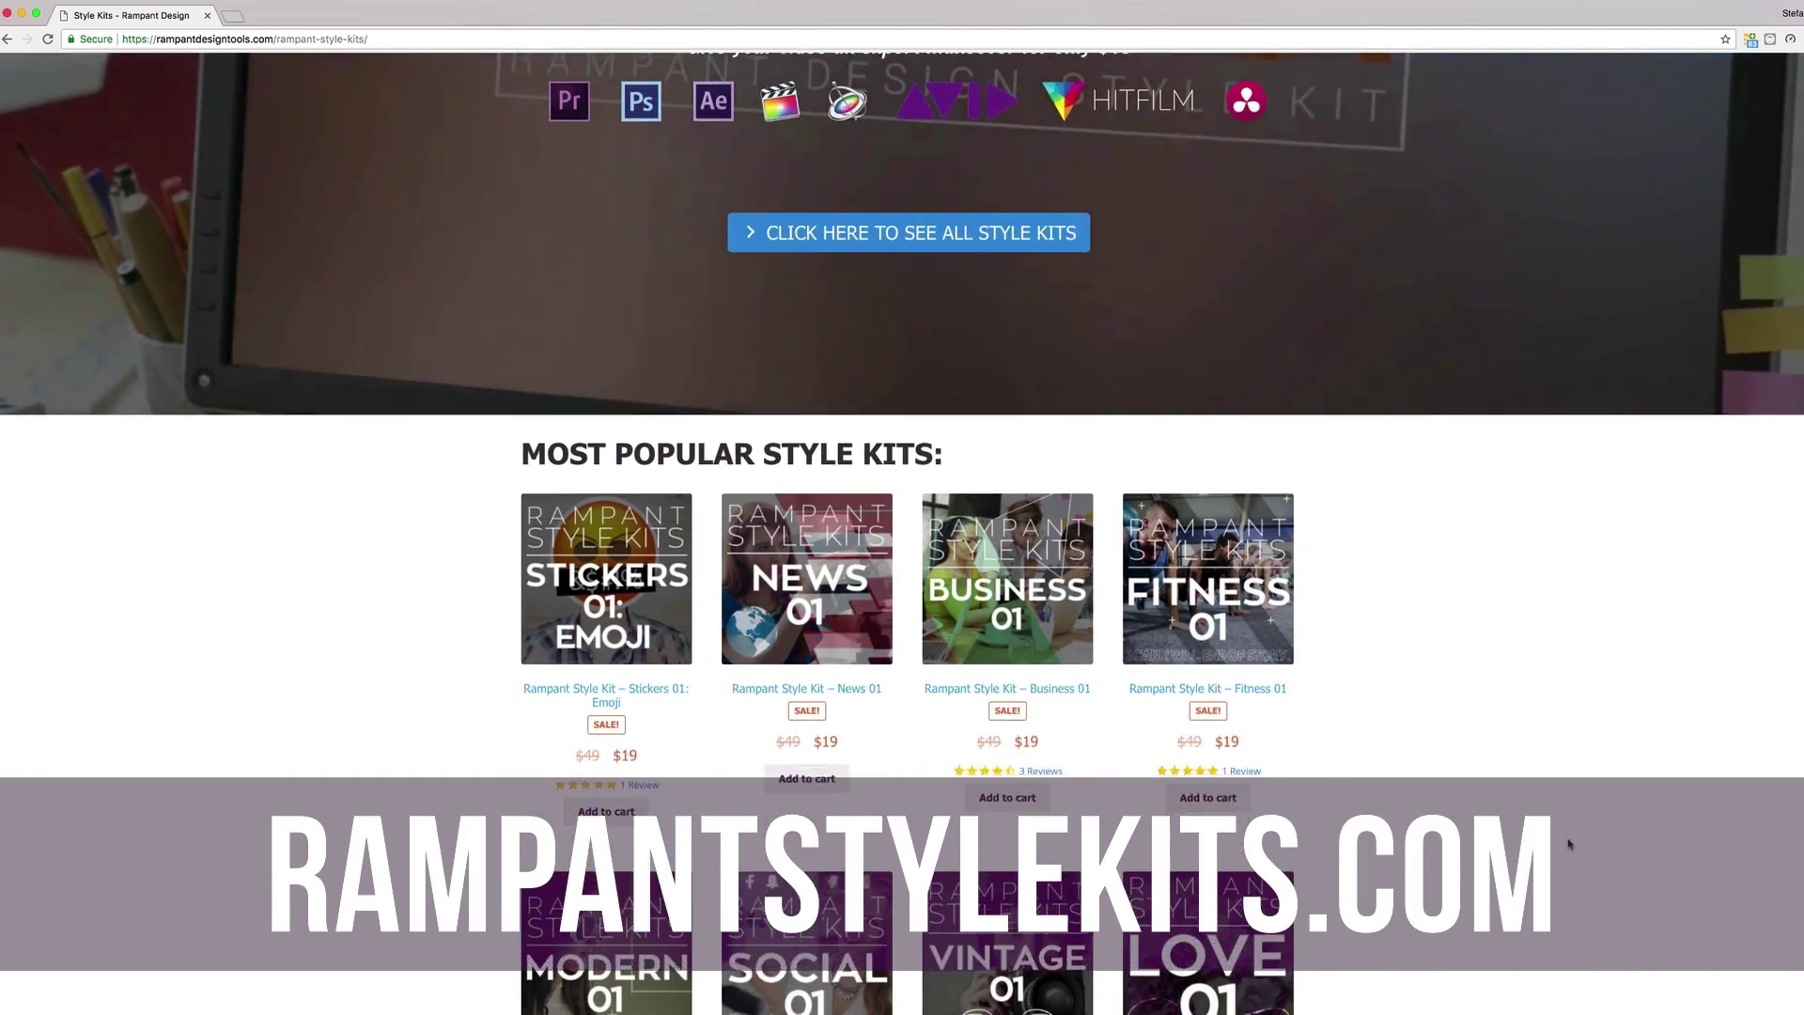
scroll(1568, 843, down, 6)
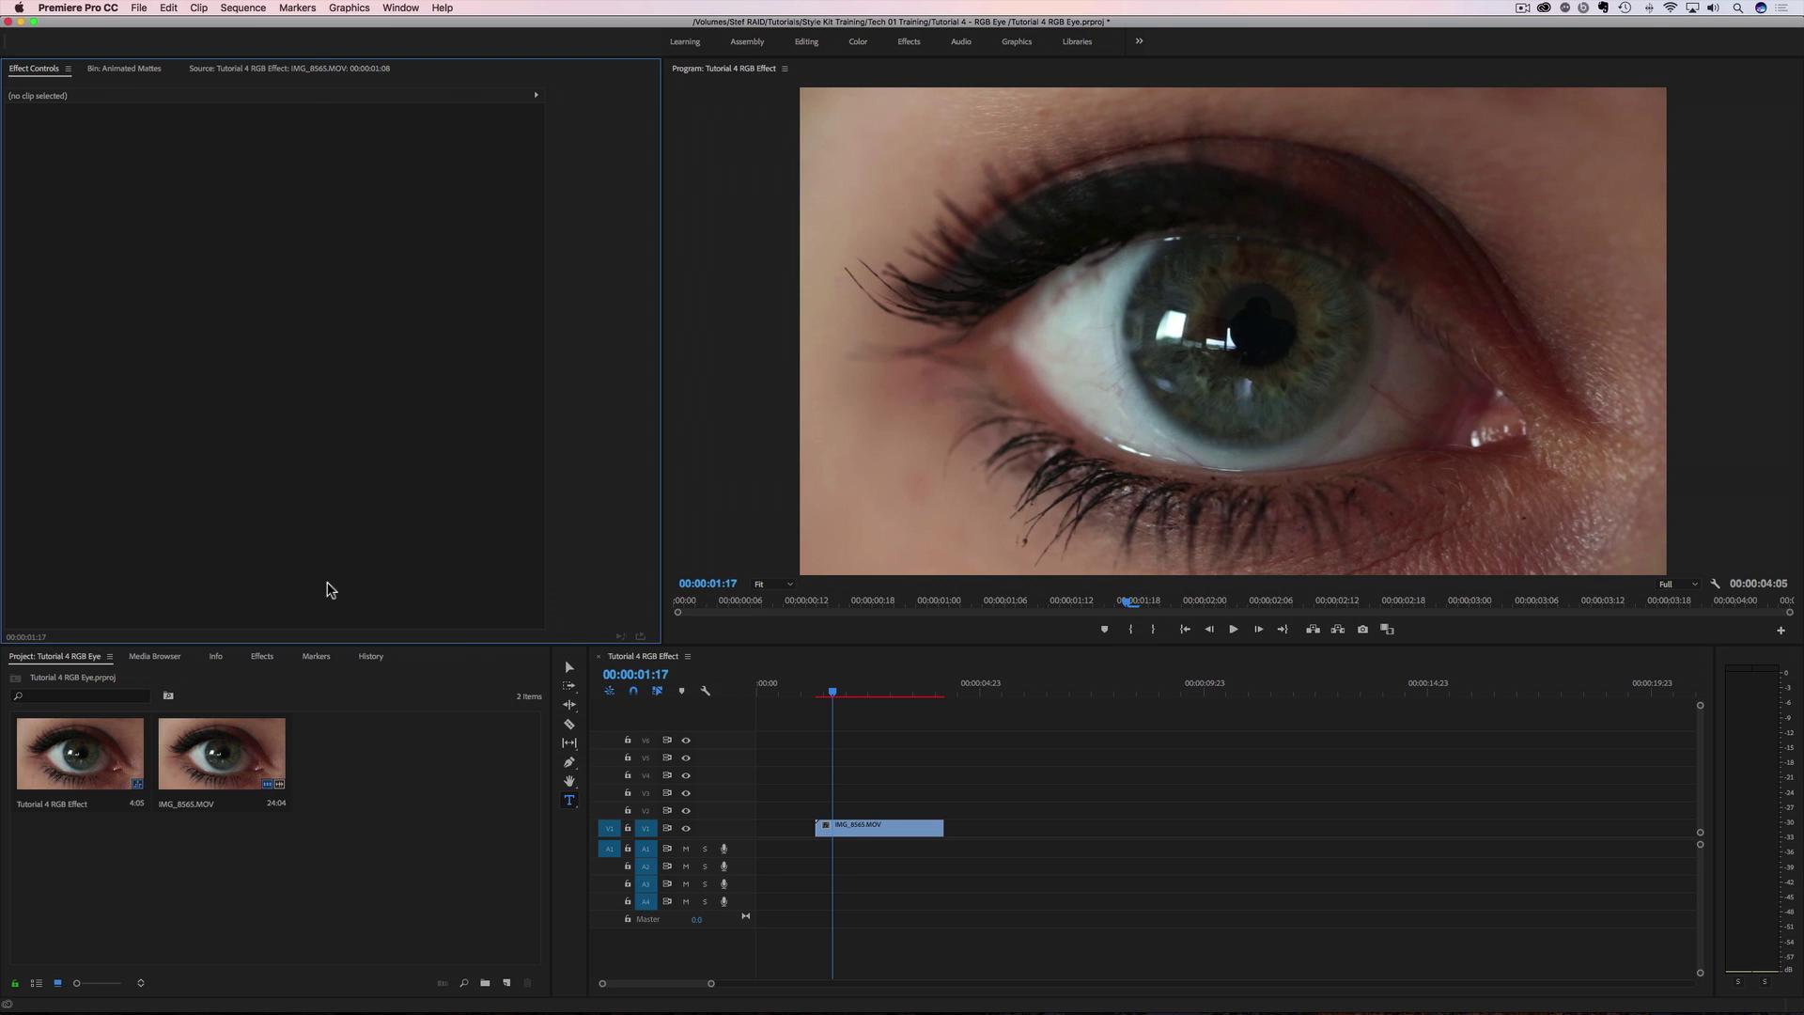
click(141, 9)
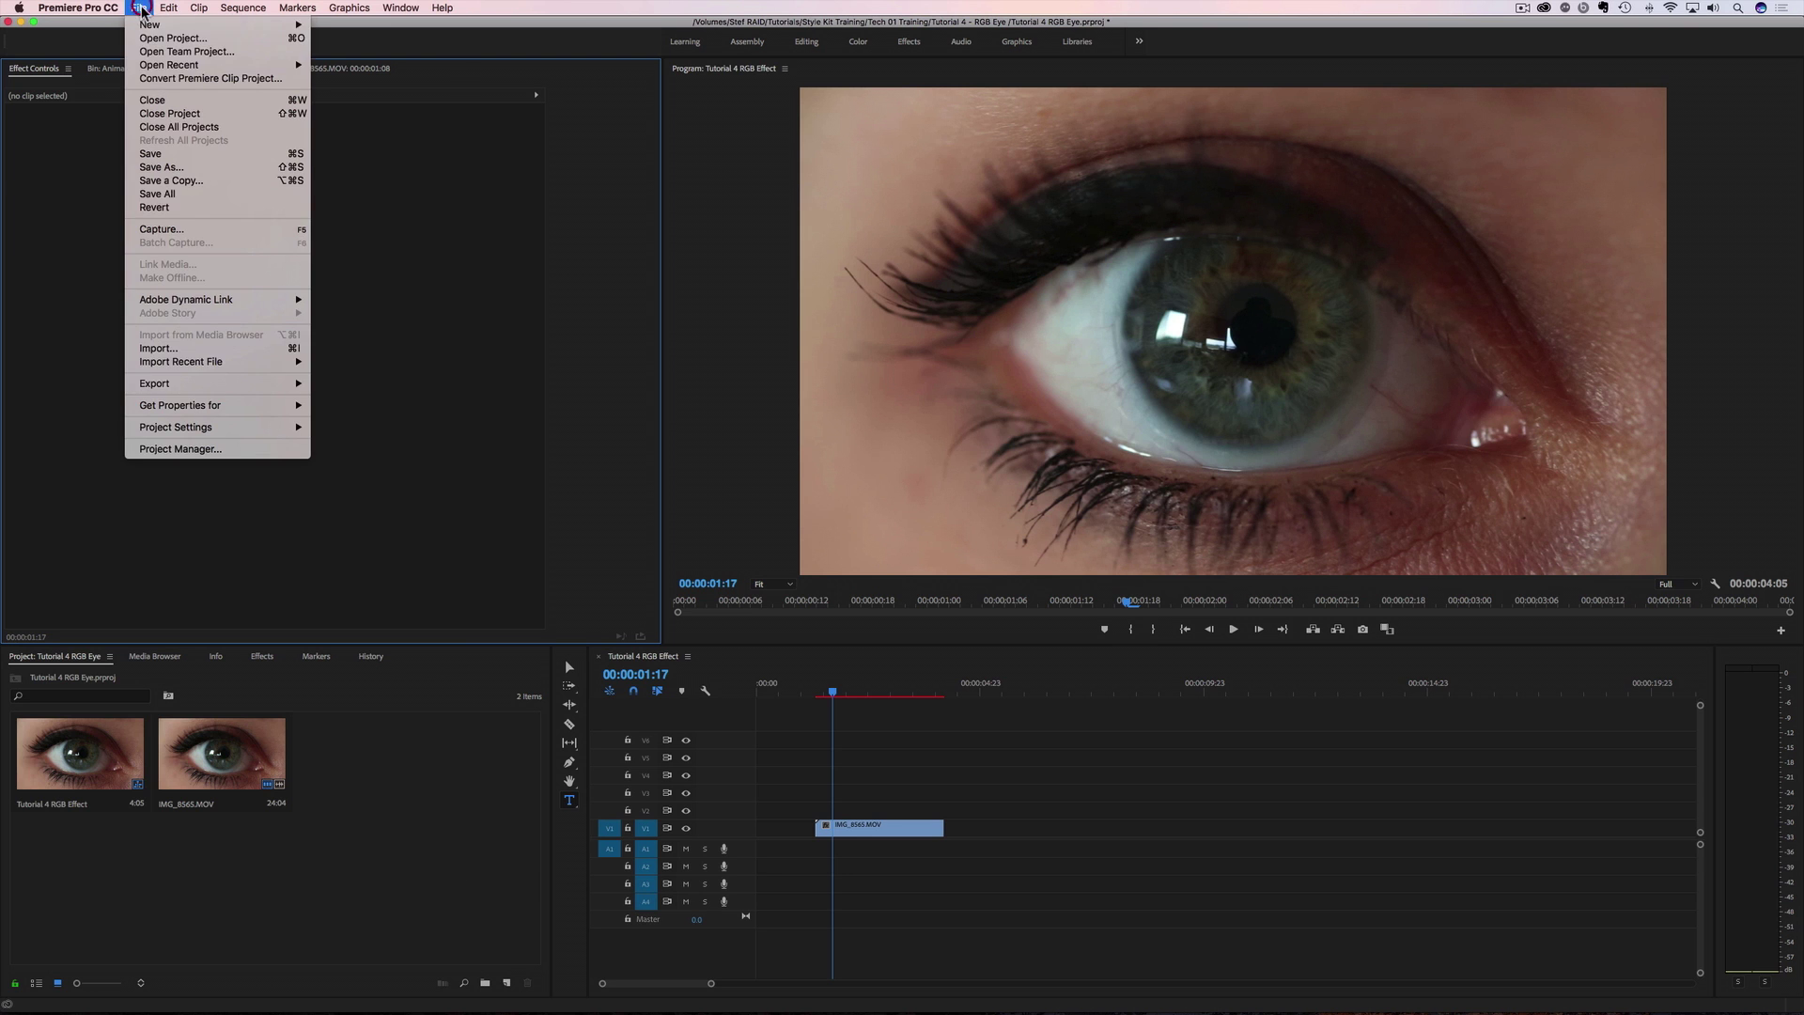
click(188, 348)
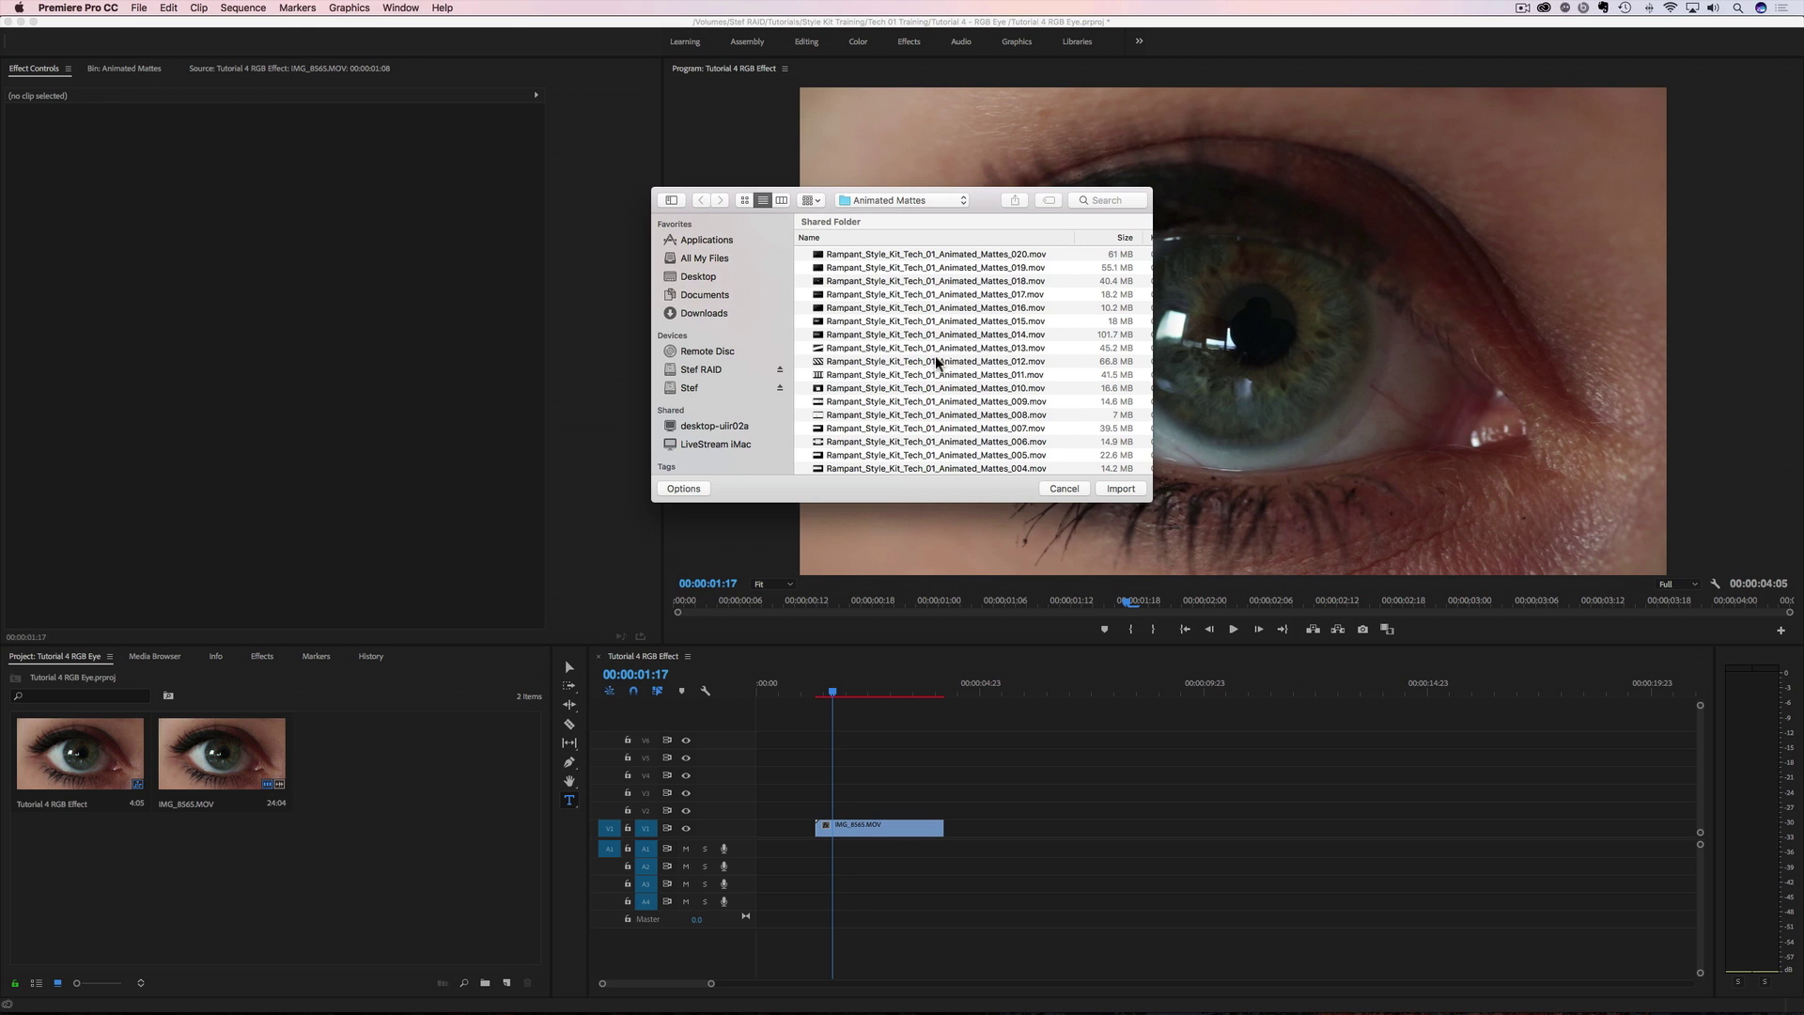
click(1062, 489)
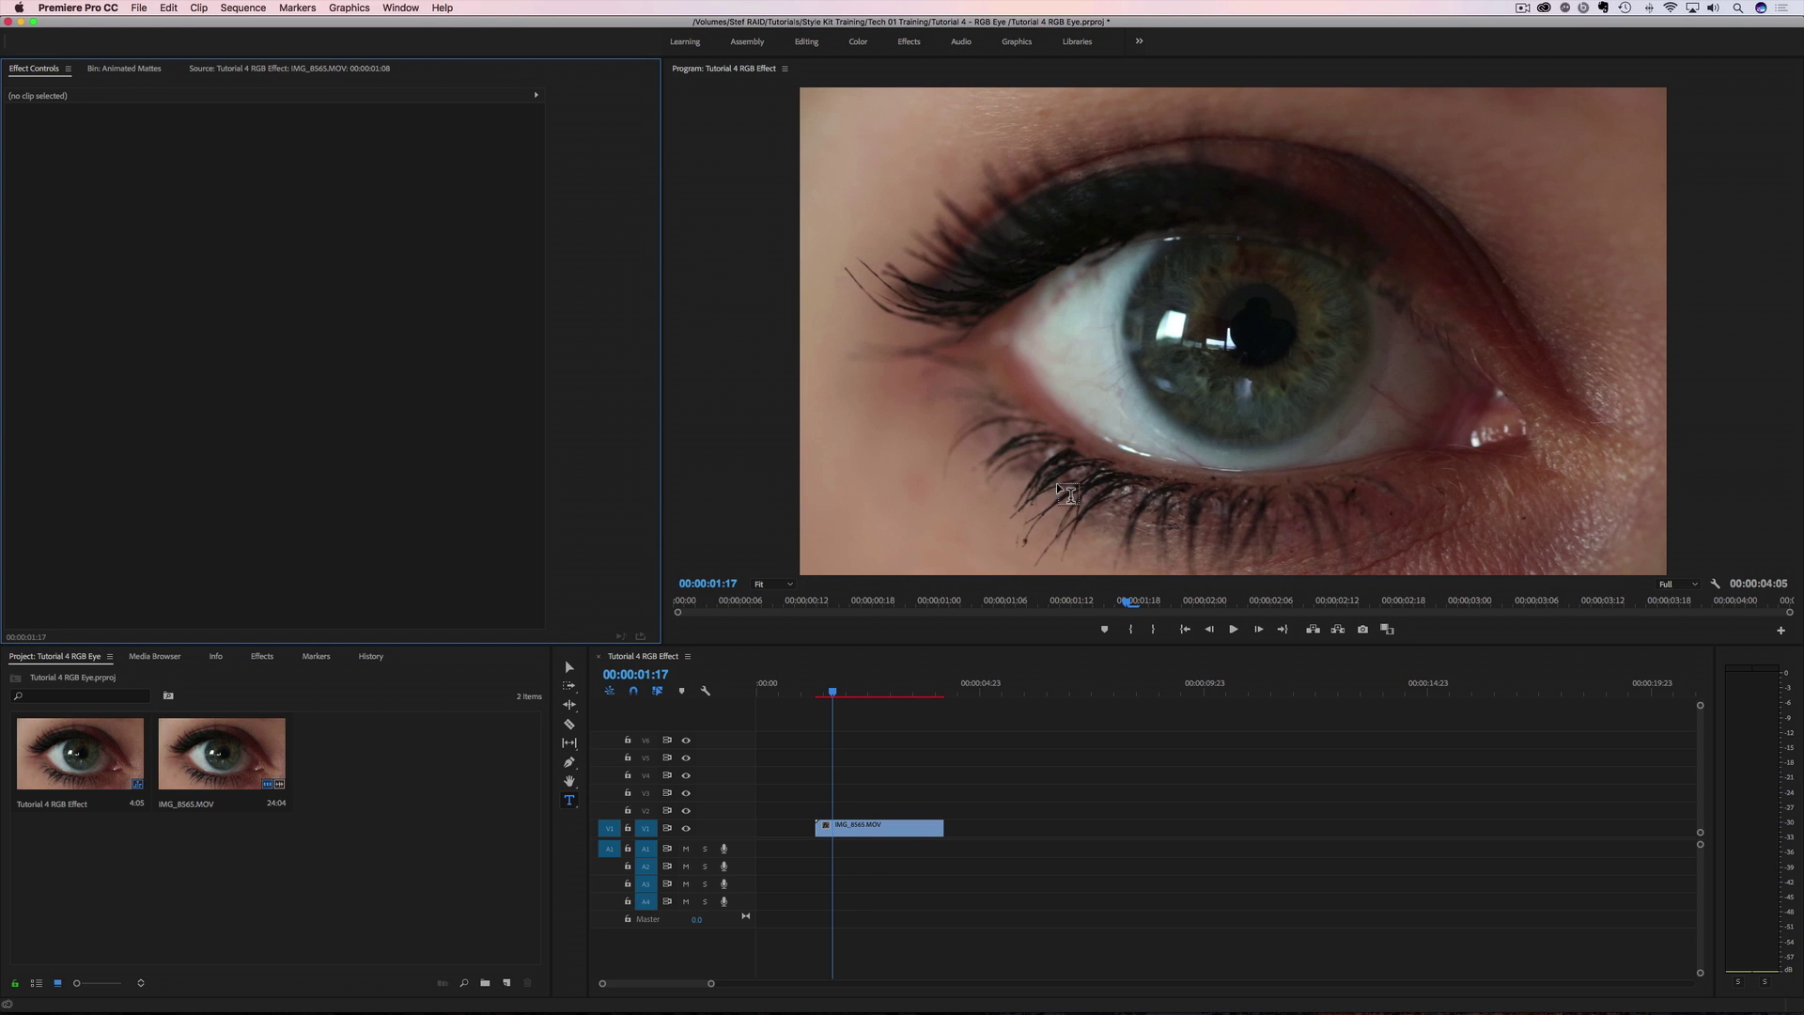
Switch to Finder and import the Animated Background Elements, Animated Elements, Animated Mattes, Glitch Effects and Transitions folders from Tech 01 into the Premiere Pro project.
key(super+Tab)
key(super+Tab)
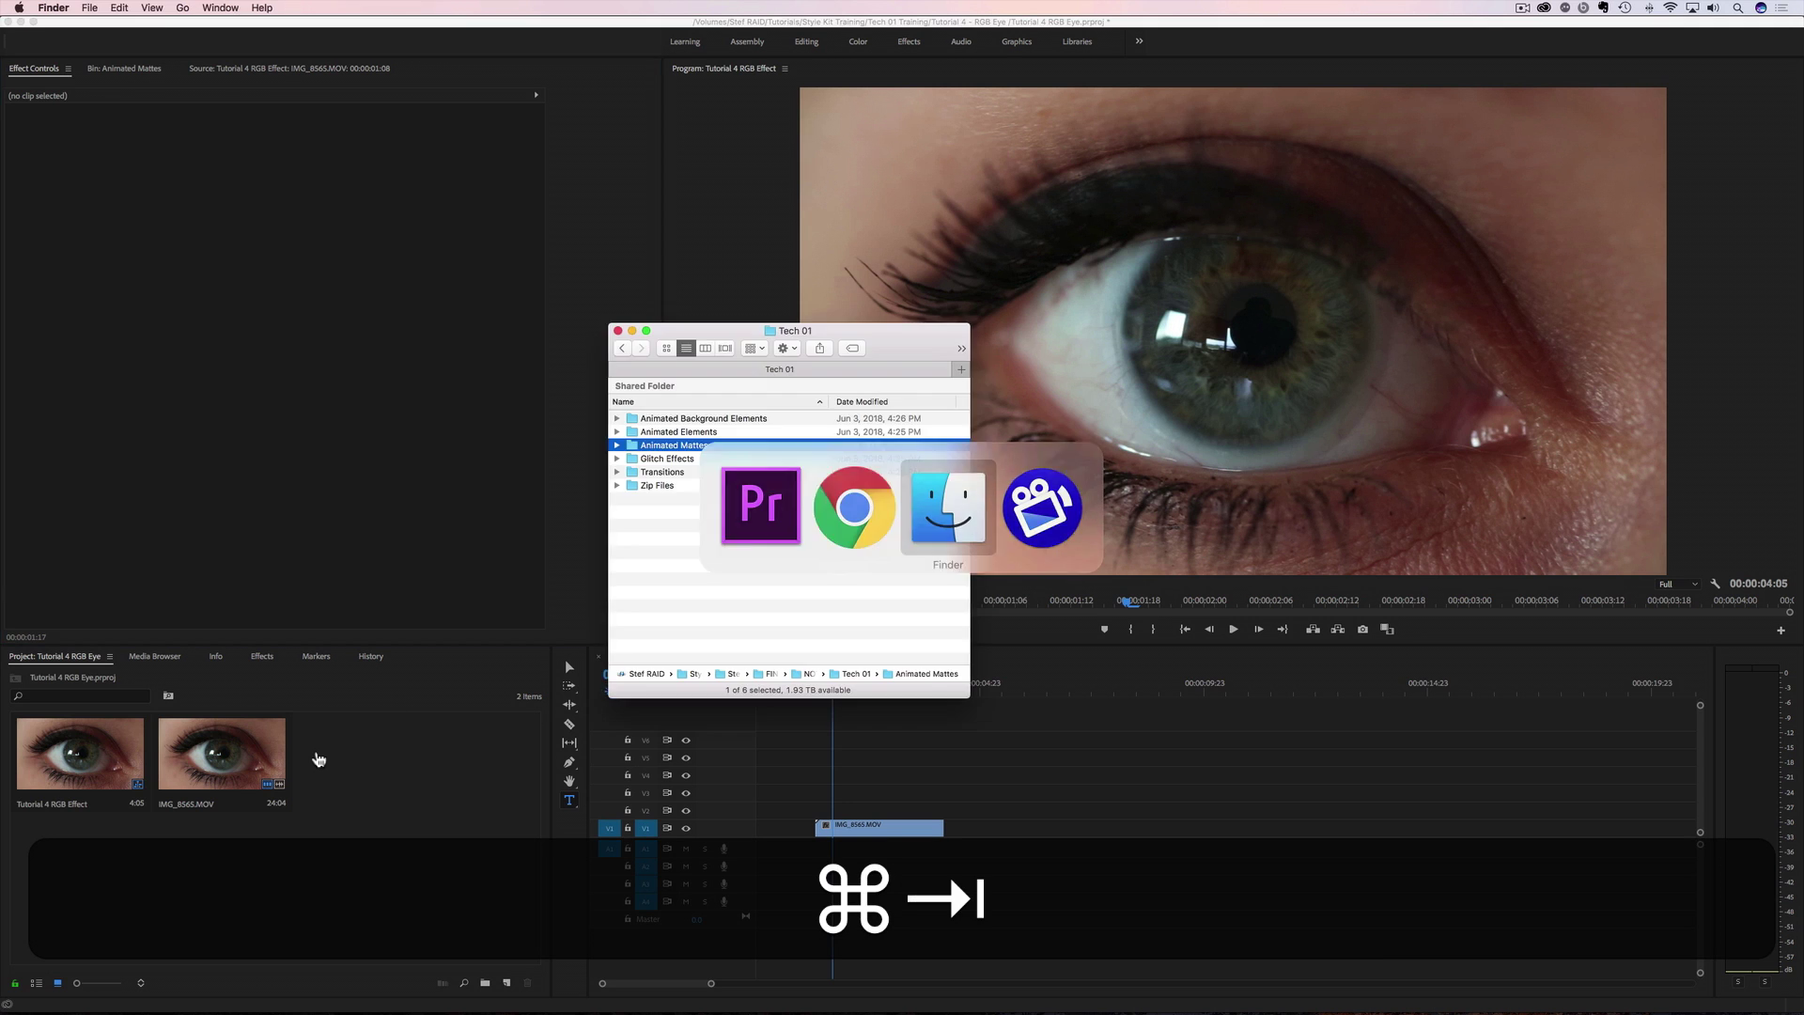
click(669, 418)
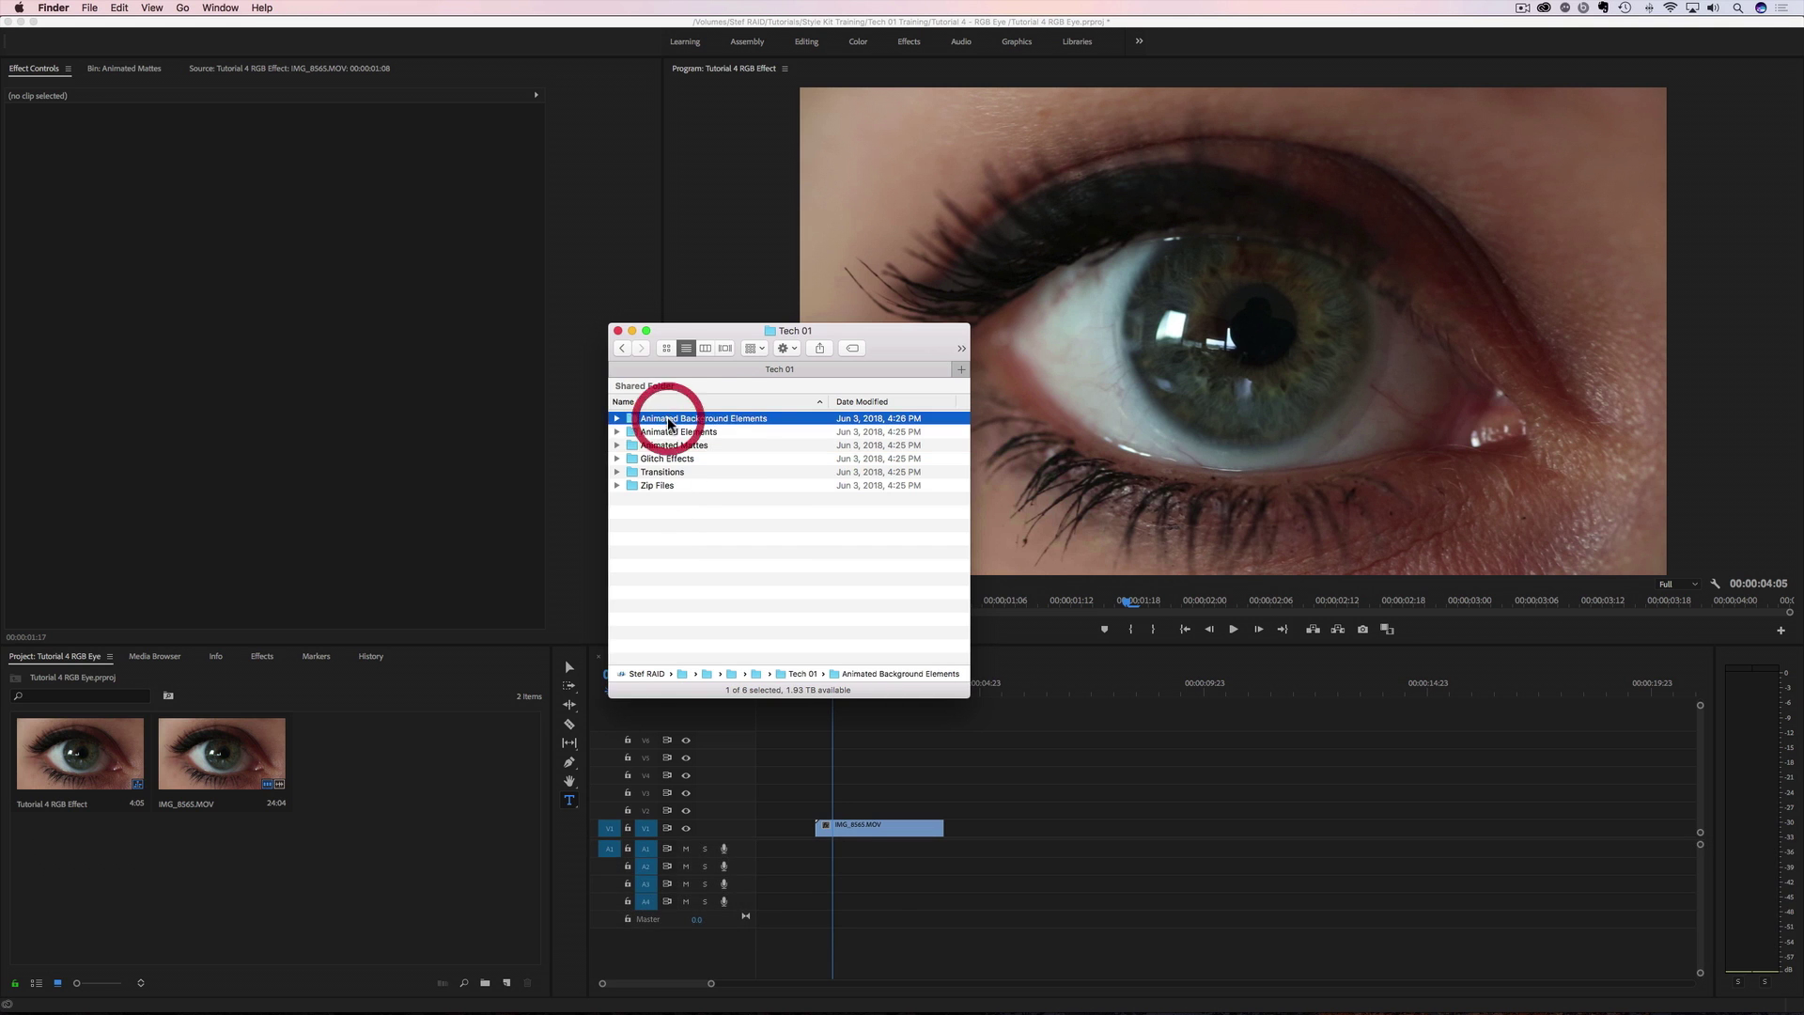
shift+click(656, 472)
drag(676, 421, 402, 804)
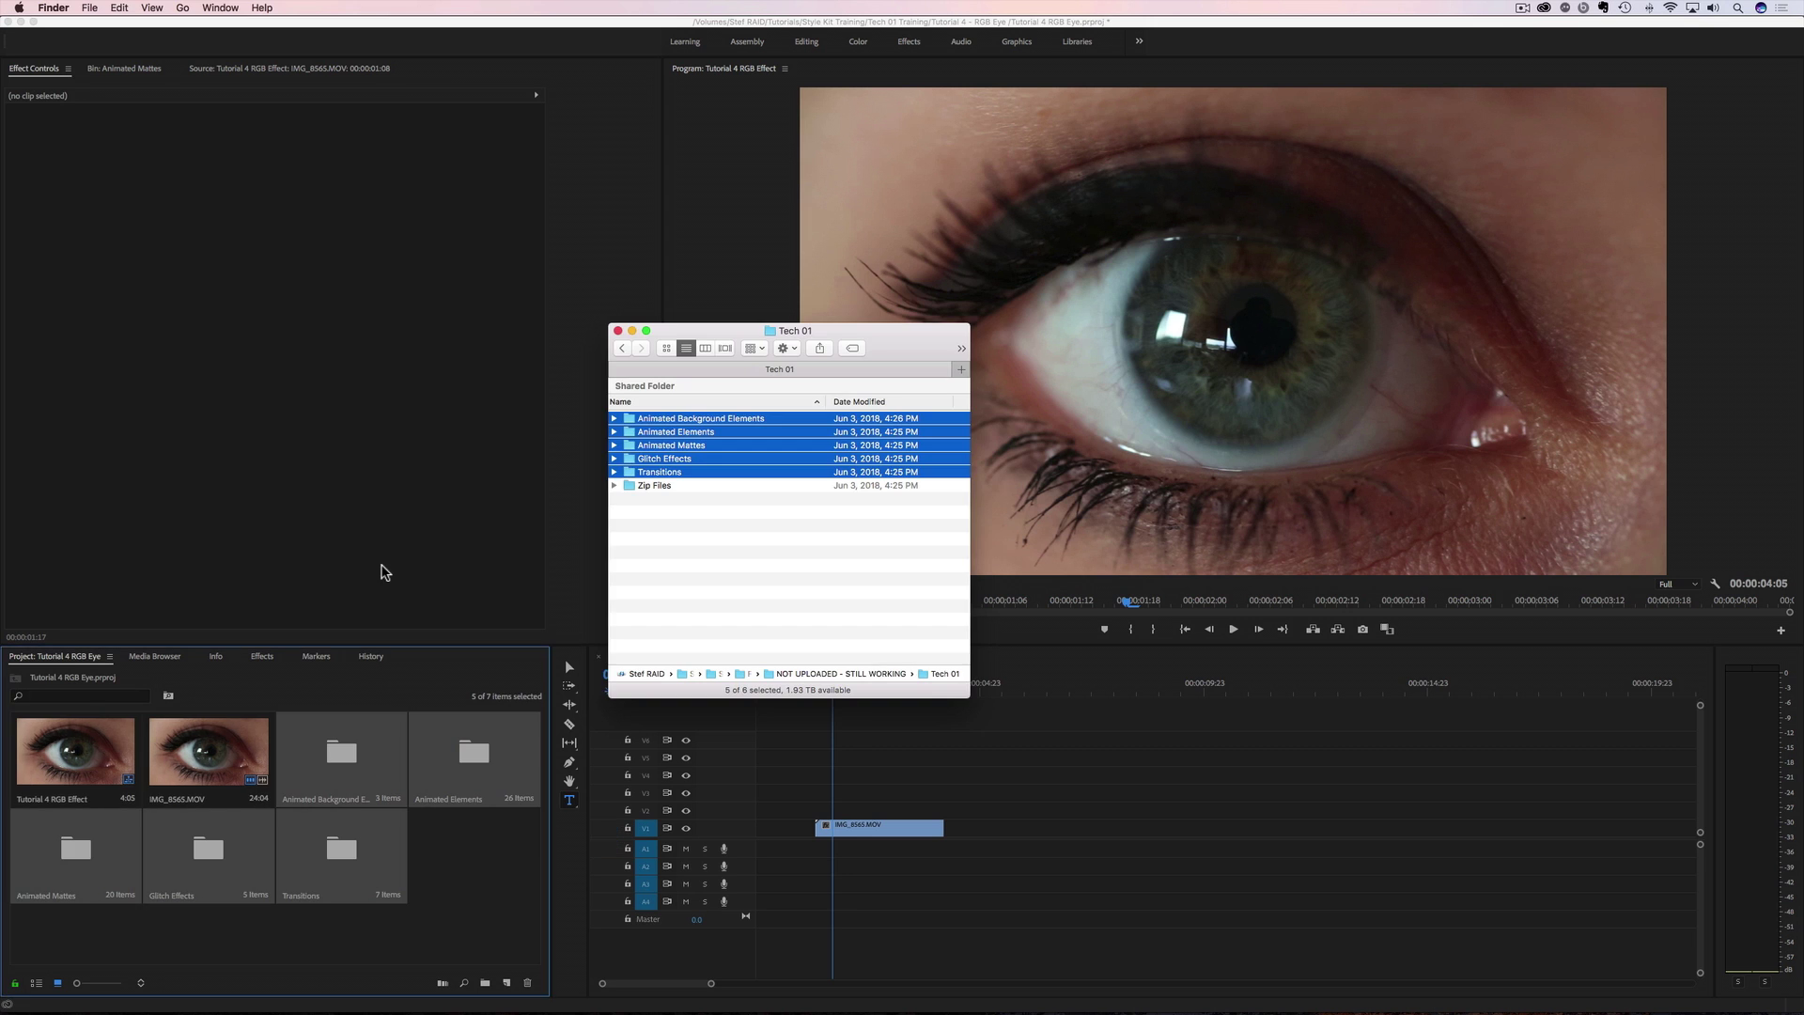
click(385, 558)
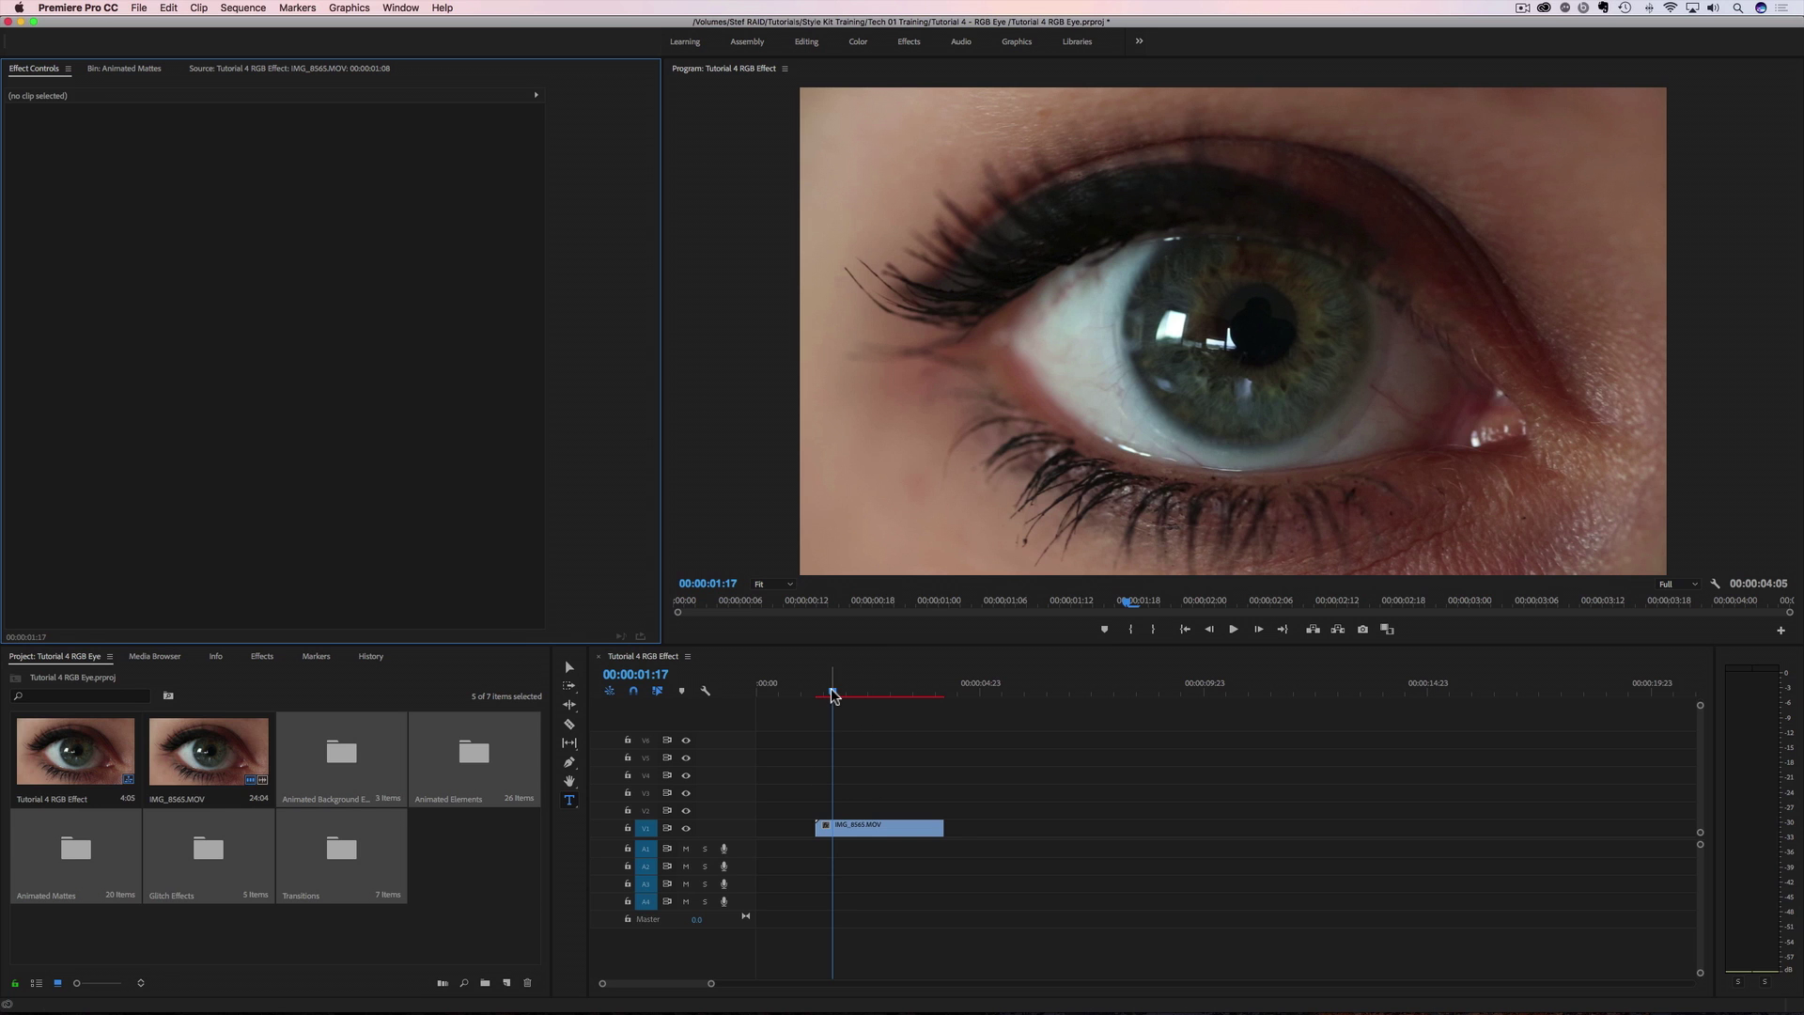
Duplicate the IMG_8565.MOV clip three times, stacking the copies on the third, fourth and fifth video tracks.
mouse_move(833, 695)
mouse_down()
mouse_move(817, 697)
mouse_move(885, 697)
mouse_move(836, 703)
mouse_up()
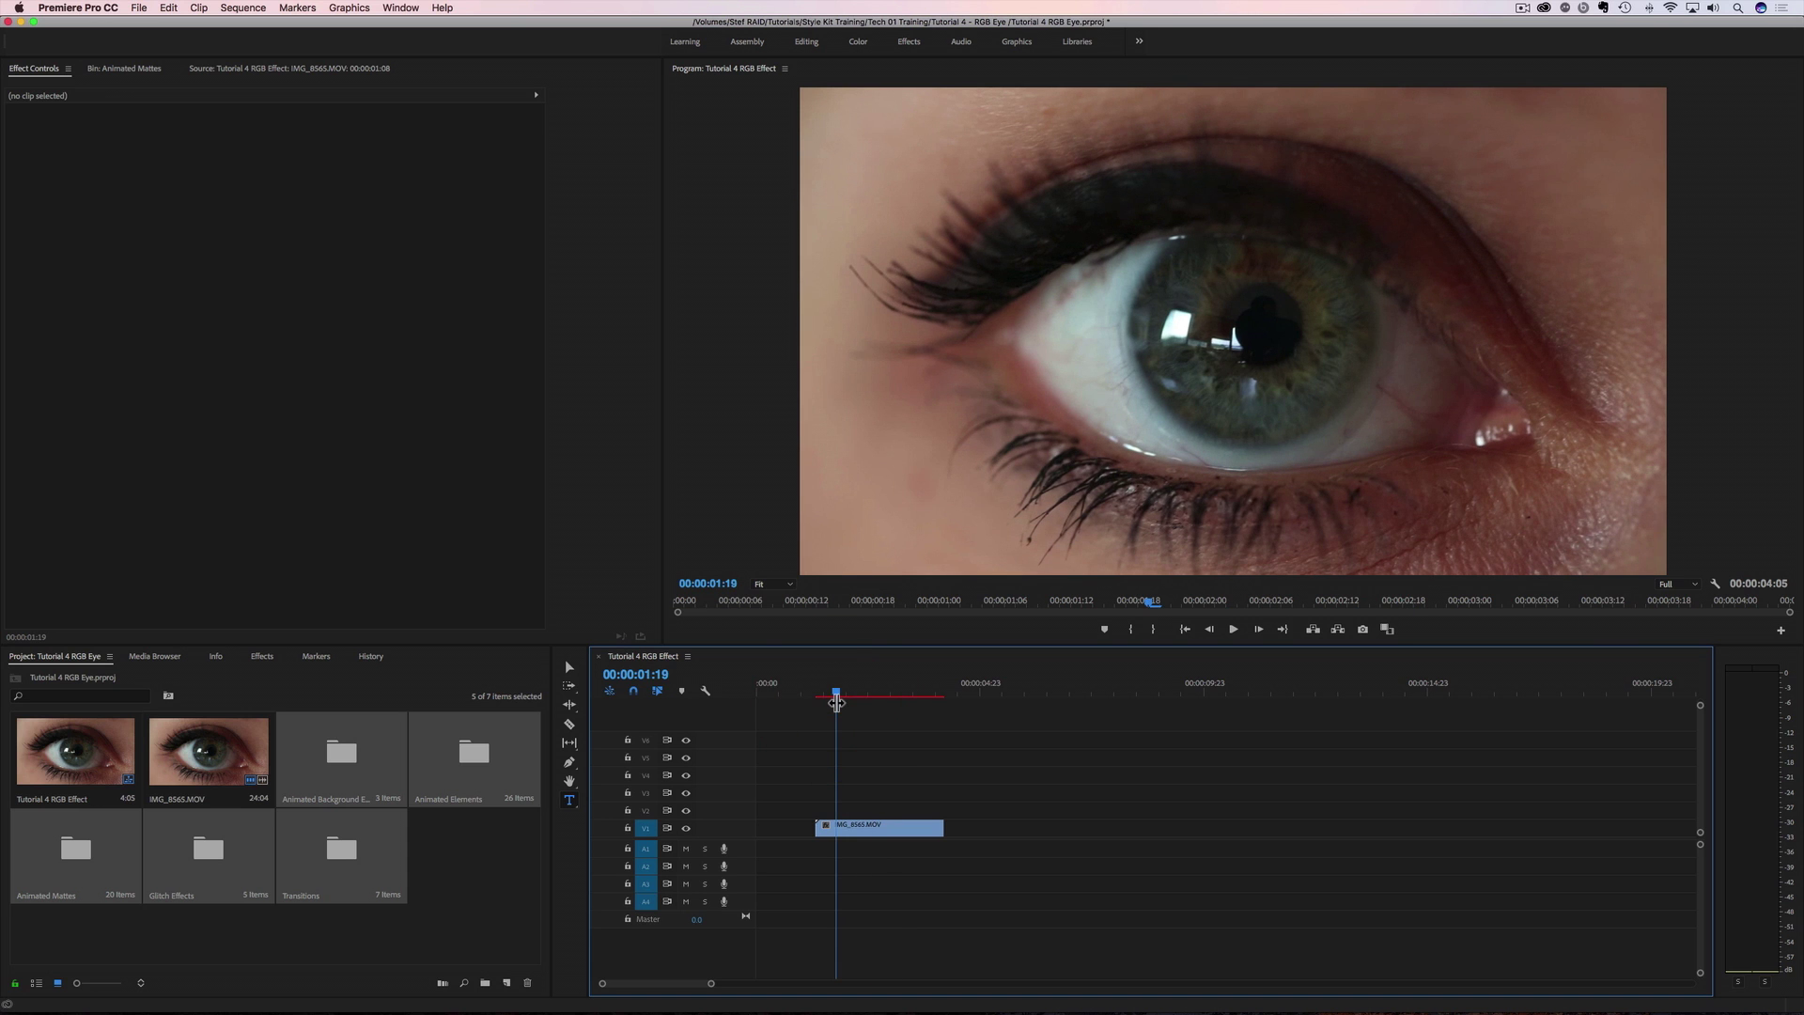
click(468, 858)
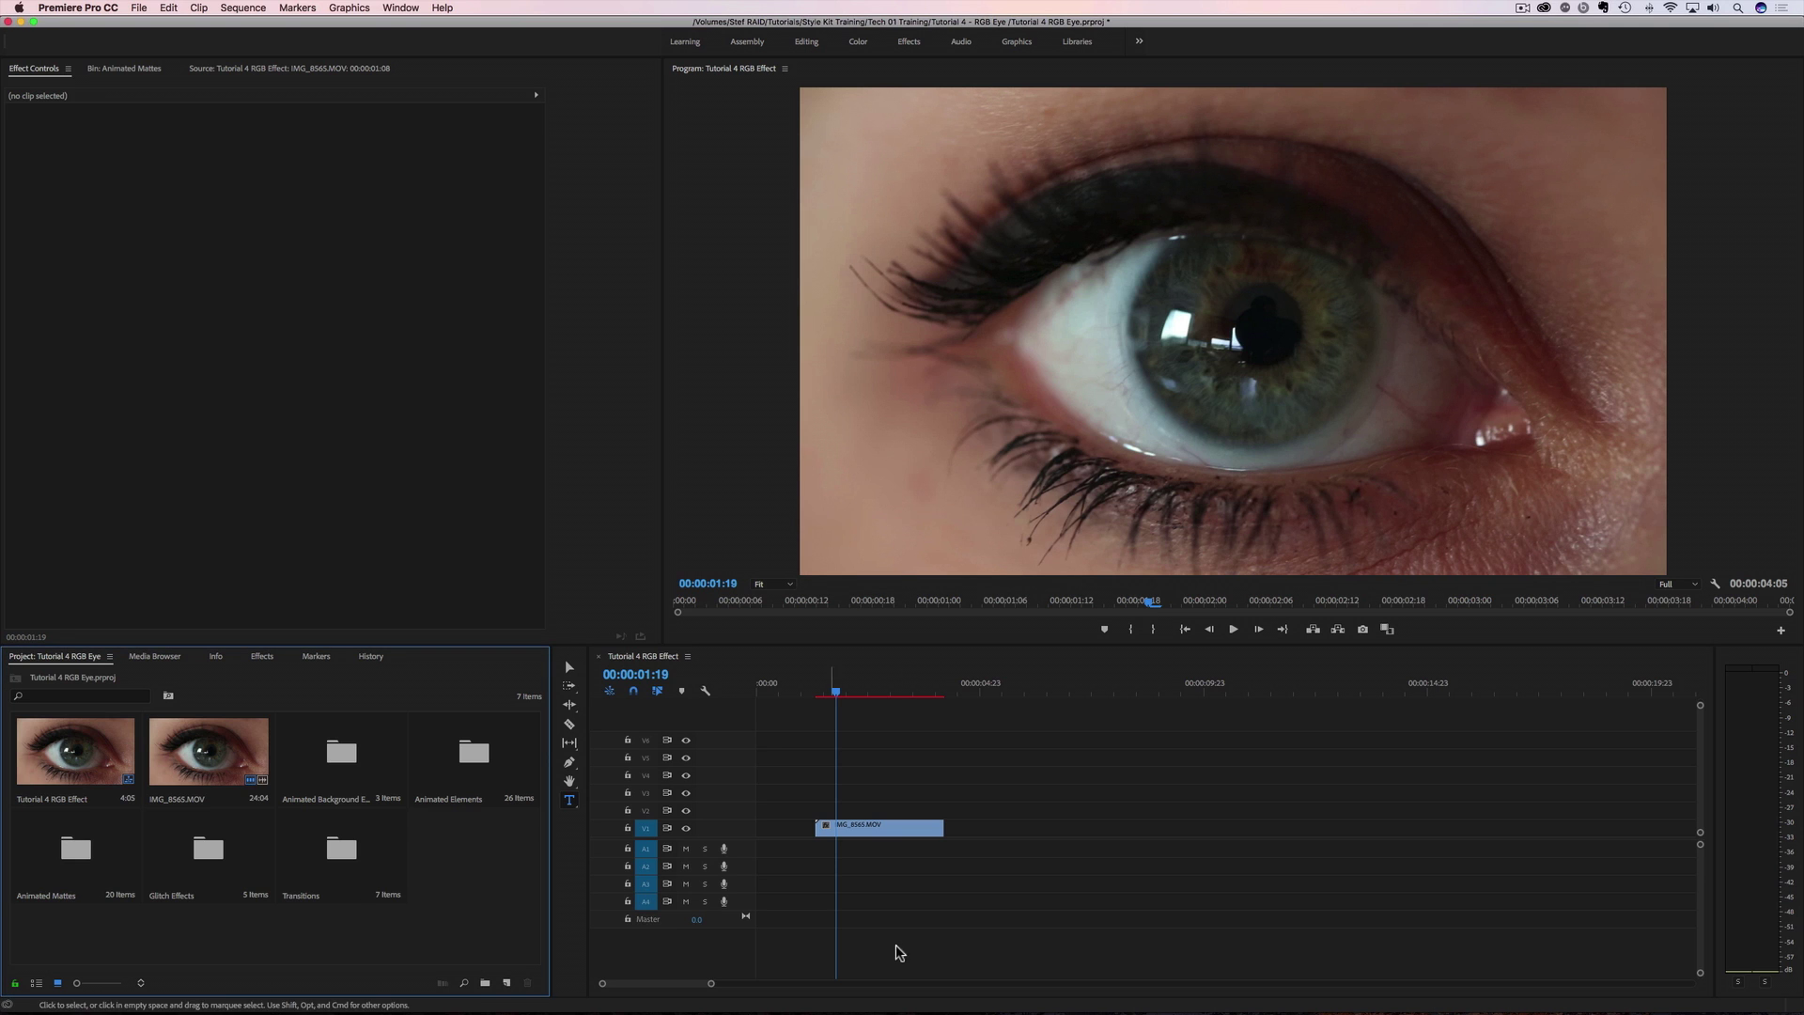
click(863, 829)
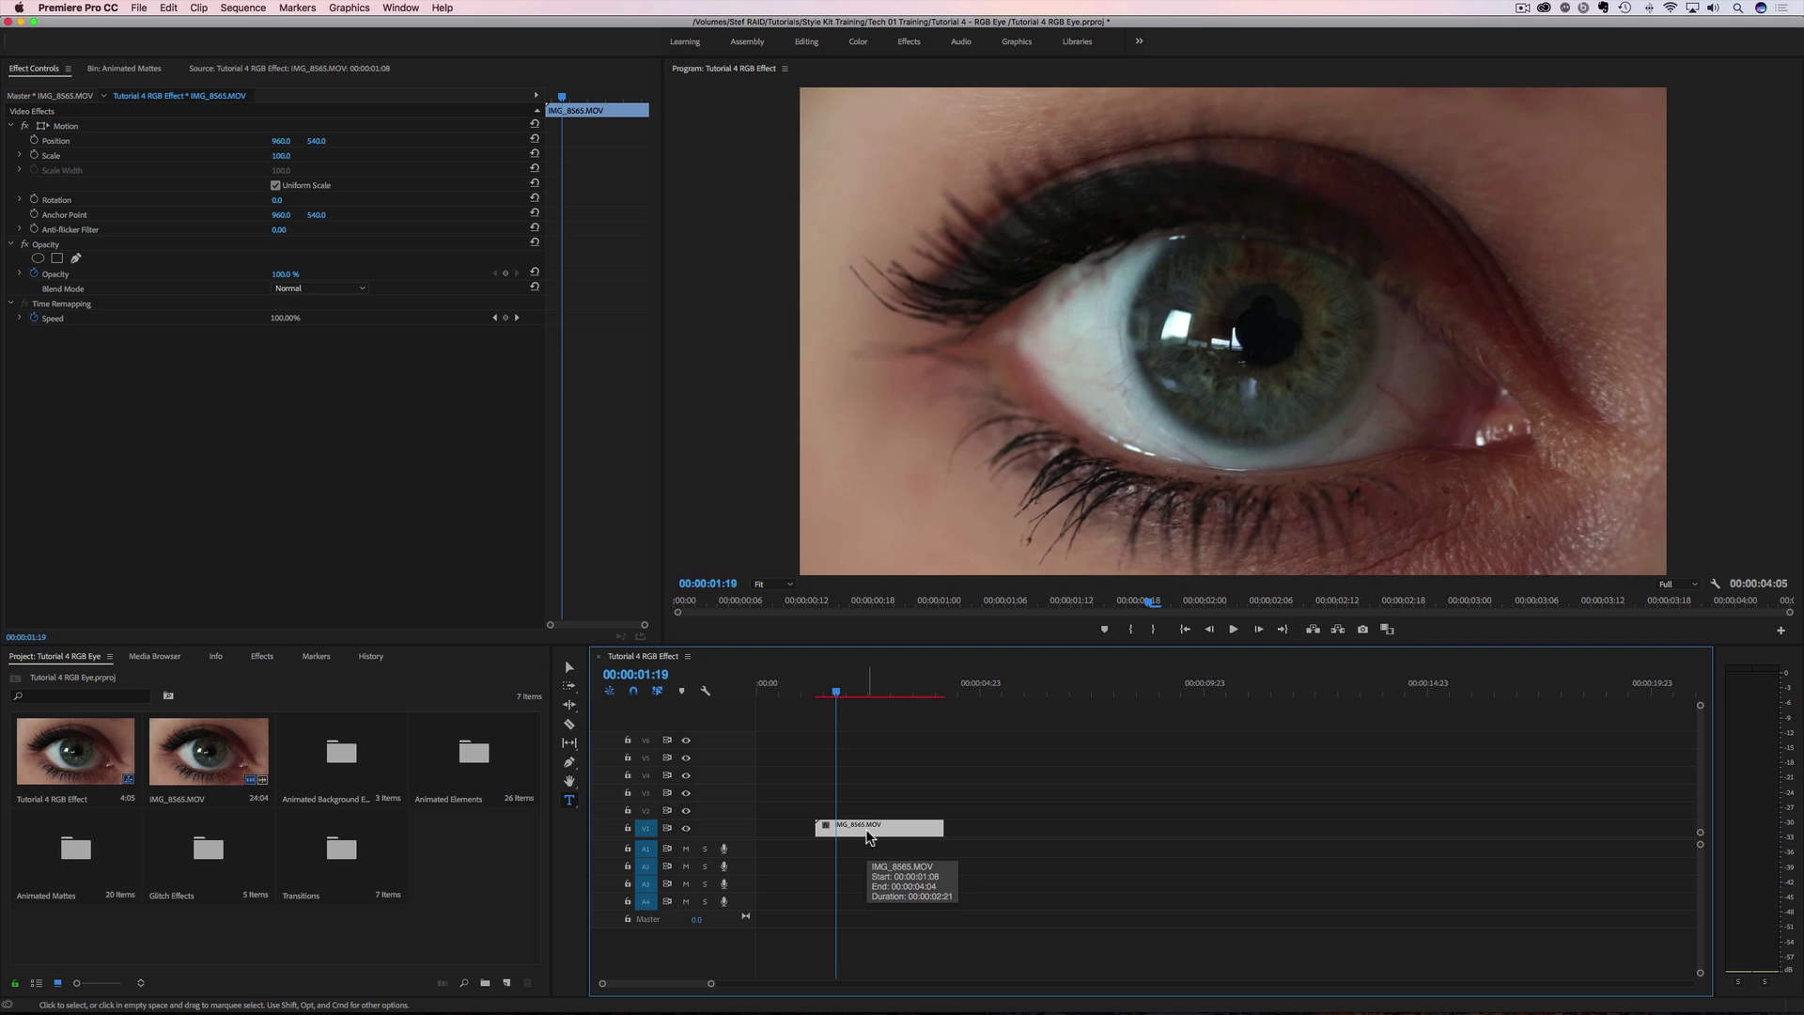
drag(867, 836, 854, 757)
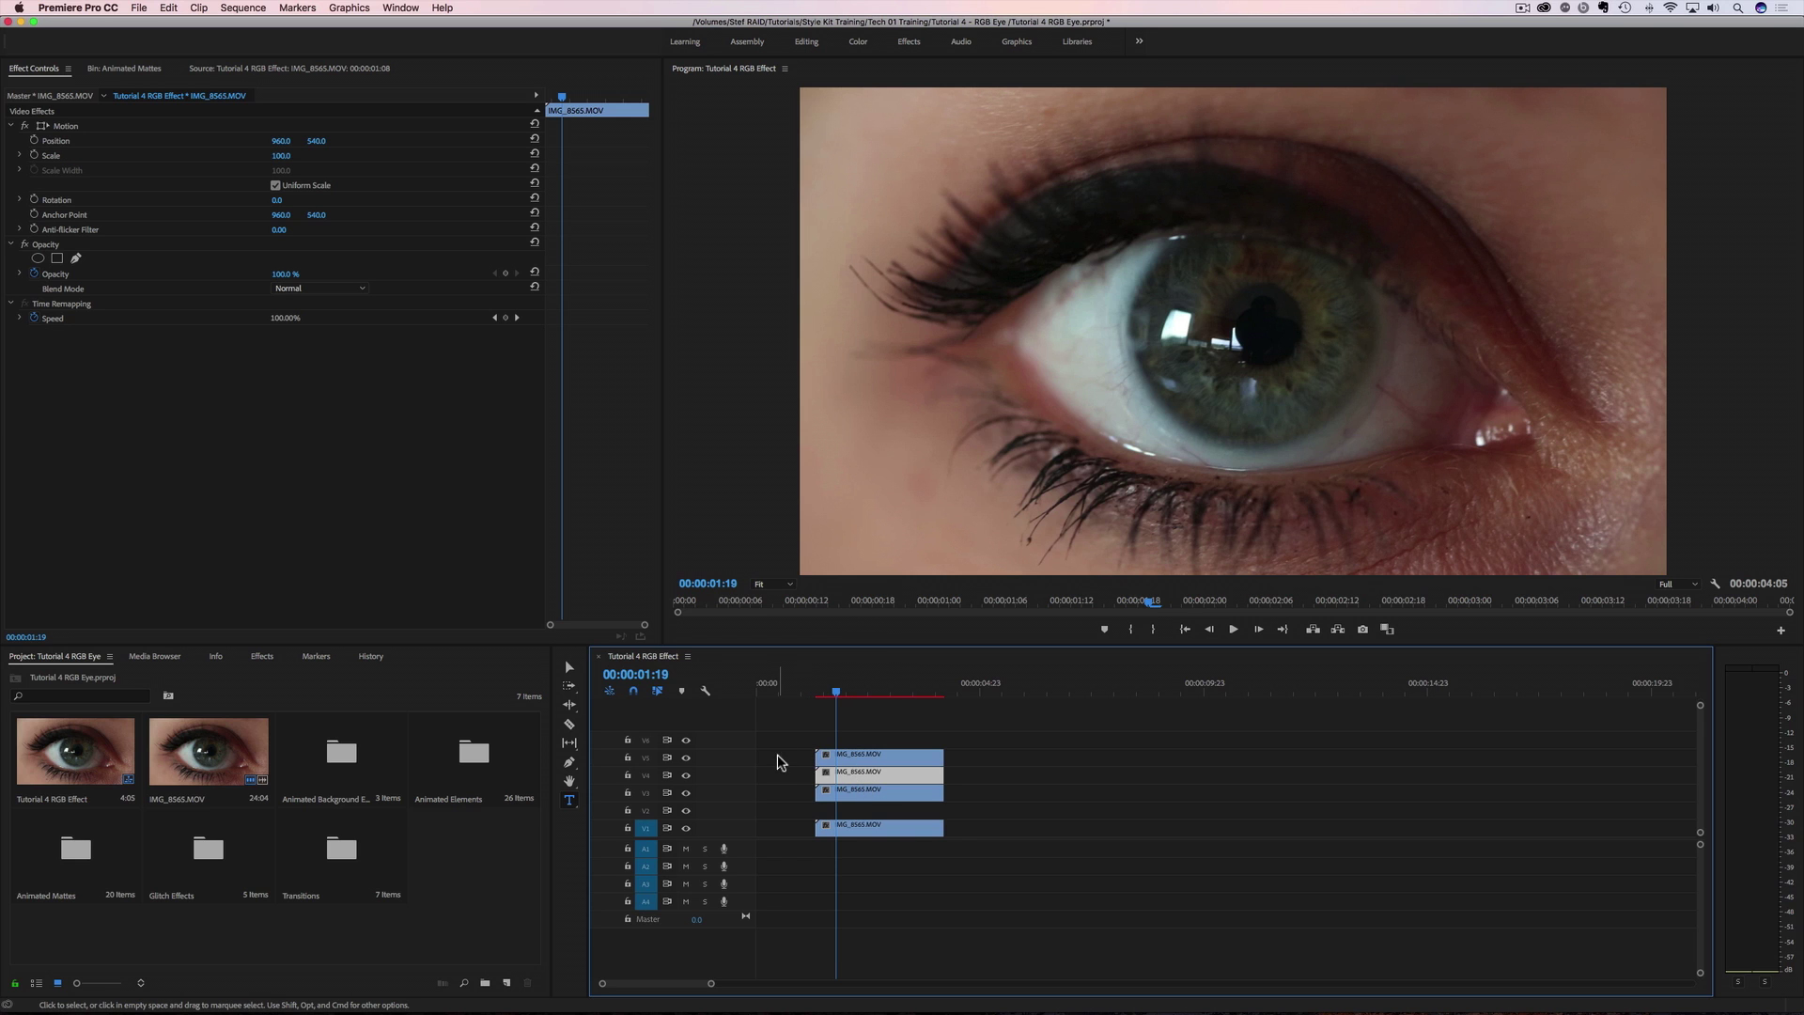
Nest the three stacked copies under the default name Nested Sequence 03 and open that sequence at its first frame.
drag(797, 743, 888, 791)
right_click(893, 772)
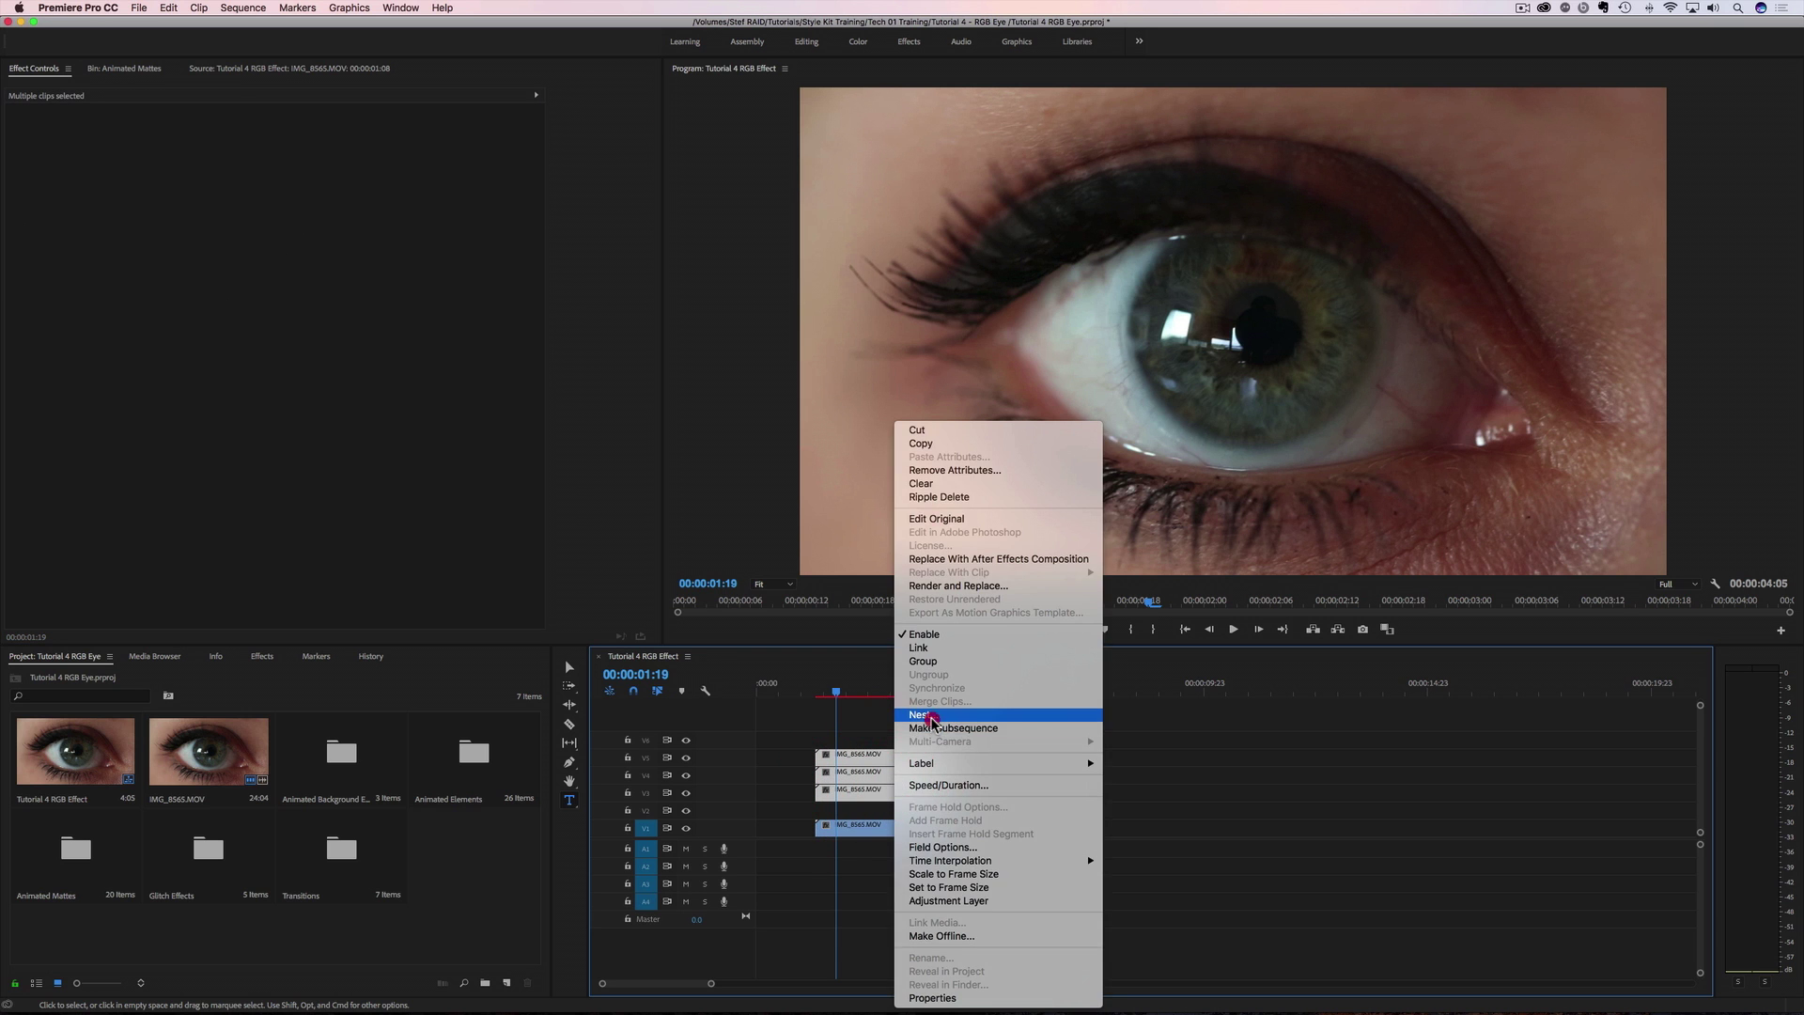
click(934, 724)
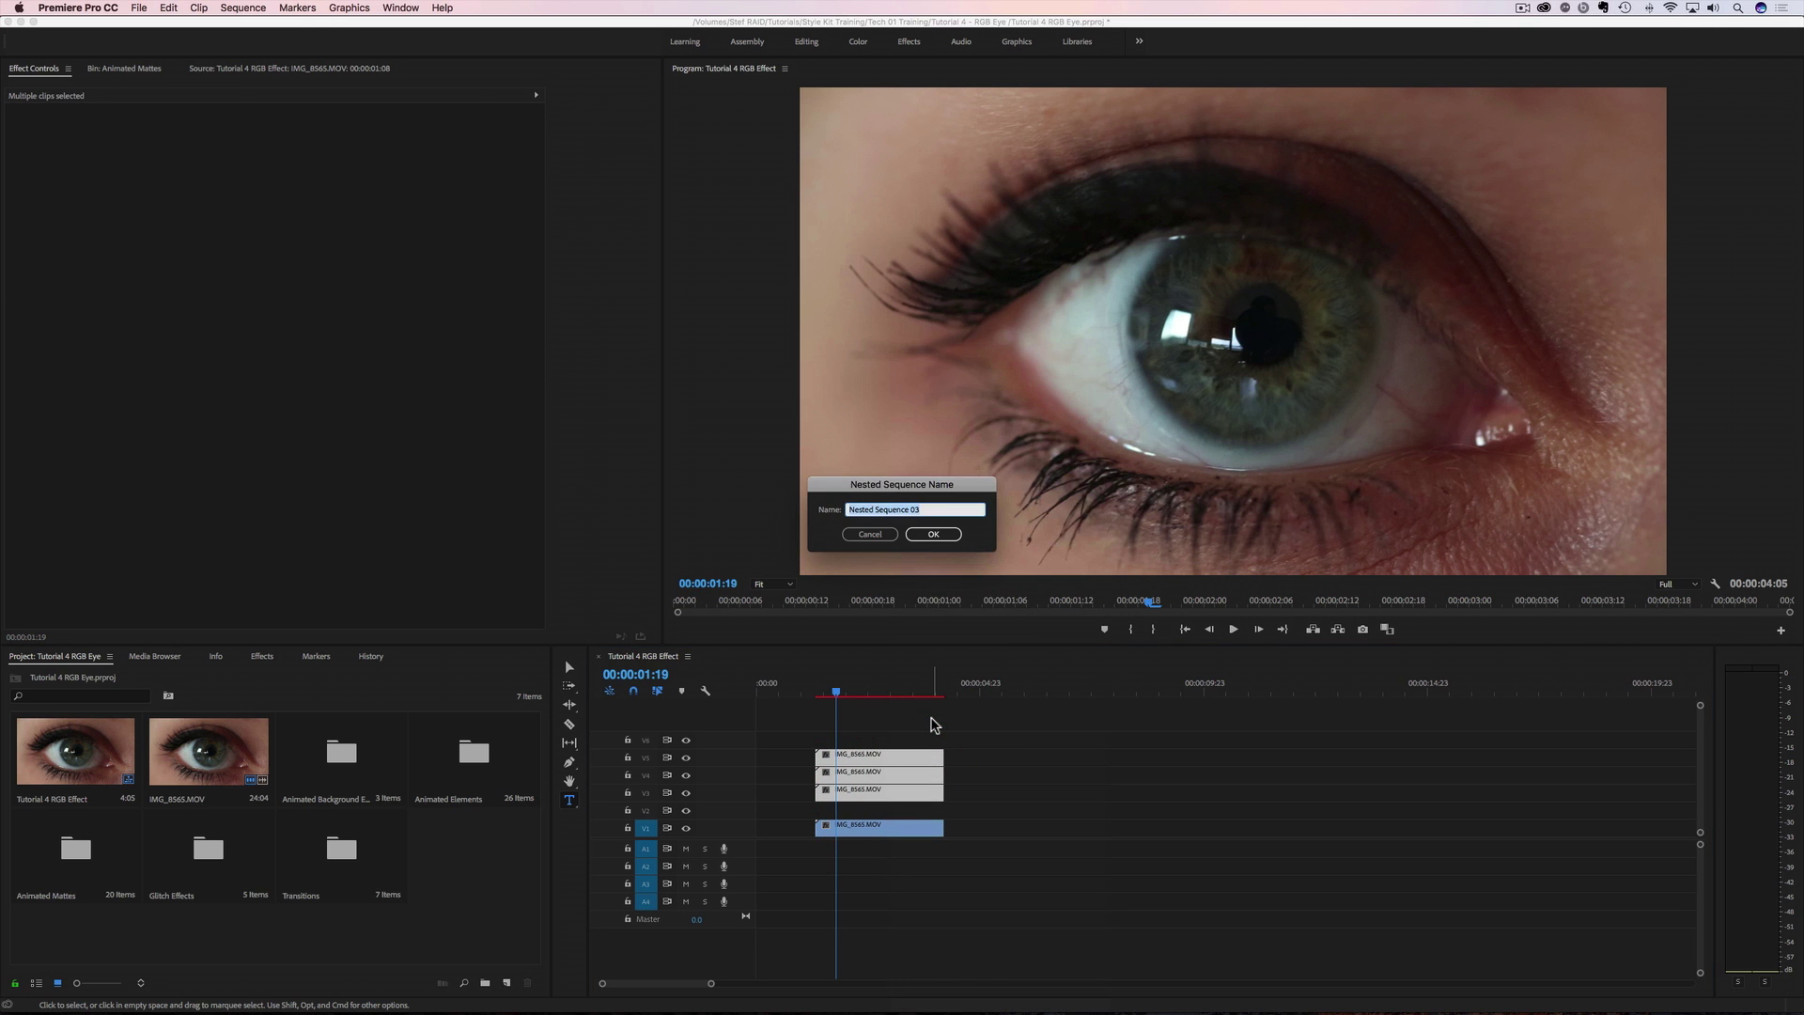
key(Return)
double_click(892, 789)
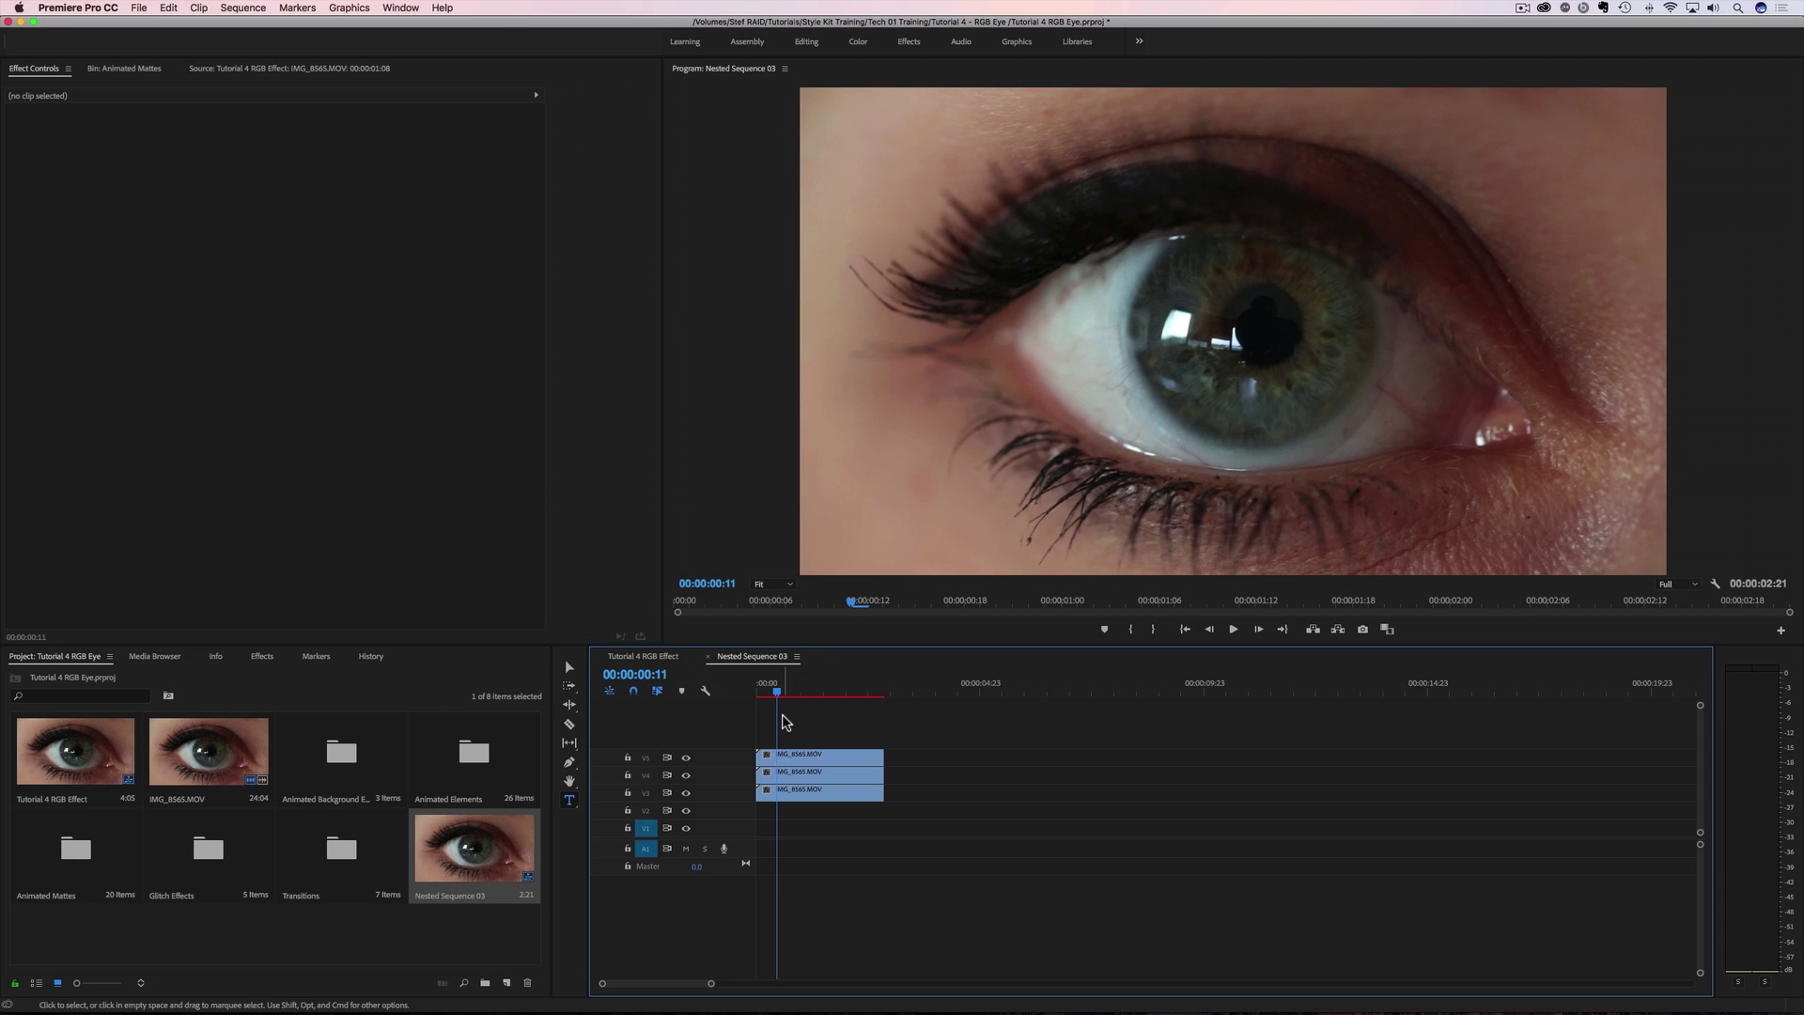
click(758, 697)
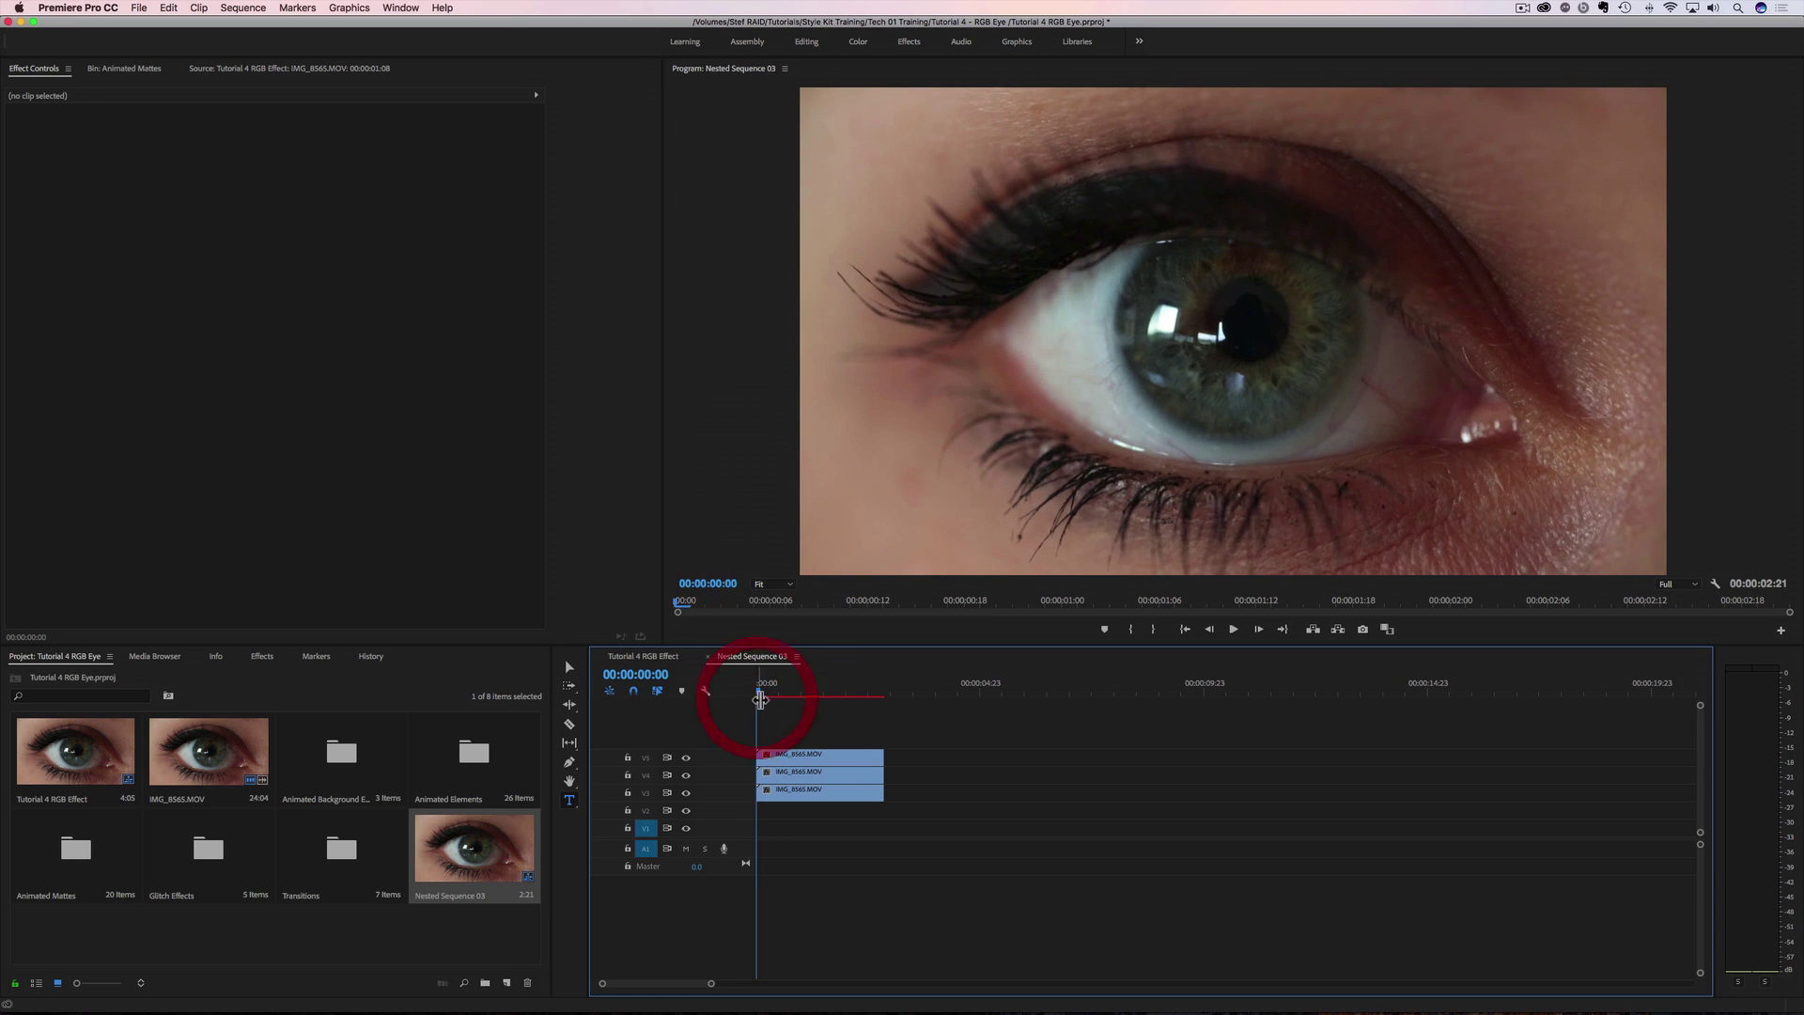
Find the Color Balance (RGB) effect by searching for "color balance" and apply it to all three clips in the nested sequence.
click(259, 657)
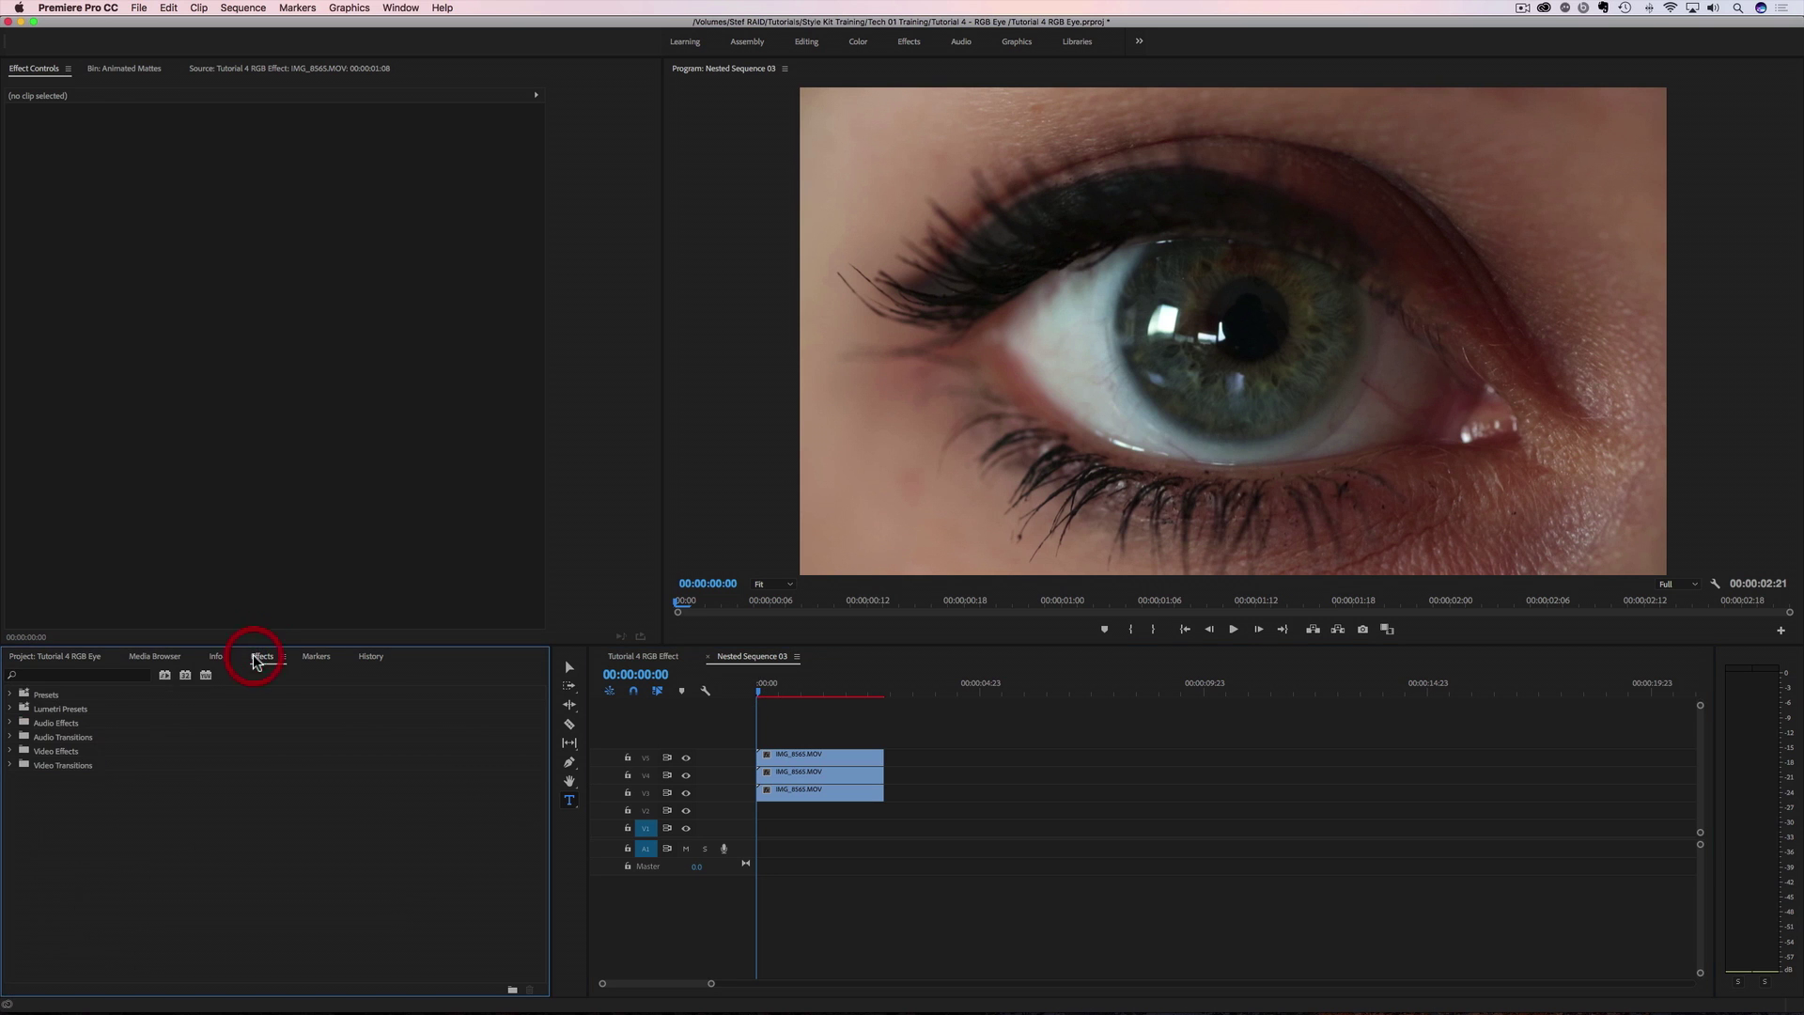
click(86, 677)
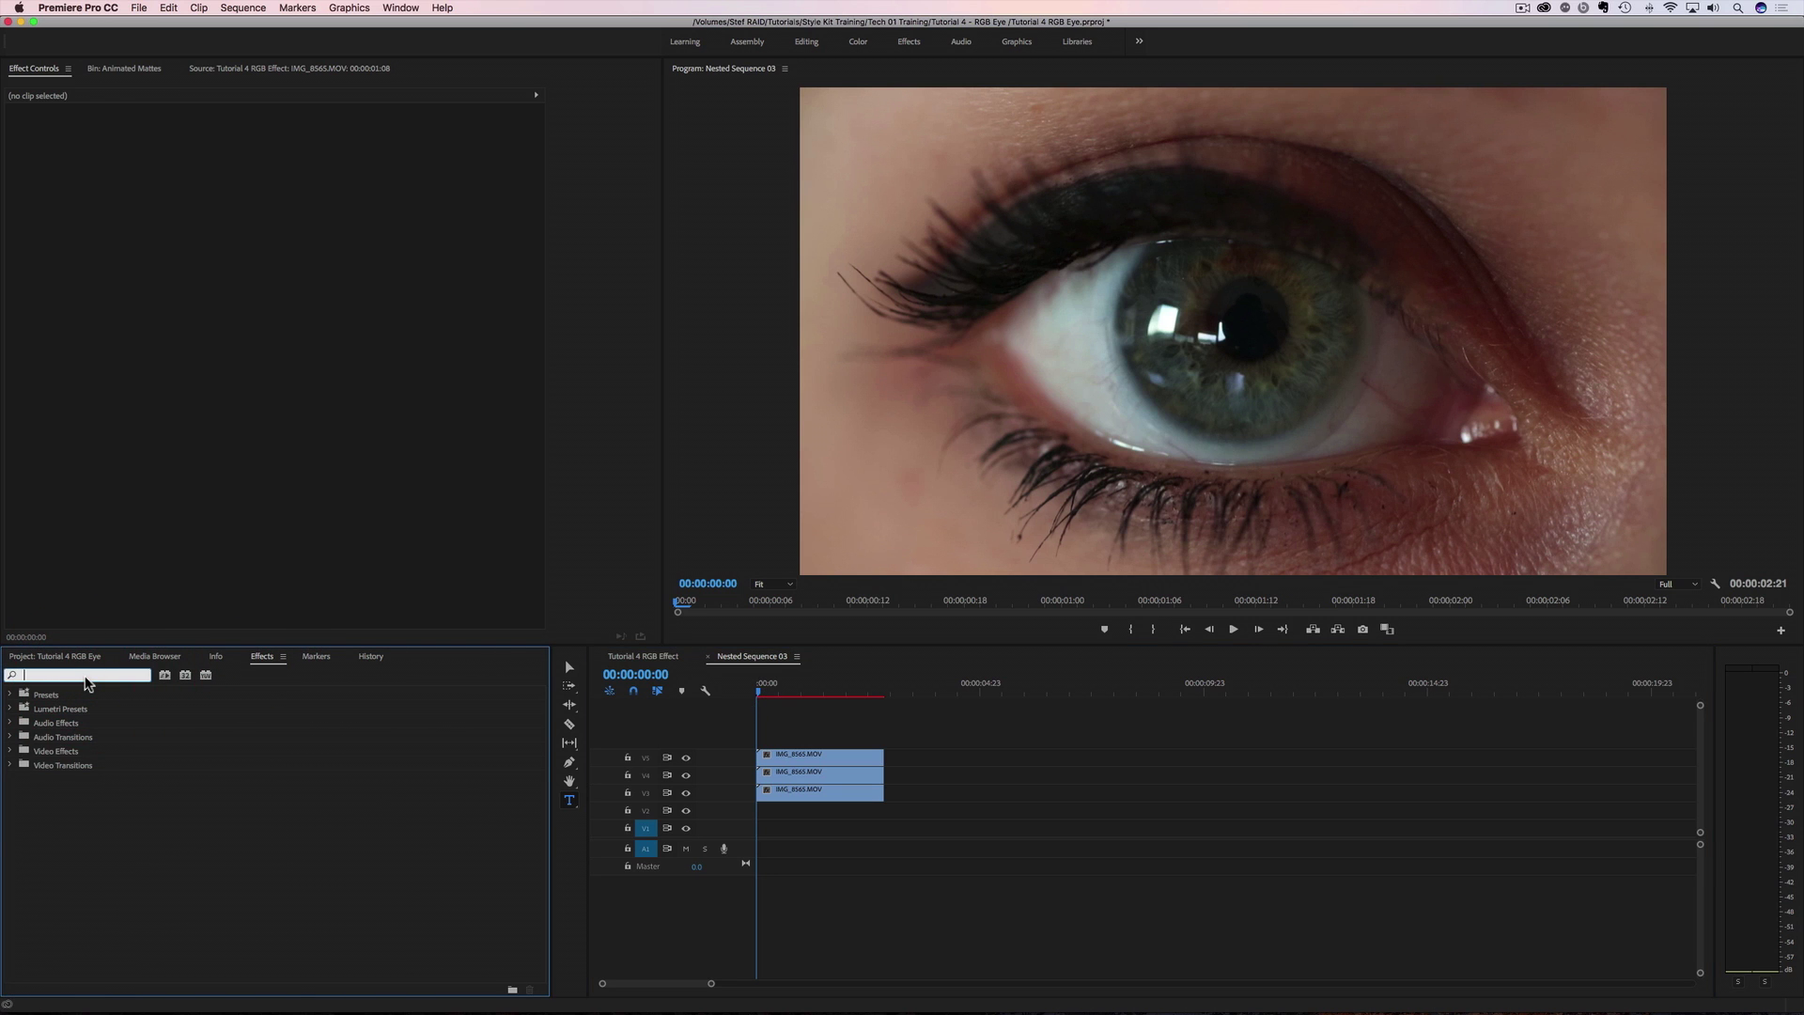
text(color balance)
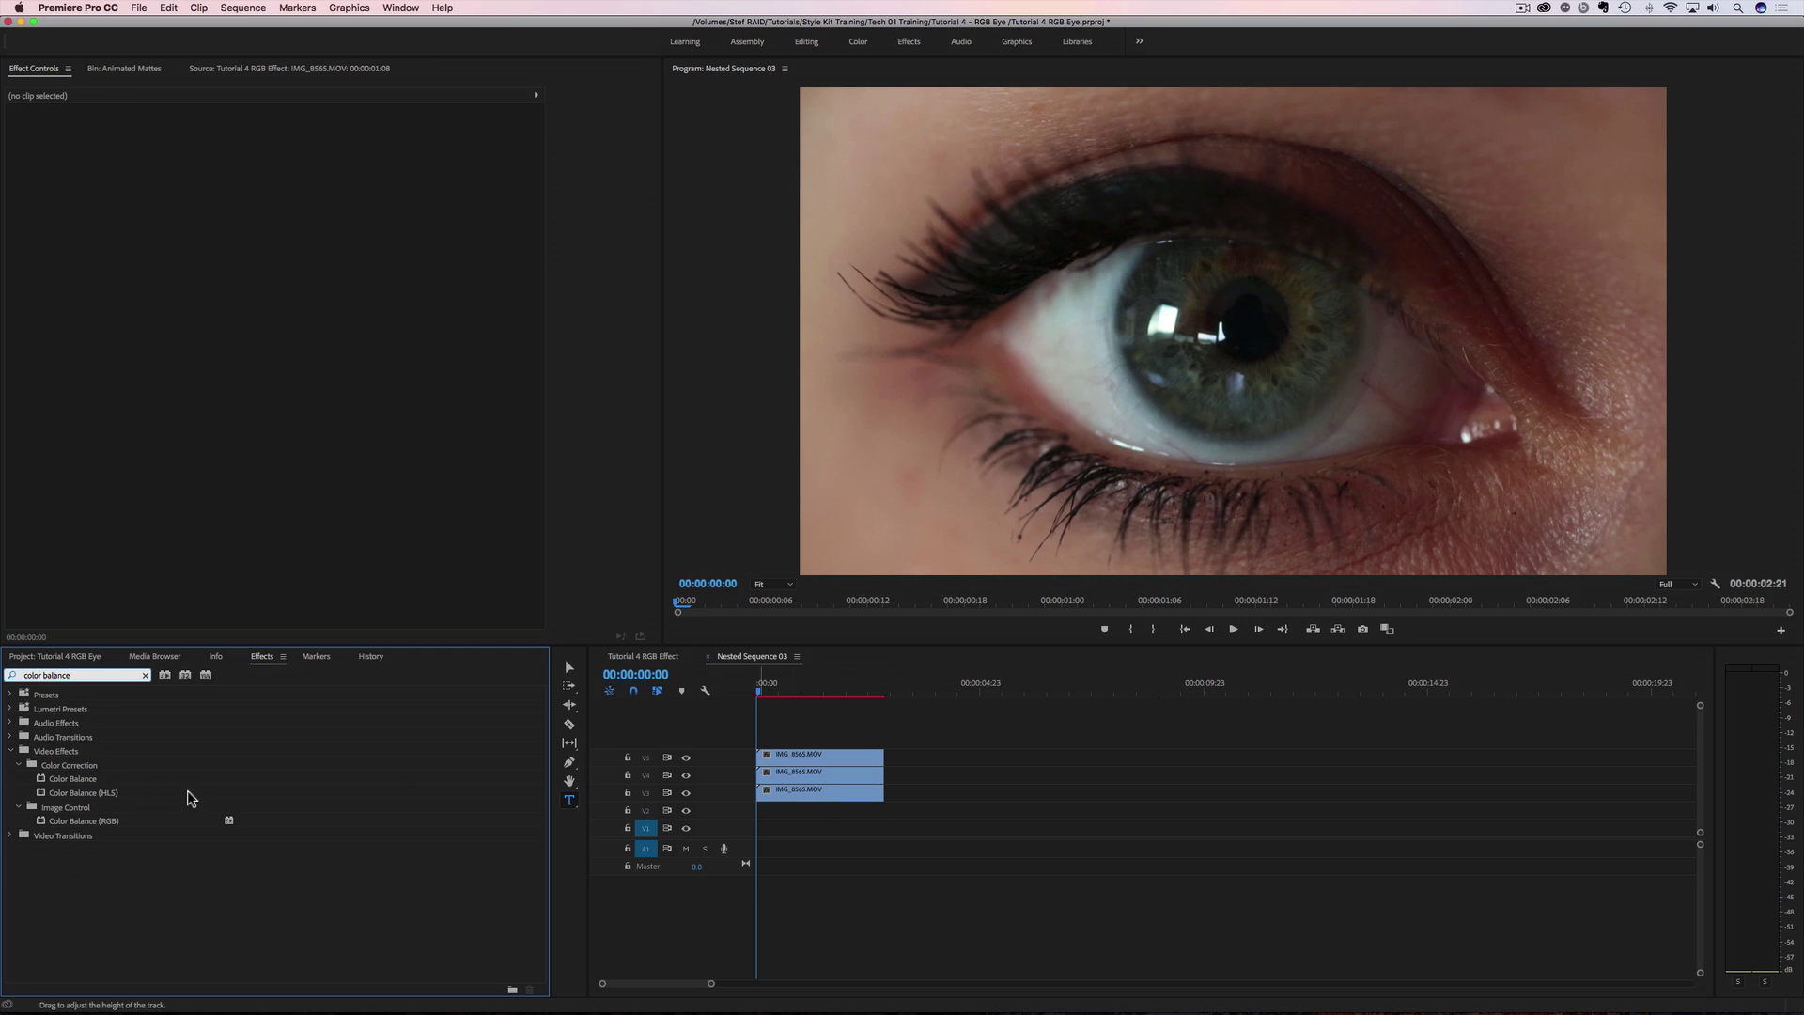
drag(83, 820, 794, 793)
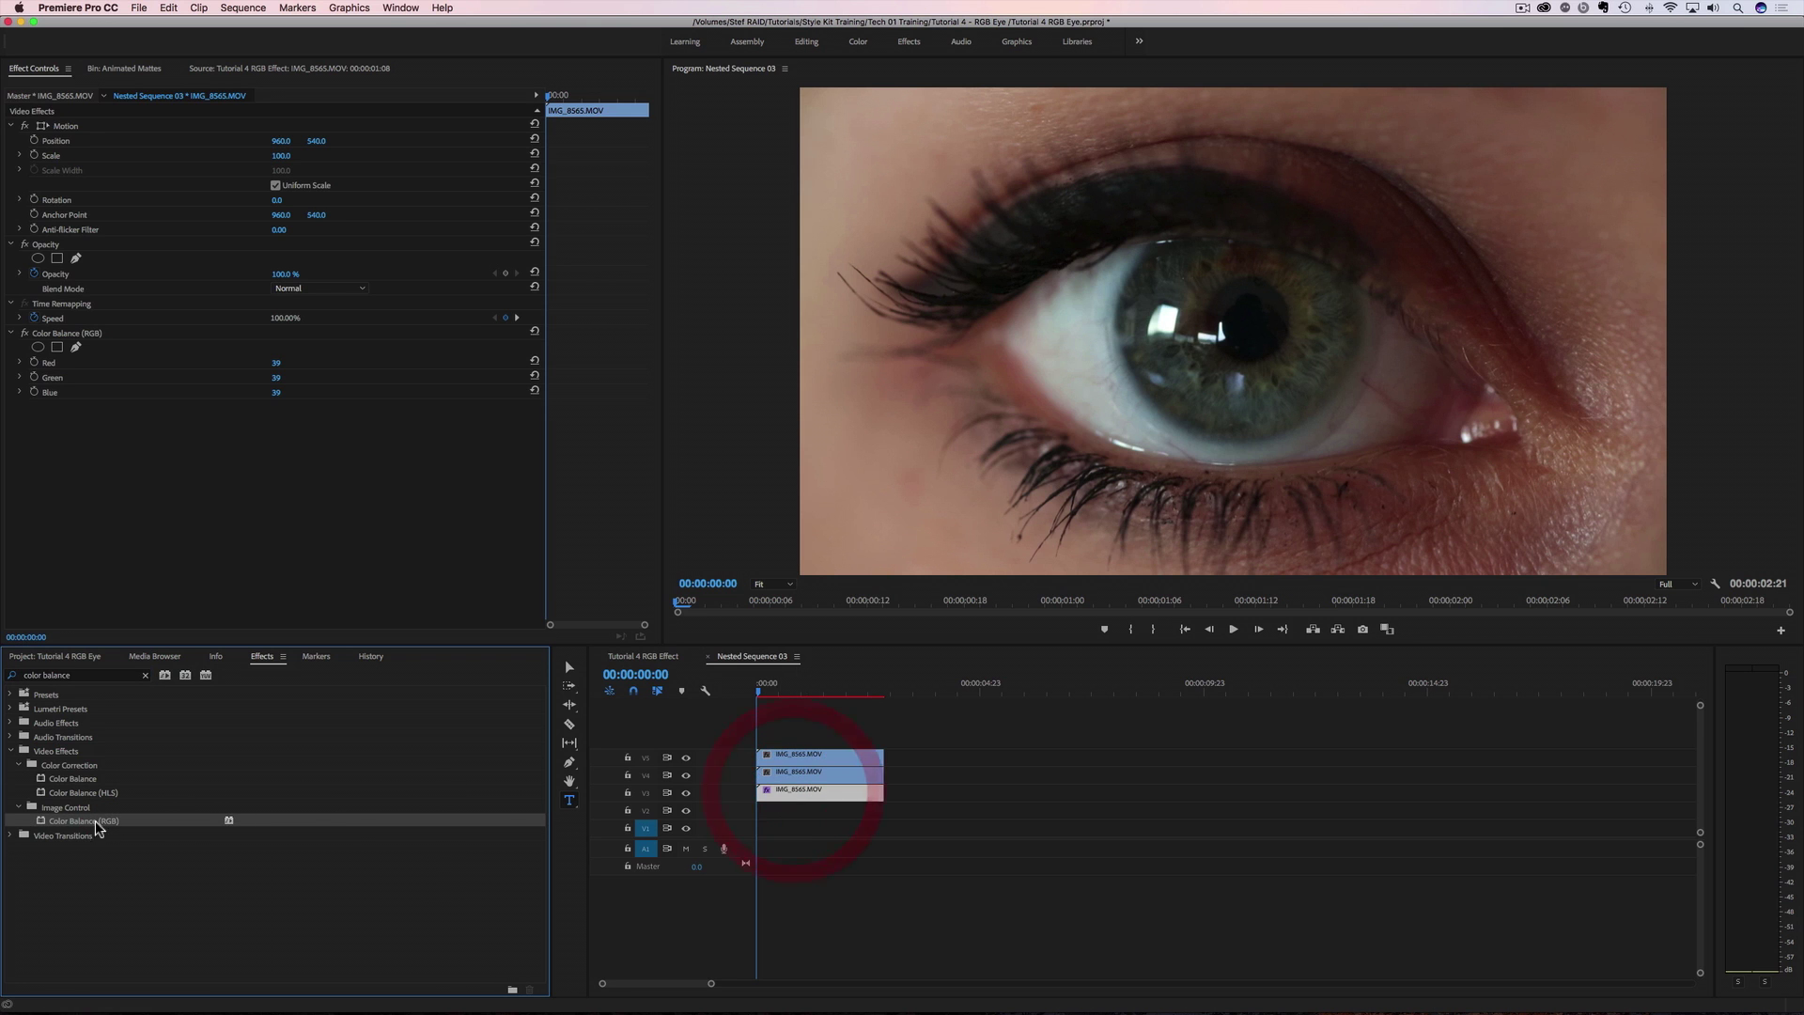
click(808, 772)
drag(93, 820, 768, 759)
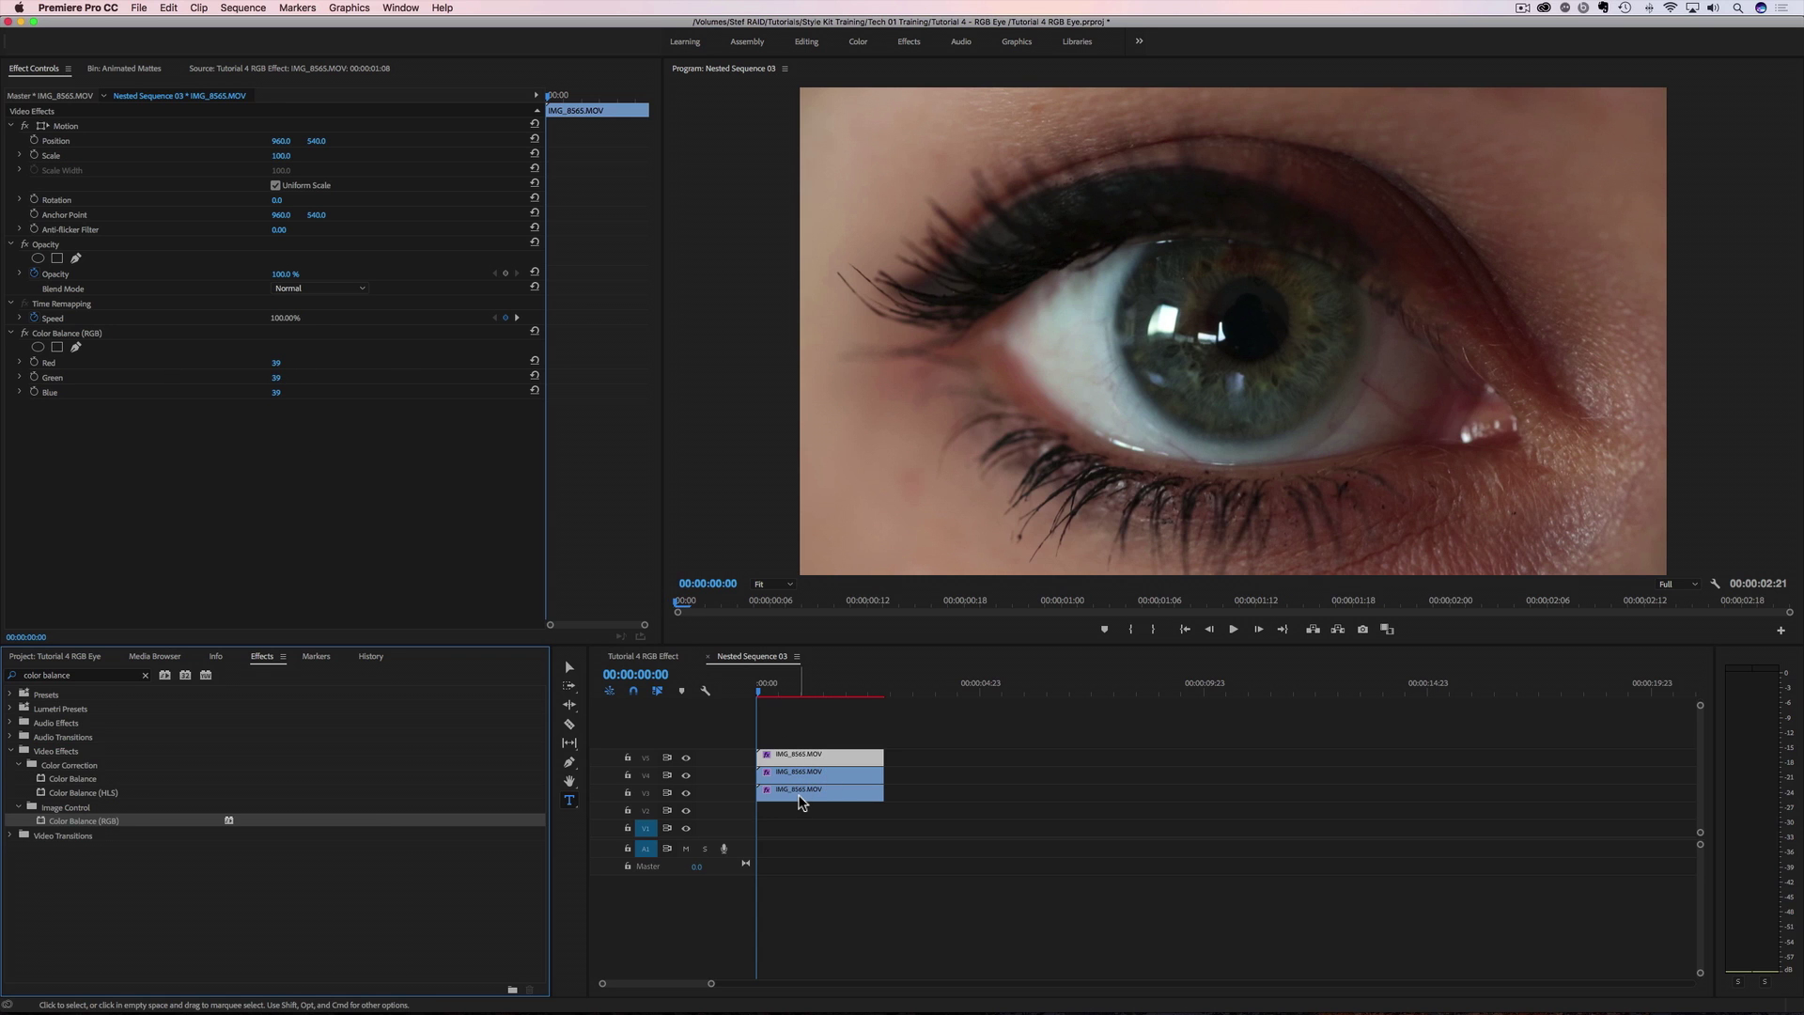
Isolate the red channel of the uppermost clip by setting Color Balance (RGB) to Red 100, Green 0 and Blue 0.
click(276, 365)
text(100)
key(Return)
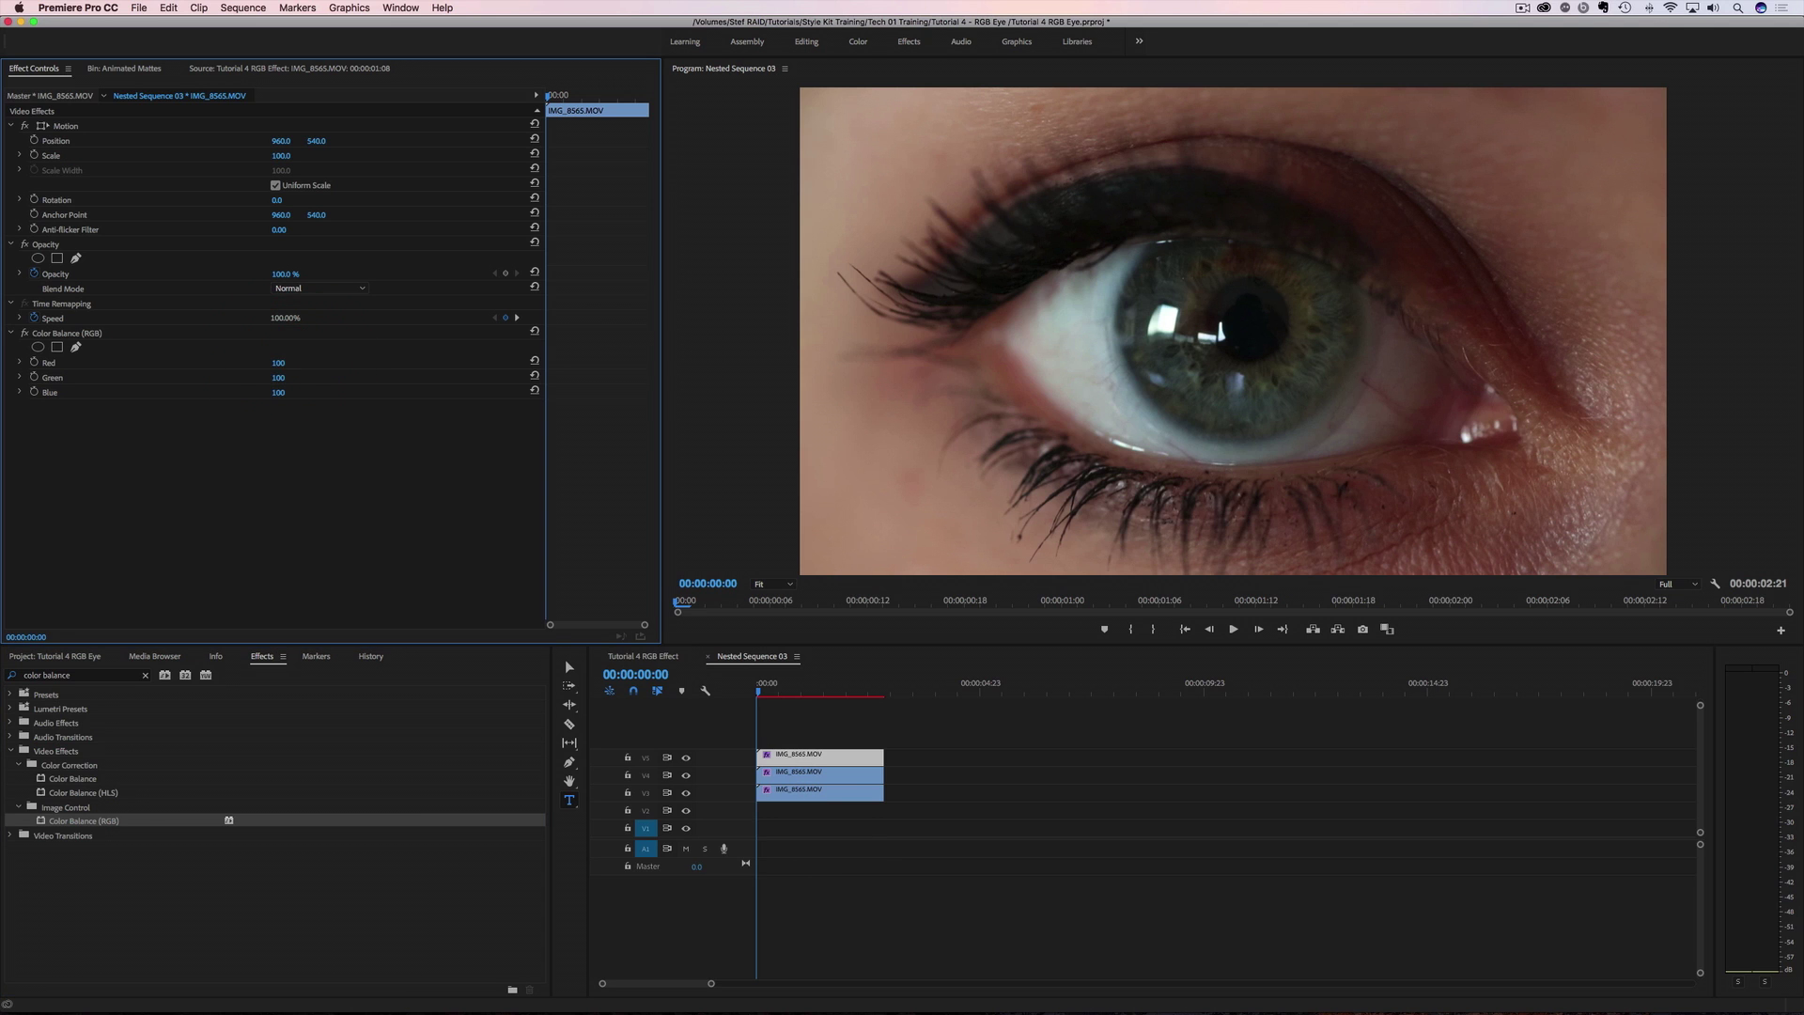
click(282, 377)
text(0)
click(282, 394)
key(Return)
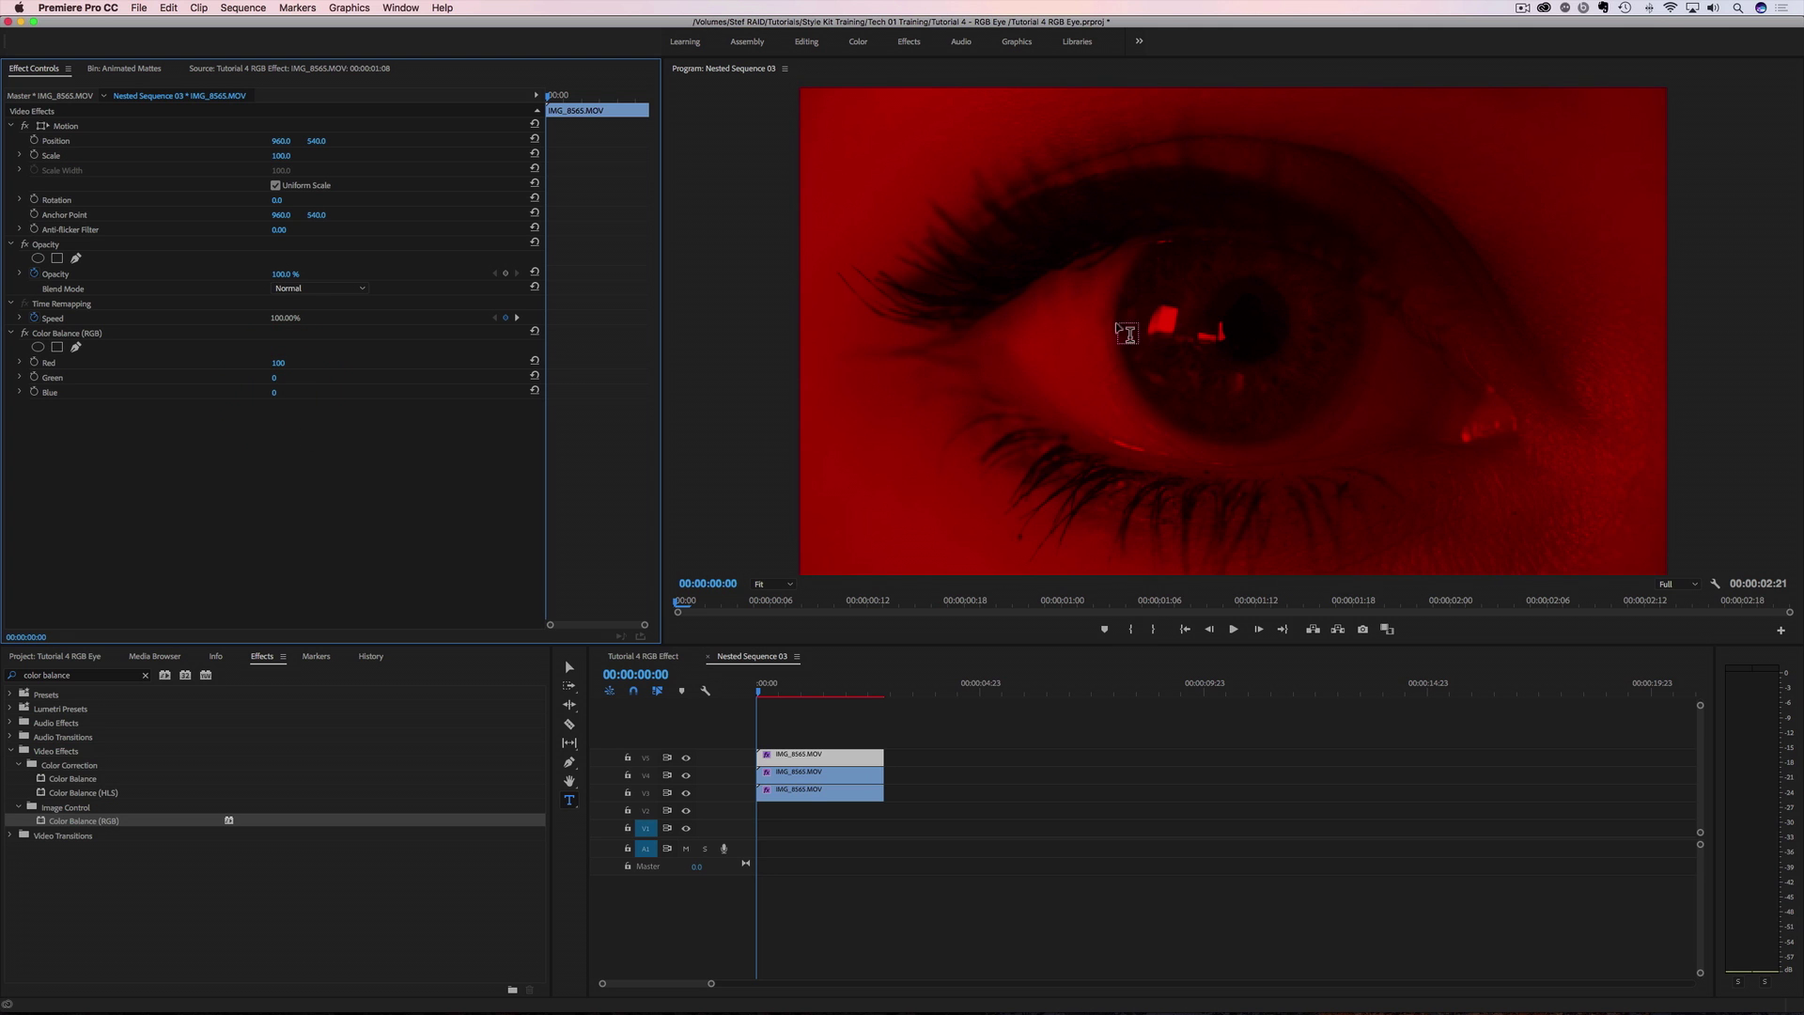
Isolate the green channel of the middle clip by setting Color Balance (RGB) to Red 0, Green 100 and Blue 0.
click(795, 770)
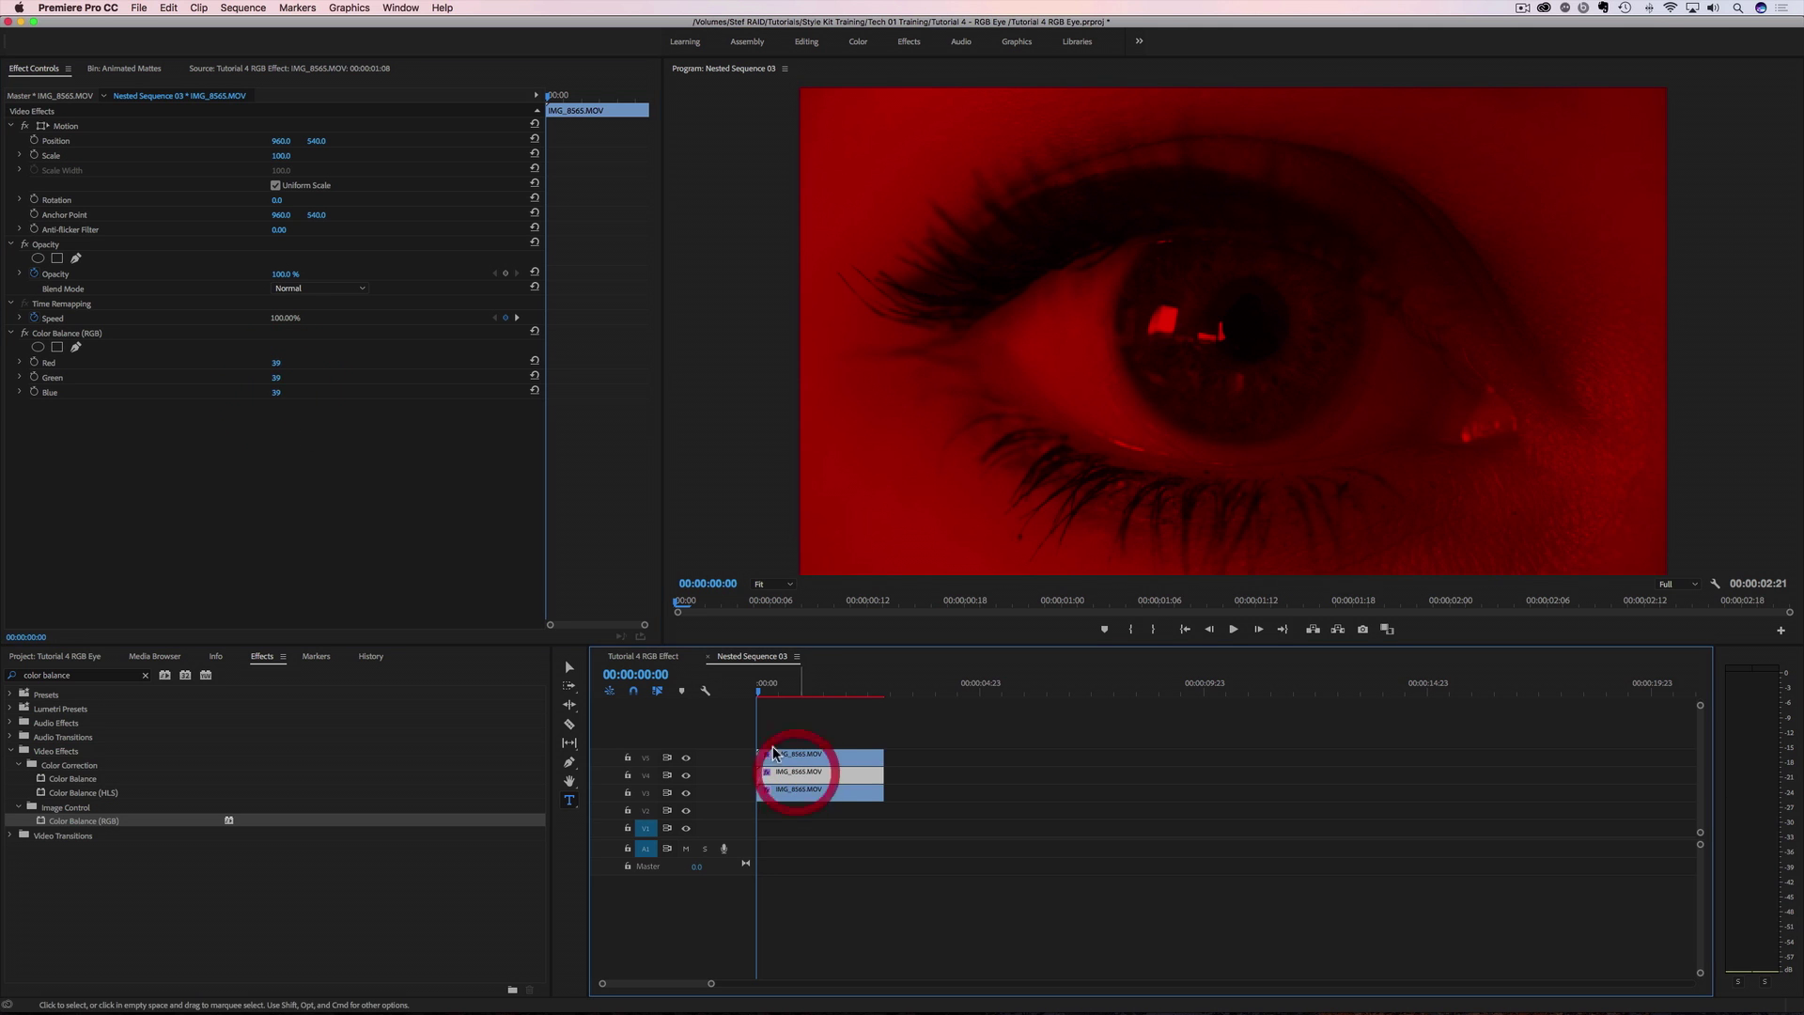
click(277, 365)
text(0)
click(282, 377)
text(100)
click(278, 393)
text(0)
key(Return)
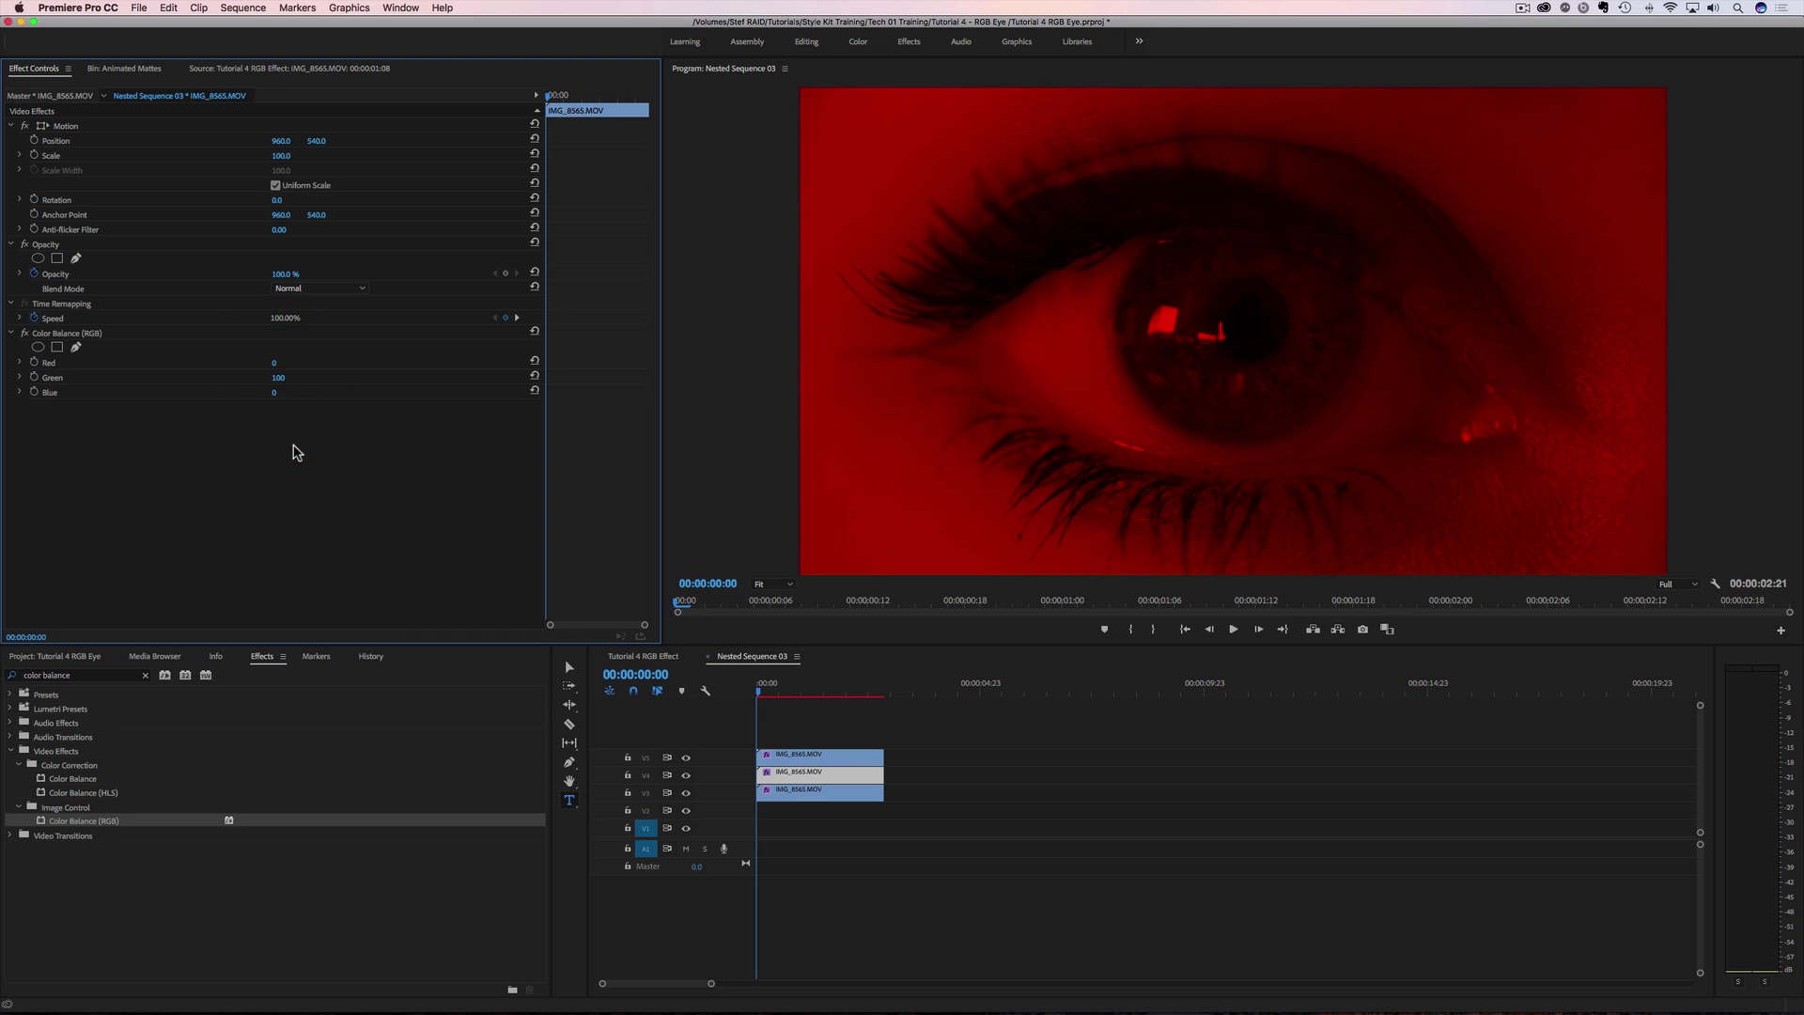
Isolate the blue channel of the lowest clip by setting Red and Green to 0 in Color Balance (RGB).
click(789, 772)
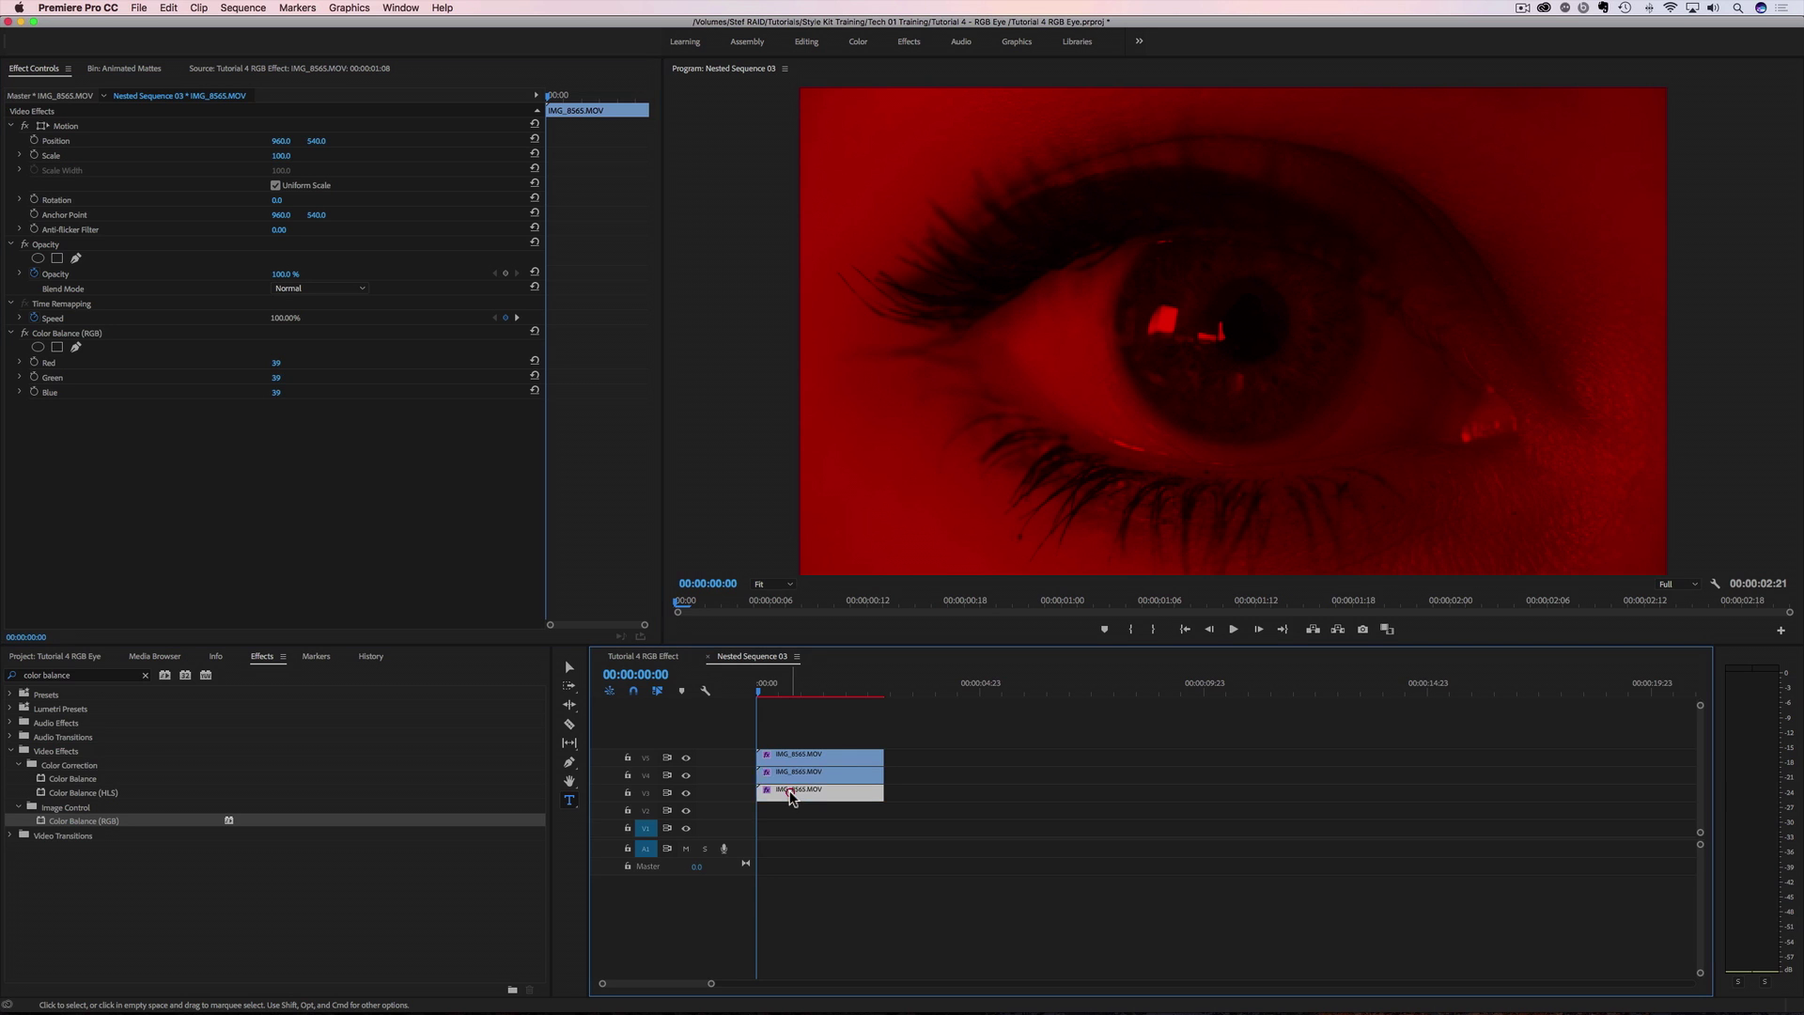
click(287, 362)
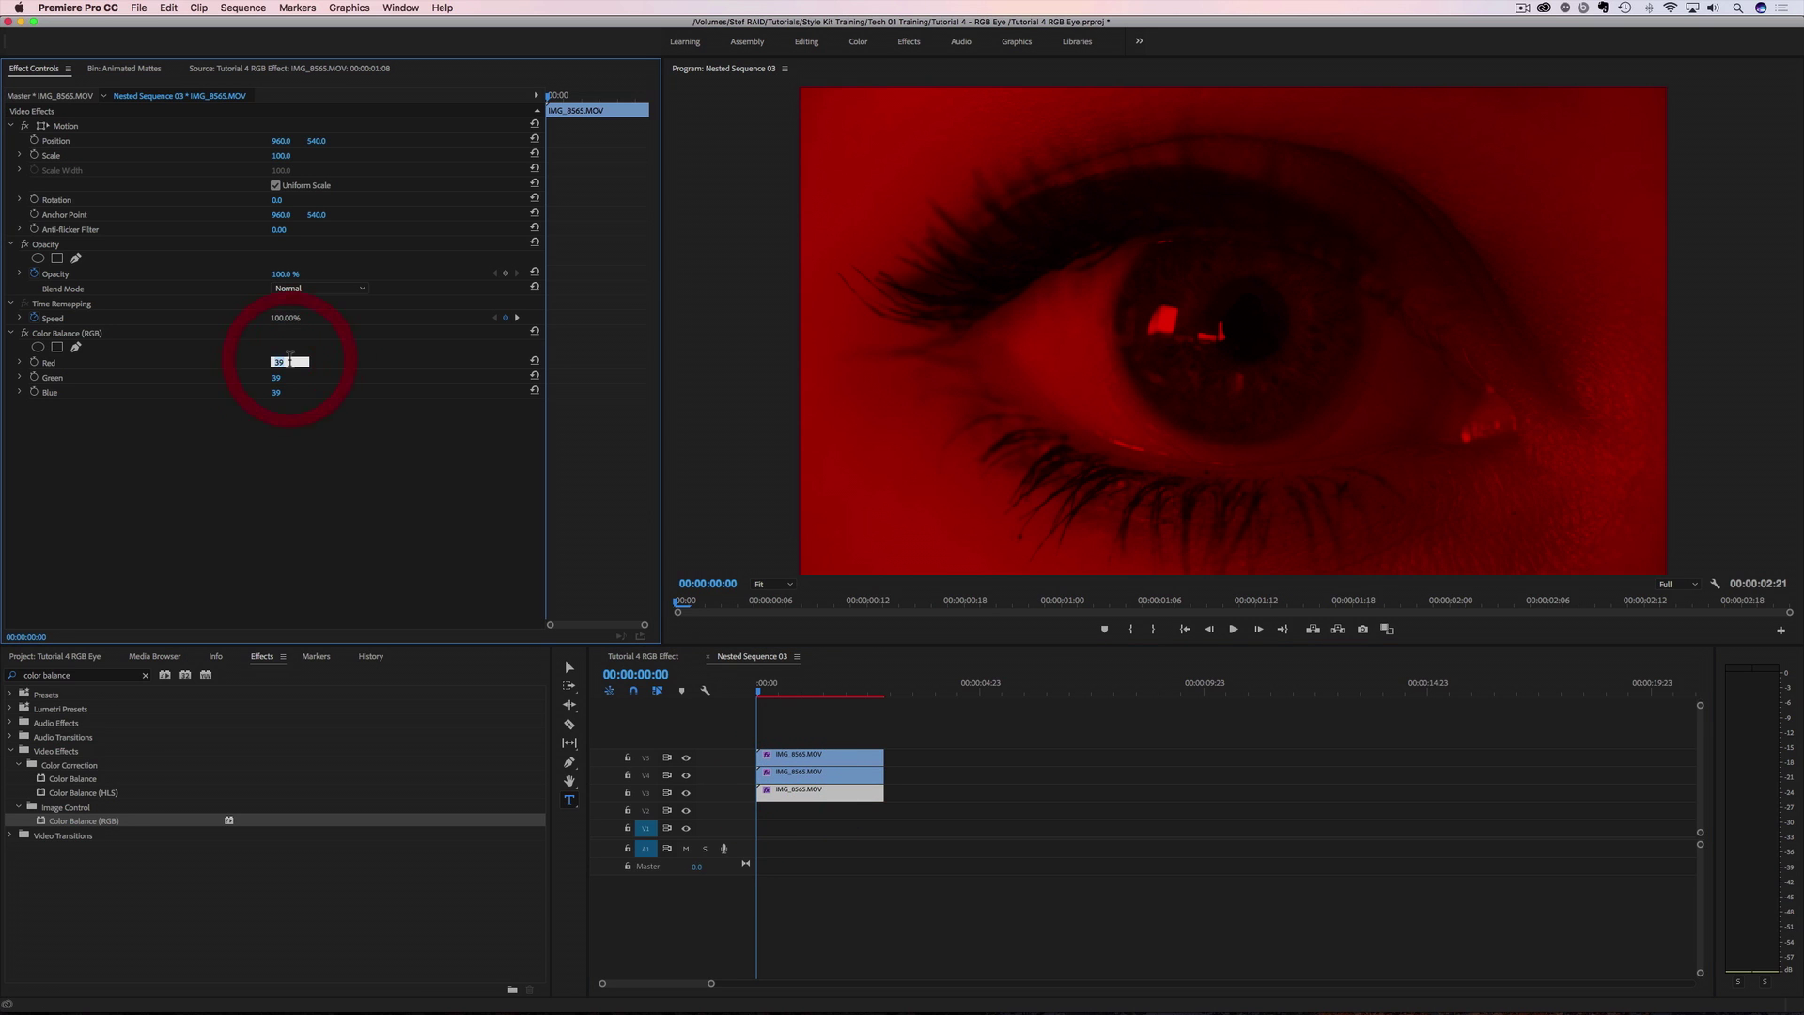
text(0)
click(278, 377)
text(0)
key(Return)
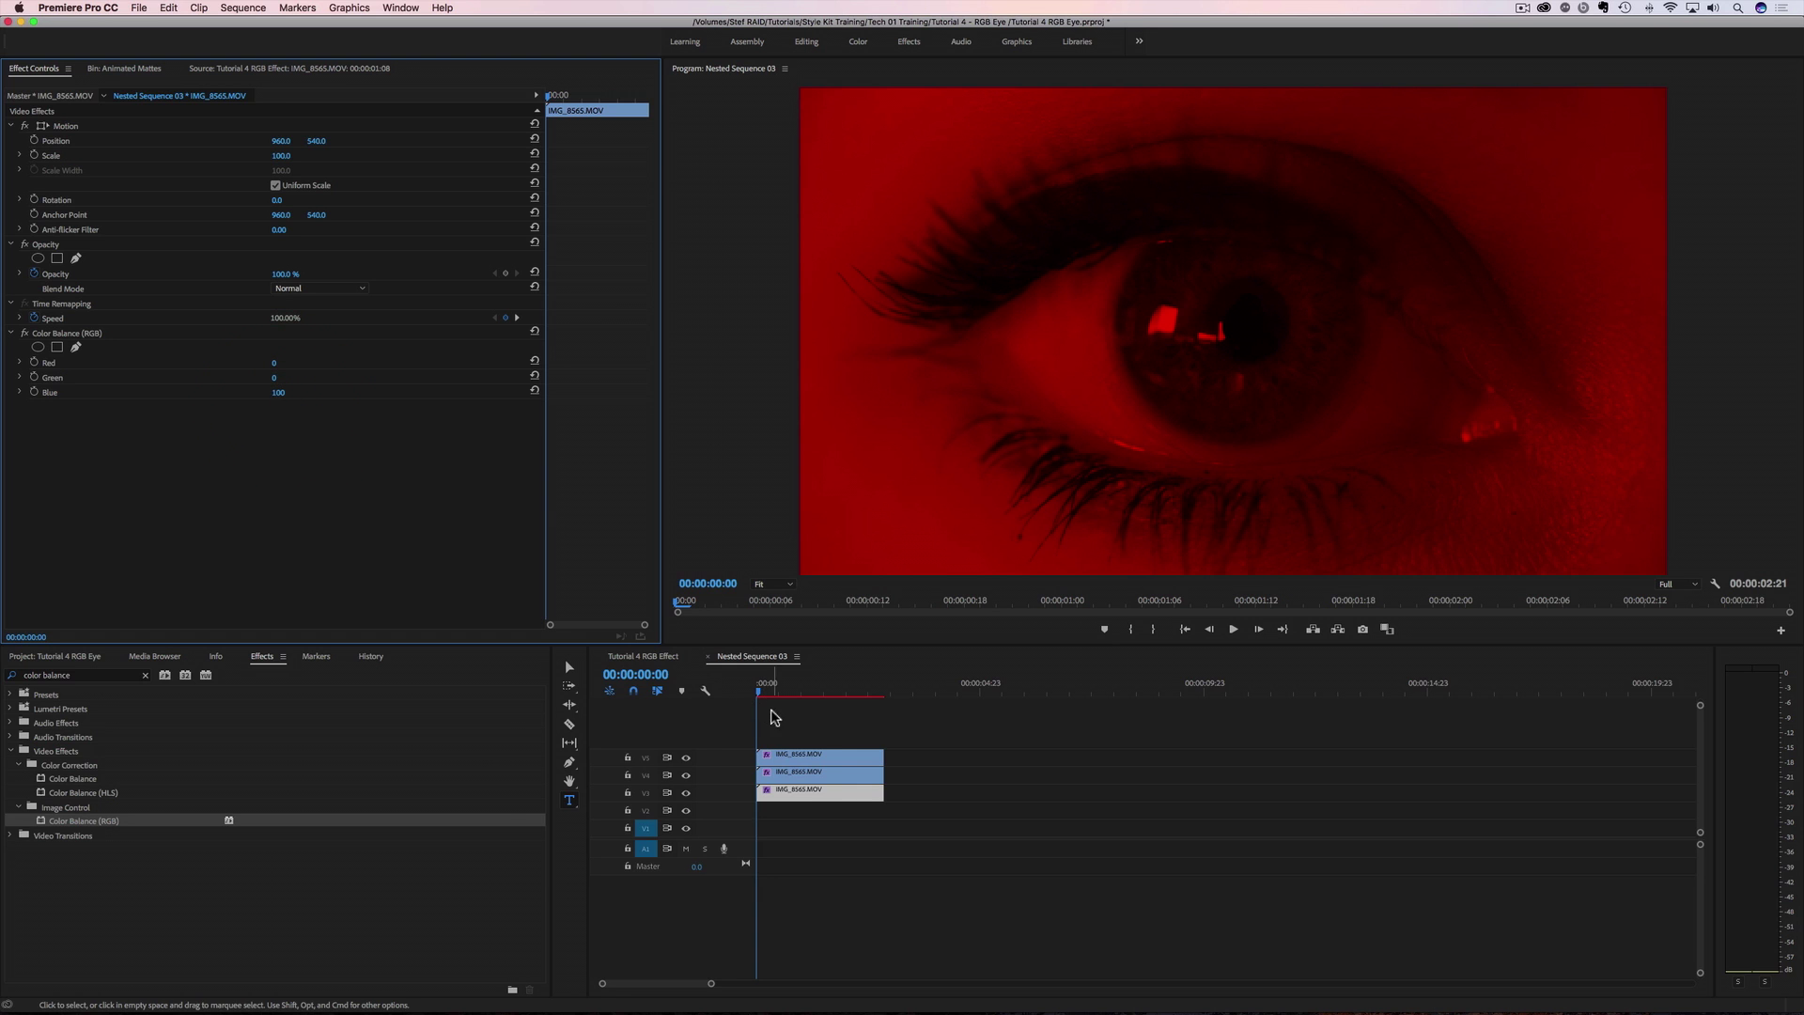
Set the blend mode of the red and green channel clips to Linear Dodge (Add).
click(797, 758)
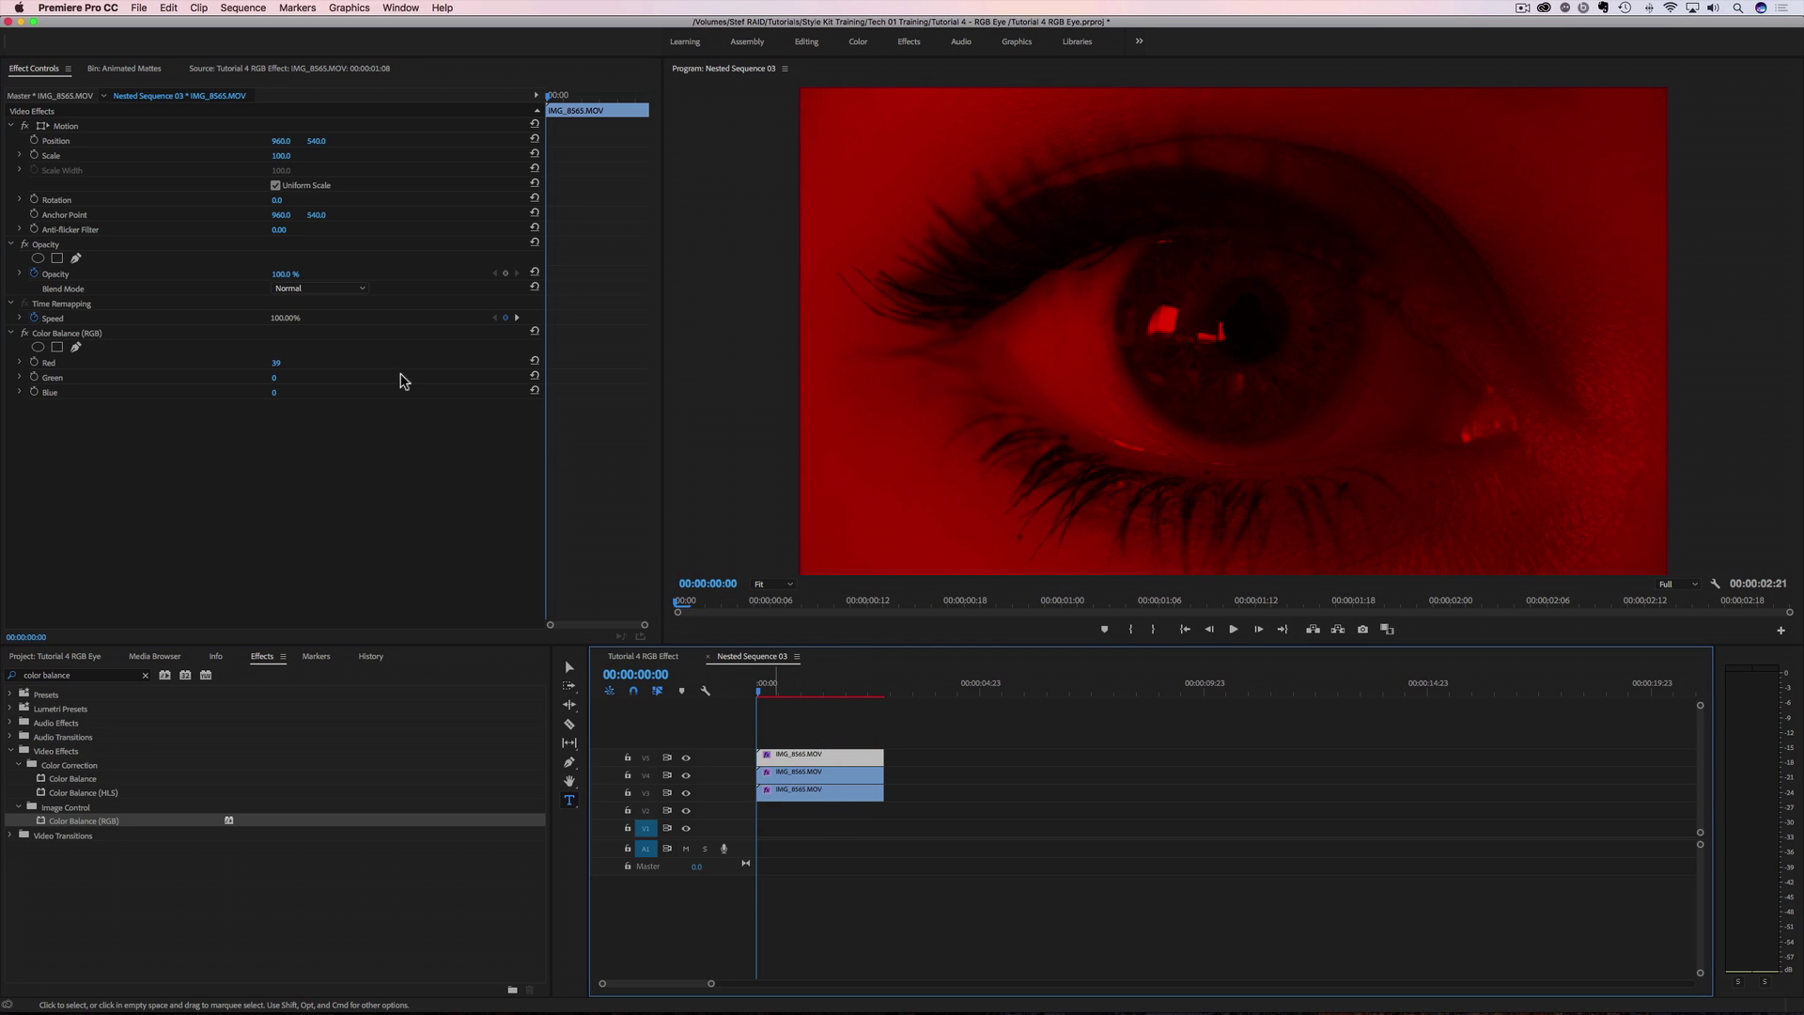
click(303, 287)
click(315, 463)
click(797, 777)
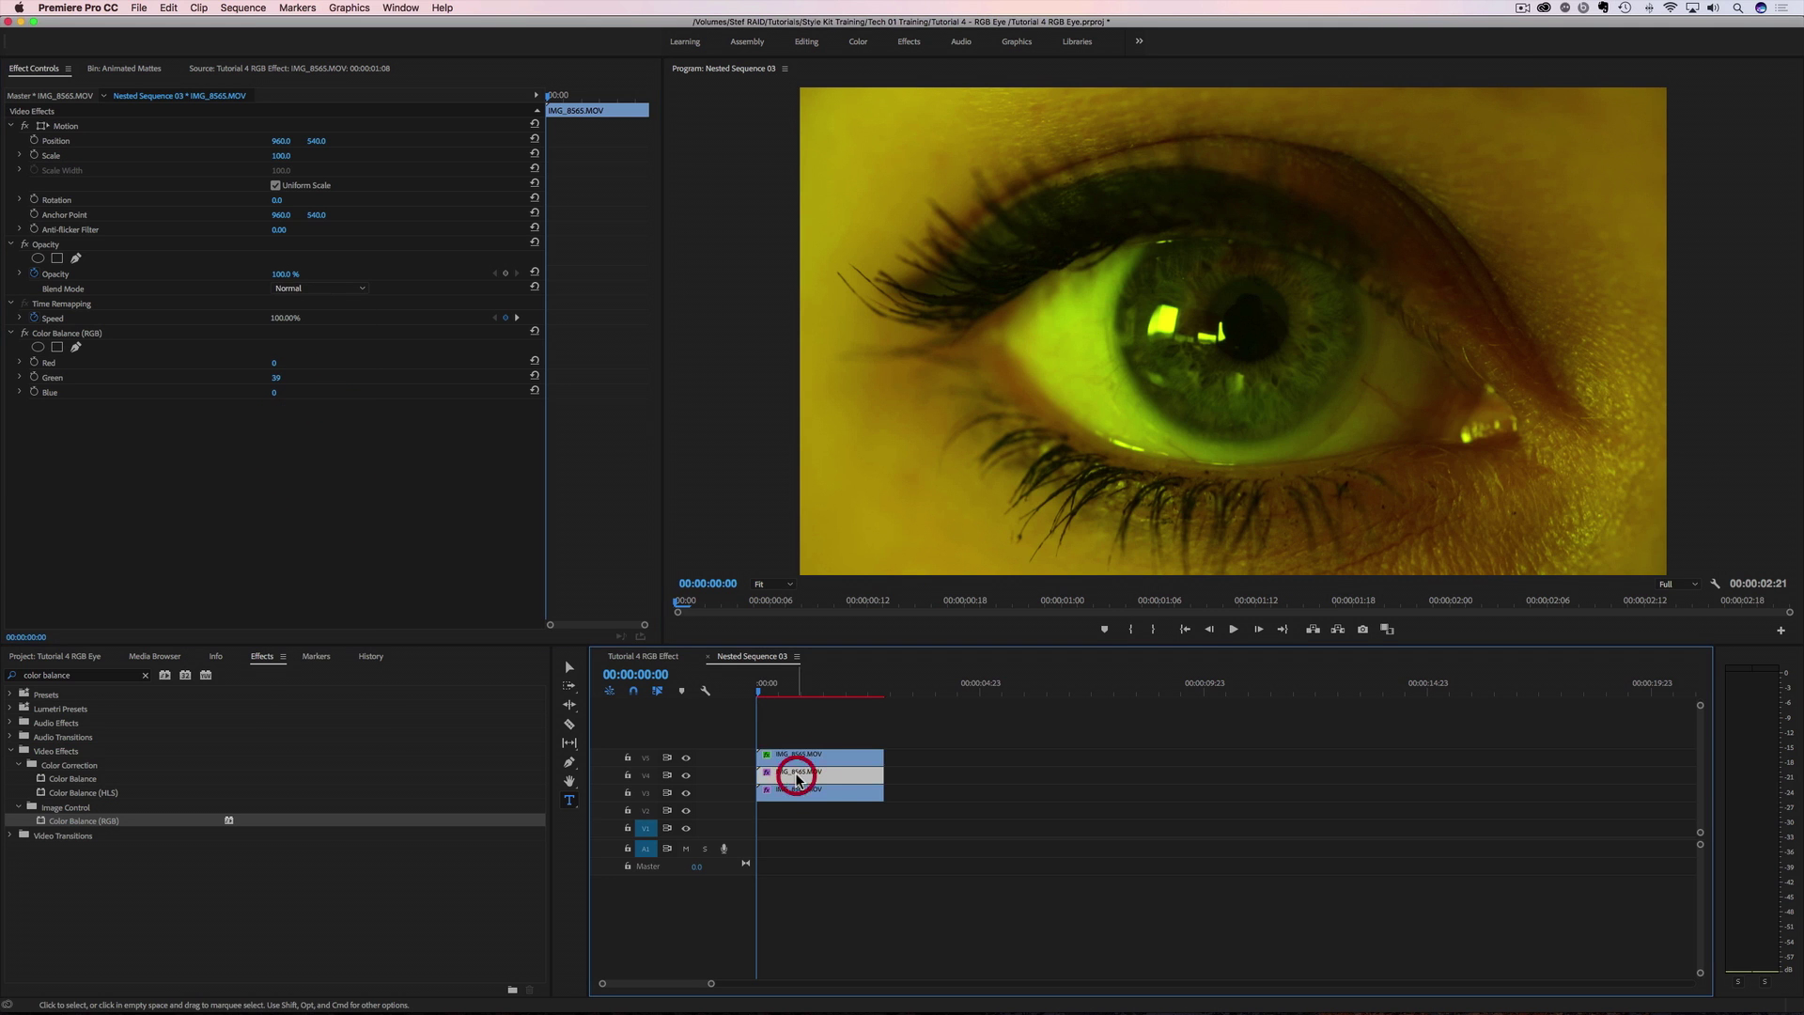
click(310, 288)
click(309, 468)
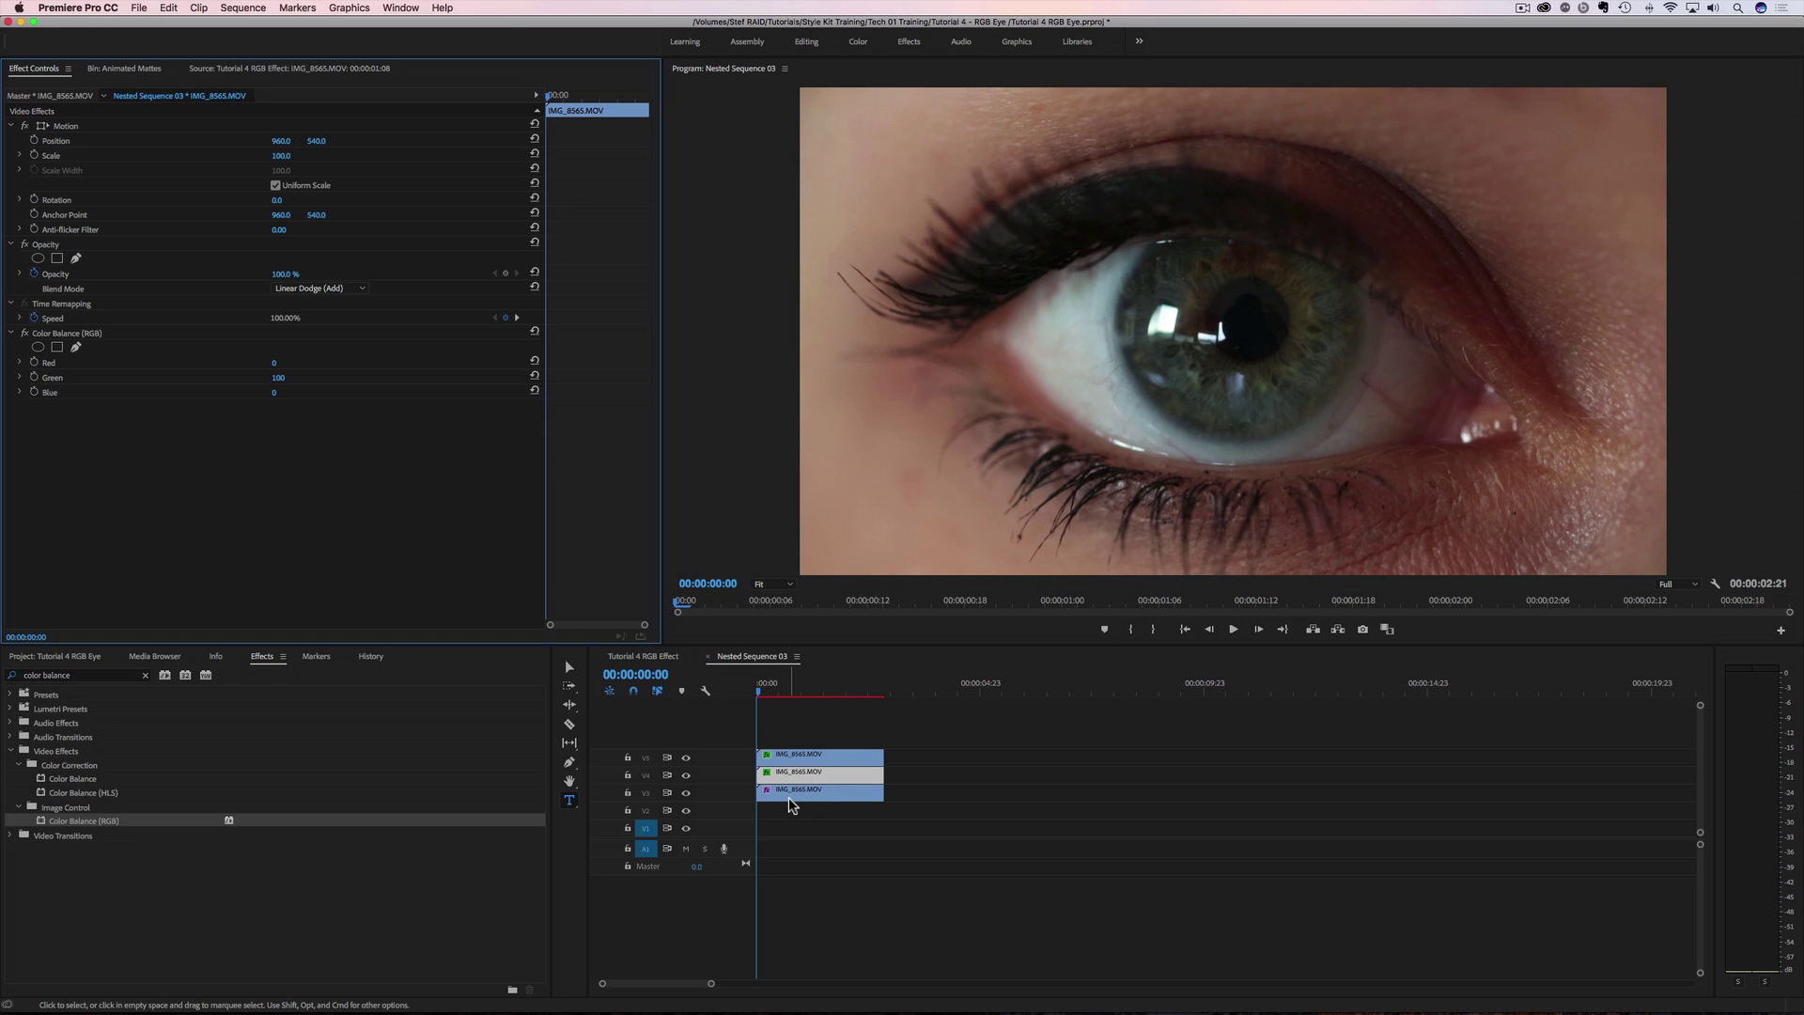
Offset the color channels horizontally by moving the red clip's X position to about 989 and shifting the blue clip further right.
click(794, 761)
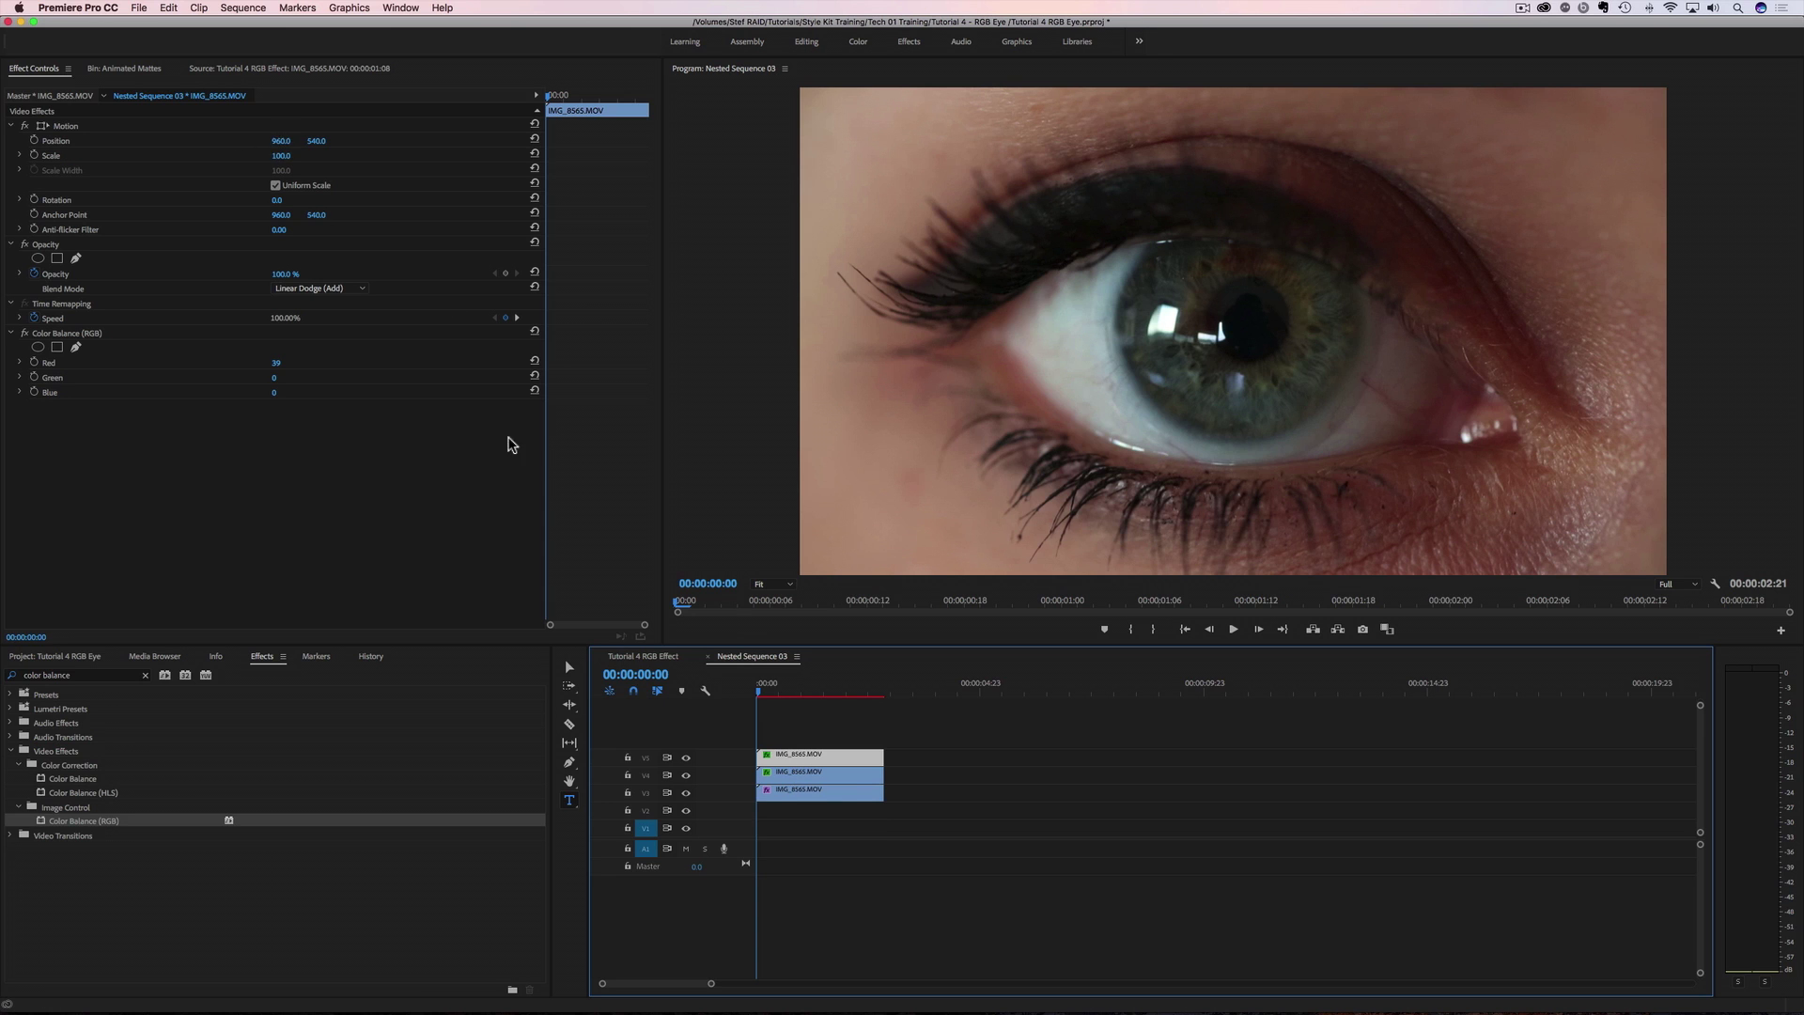
mouse_move(278, 141)
mouse_down()
mouse_move(361, 141)
mouse_move(305, 140)
mouse_up()
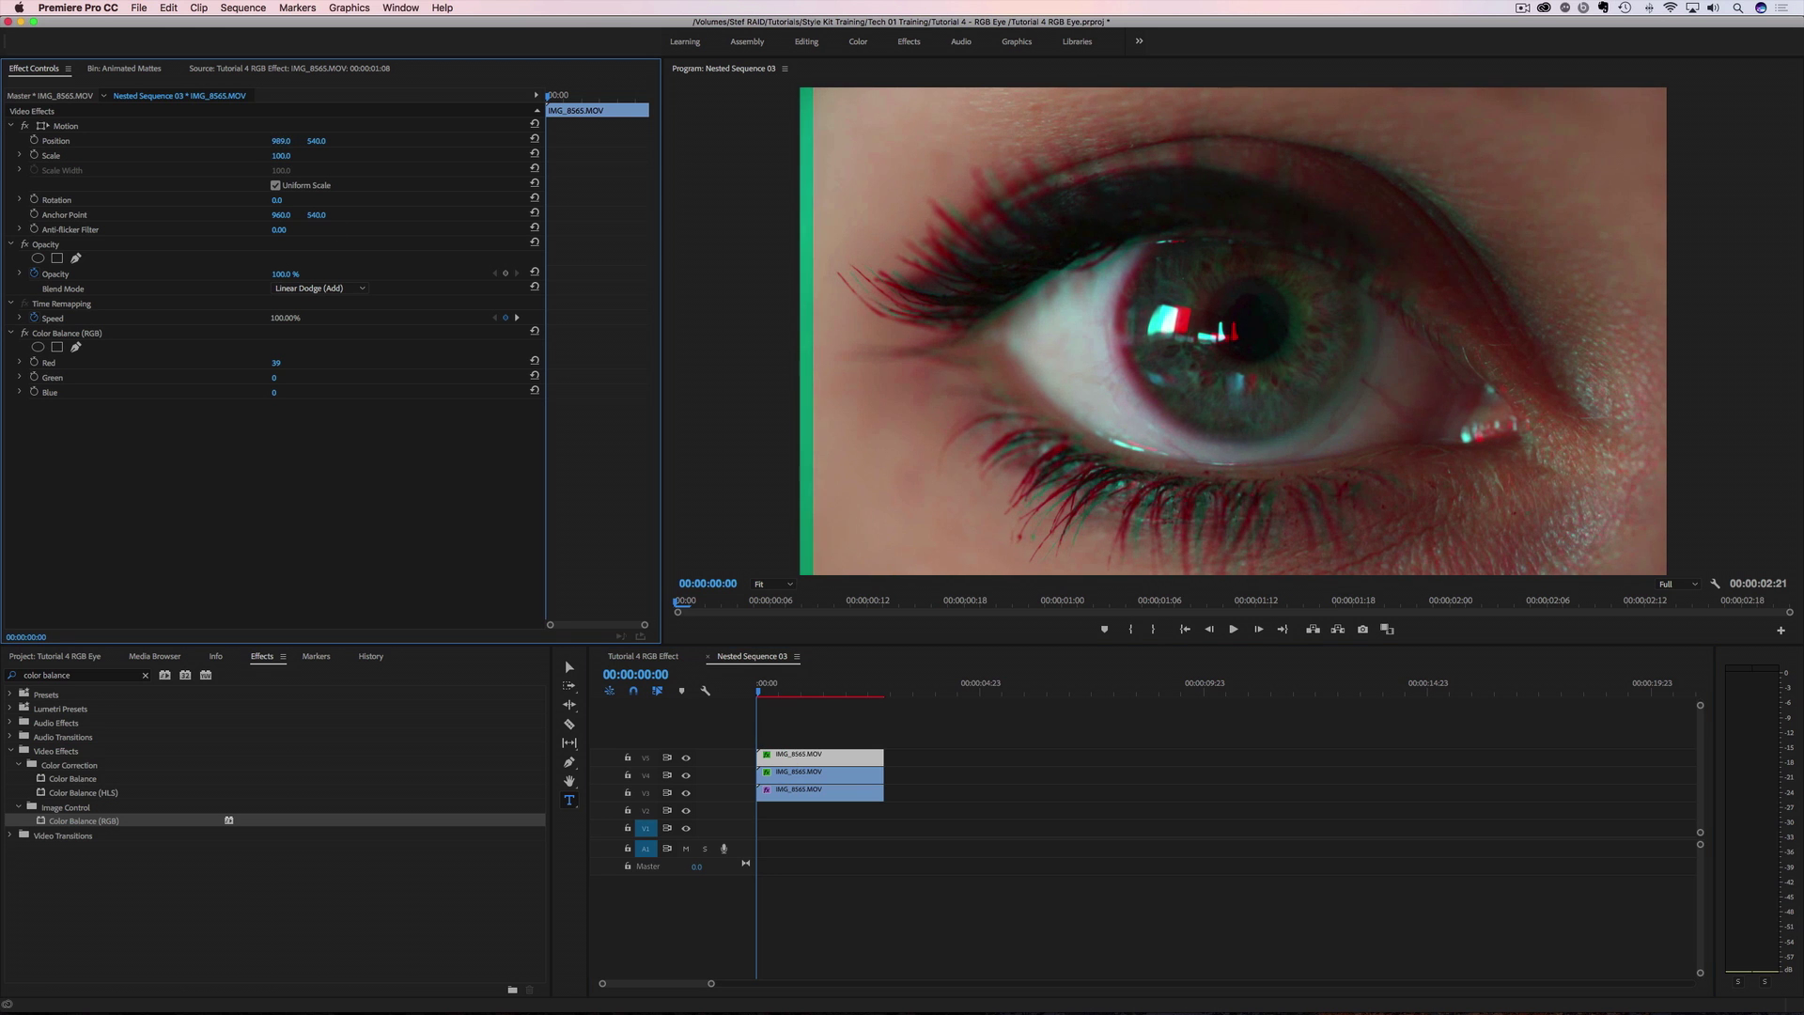
click(800, 791)
drag(282, 141, 300, 141)
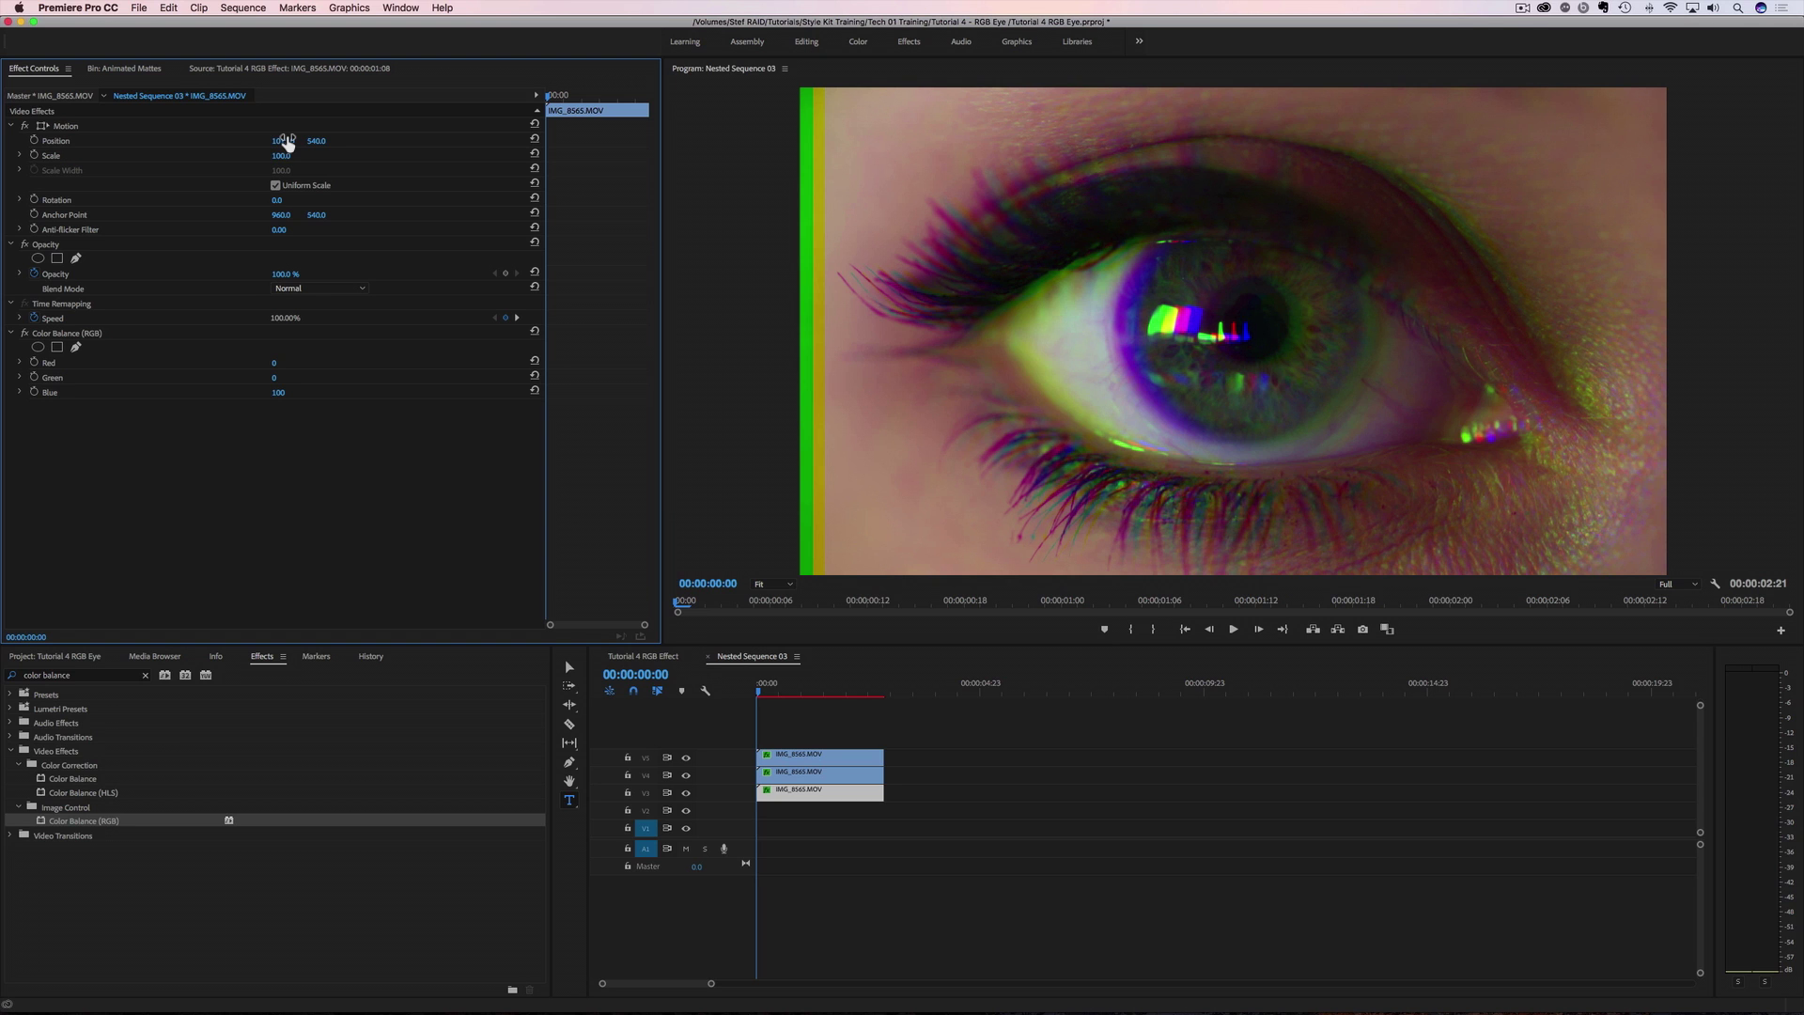
Return to the Tutorial 4 RGB Effect sequence and play through the nested clip to review the color split.
click(630, 659)
drag(843, 697, 810, 704)
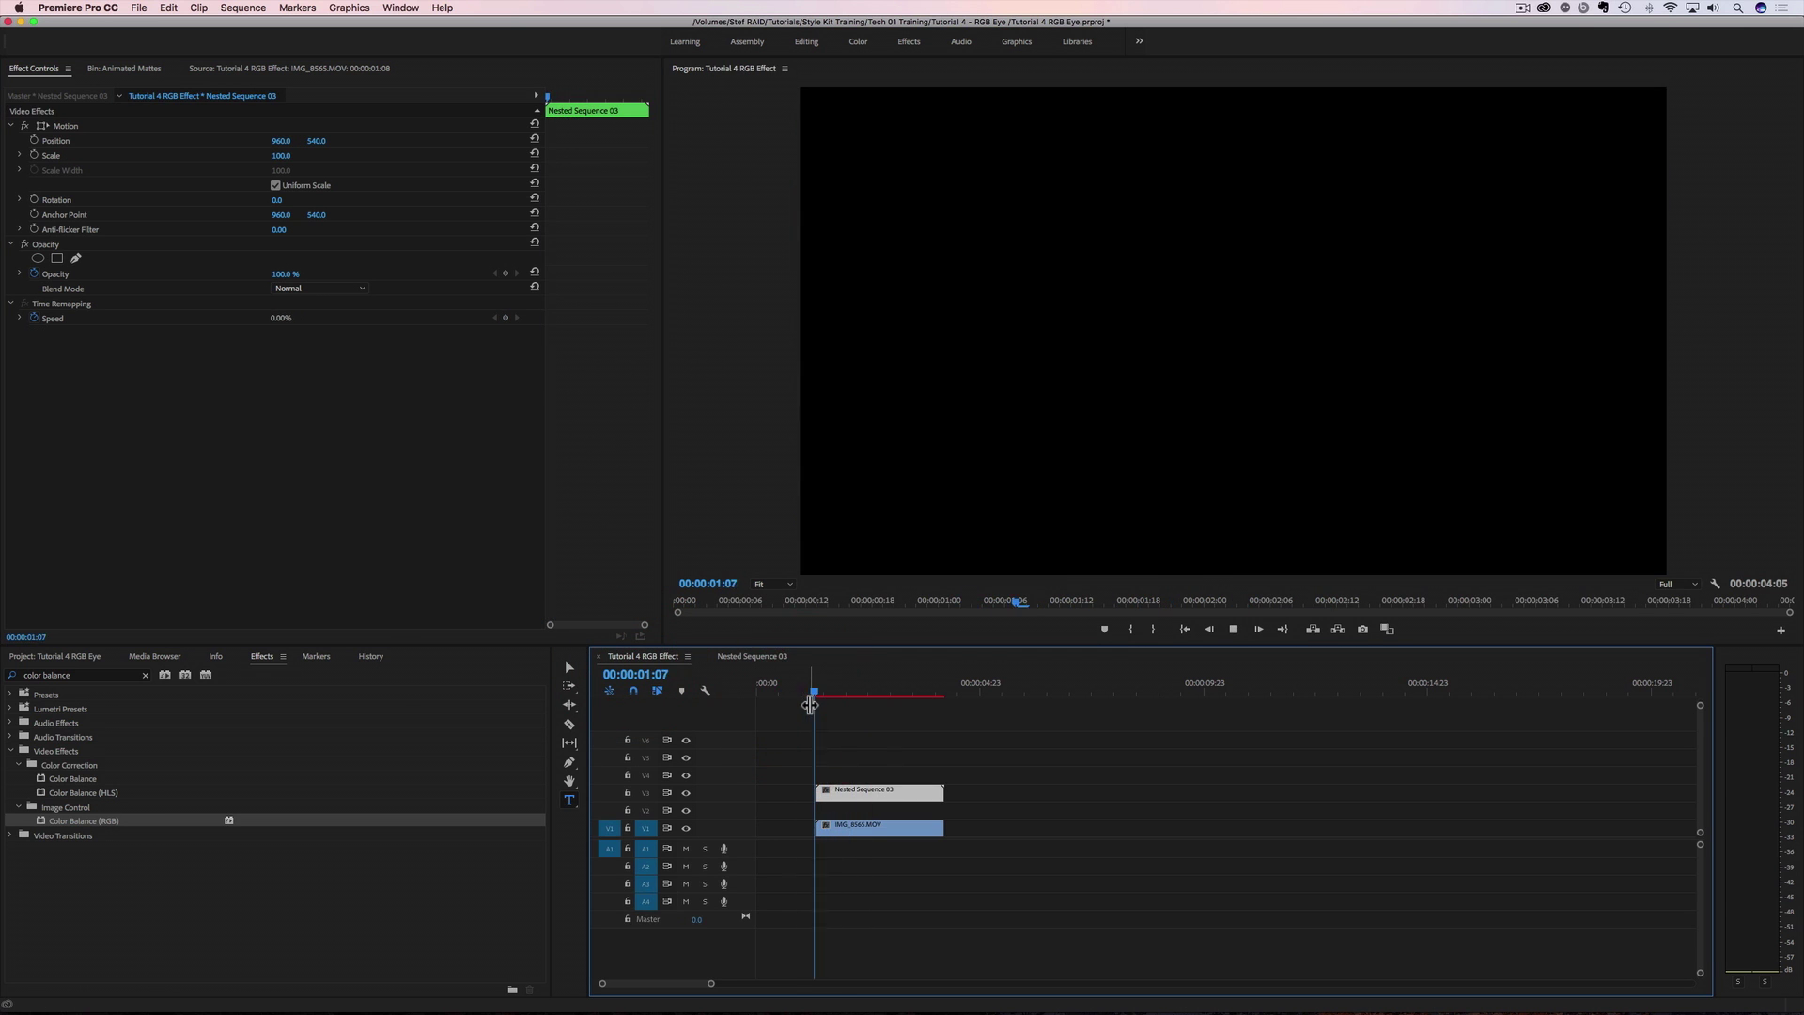
key(space)
key(space)
mouse_move(874, 697)
mouse_down()
mouse_move(838, 697)
mouse_move(857, 697)
mouse_up()
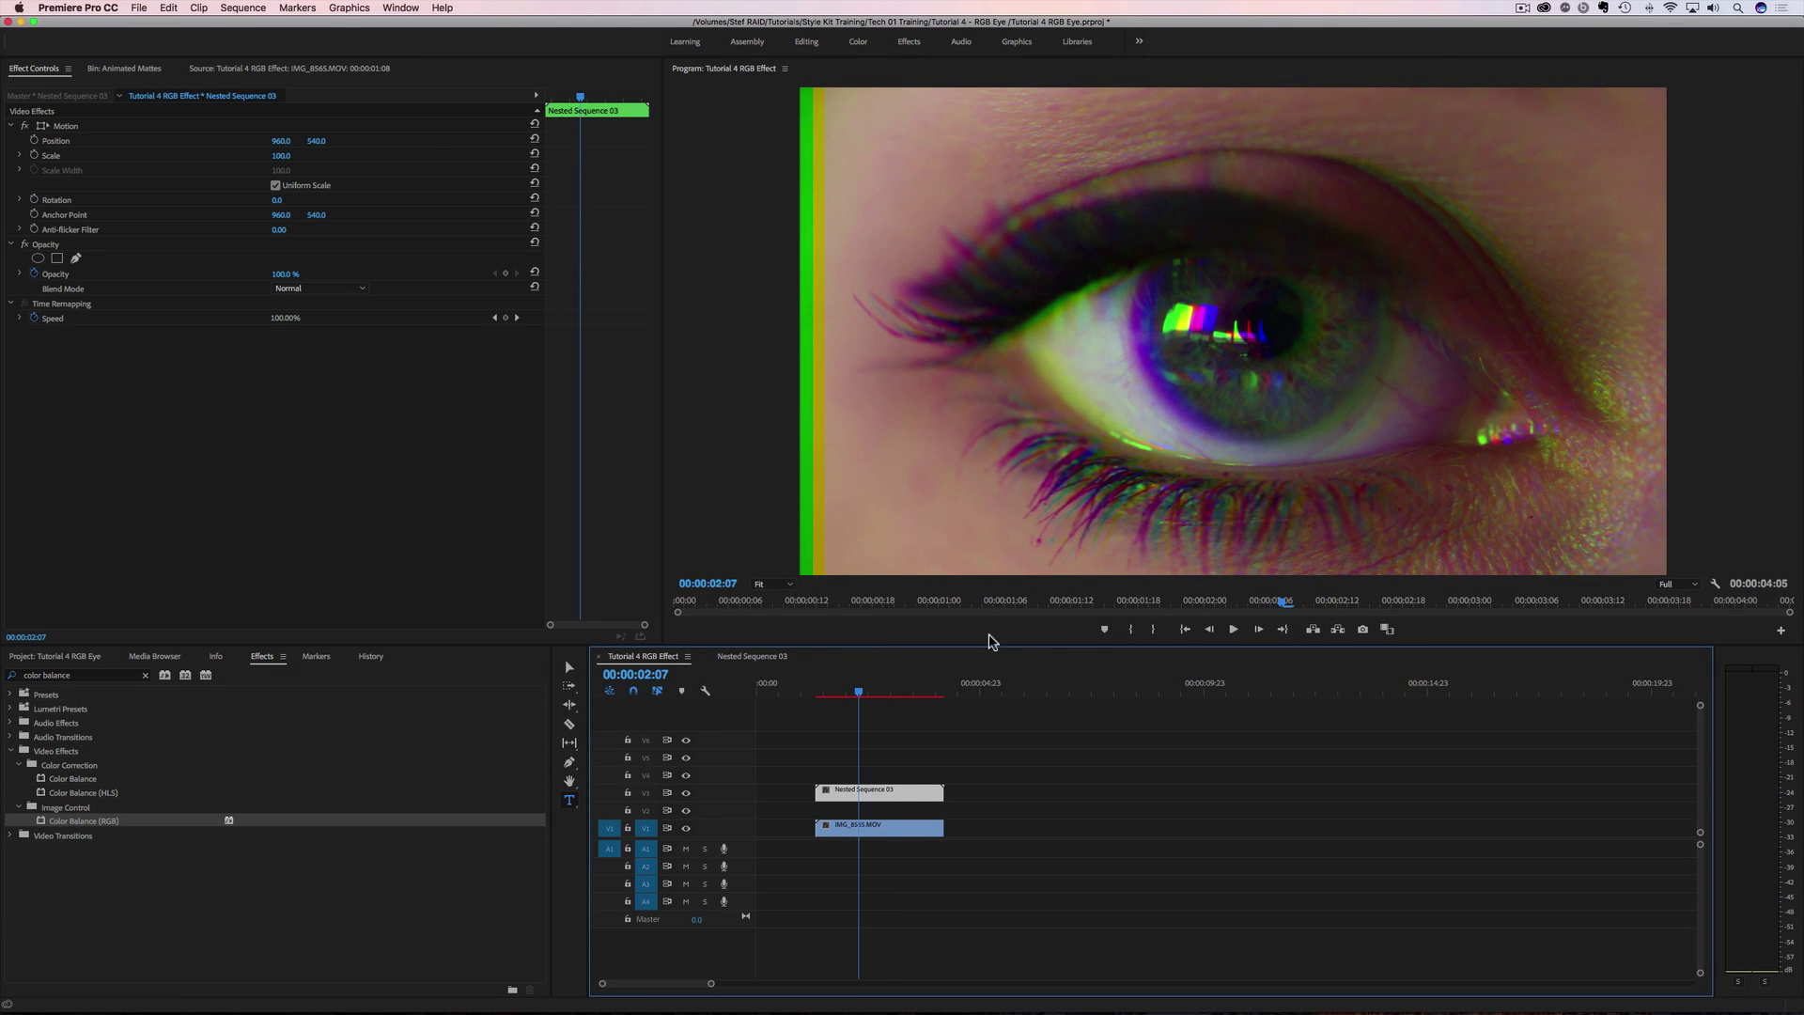
mouse_move(860, 695)
mouse_down()
mouse_move(833, 697)
mouse_move(869, 697)
mouse_up()
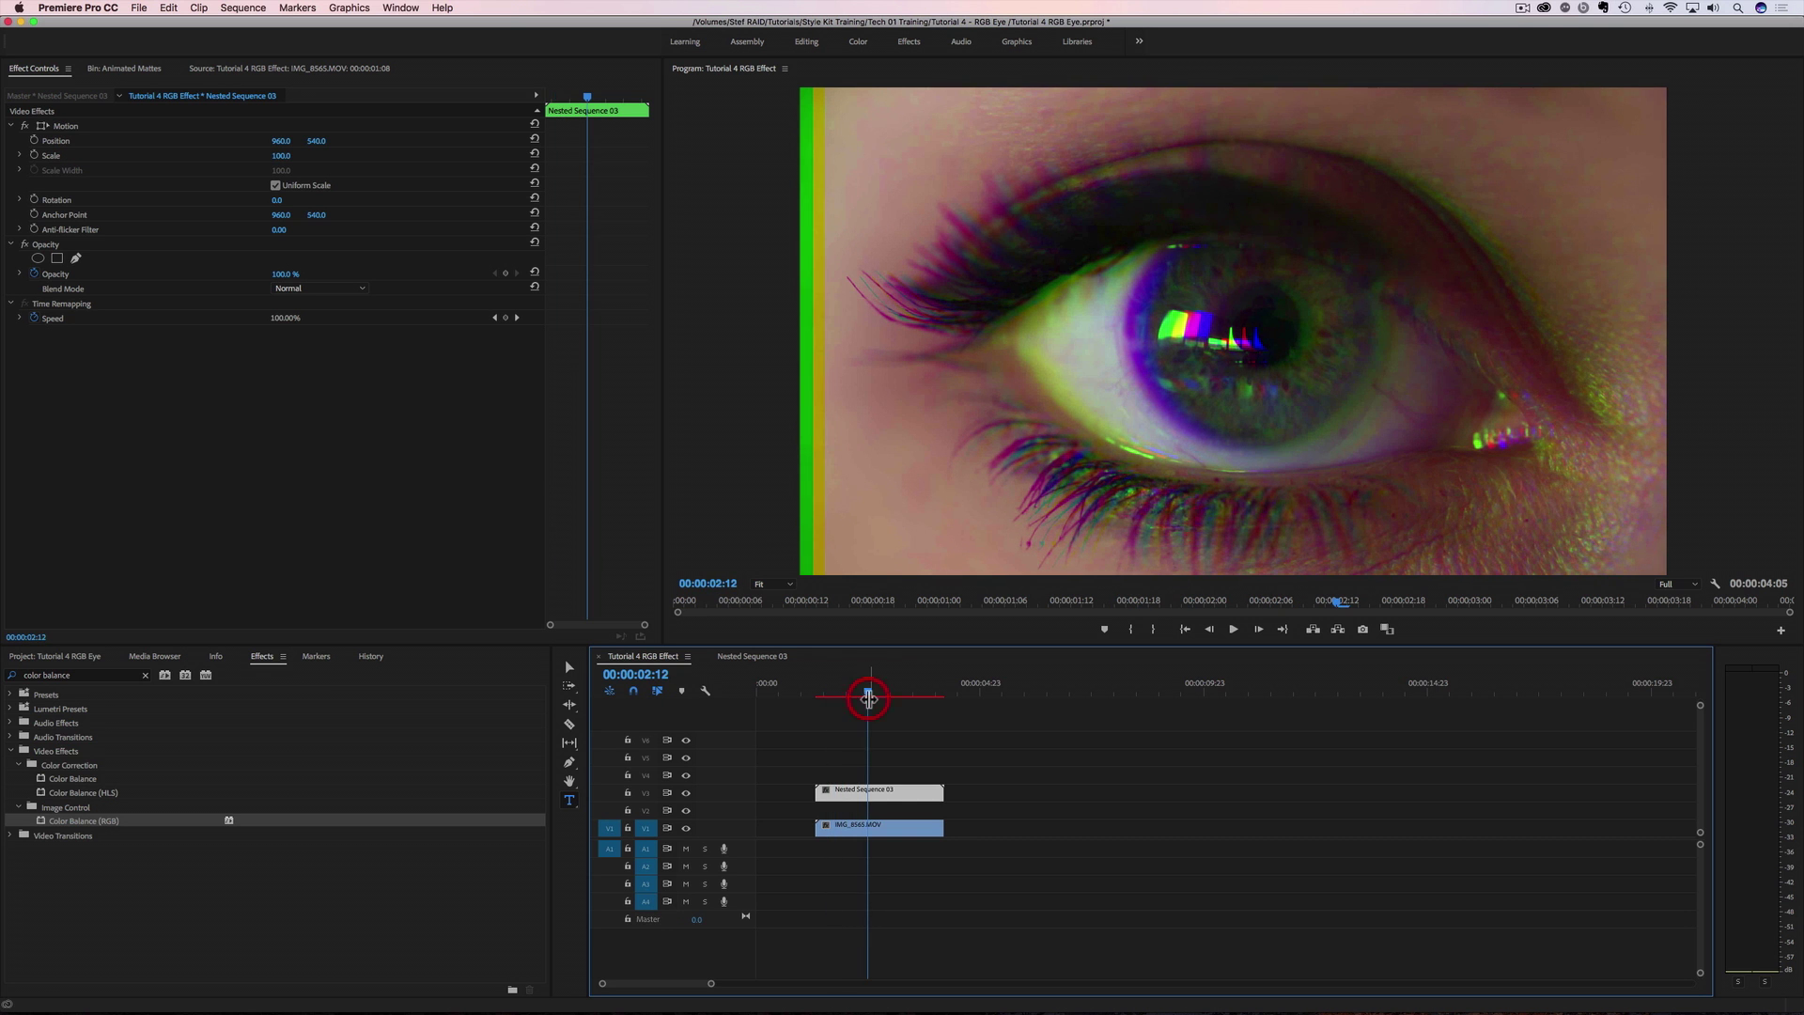
drag(860, 792, 884, 792)
mouse_move(848, 695)
mouse_down()
mouse_move(818, 697)
mouse_move(865, 697)
mouse_move(817, 697)
mouse_up()
drag(872, 792, 848, 792)
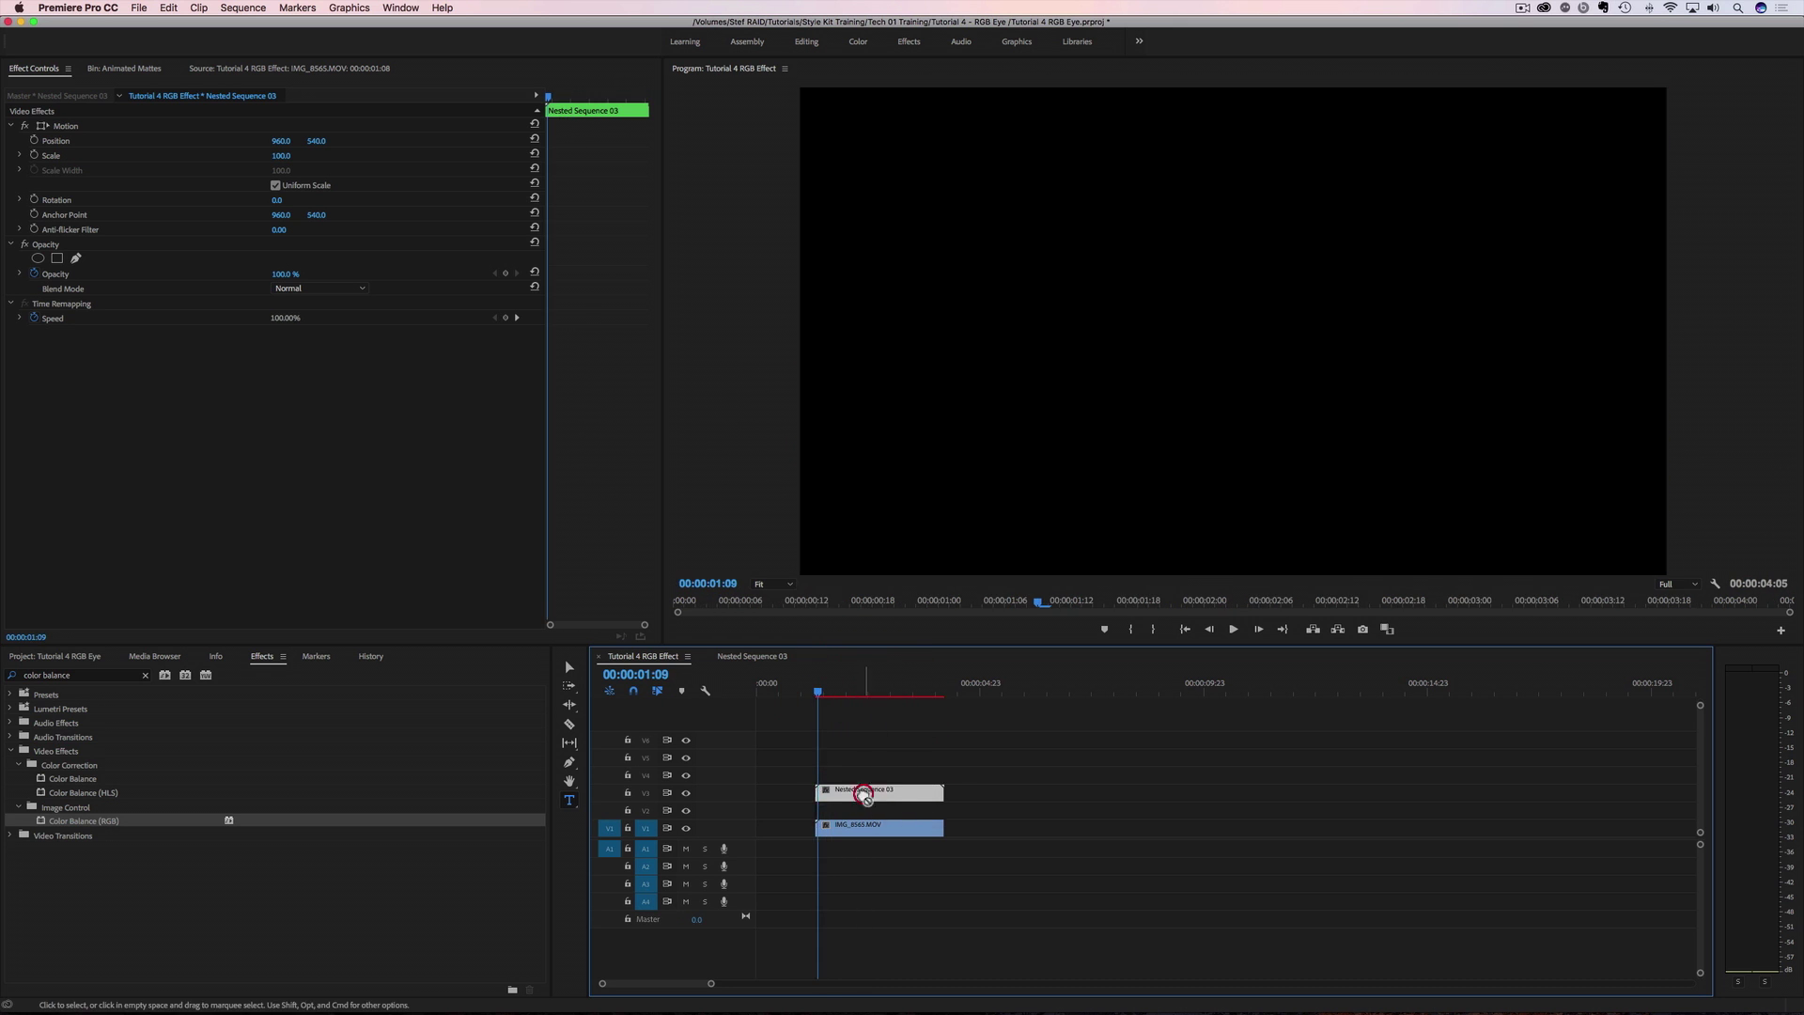
click(825, 697)
Place Rampant_Style_Kit_Tech_01_Animated_Mattes_008.mov from the Animated Mattes bin on V4, aligned with the start of the nested sequence.
click(75, 656)
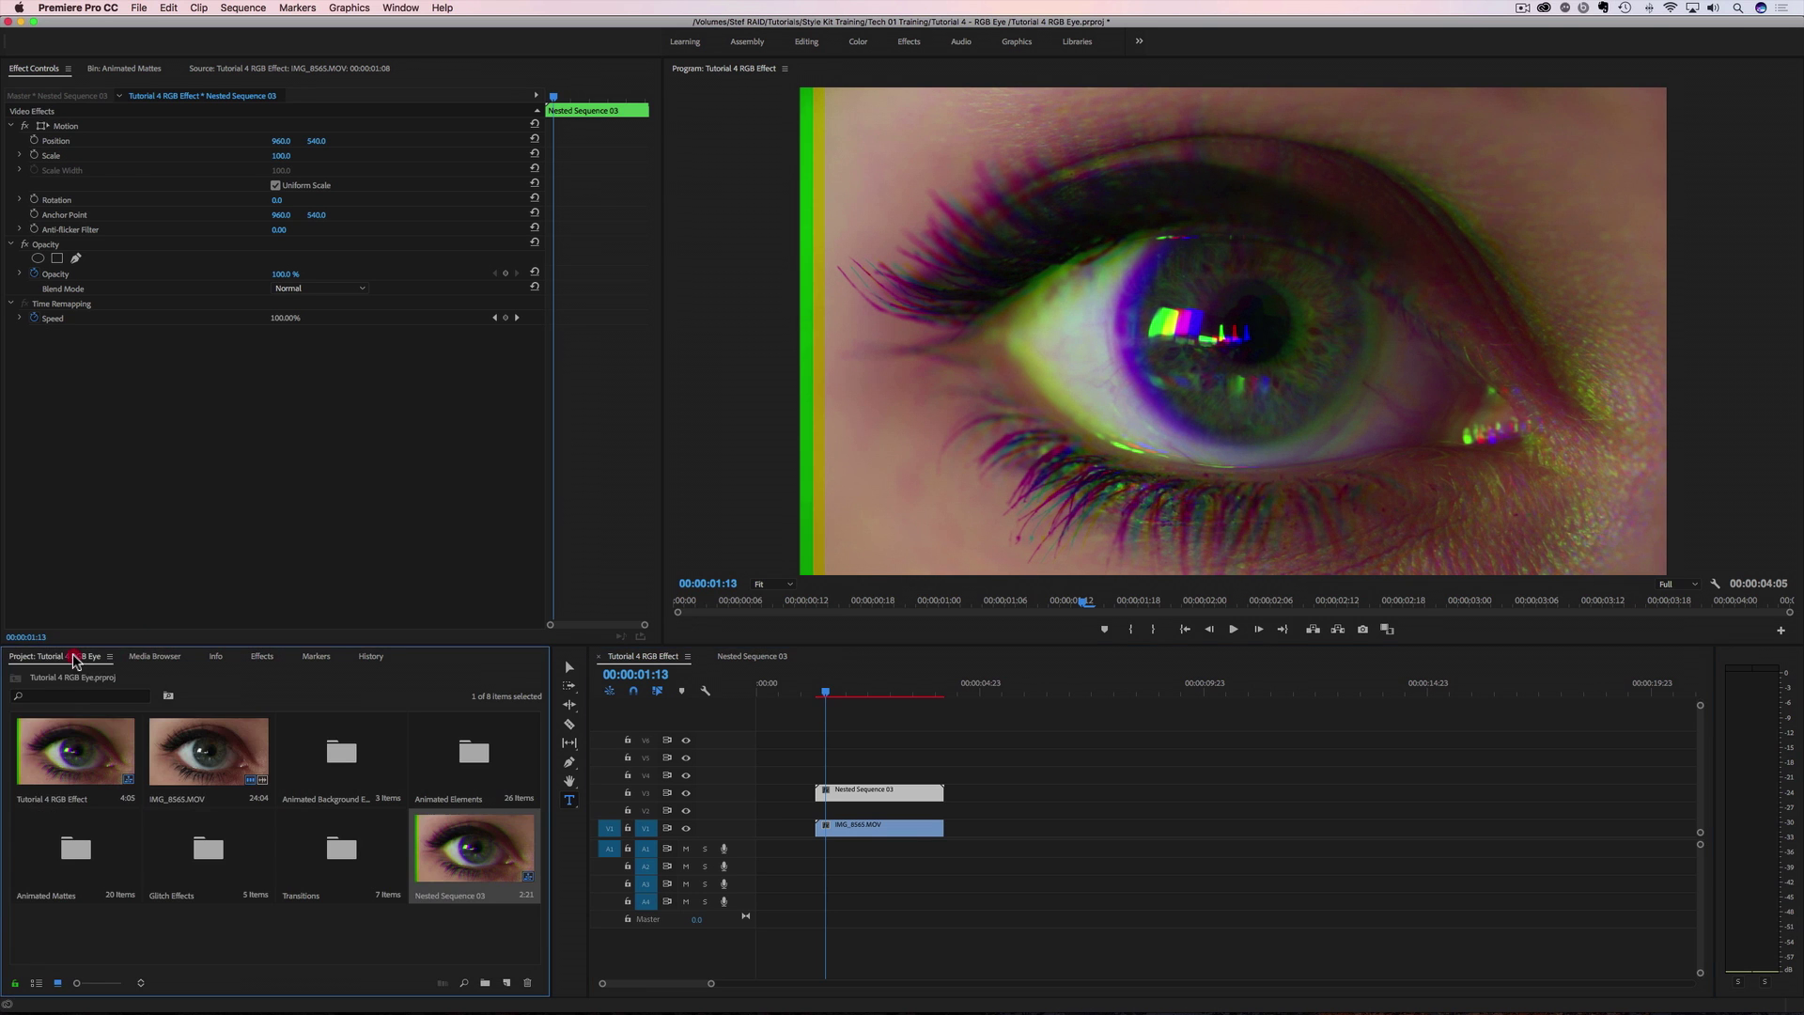
double_click(71, 849)
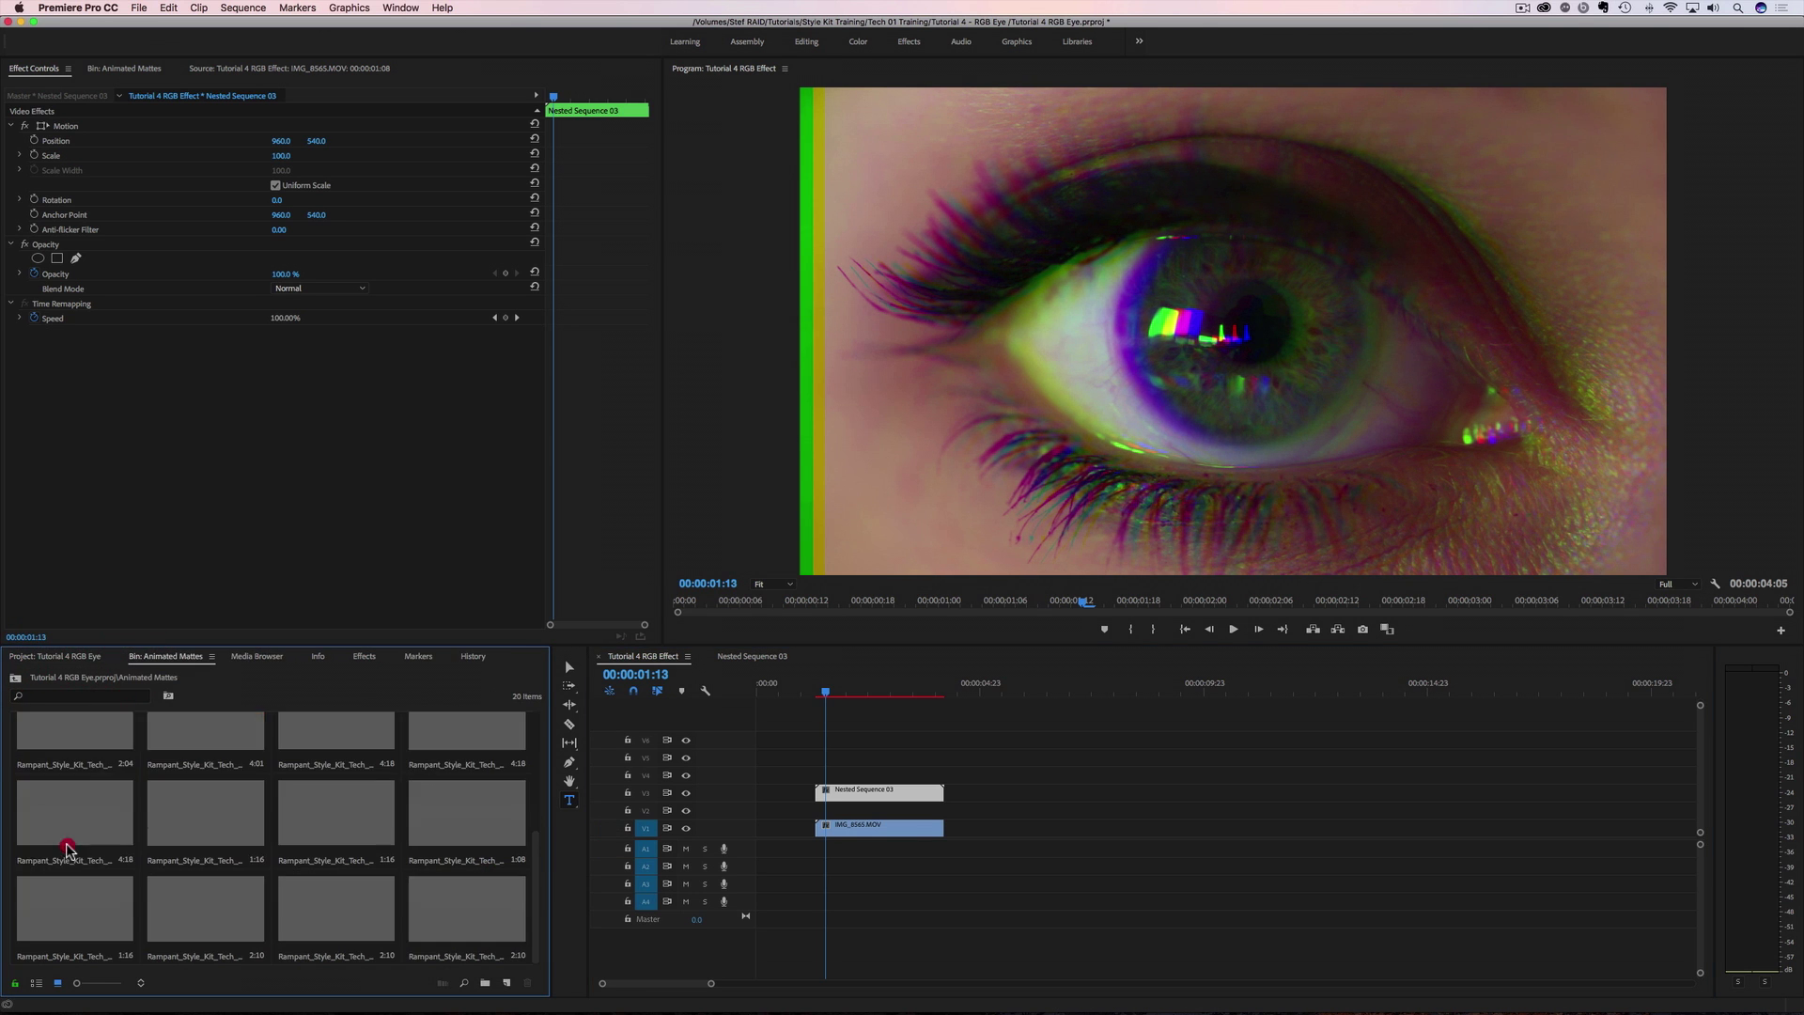
drag(151, 660, 177, 73)
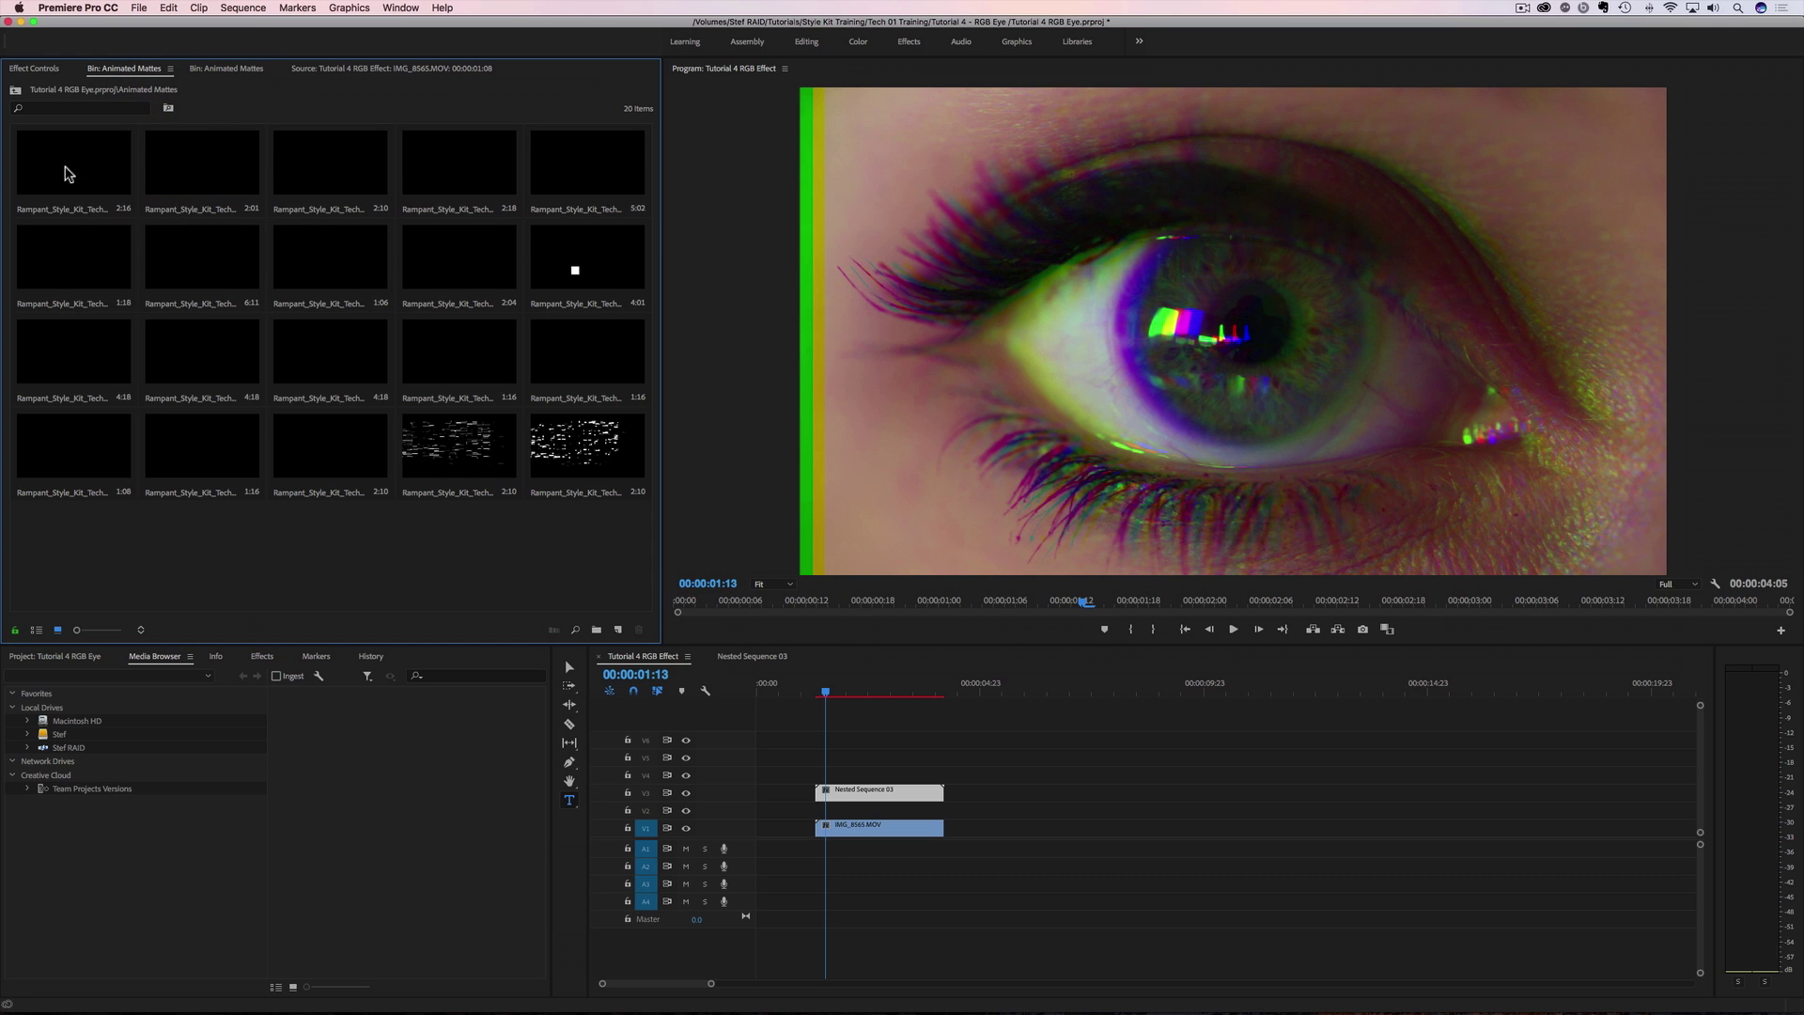
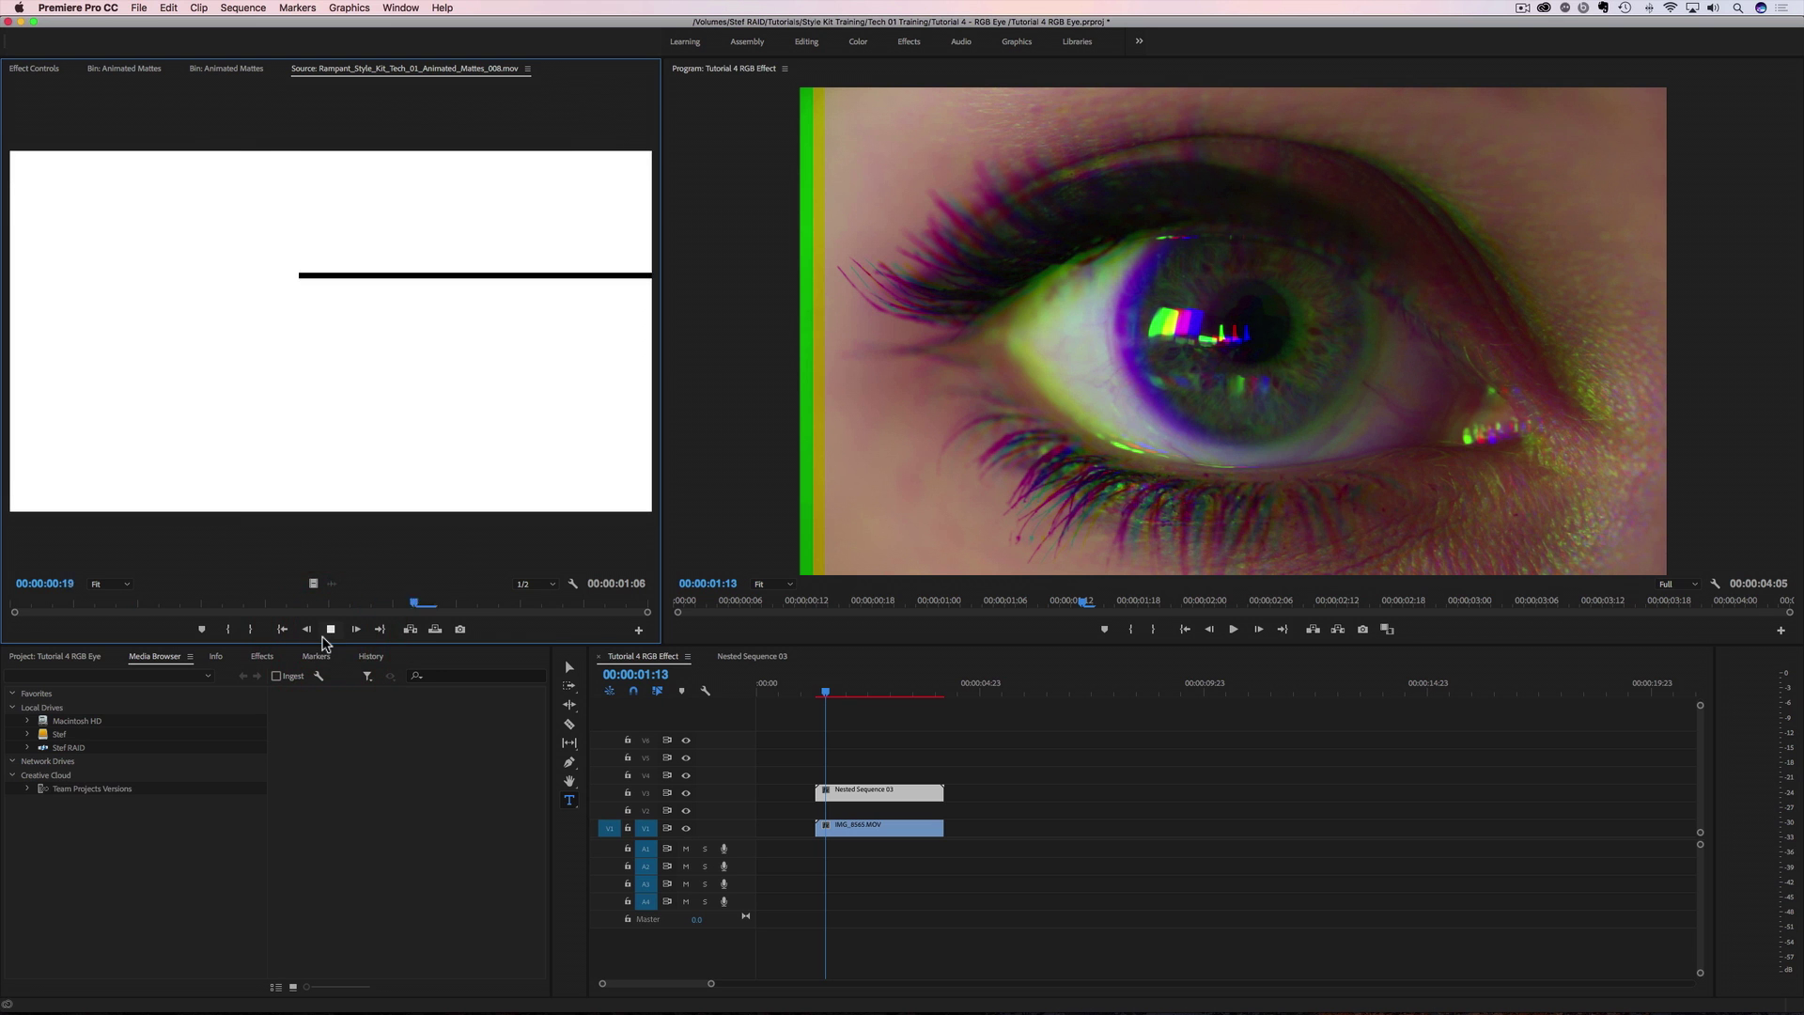
drag(206, 373, 833, 766)
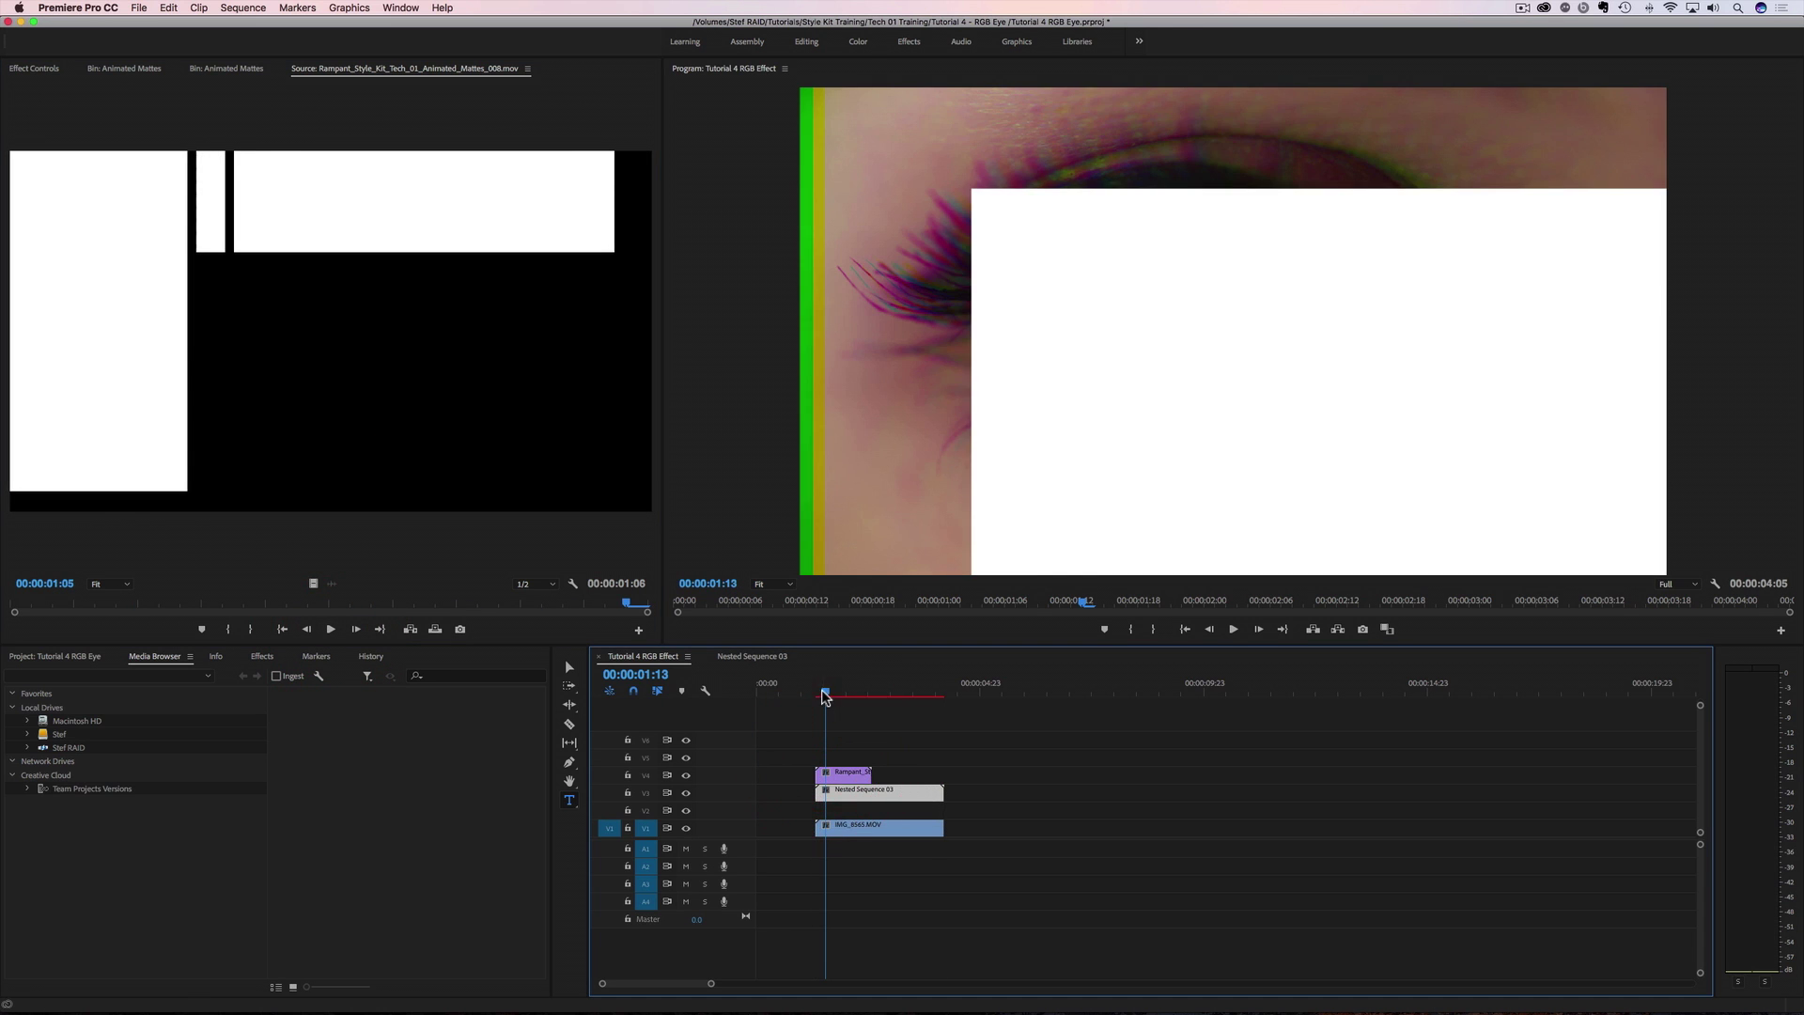
Fit the animated matte clip to the sequence with Scale to Frame Size.
click(834, 691)
click(857, 776)
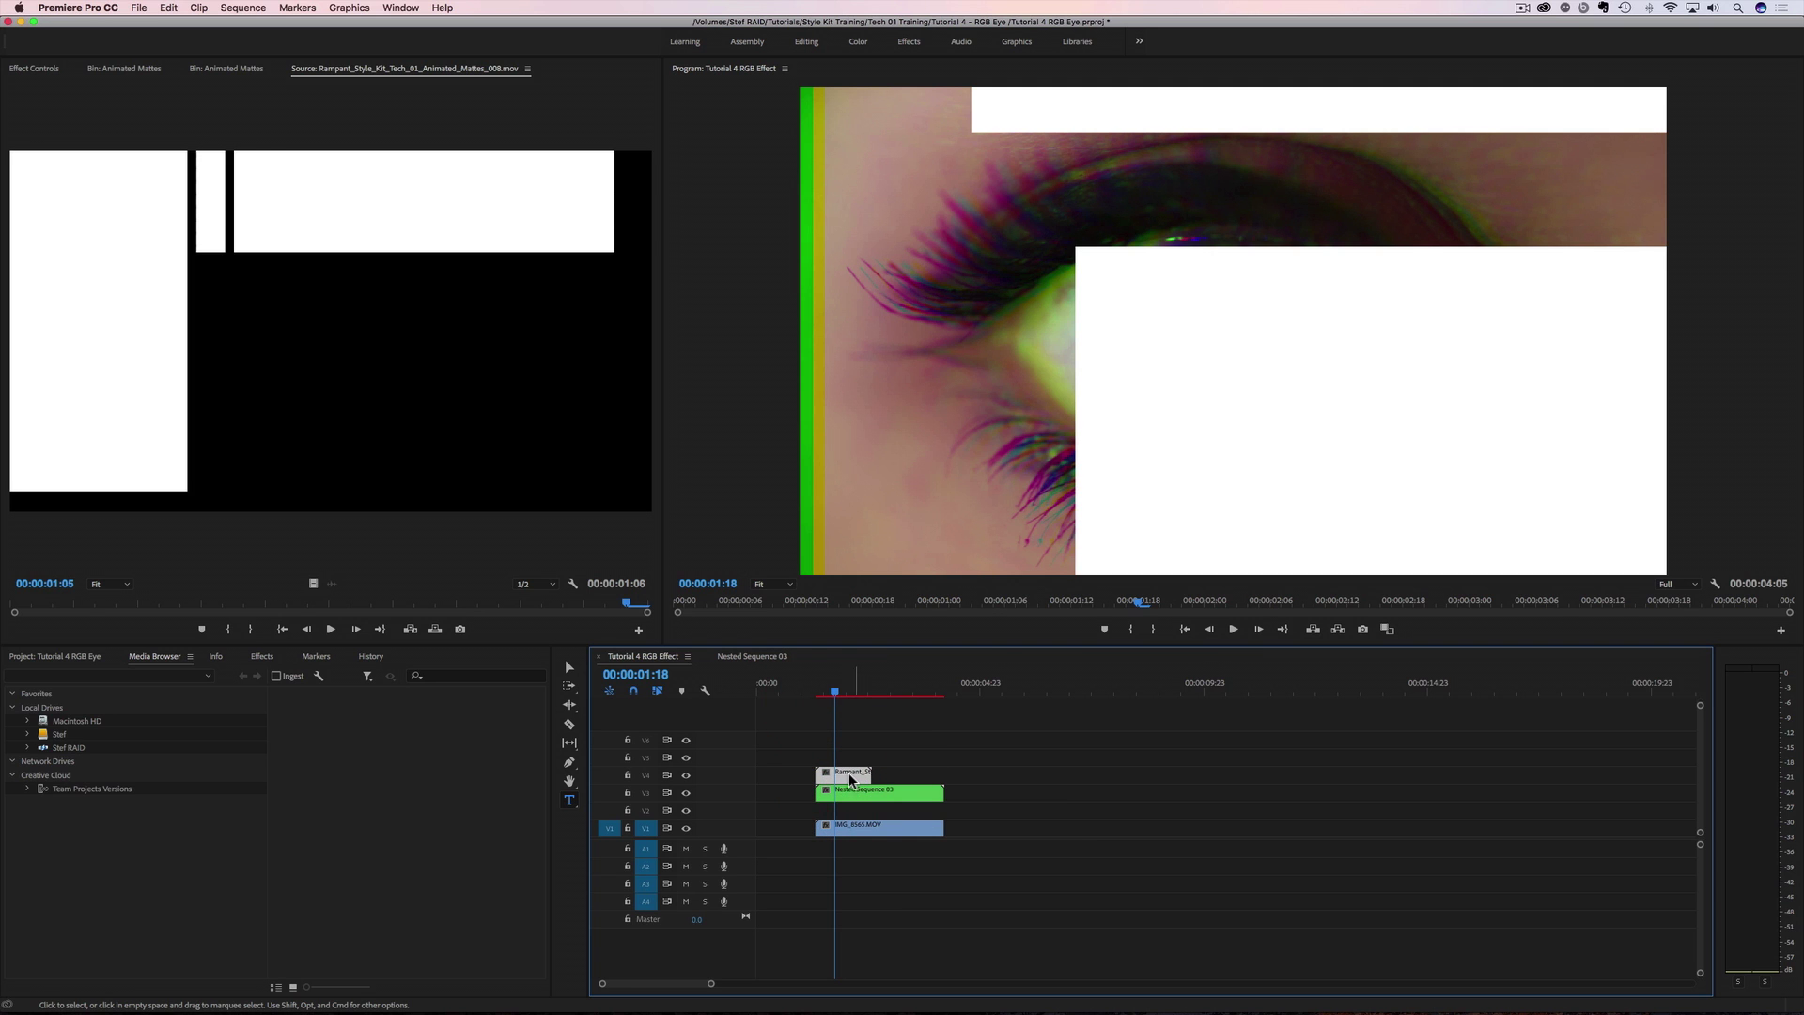
click(42, 69)
mouse_move(281, 155)
mouse_down()
mouse_move(251, 156)
mouse_move(288, 157)
mouse_up()
key(super+z)
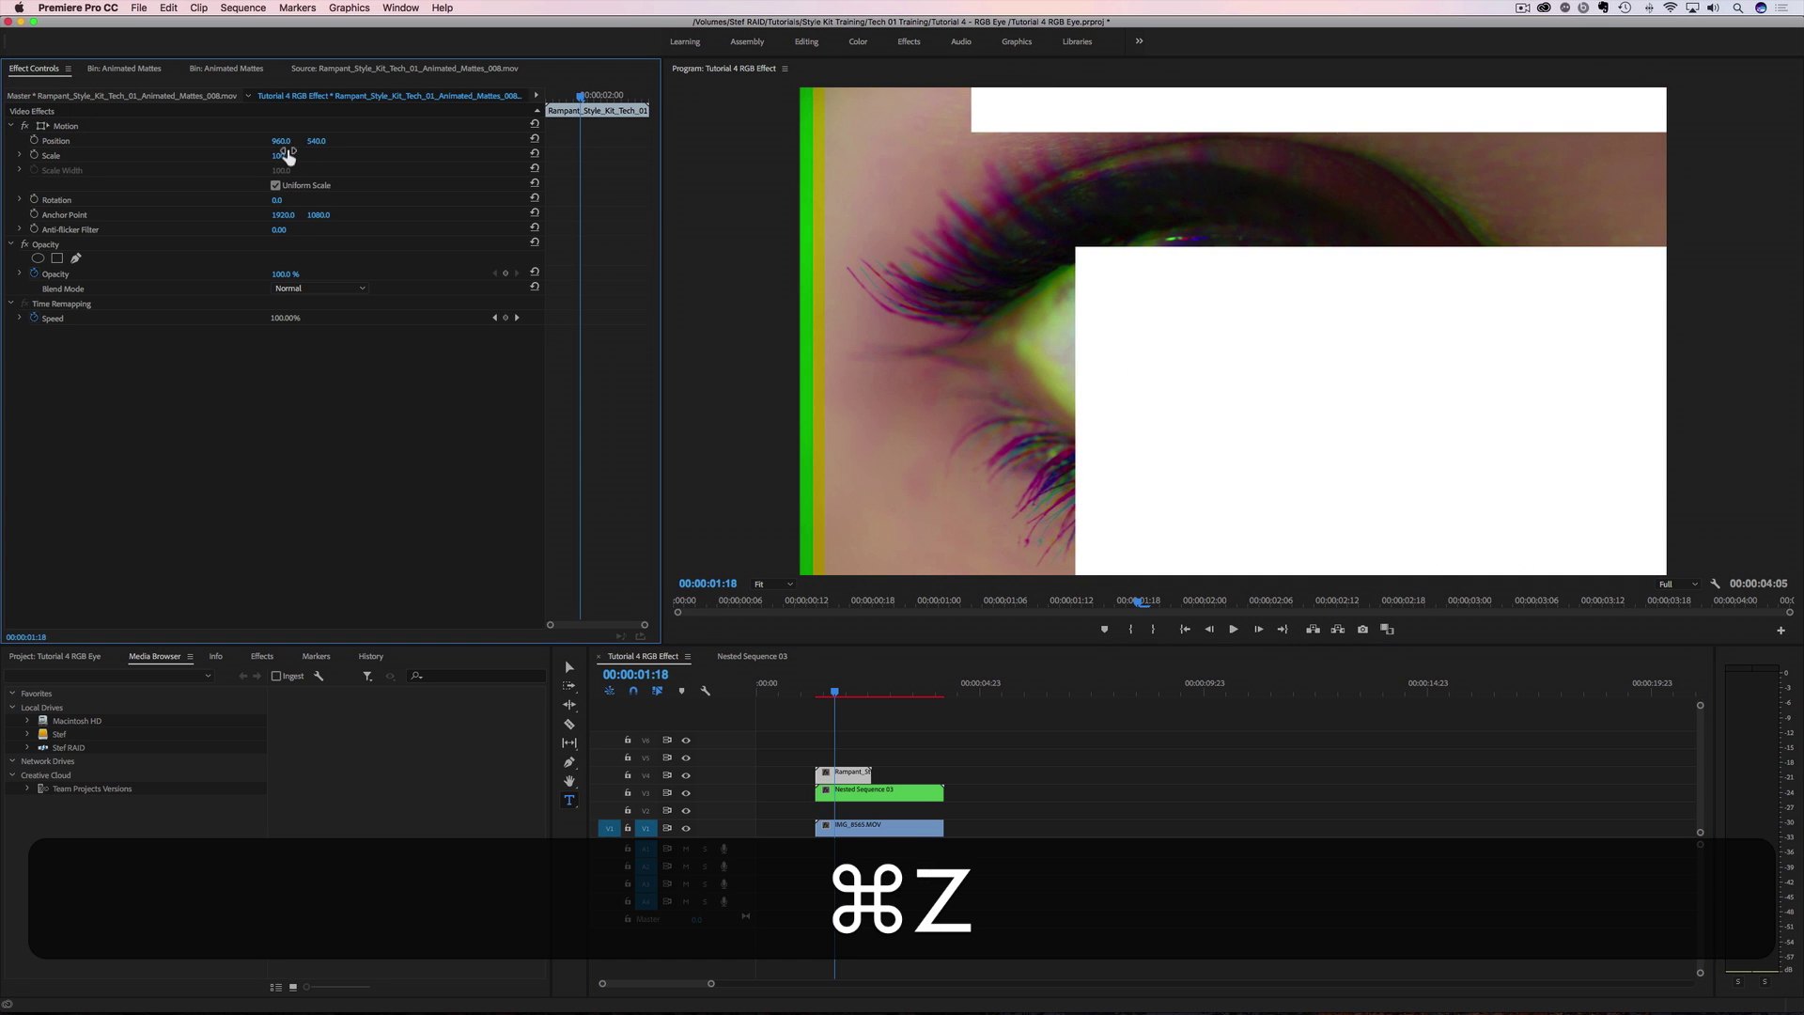
right_click(847, 774)
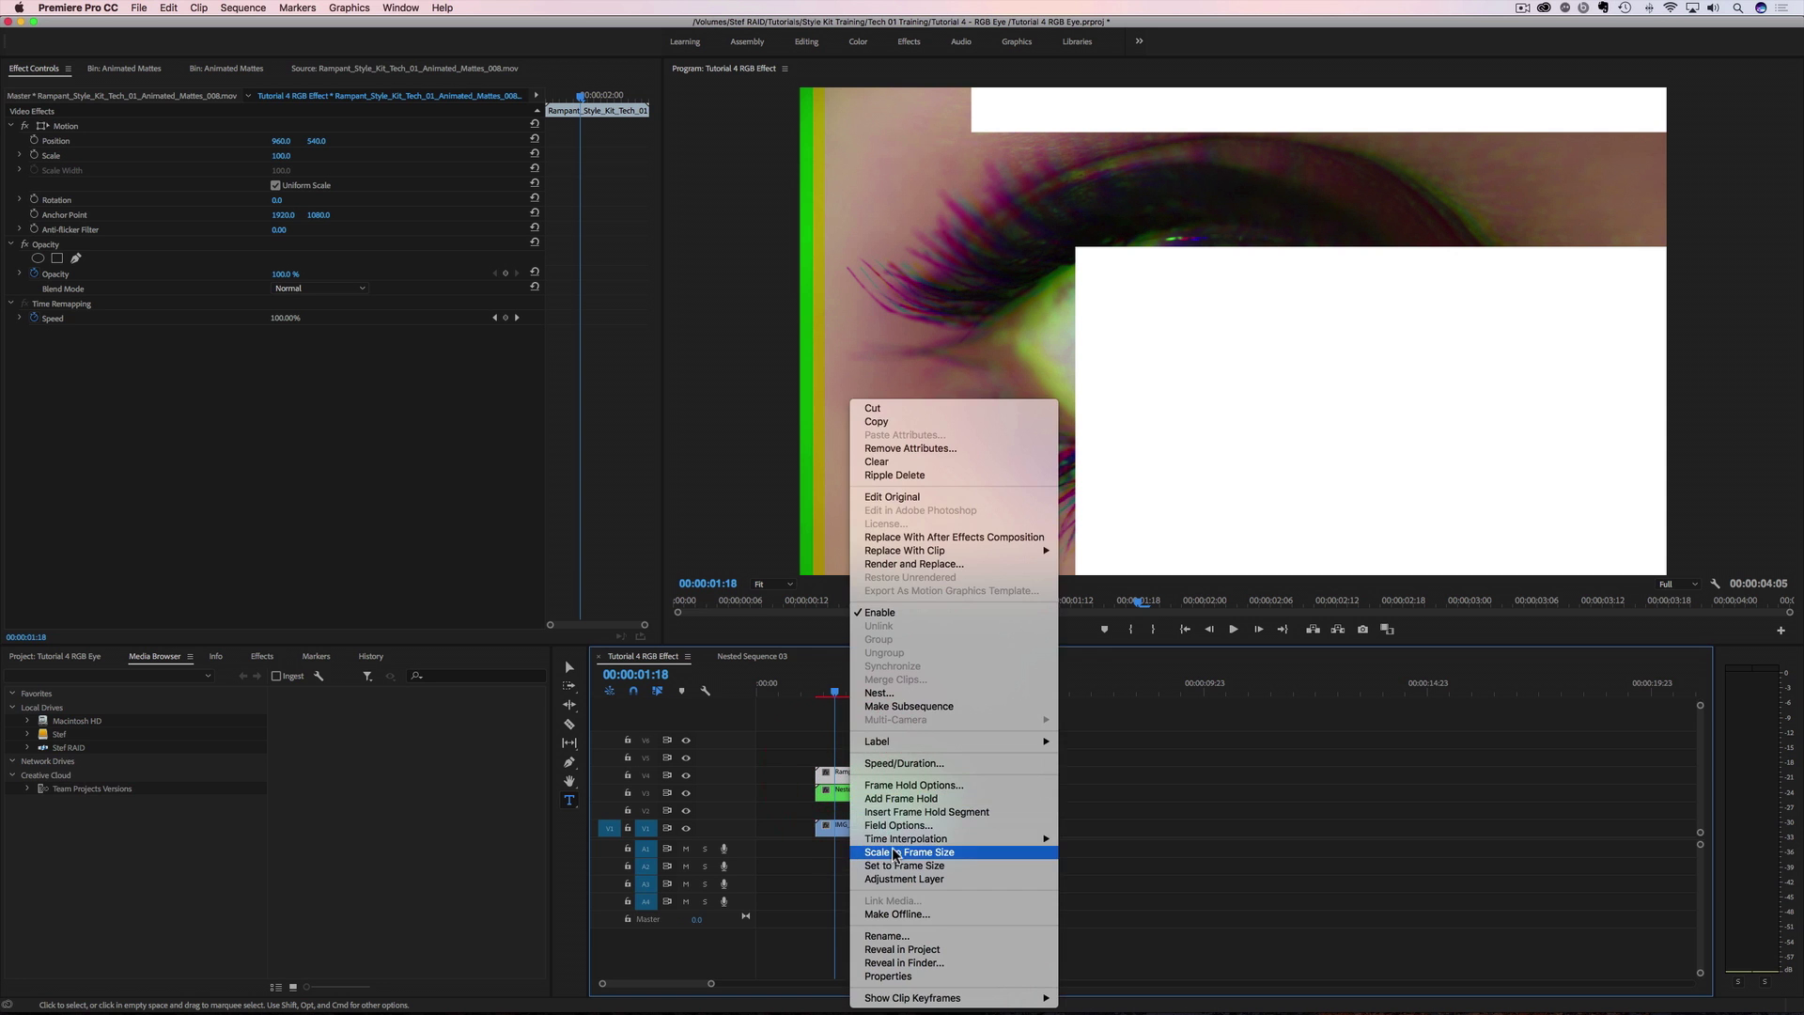
click(895, 852)
Play back the fitted matte animation over the eye footage.
click(823, 697)
click(822, 699)
key(space)
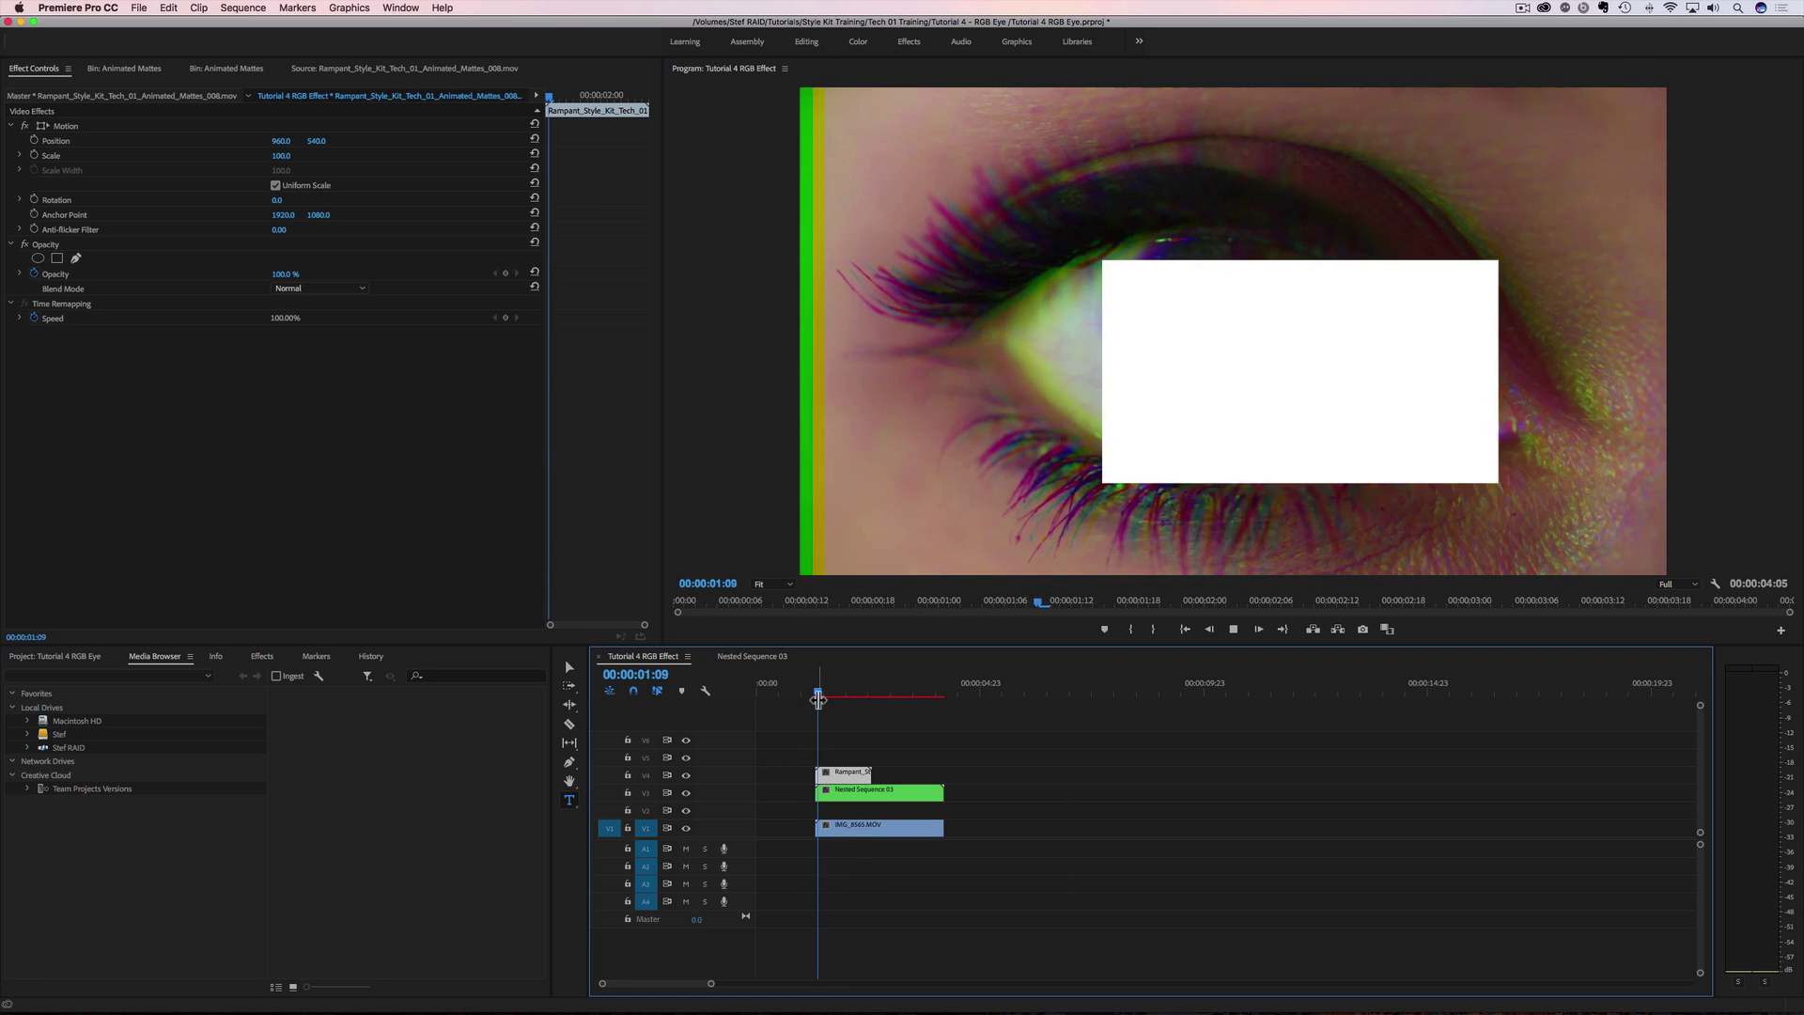
click(887, 697)
click(828, 697)
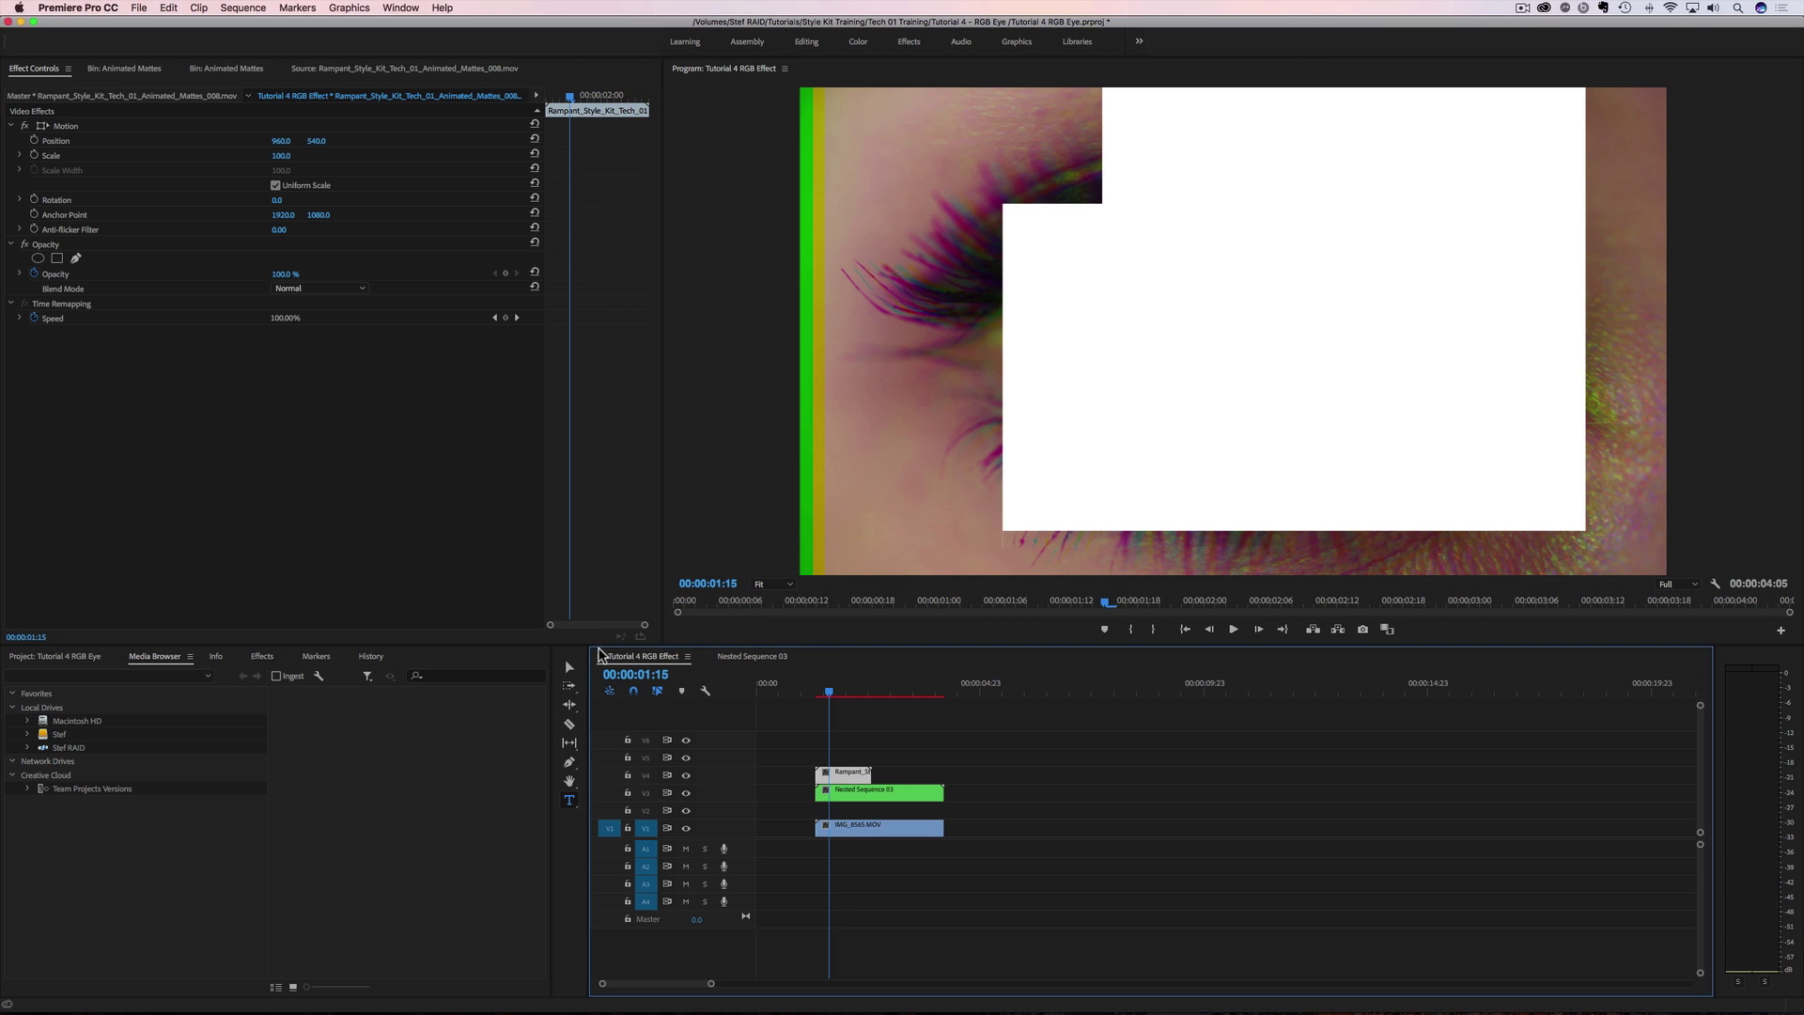
Apply Track Matte Key to the nested sequence and set its matte to Video 4.
click(263, 657)
click(79, 675)
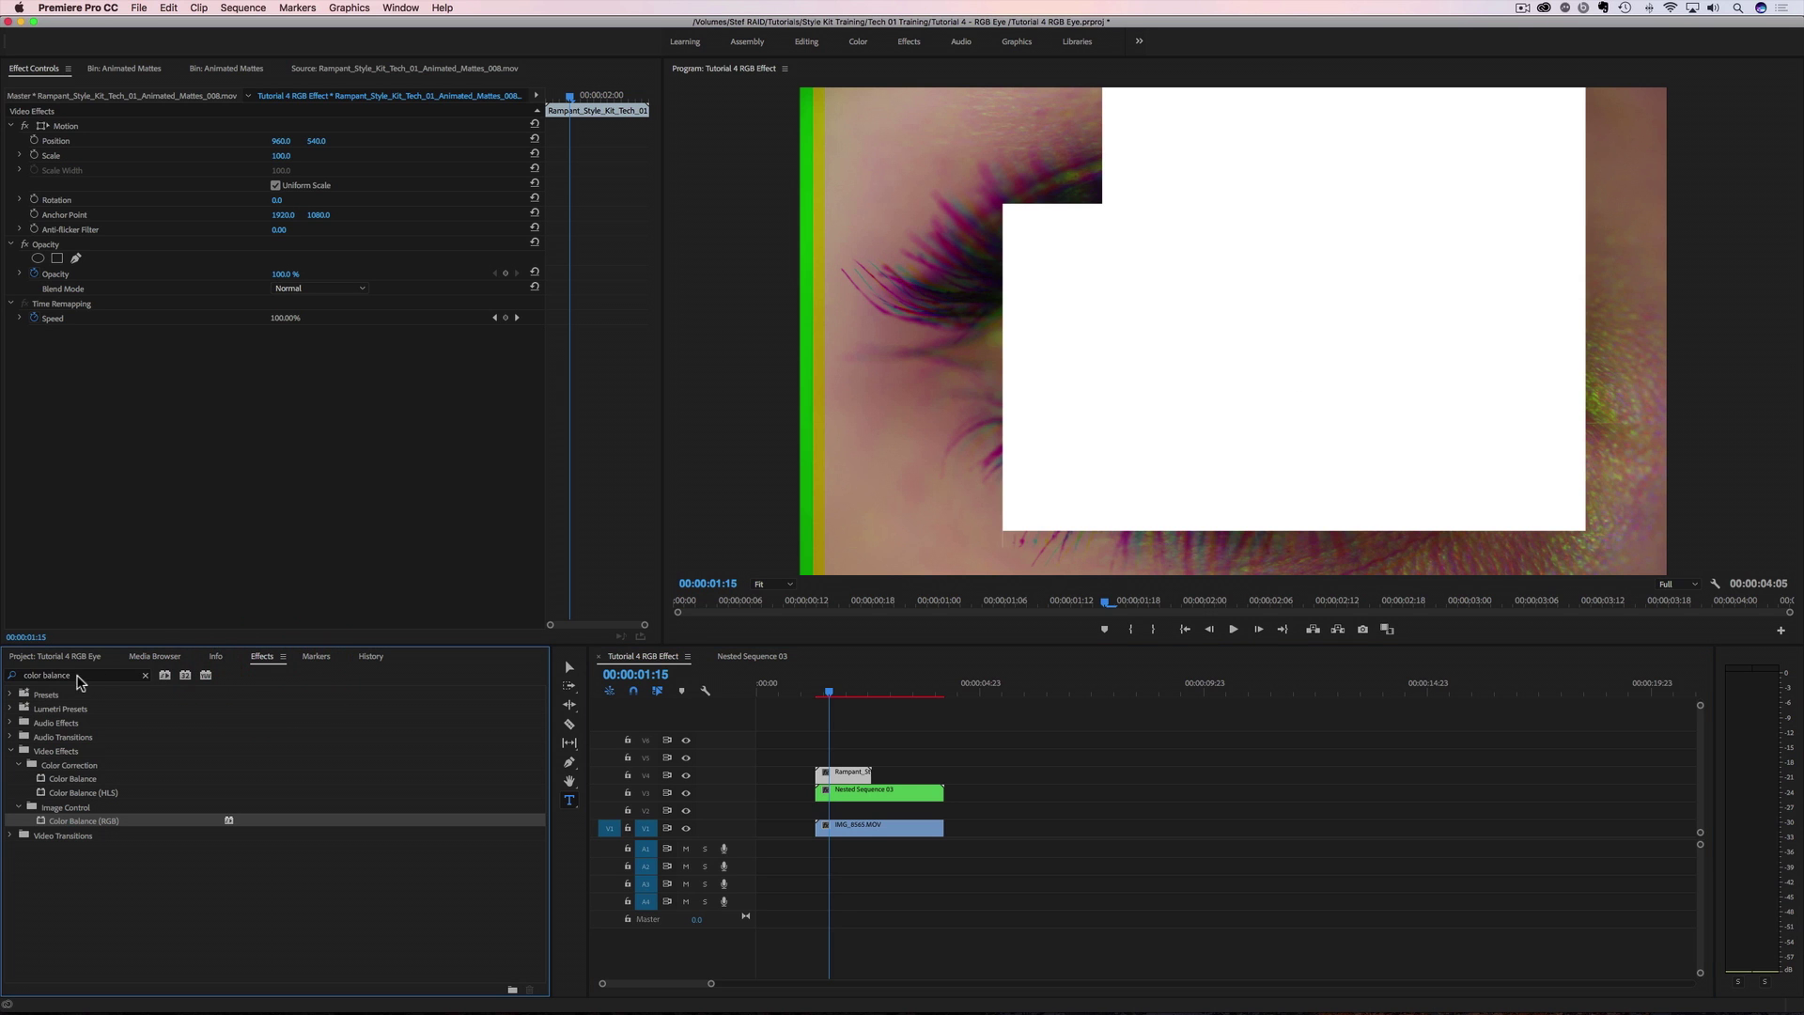
text(track)
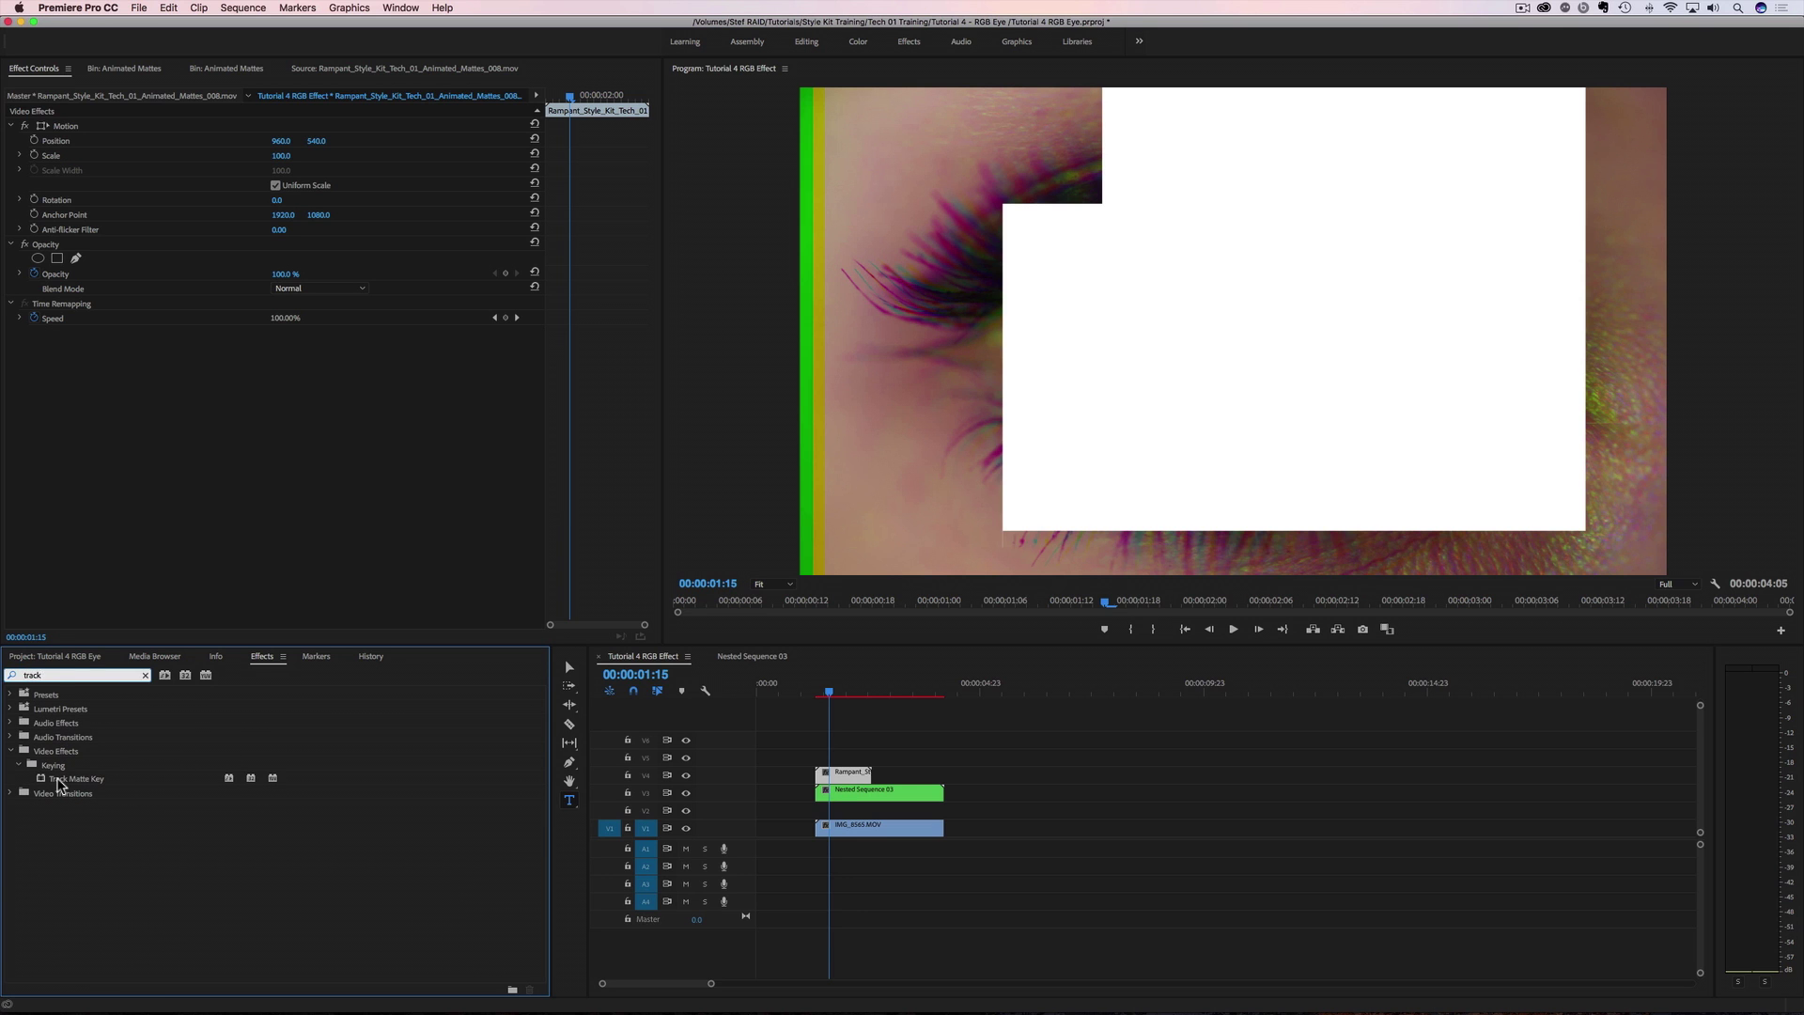
drag(58, 785, 848, 795)
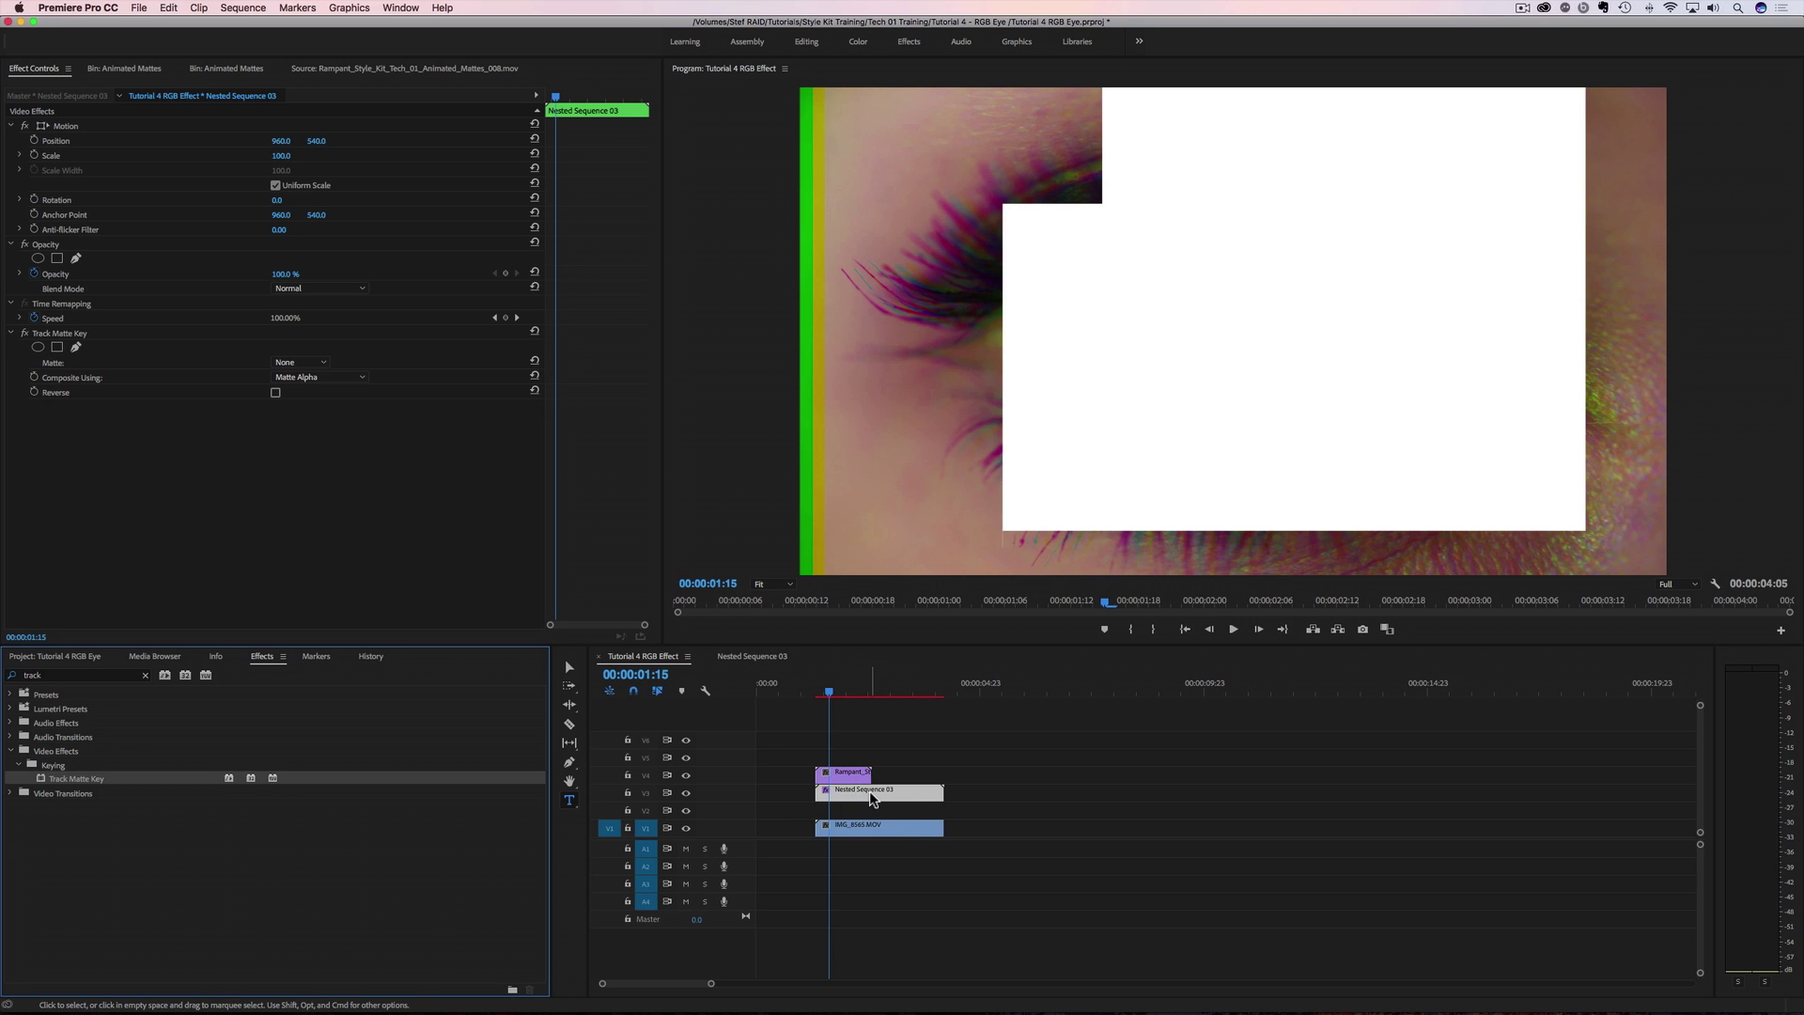
click(870, 794)
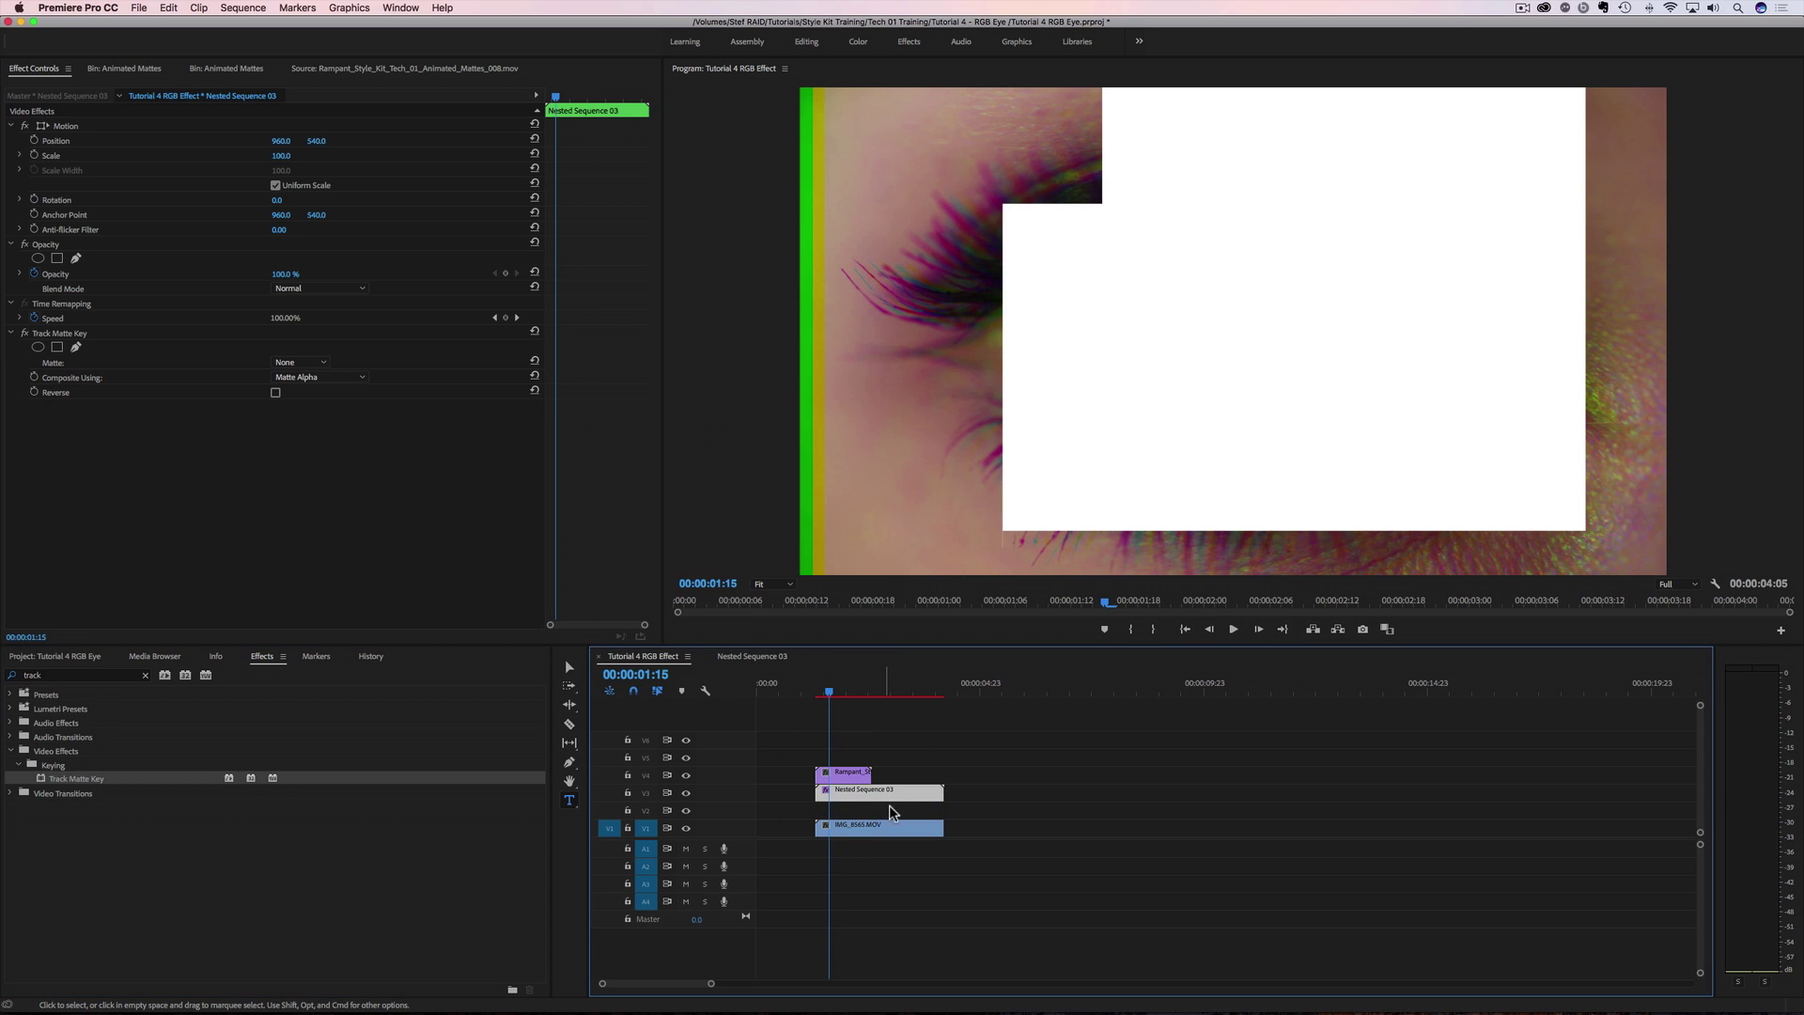
click(320, 365)
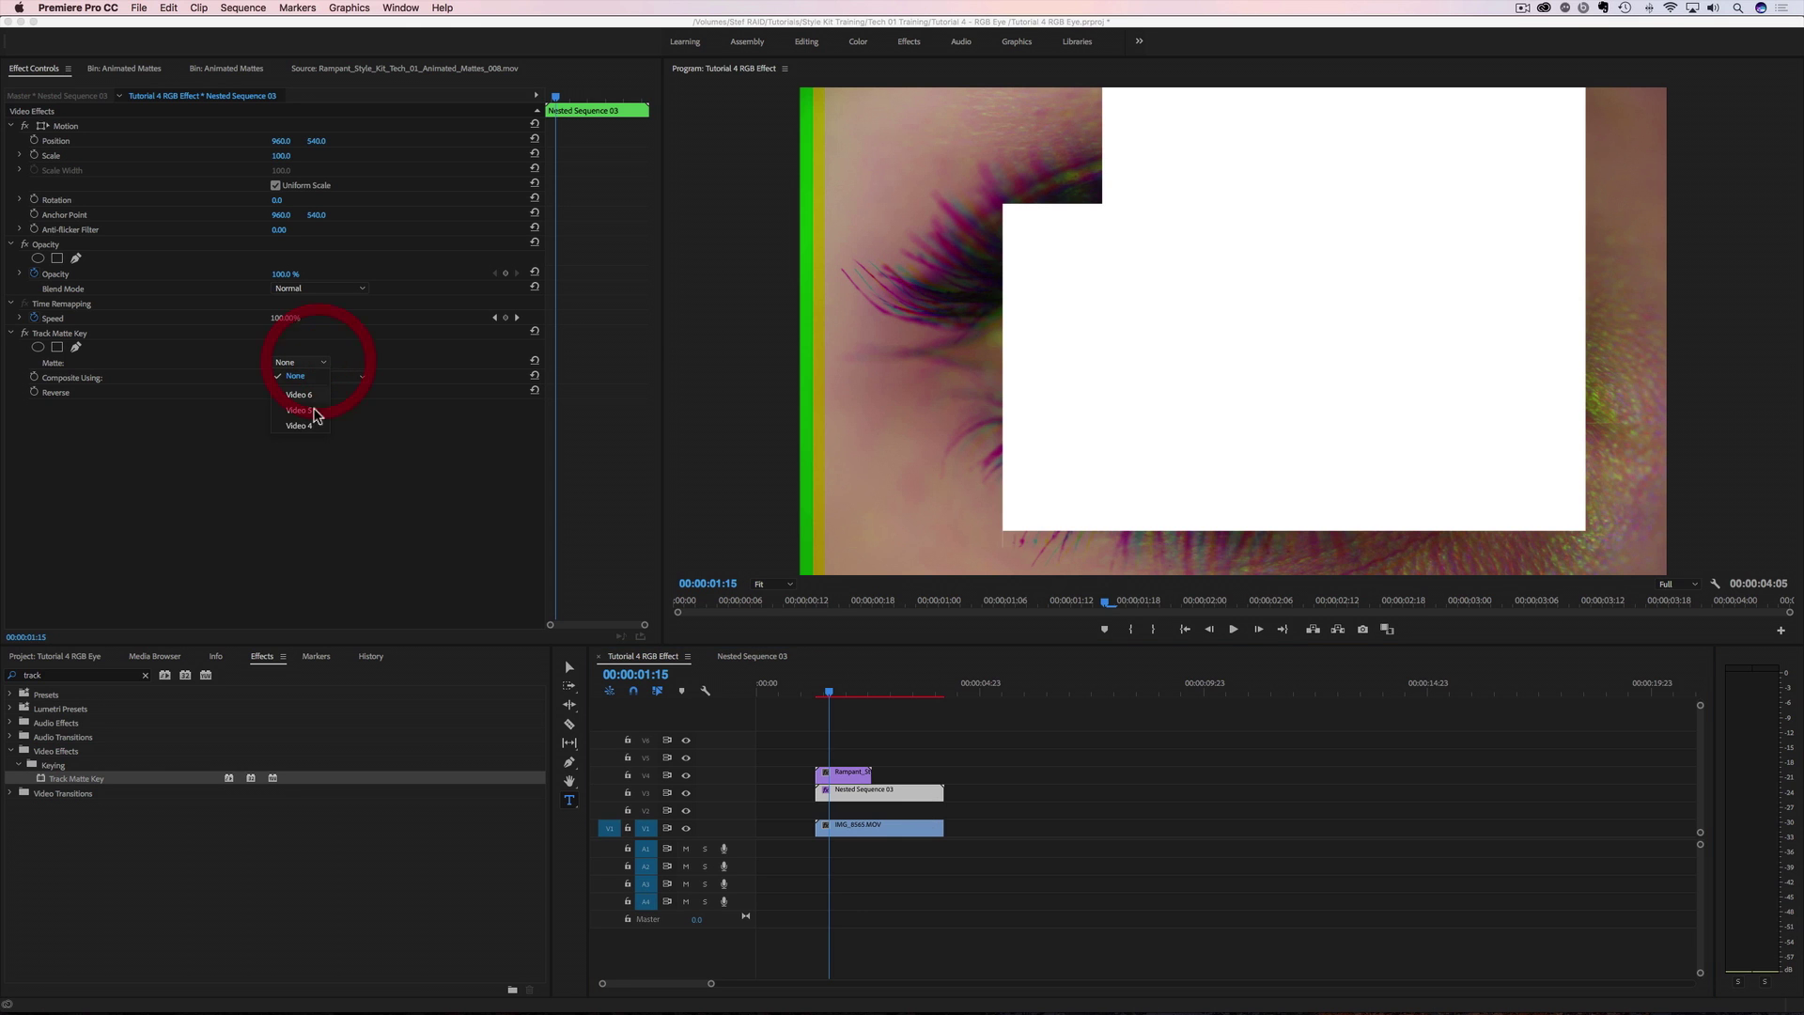
click(299, 425)
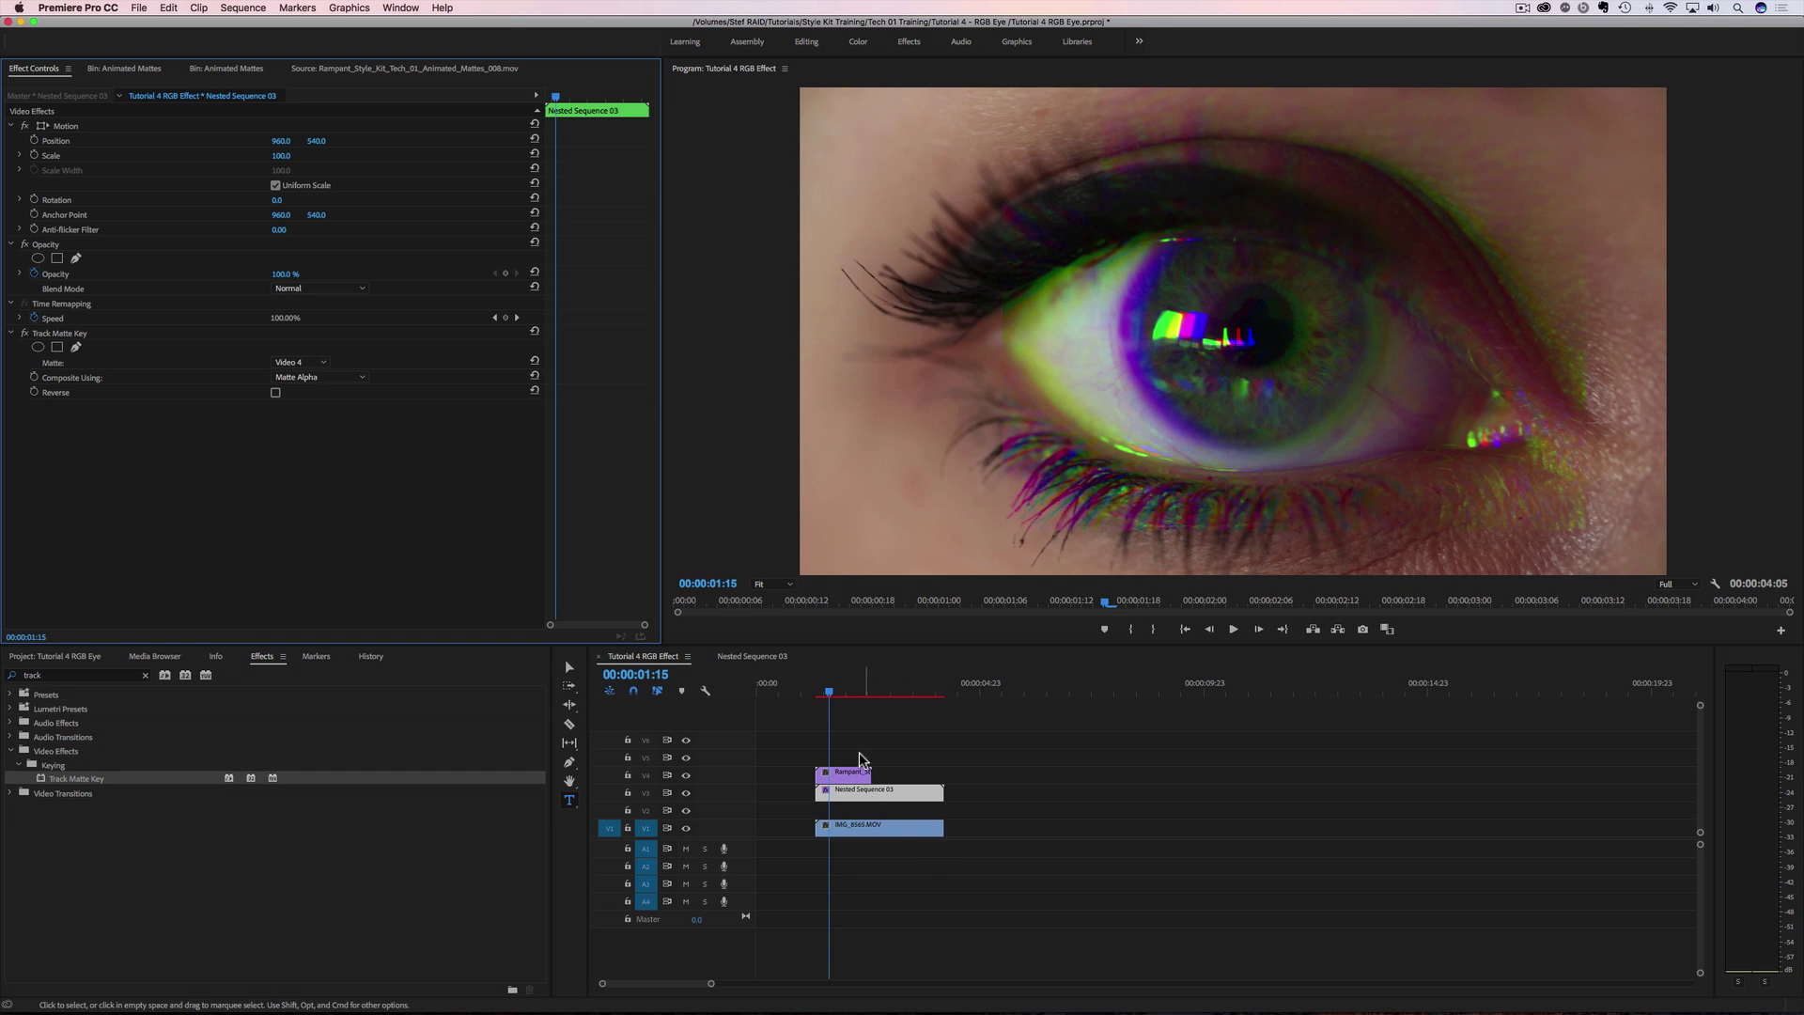
Play back and step frame by frame through the start of the matted section to examine the color split reveal.
click(815, 697)
click(810, 697)
key(space)
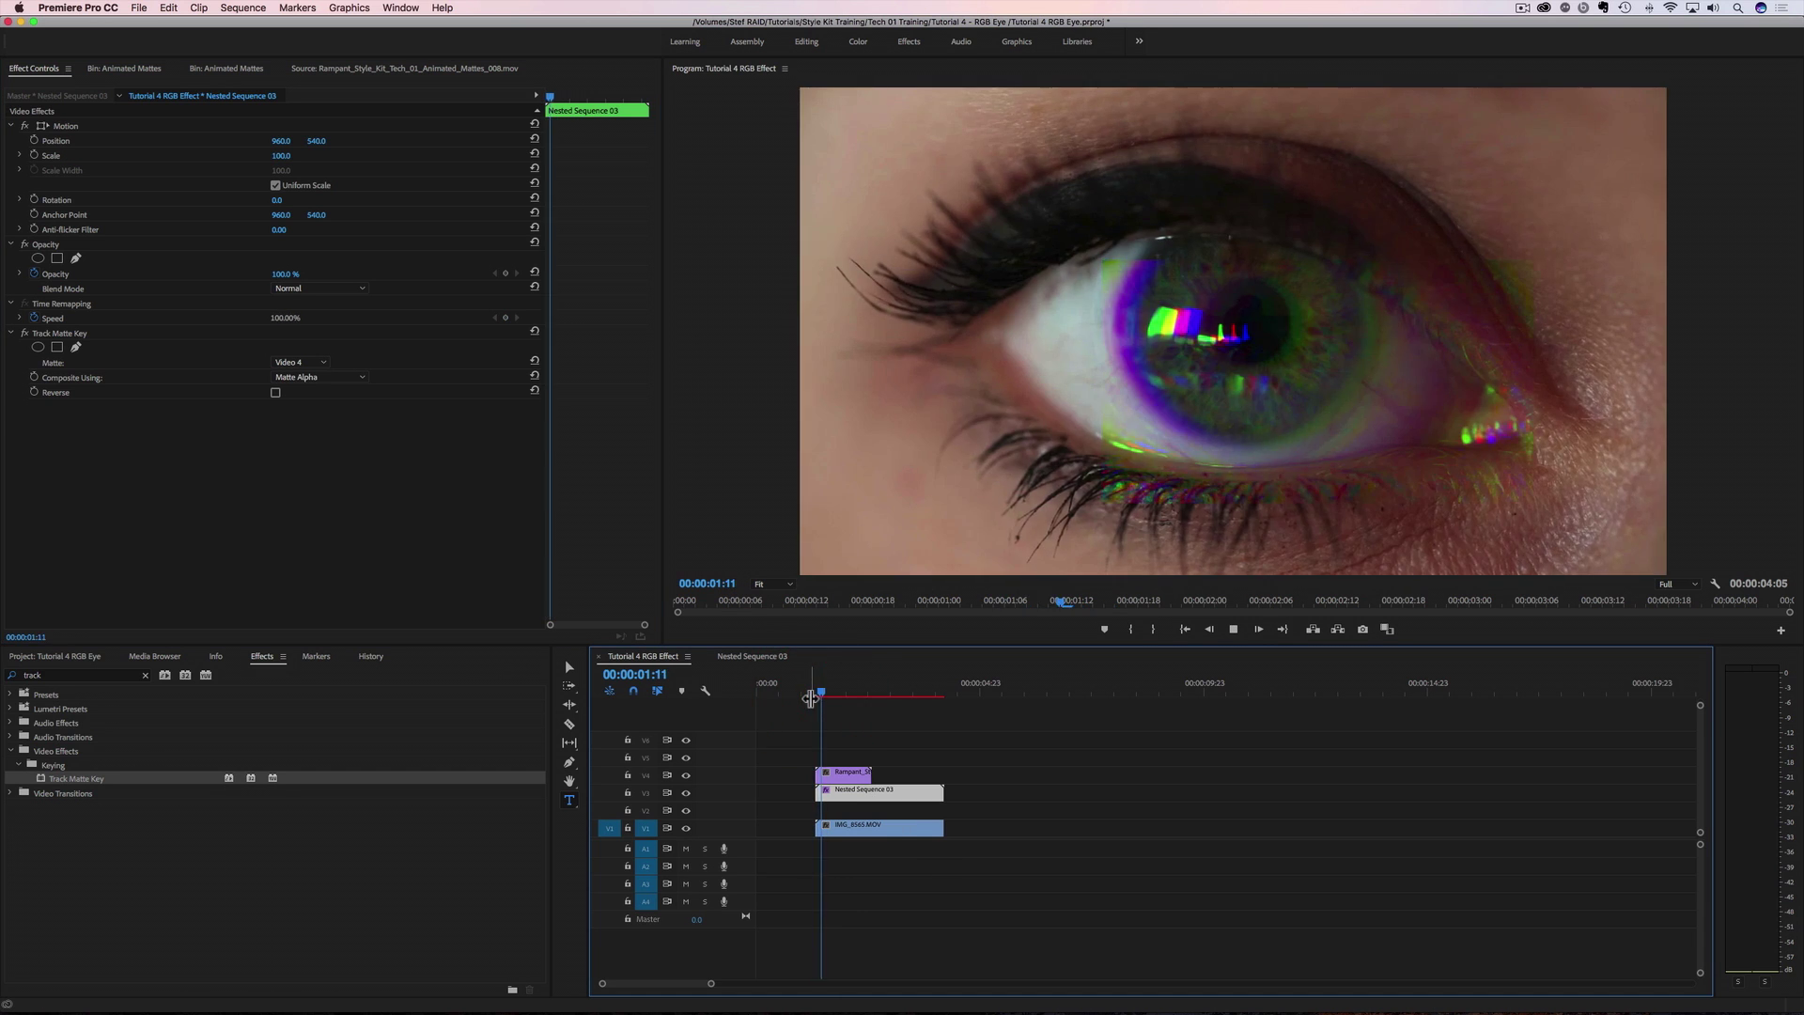
key(space)
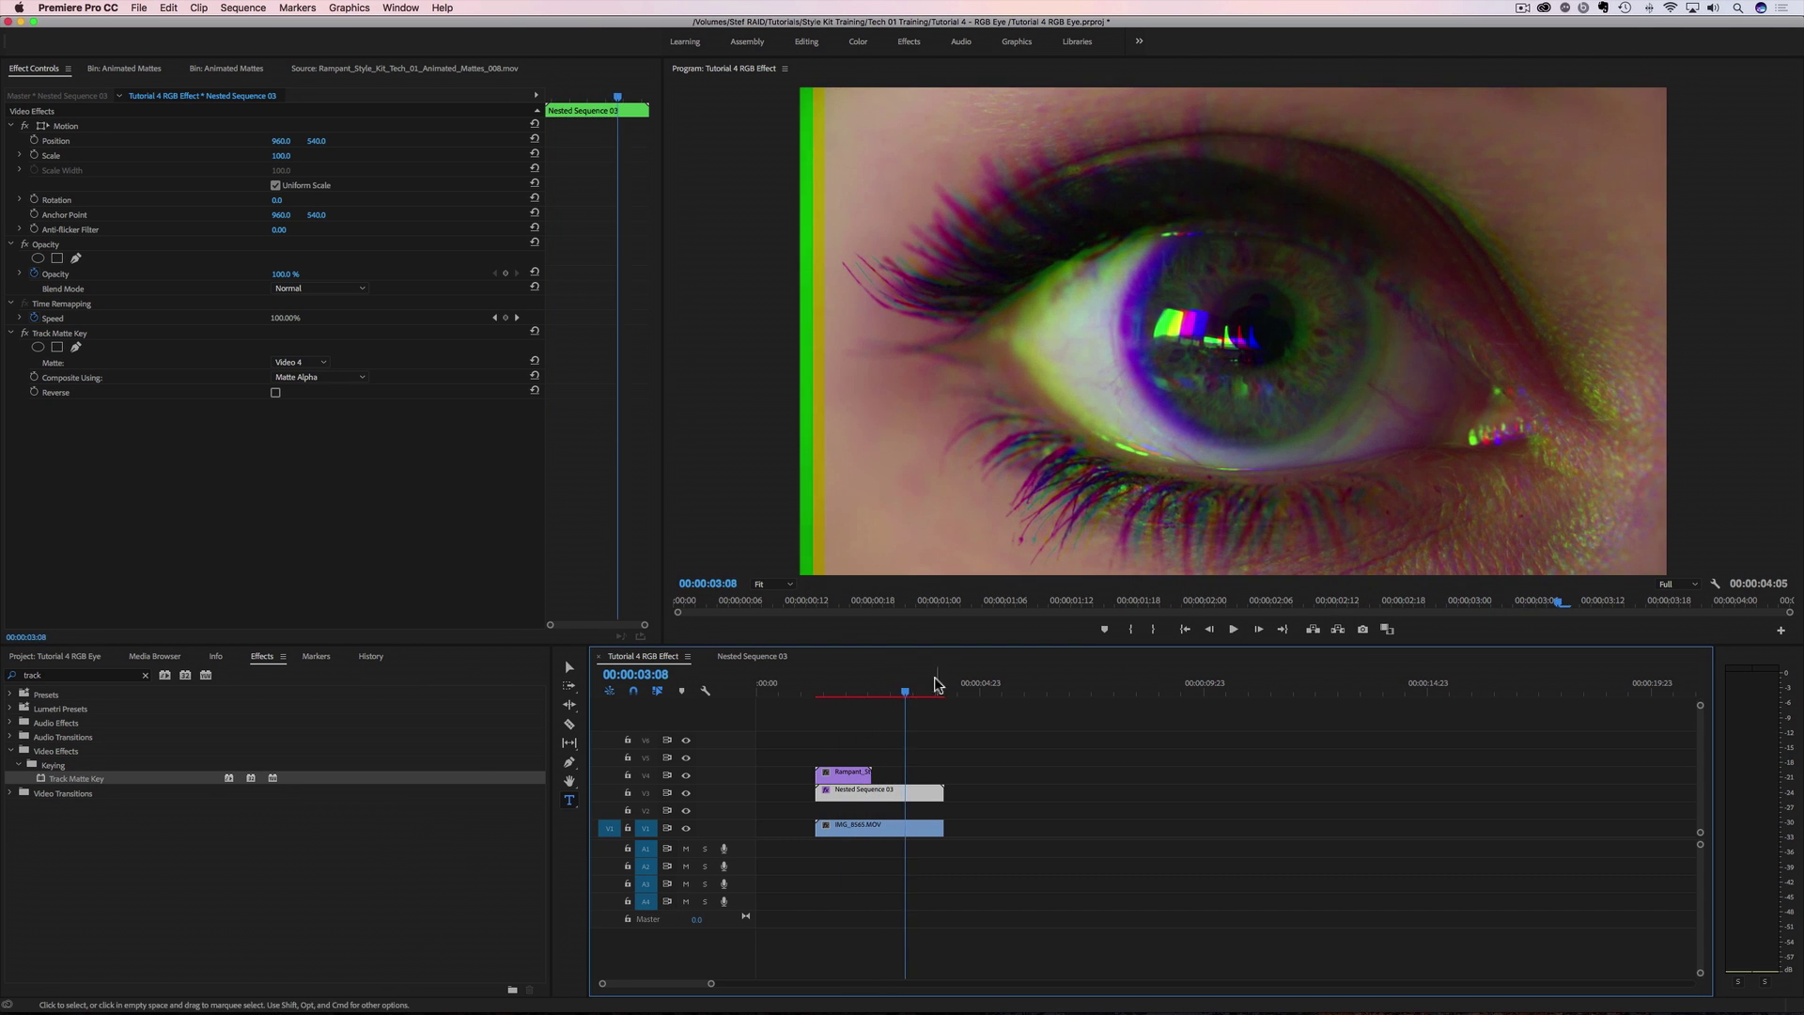
drag(907, 695, 818, 706)
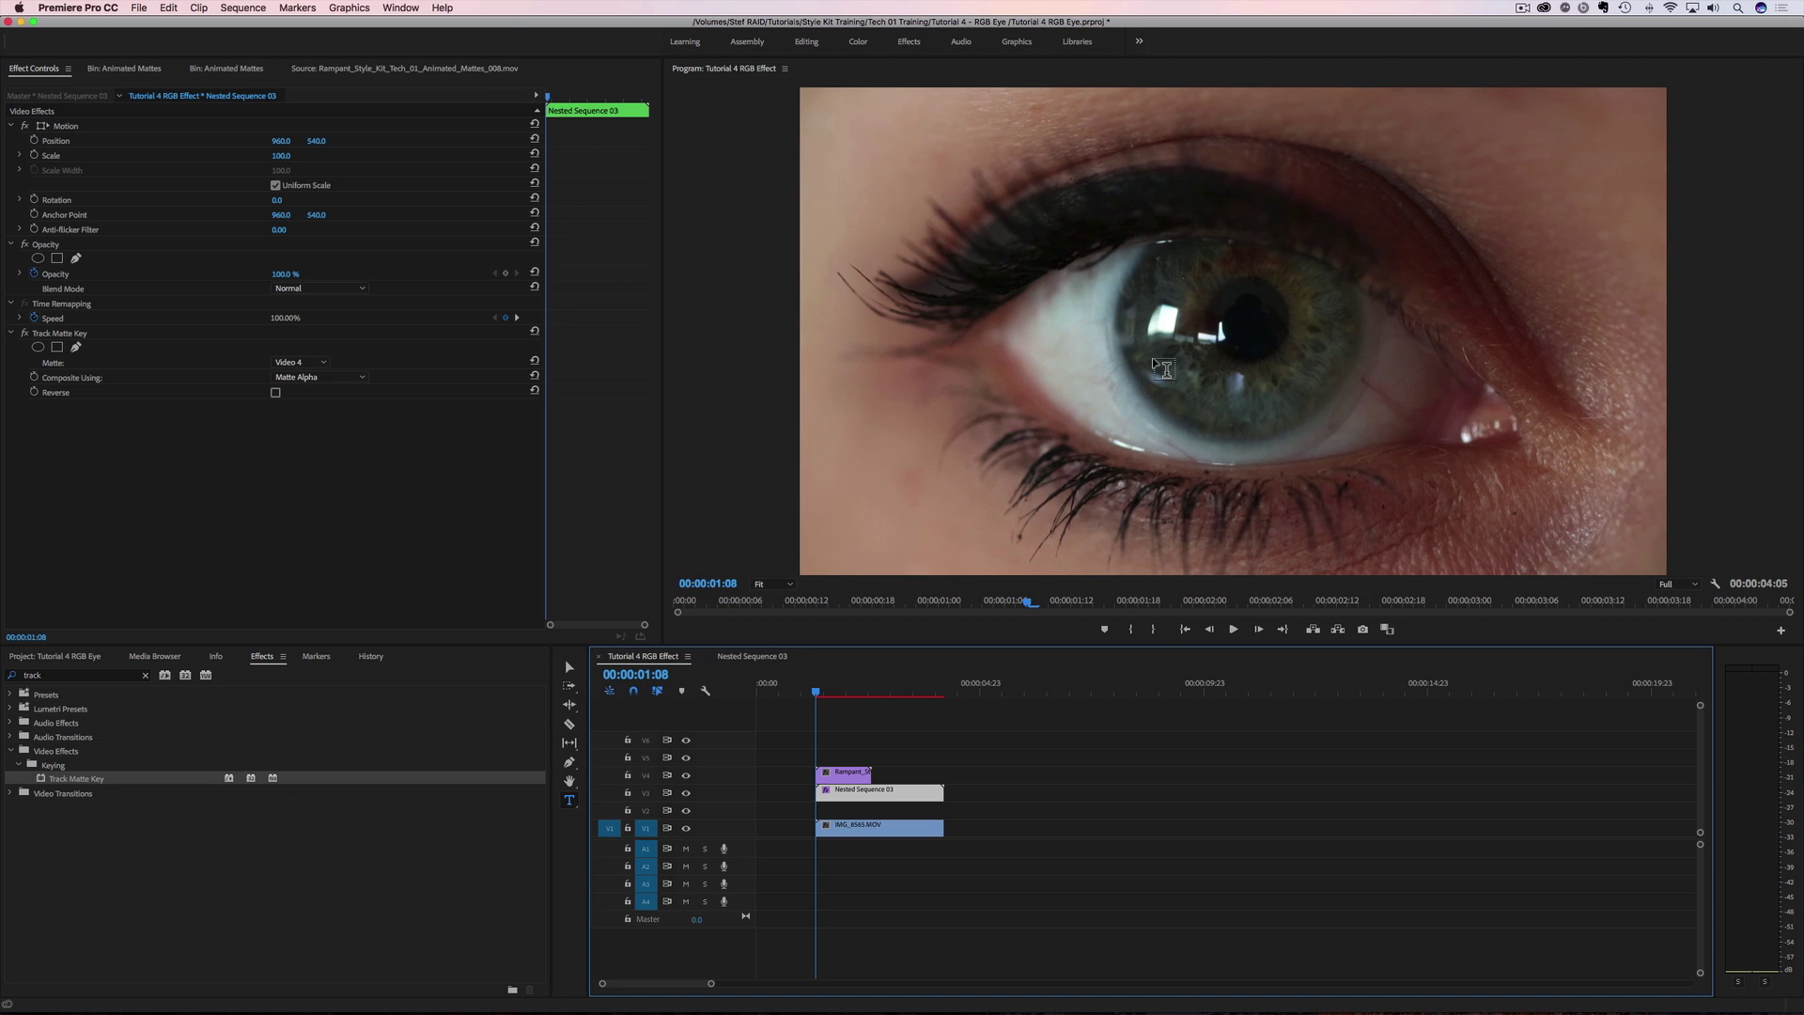
key(Right)
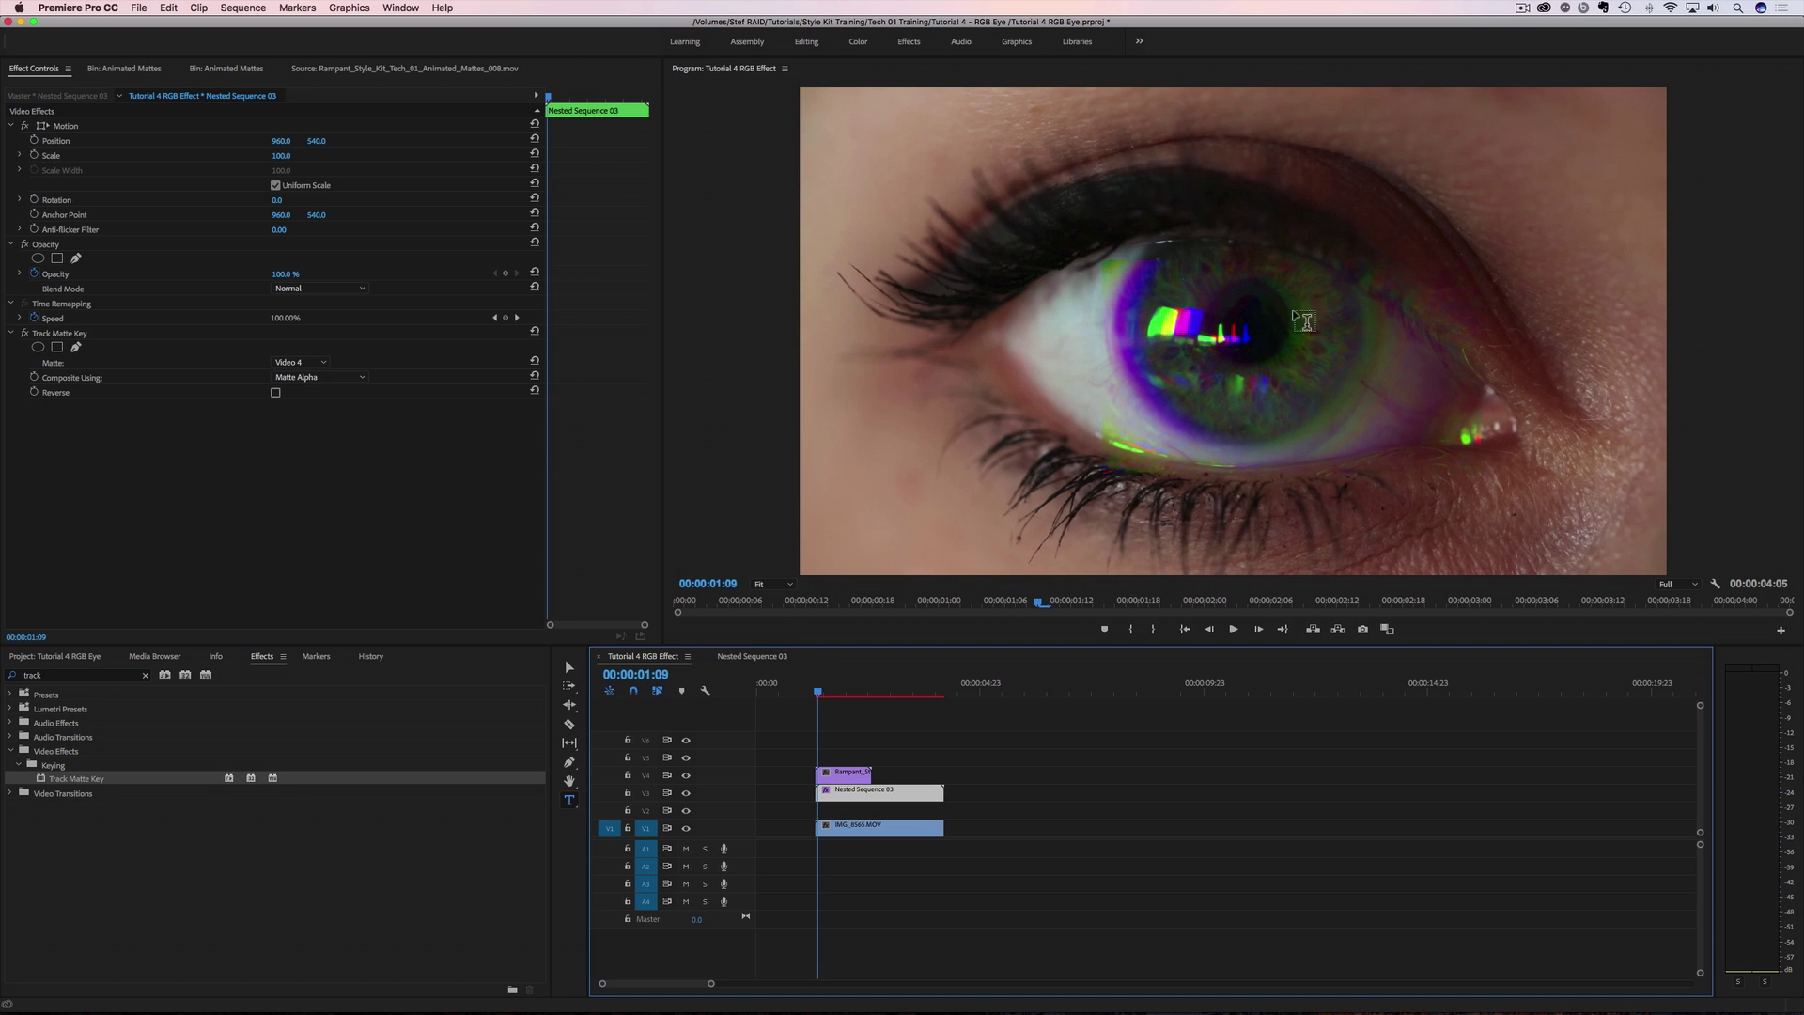
key(Right)
key(Right)
key(Right)
key(Right)
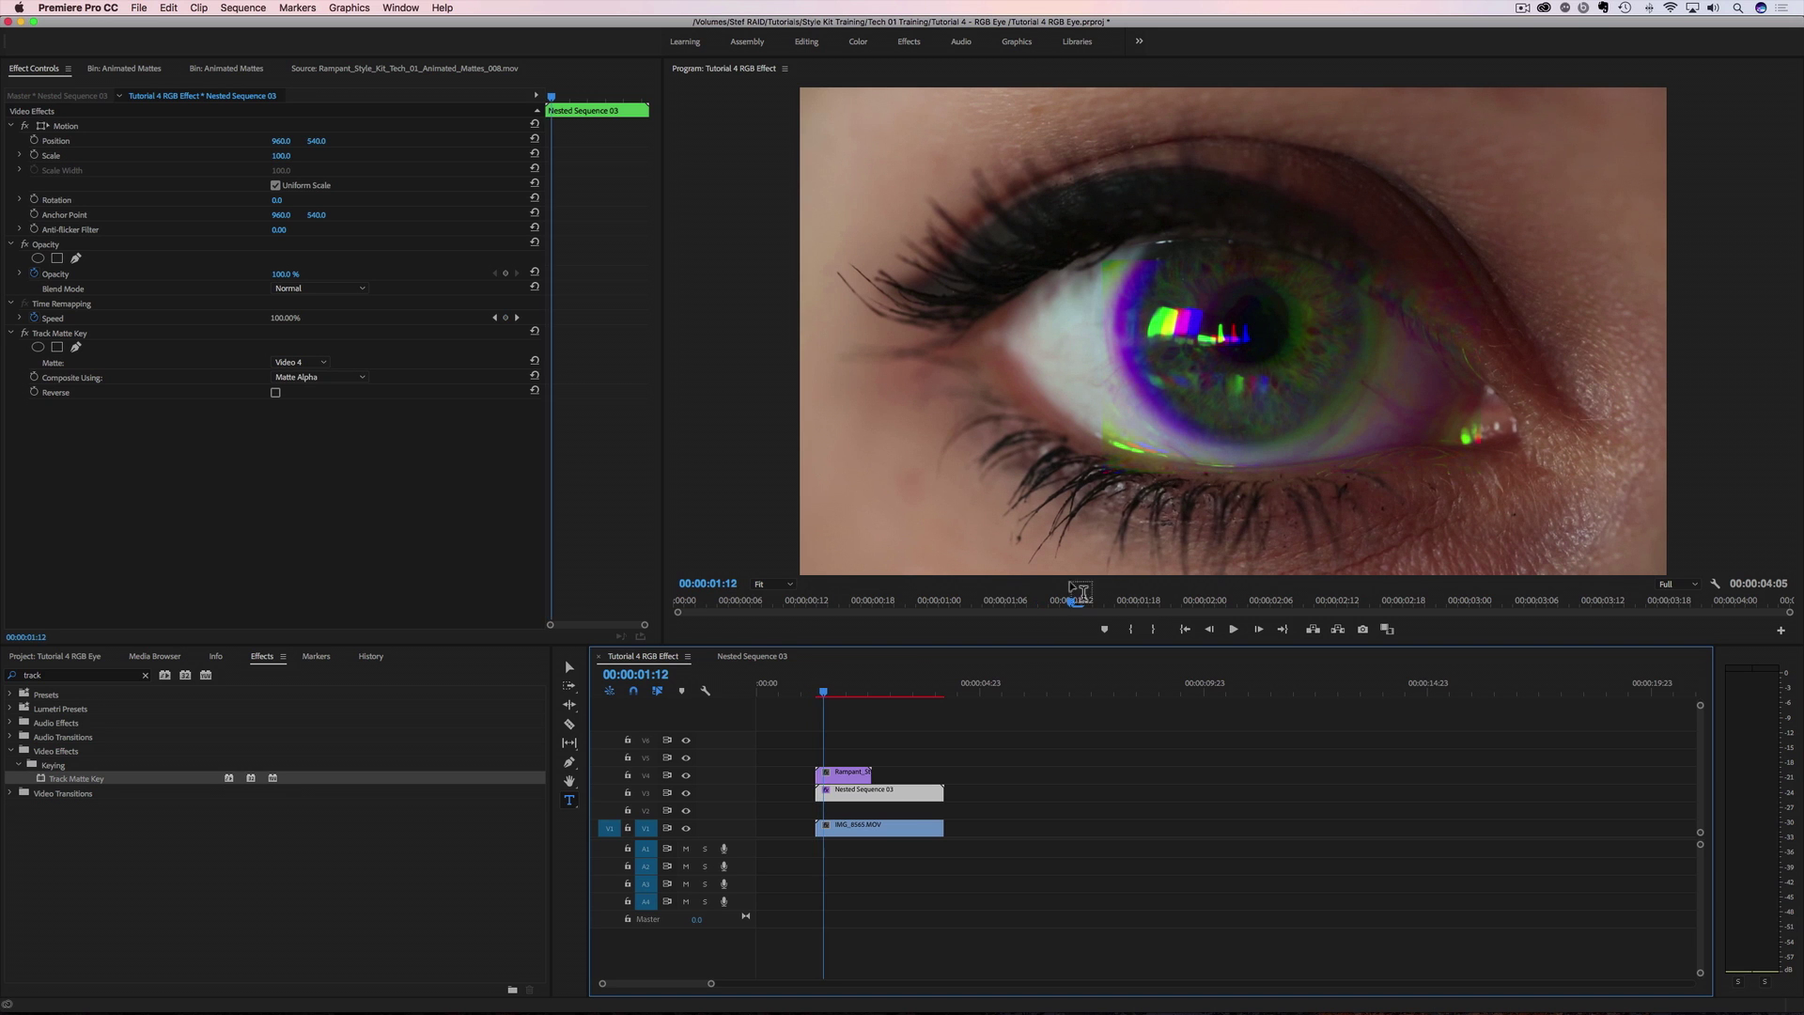
mouse_move(824, 696)
mouse_down()
mouse_move(895, 701)
mouse_move(810, 705)
mouse_up()
key(space)
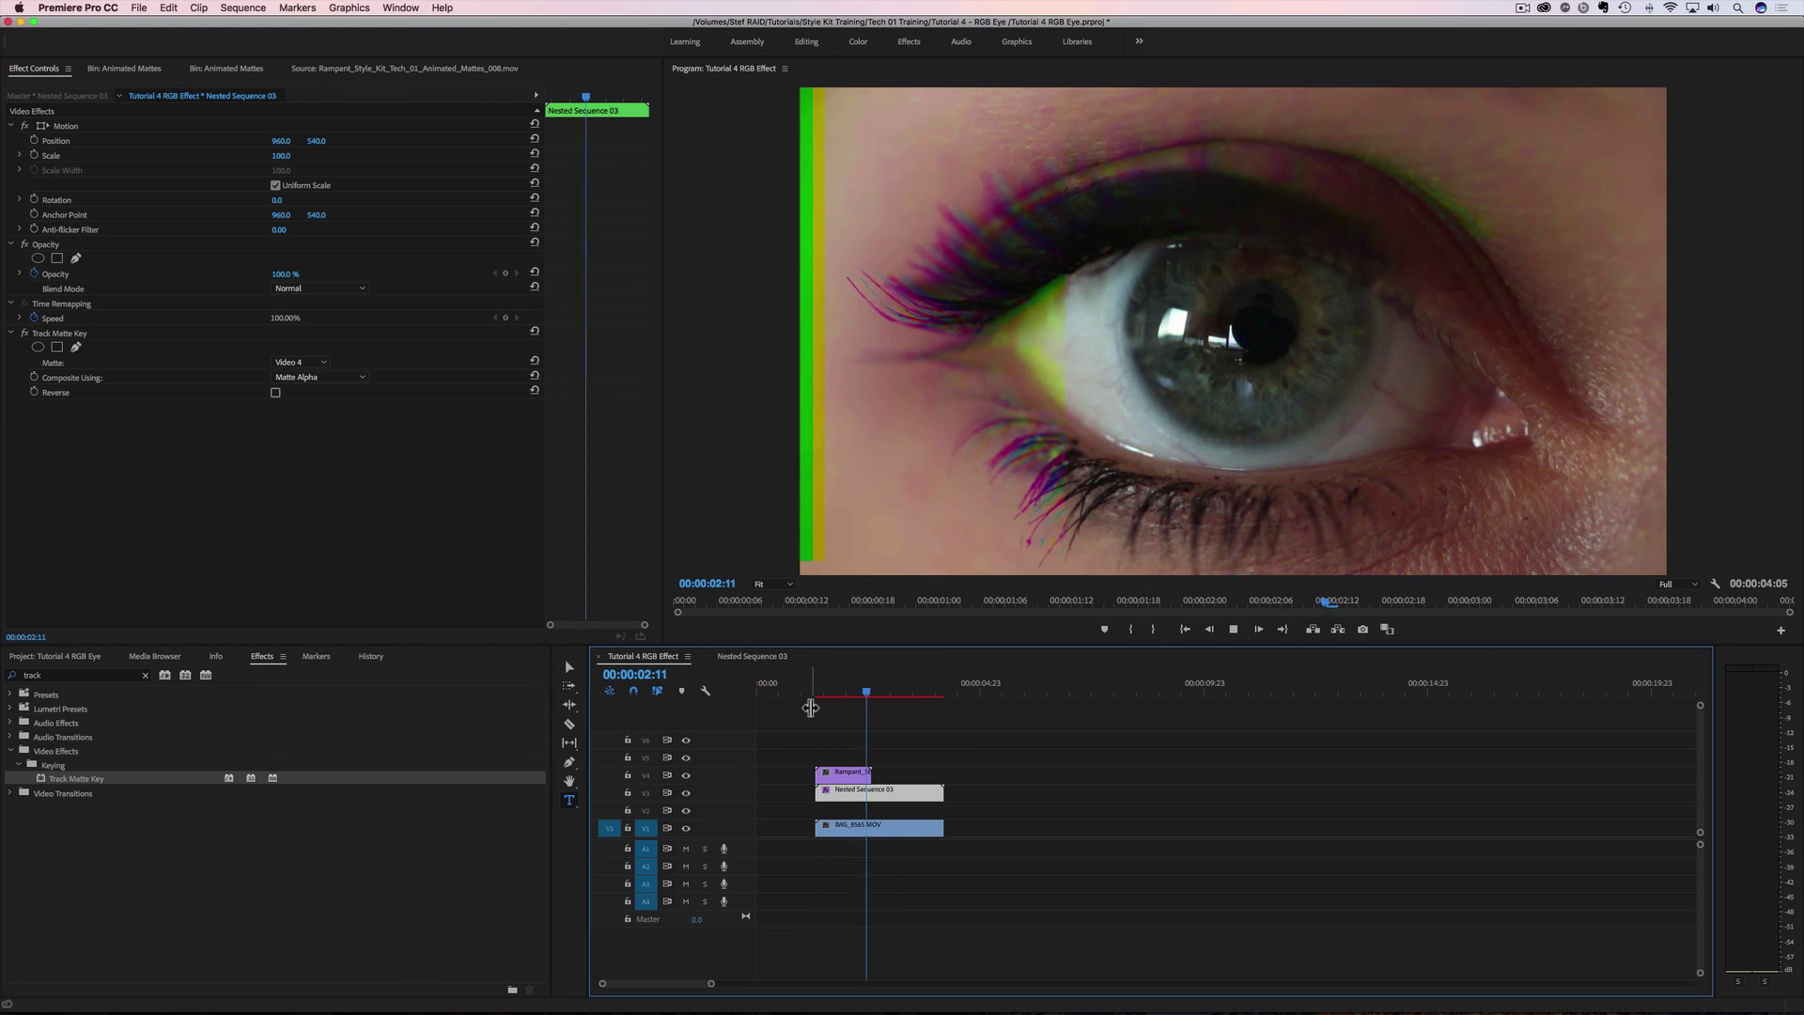
key(space)
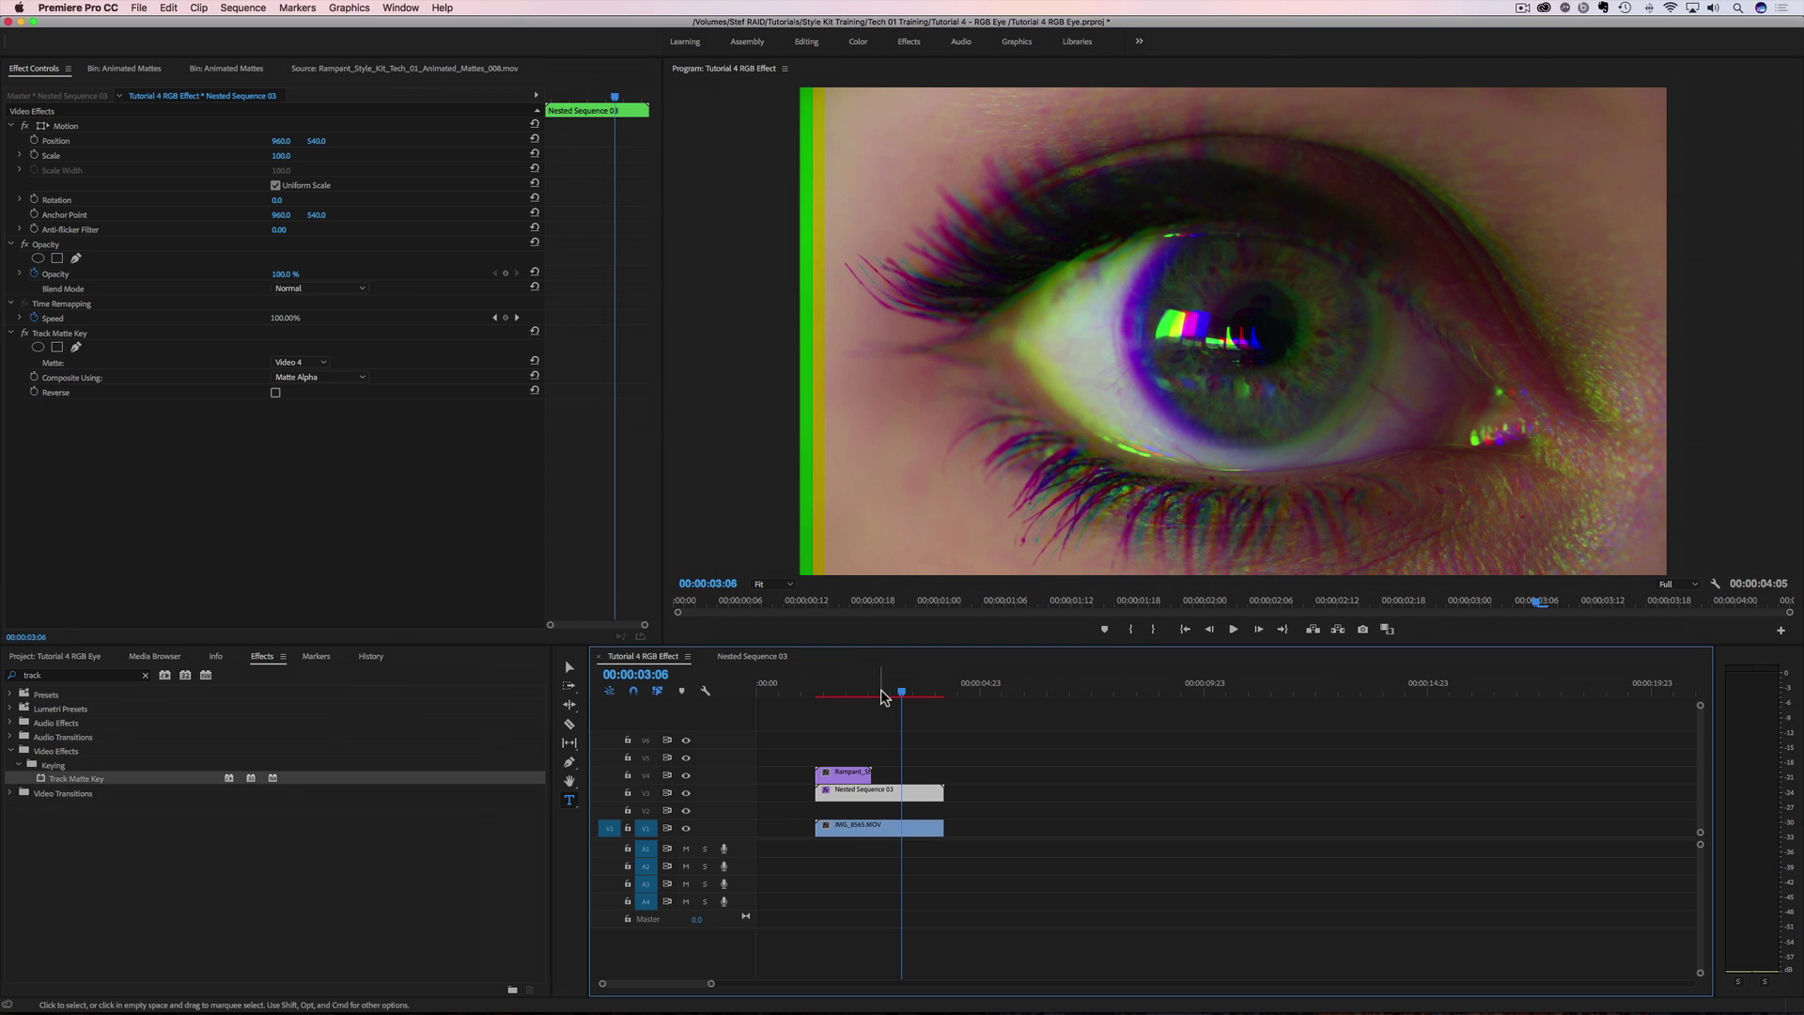
Move the playhead to 00:00:01:16 and duplicate the original IMG_8565.MOV clip from V1 onto V6.
drag(881, 695, 835, 702)
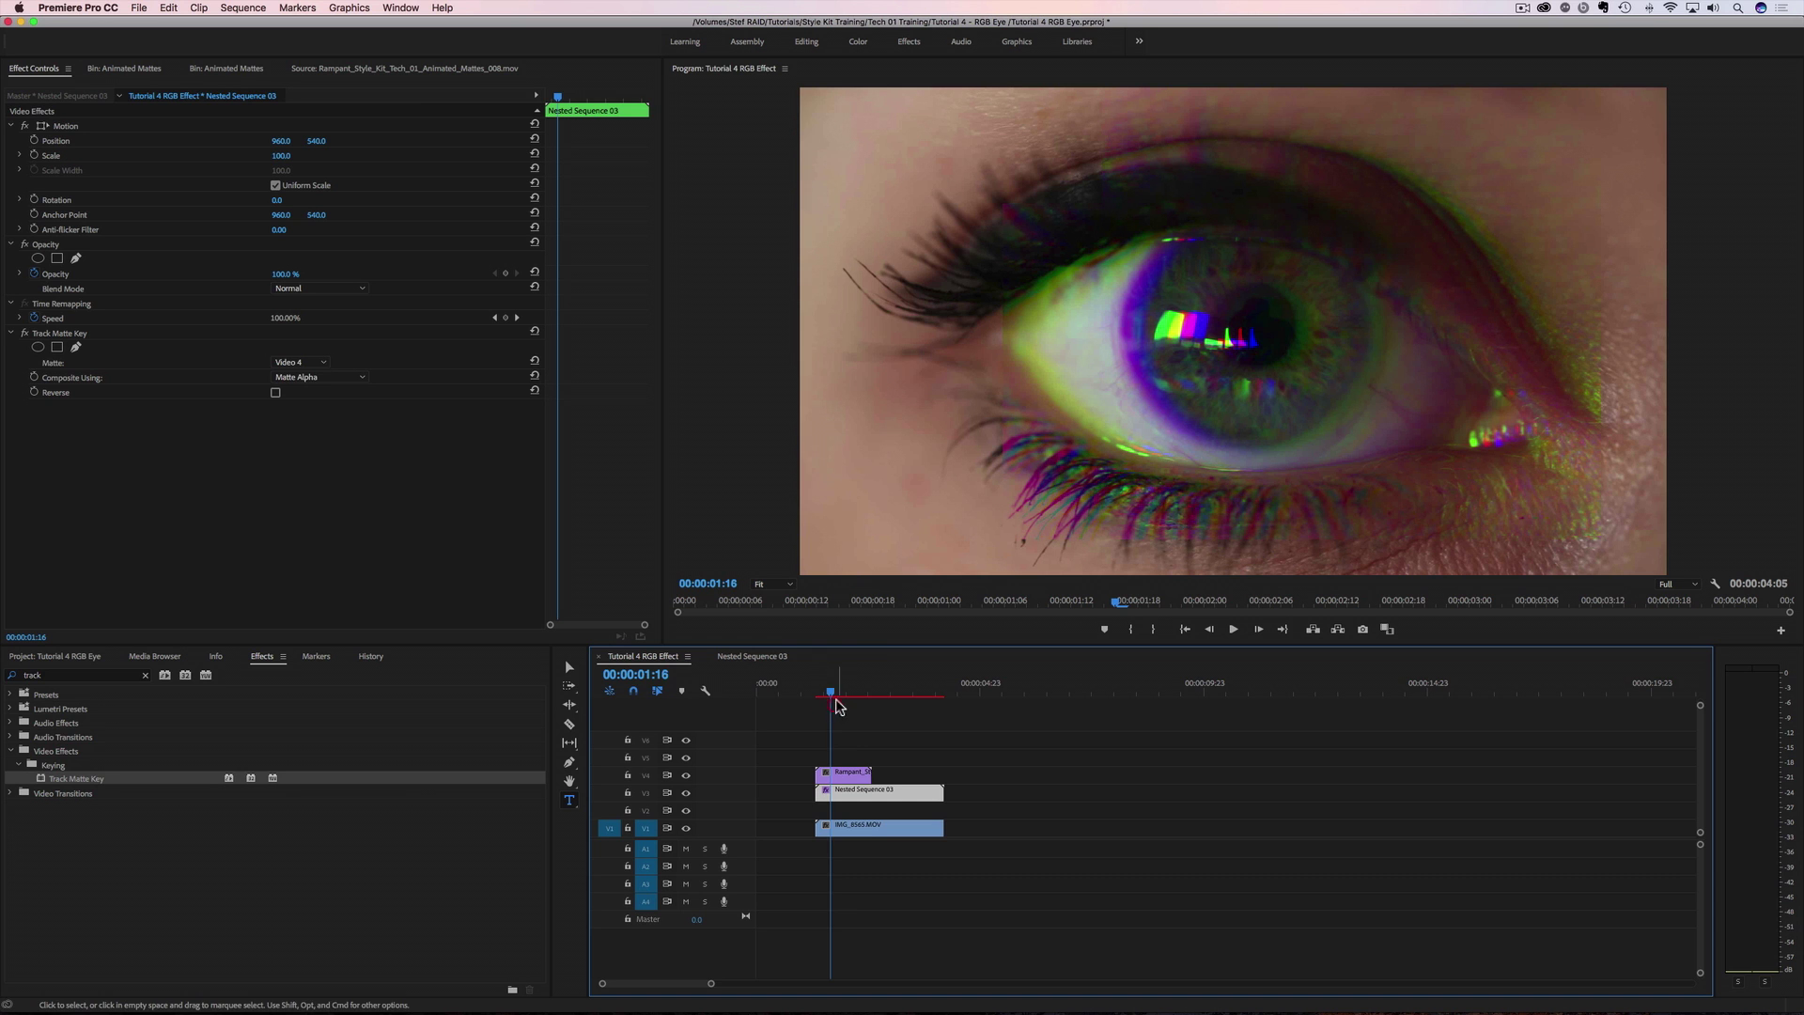
click(853, 831)
alt+drag(853, 830, 850, 746)
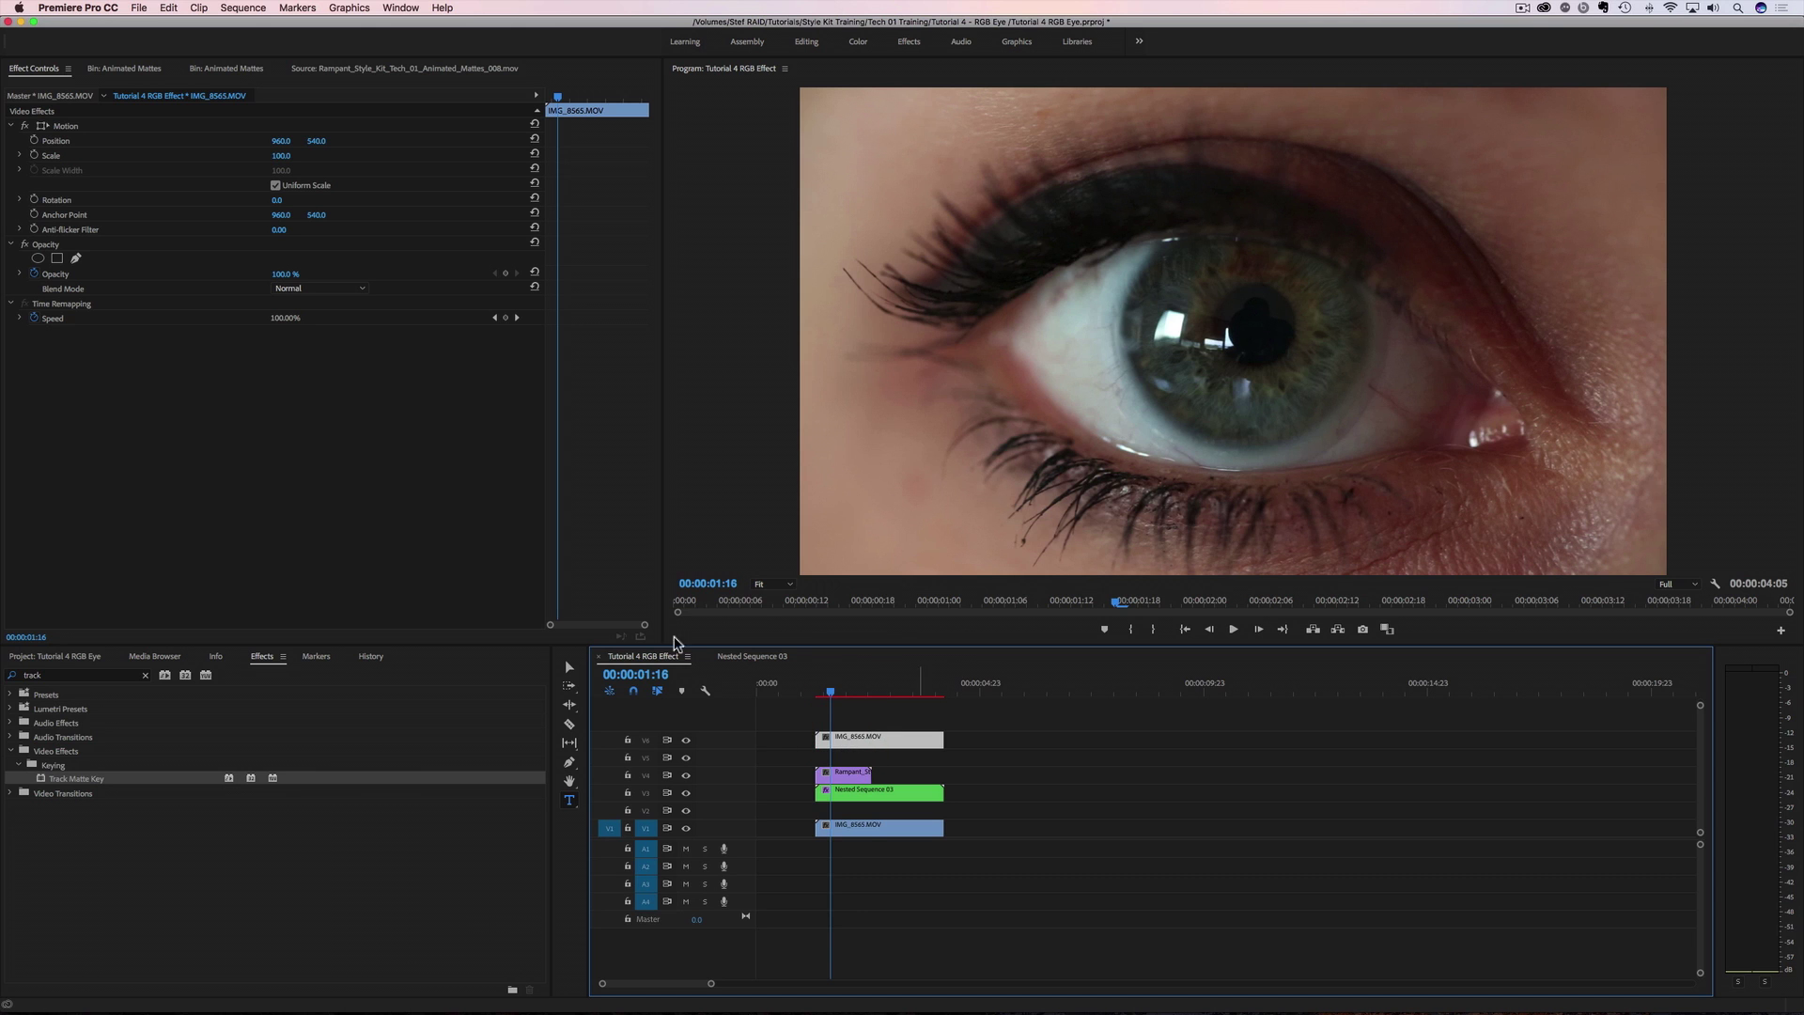
click(145, 675)
click(87, 676)
text(lumety)
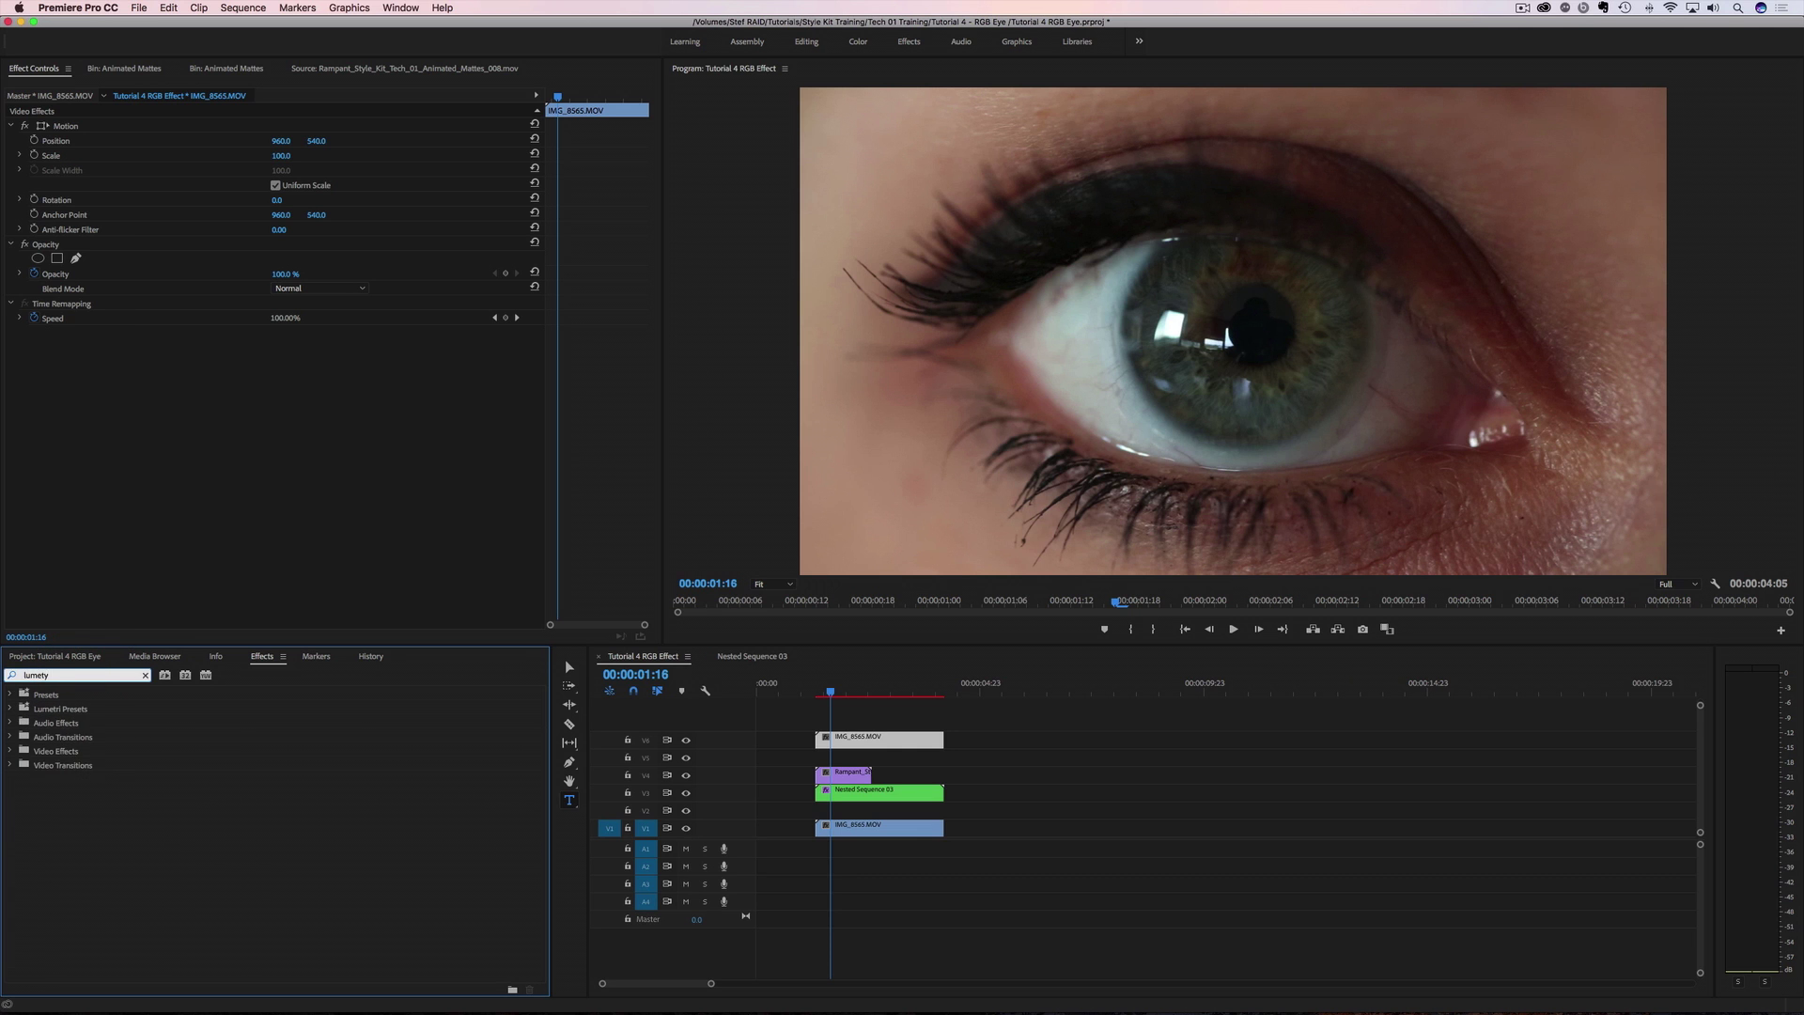
key(BackSpace)
text(r)
key(BackSpace)
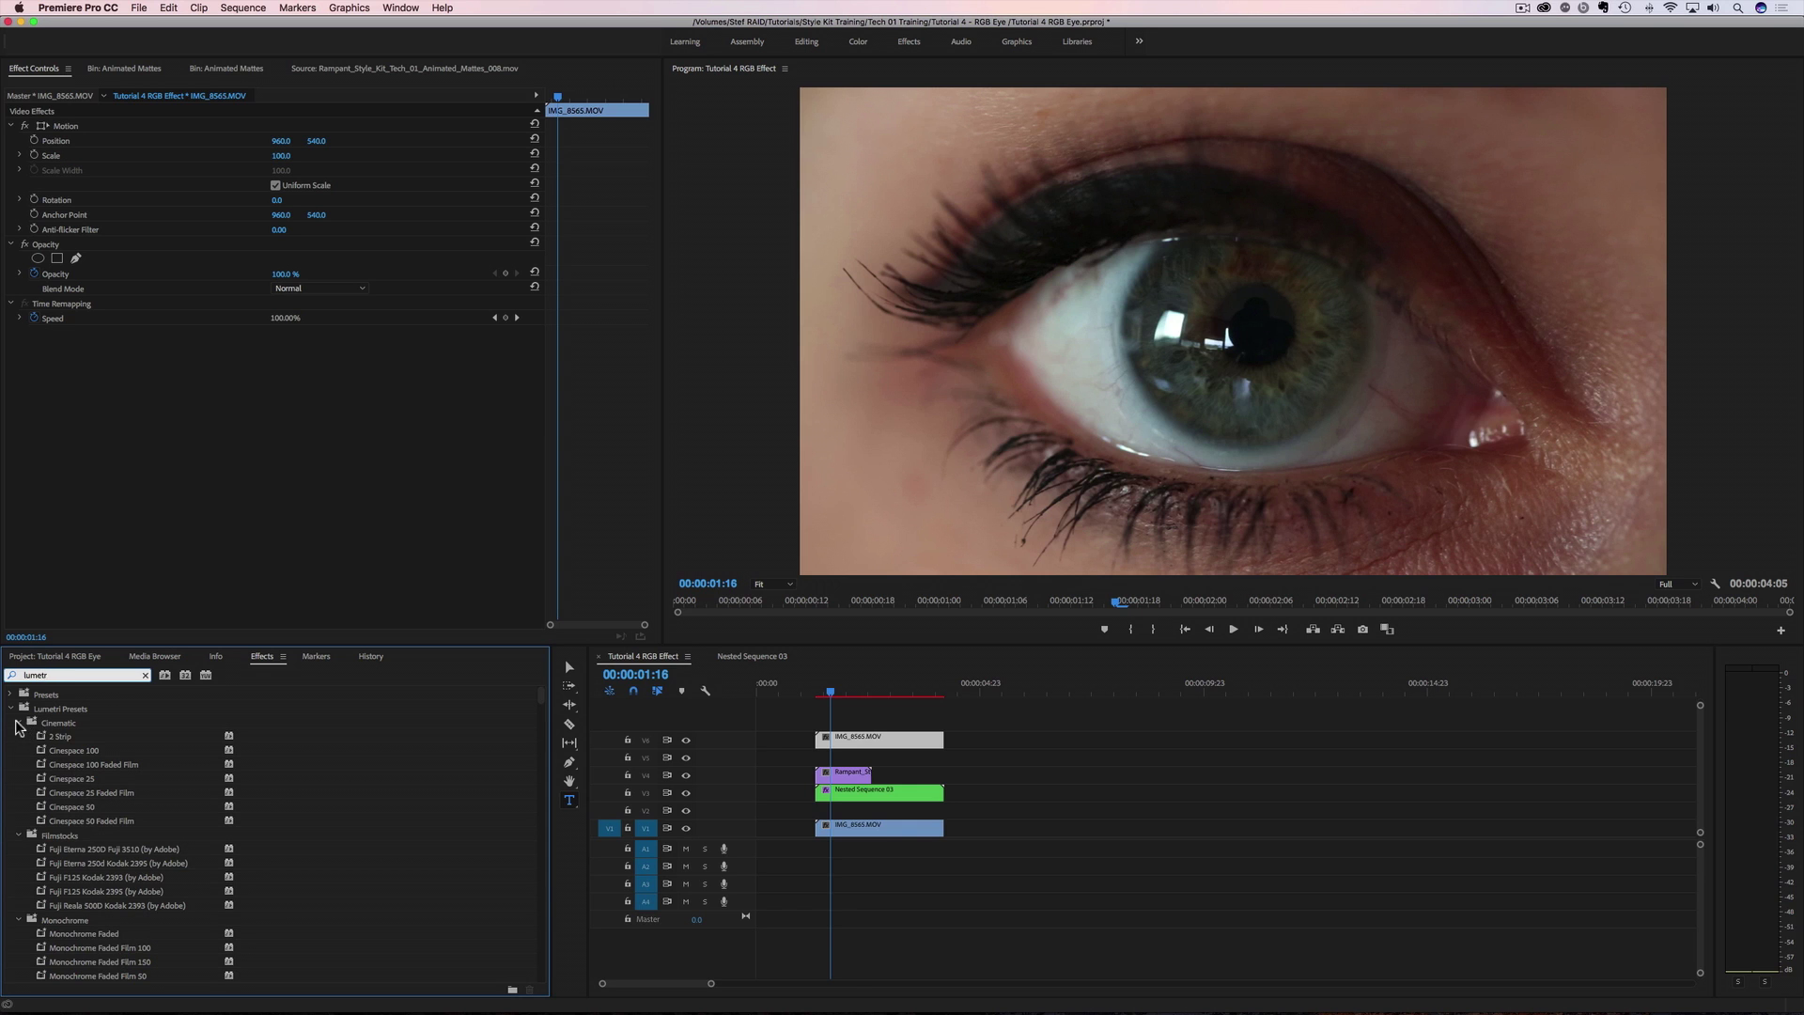
click(10, 709)
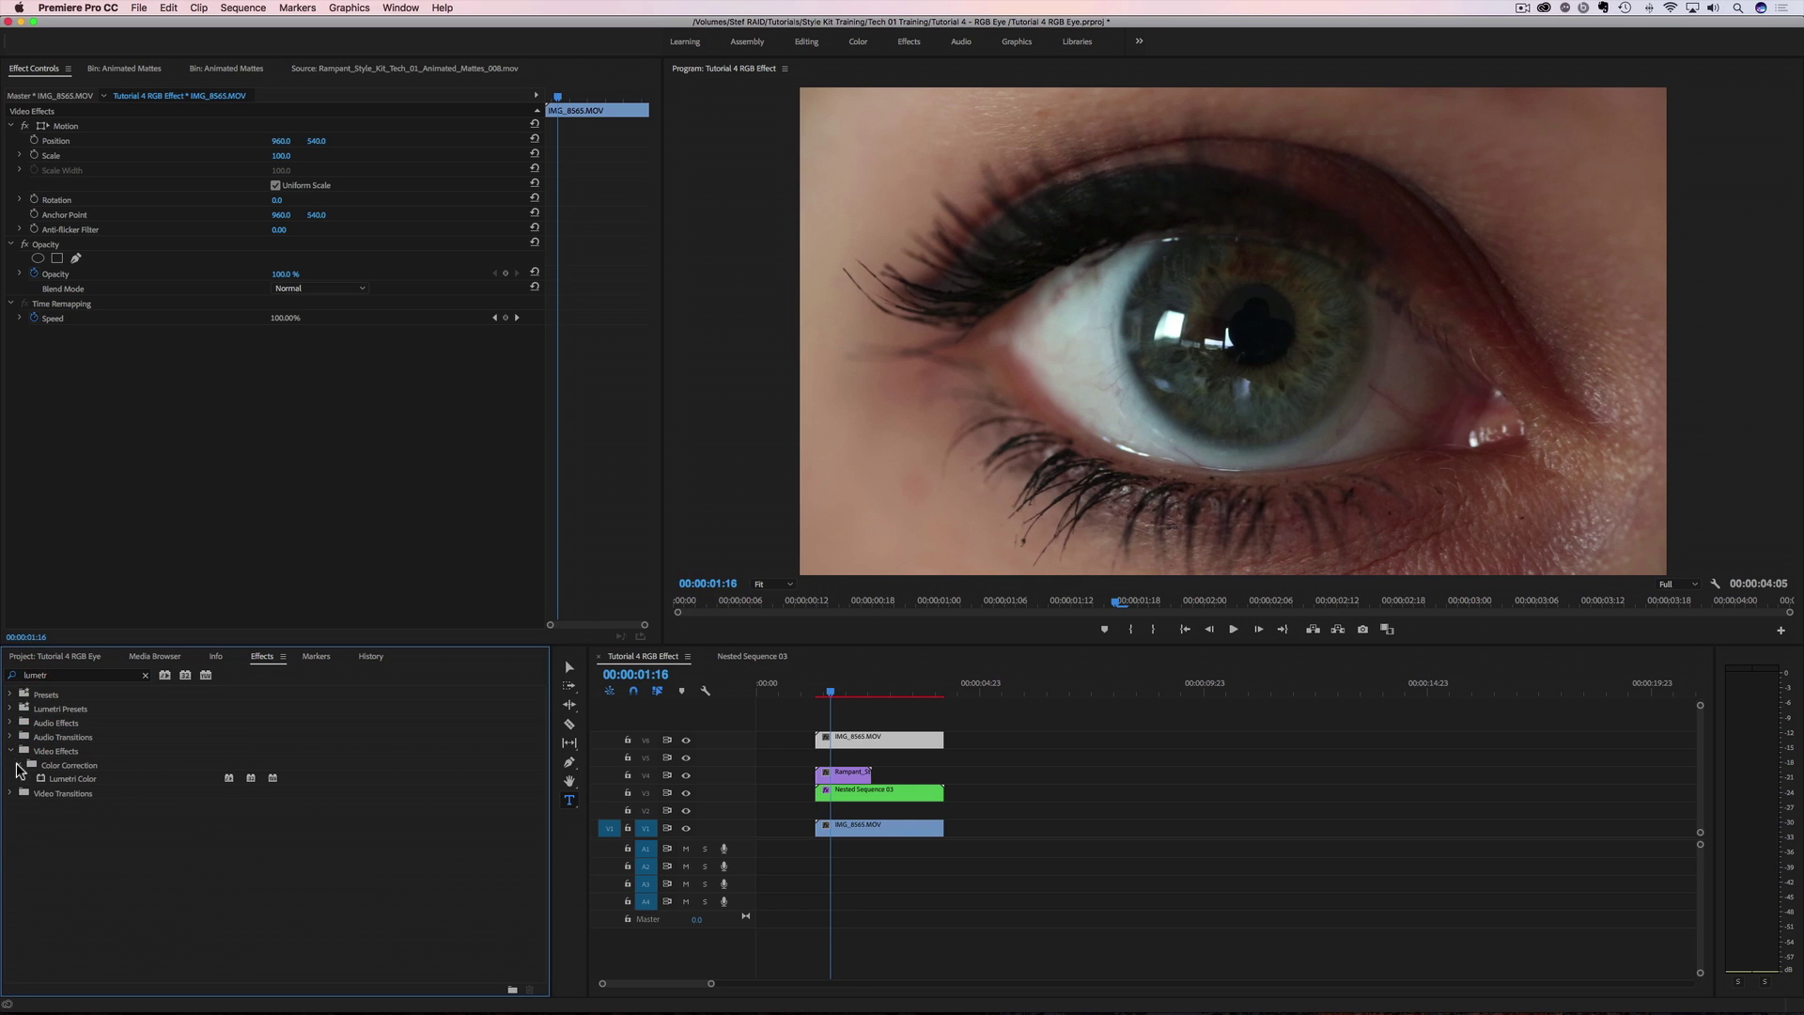
click(145, 675)
Apply the Lumetri Color effect from Color Correction to the eye clip copy on V6 and expand its Creative settings.
click(18, 808)
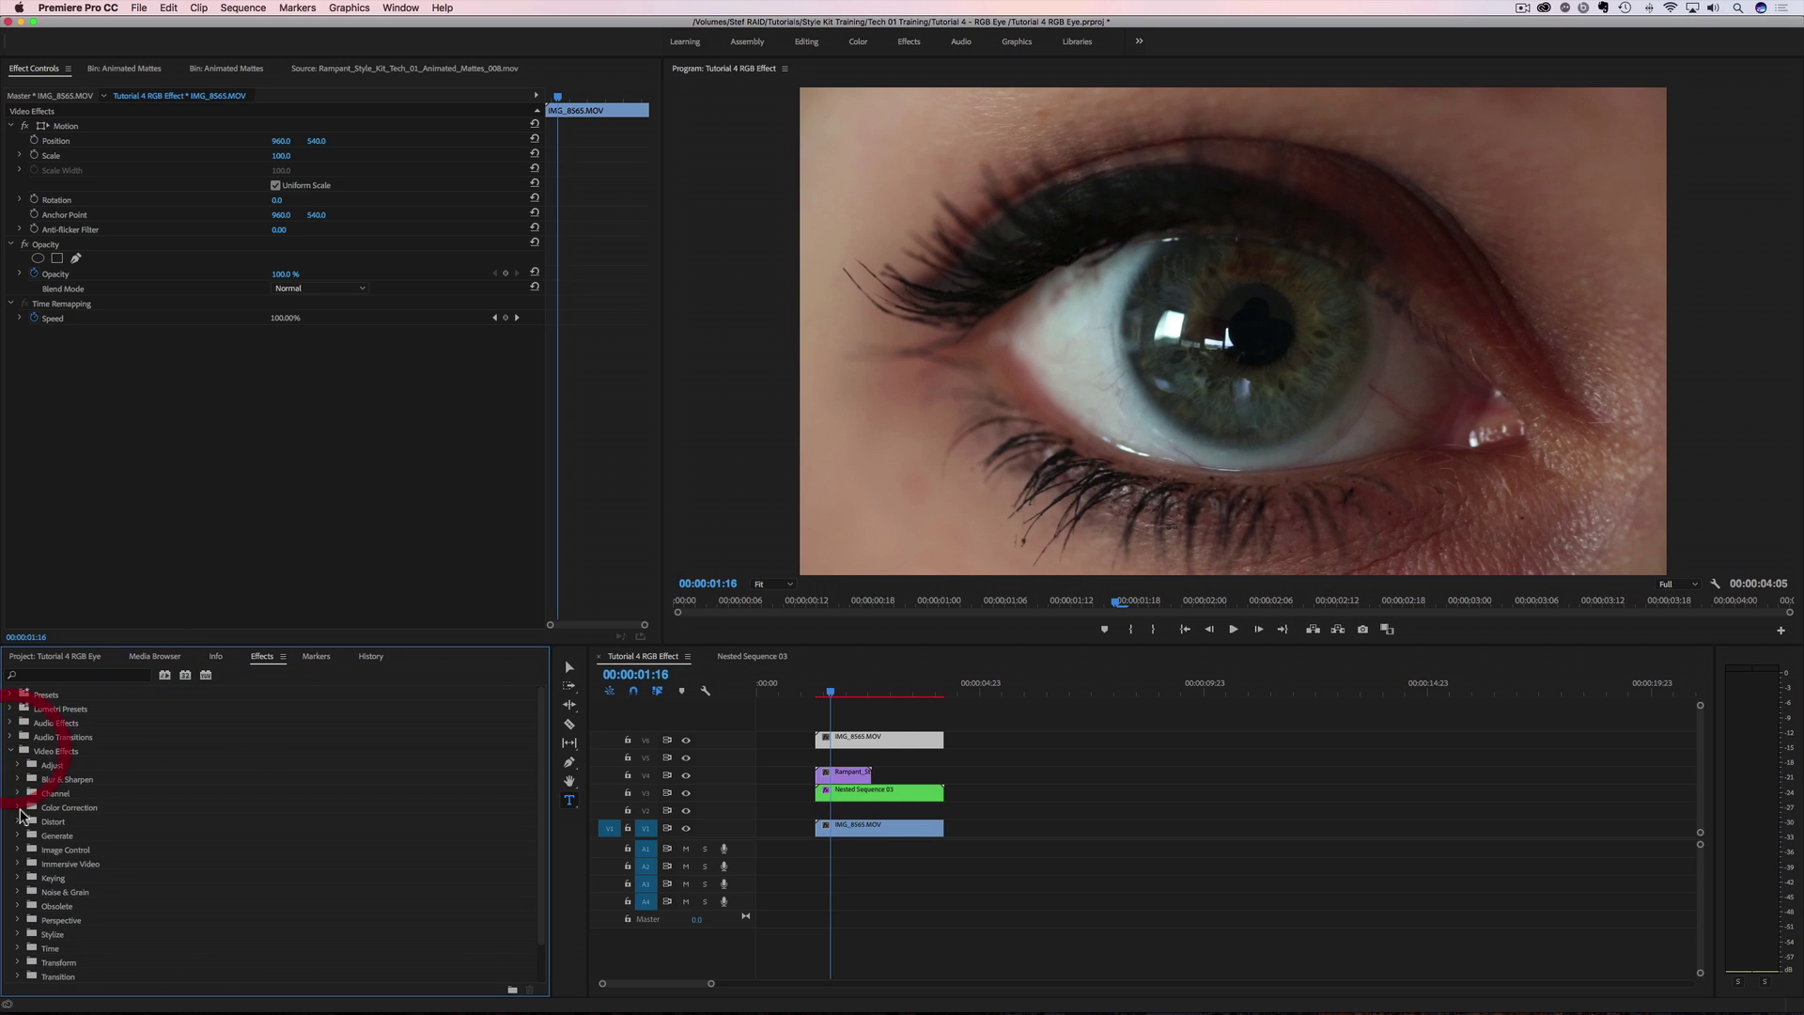
scroll(81, 878, down, 5)
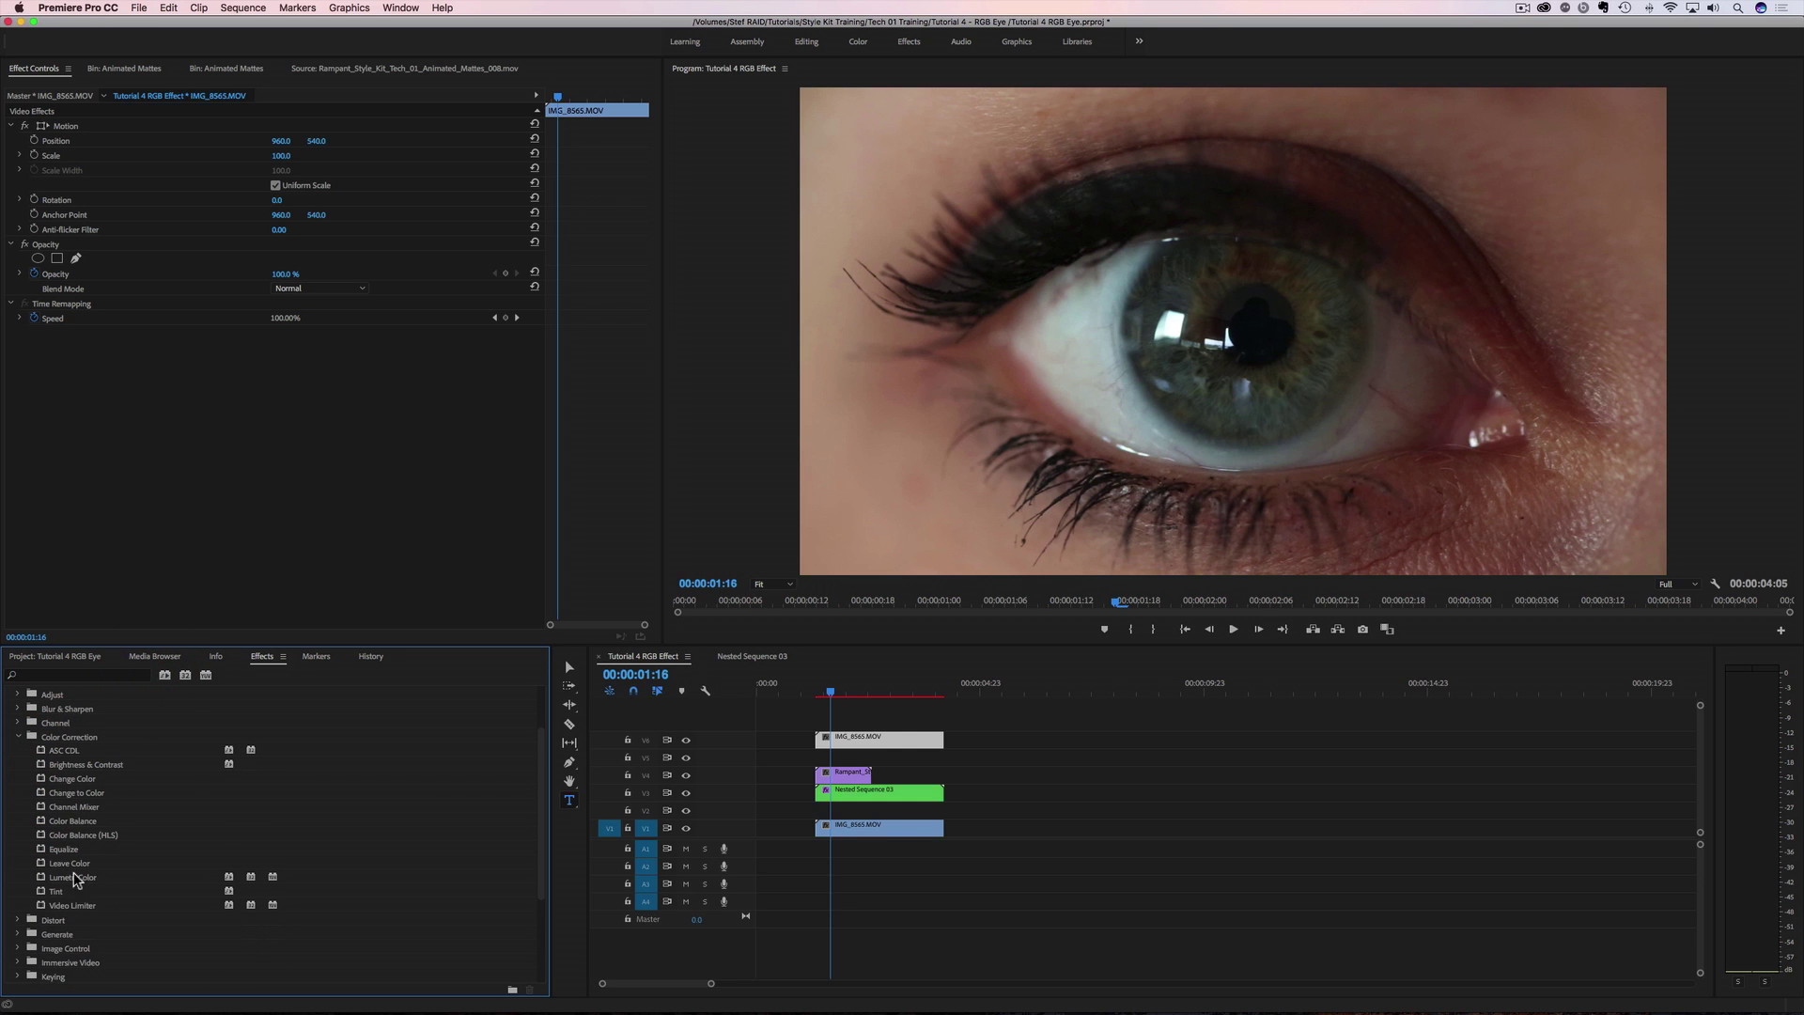
scroll(64, 853, up, 1)
drag(70, 905, 374, 460)
click(17, 394)
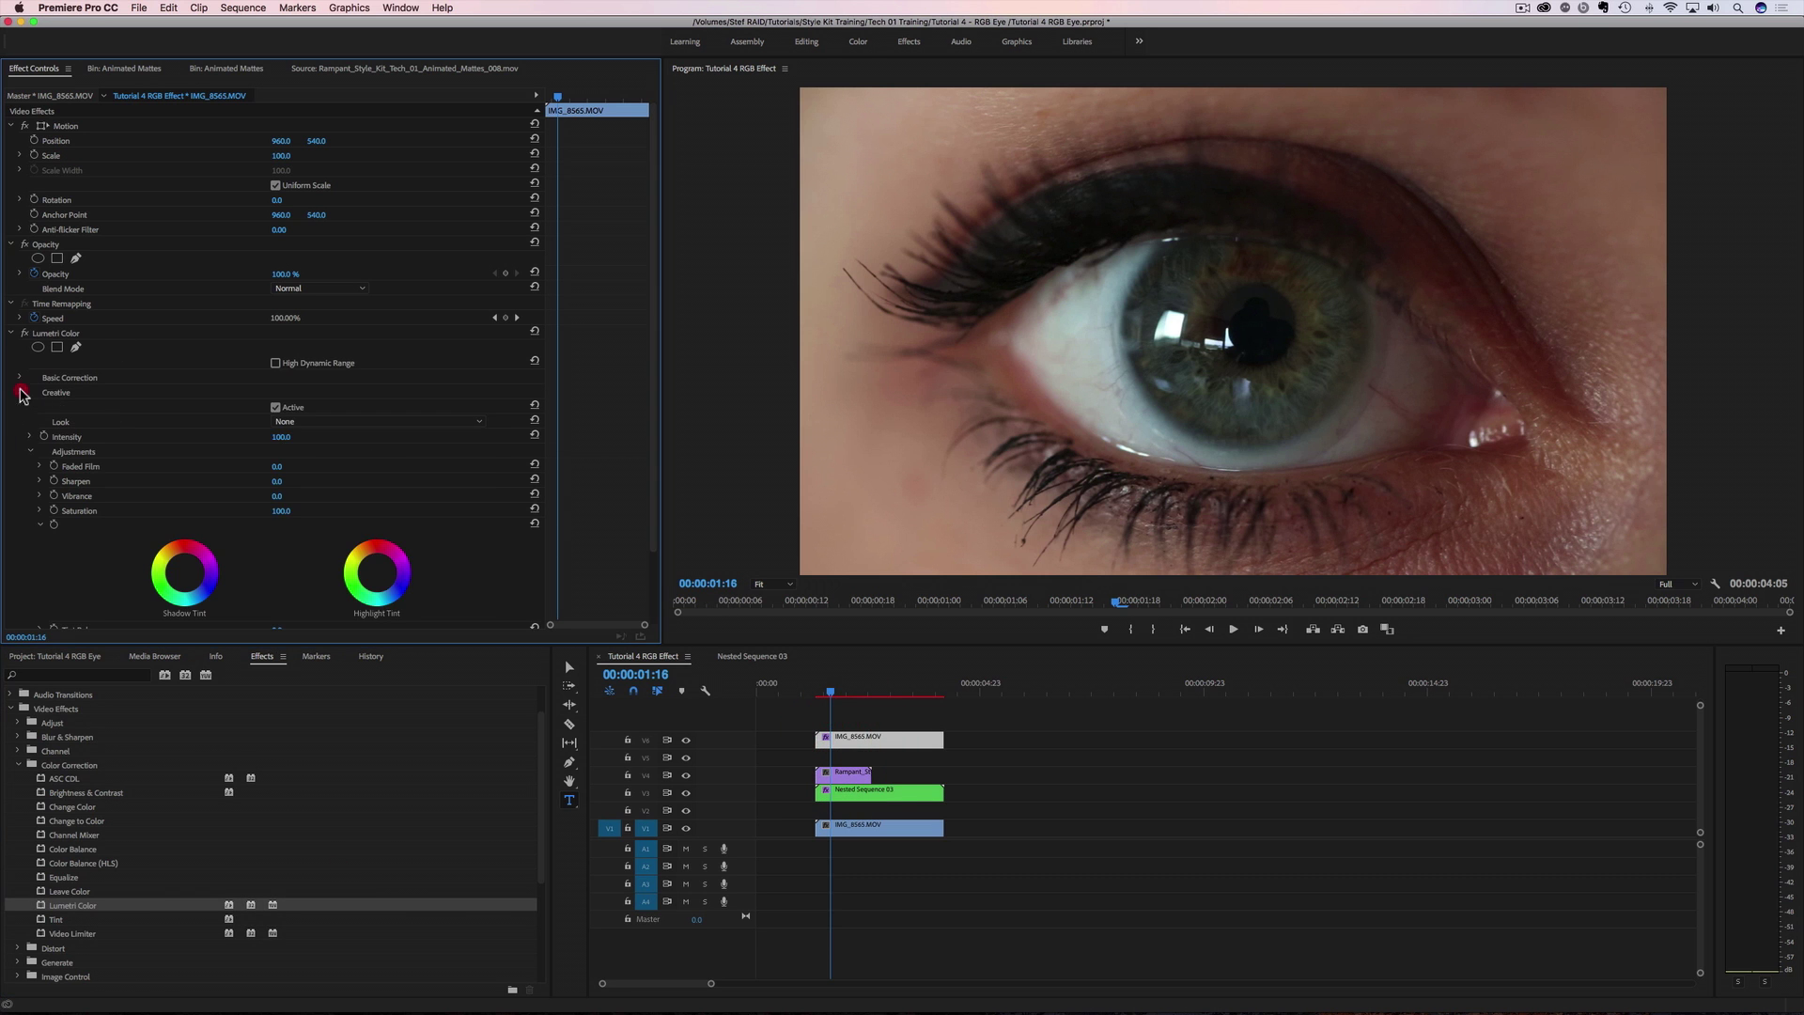
Set the Lumetri Creative Look of the eye copy on V6 to SL NOIR NOUVELLE.
click(329, 420)
scroll(381, 892, down, 4)
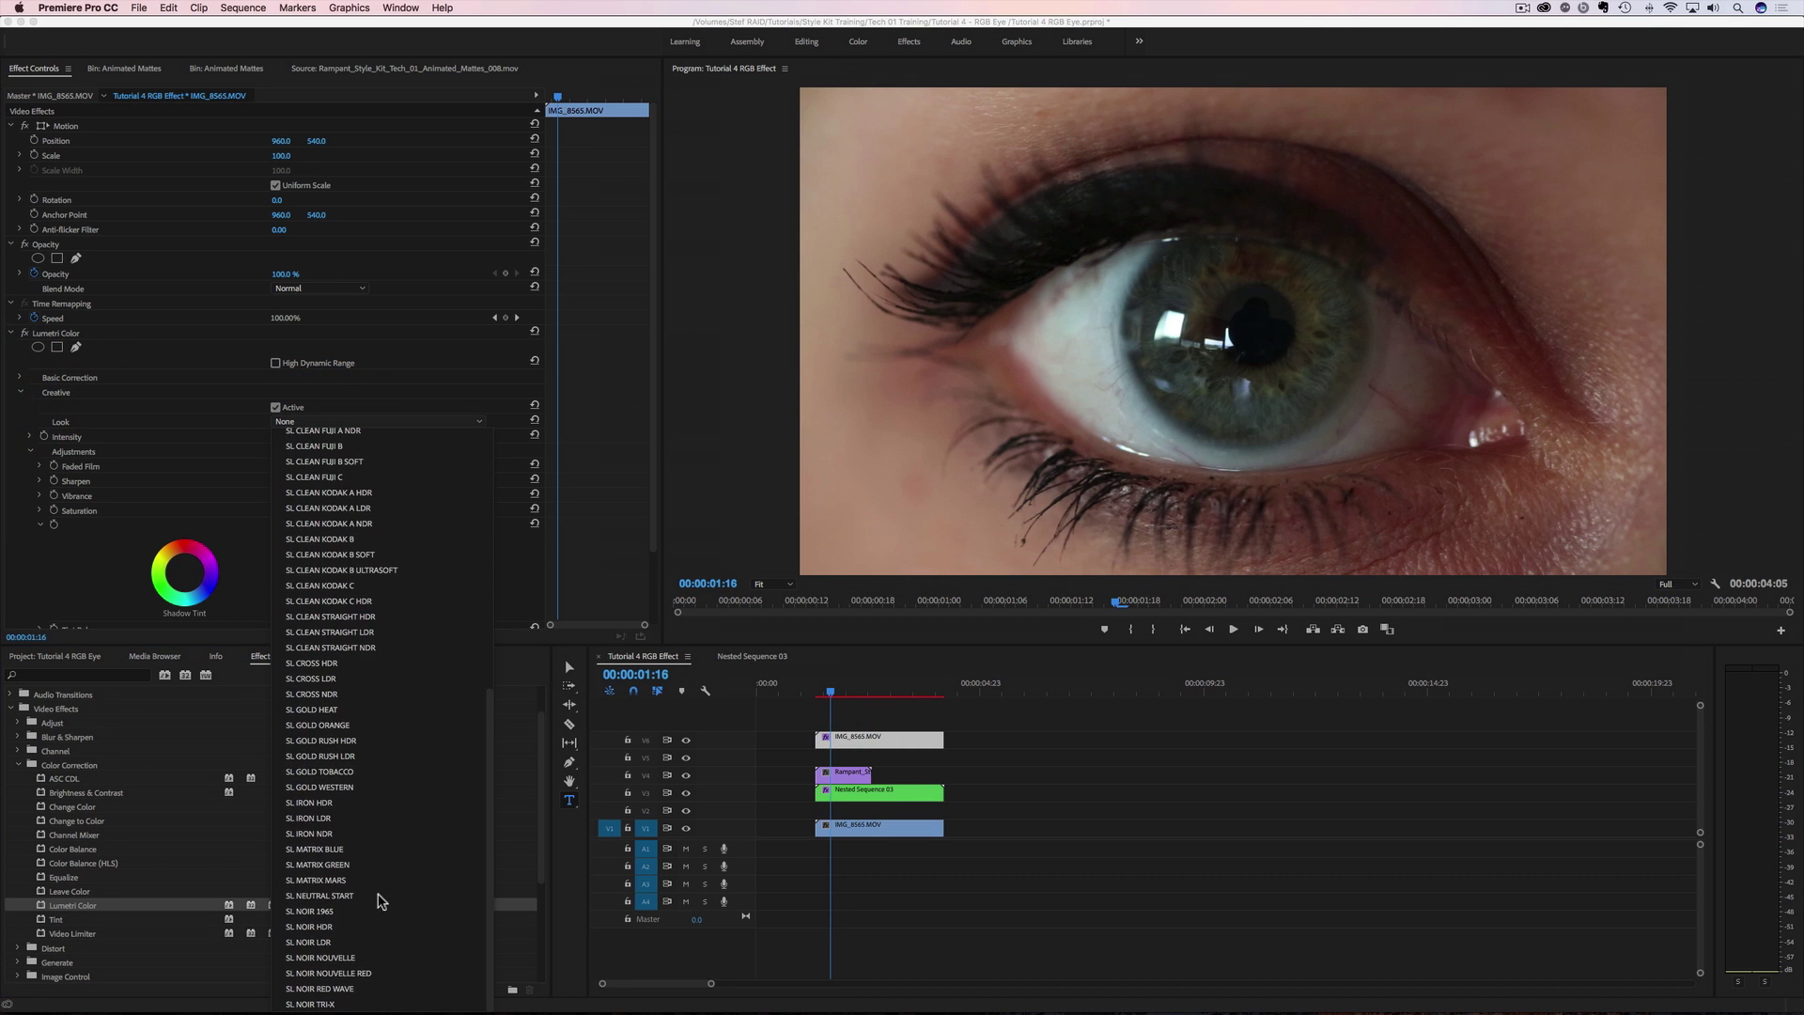
click(334, 958)
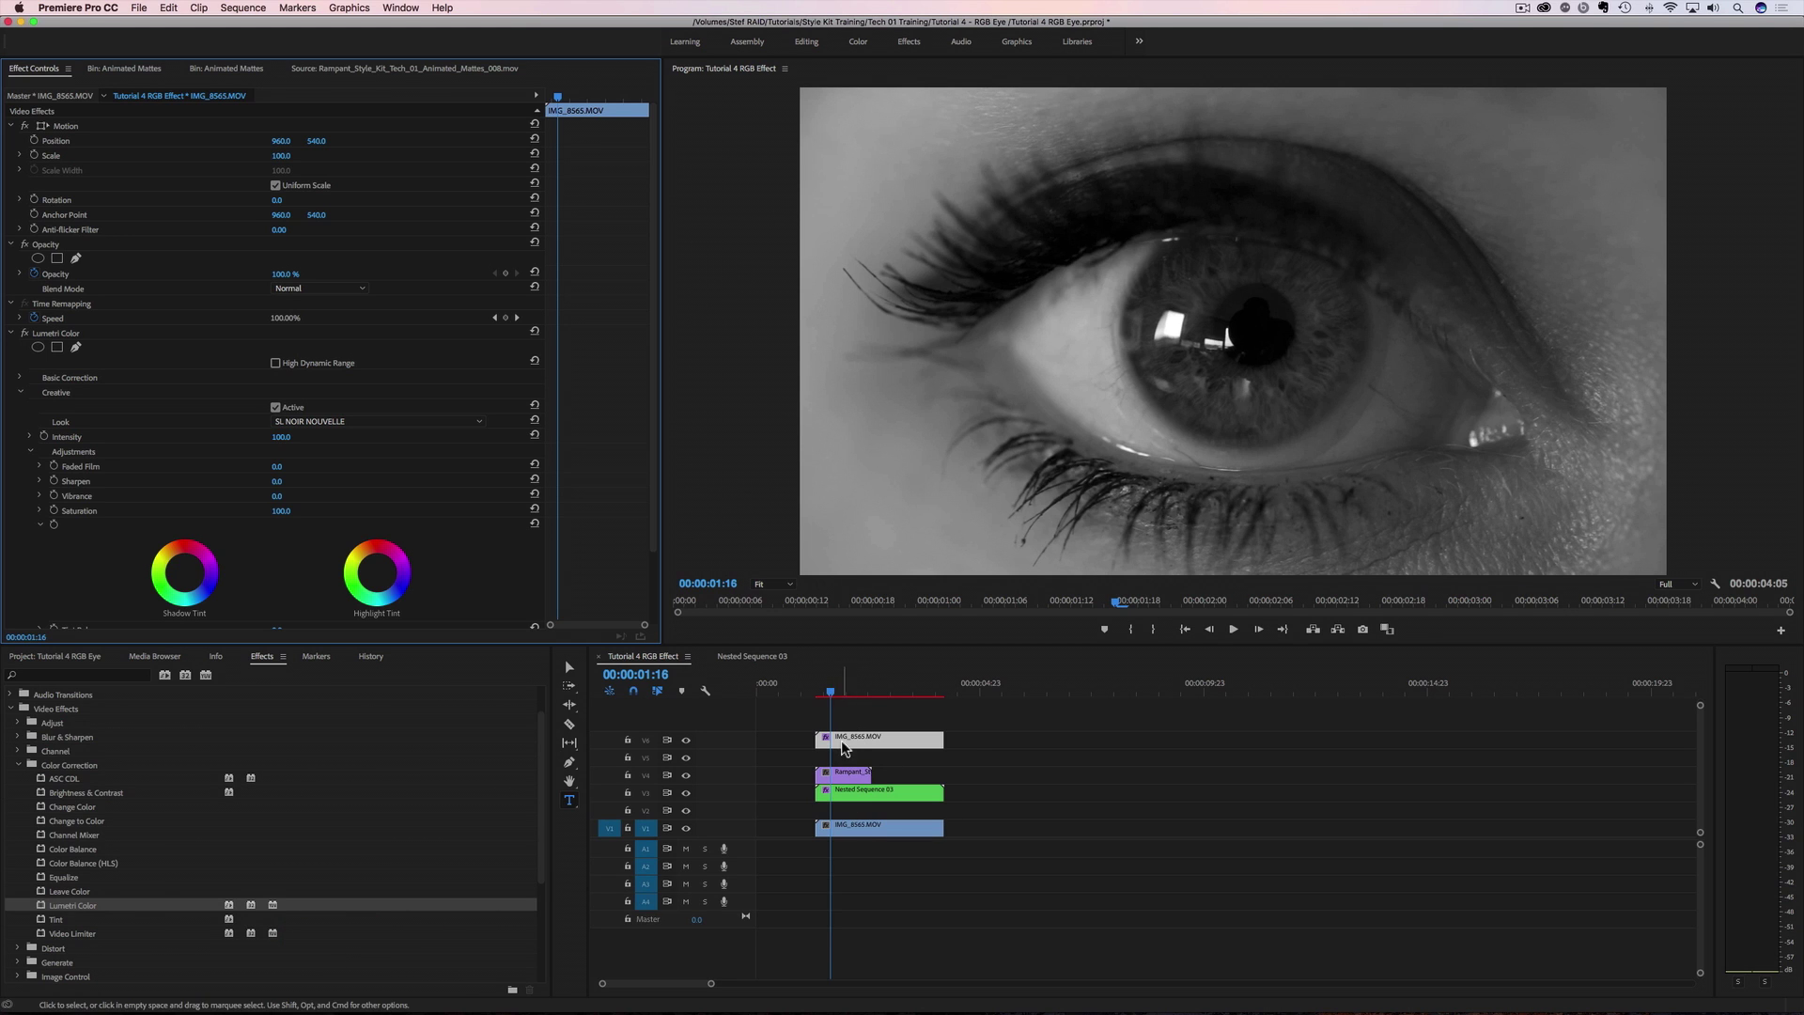
Place the Rampant_Style_Kit_Tech_01_Animated_Mattes_015.mov clip on V7 above the black-and-white eye copy, aligned with its start.
mouse_move(850, 739)
mouse_down()
mouse_move(880, 738)
mouse_move(826, 705)
mouse_move(846, 744)
mouse_up()
click(827, 696)
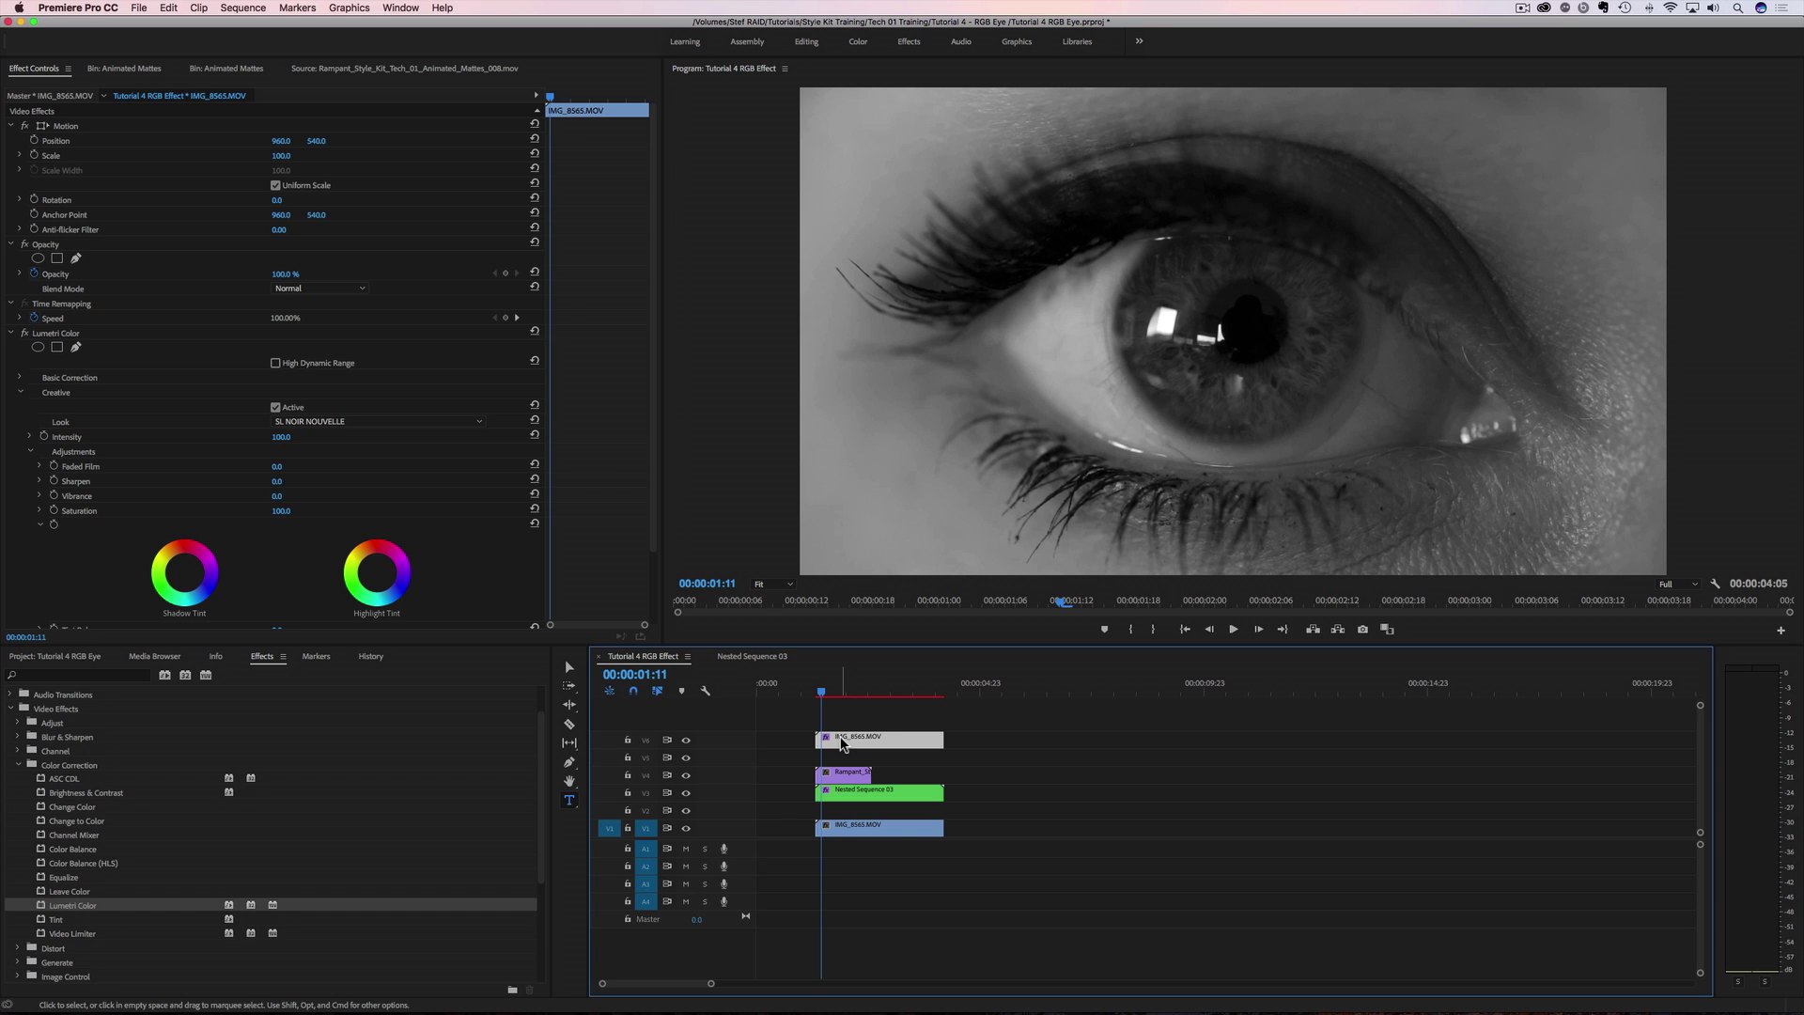
click(127, 69)
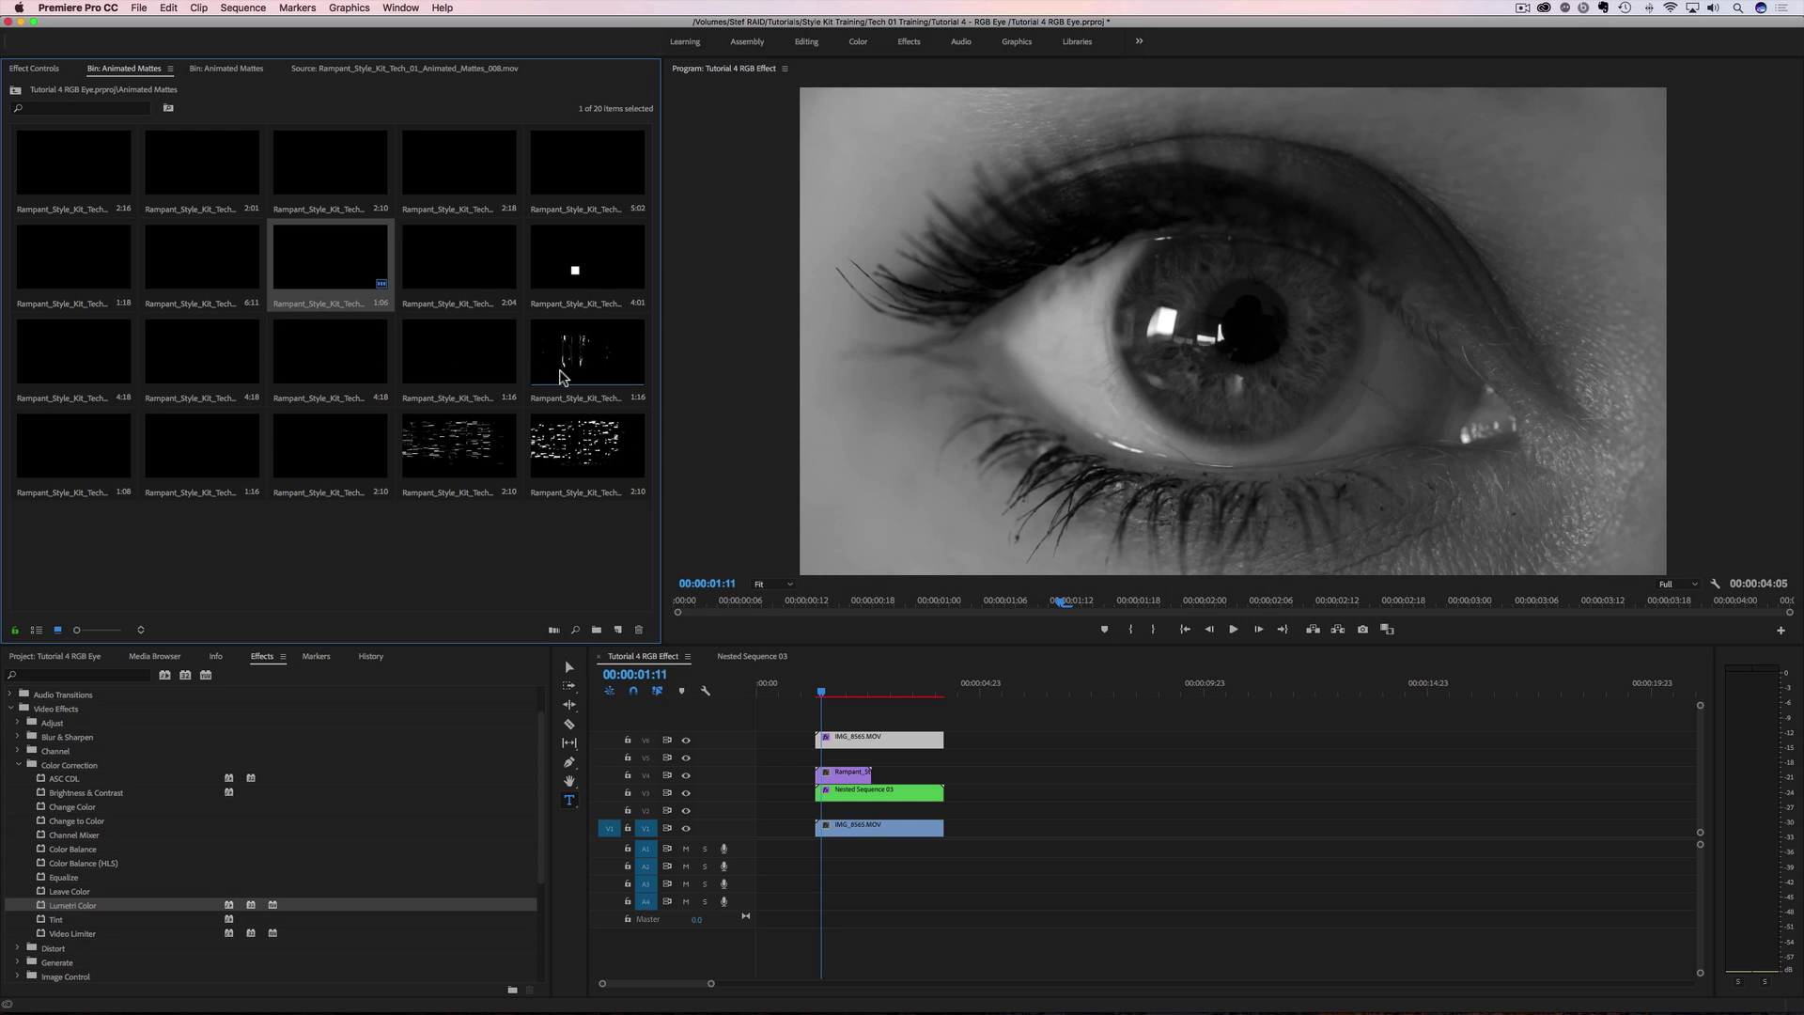
drag(560, 364, 857, 697)
click(863, 728)
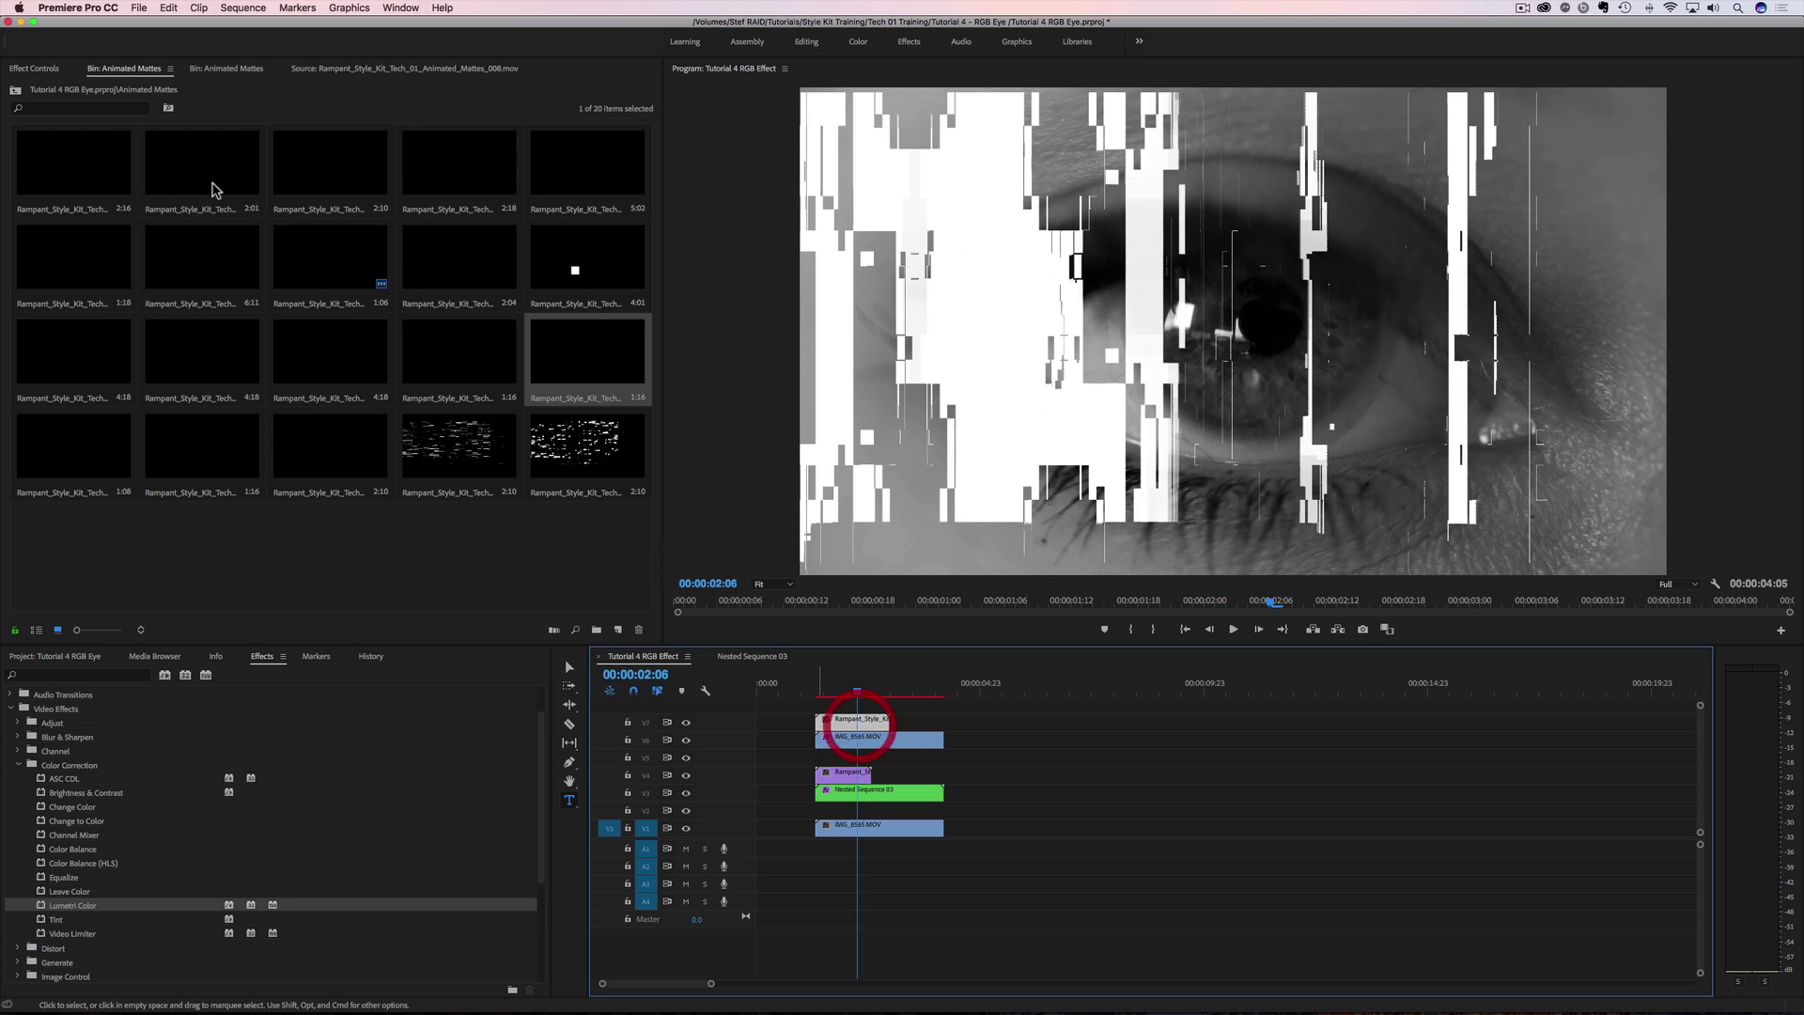
Set the V7 matte's scale to 90 and its position to 1745, 605.
click(36, 68)
drag(279, 155, 512, 140)
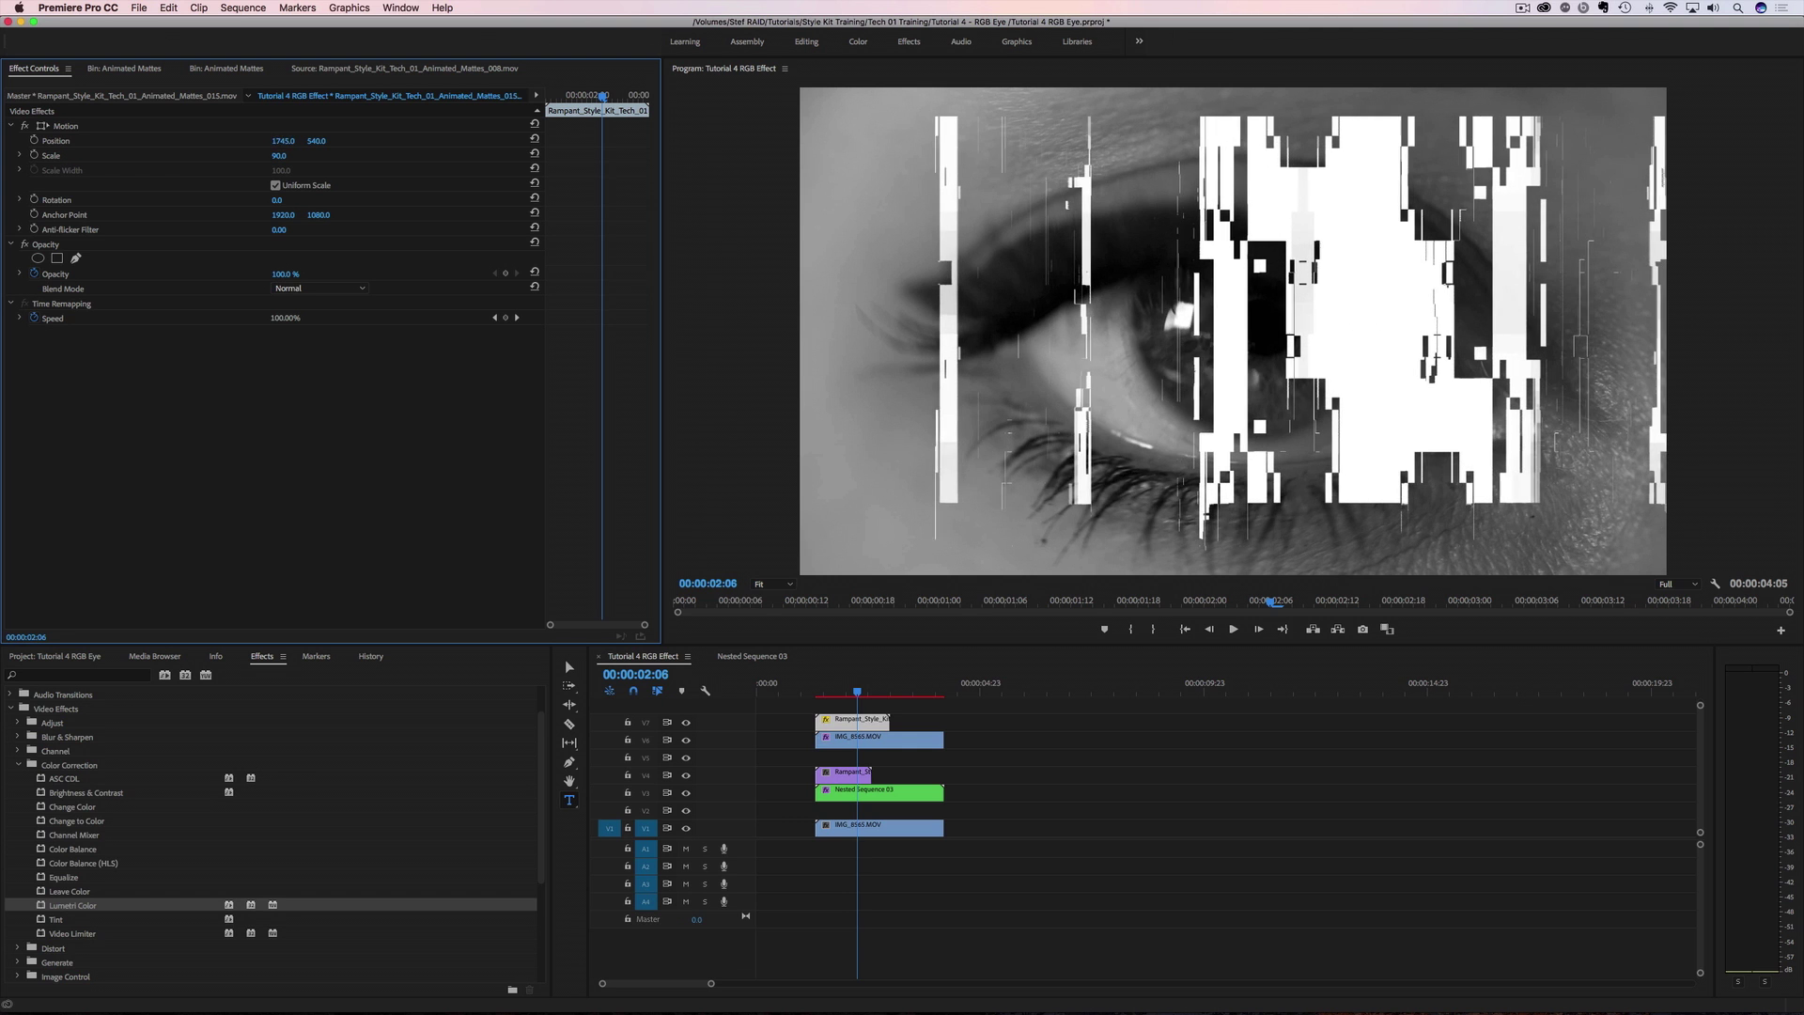
mouse_move(317, 140)
mouse_down()
mouse_move(339, 140)
mouse_move(317, 141)
mouse_up()
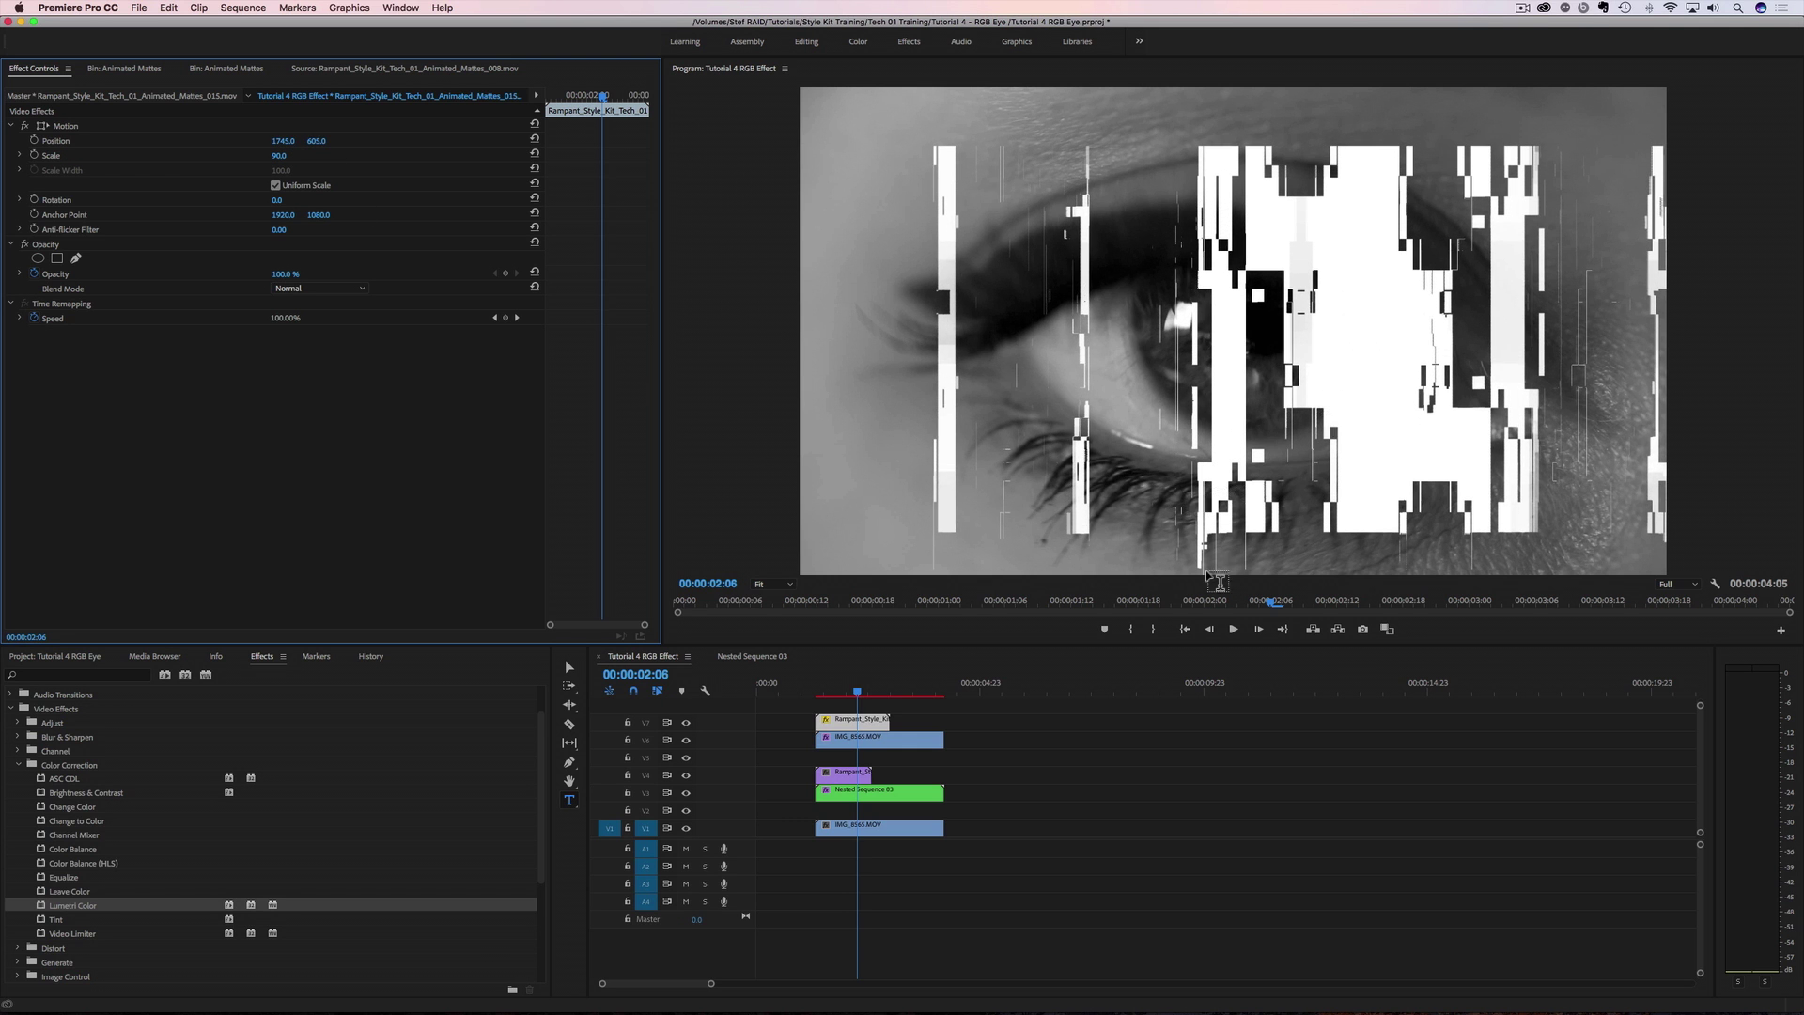
Scale the eye copy on V6 to 113 and set its horizontal position to 922.
click(869, 740)
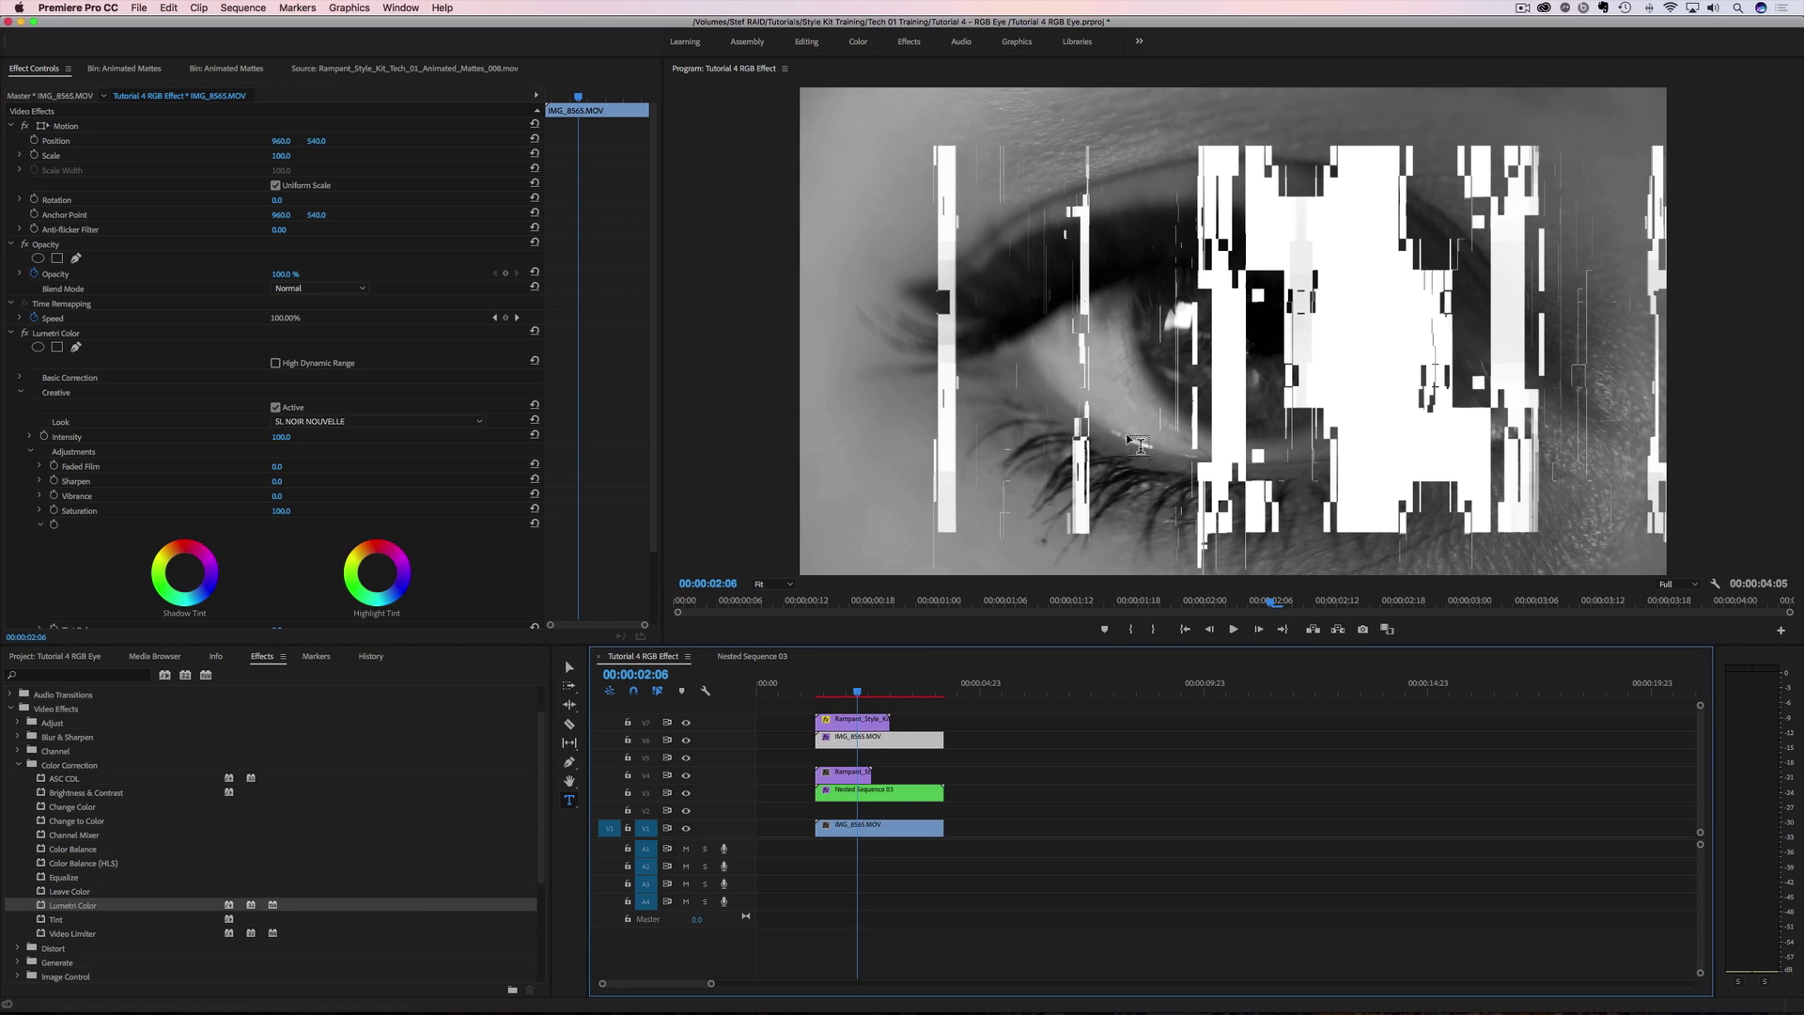
drag(278, 155, 291, 155)
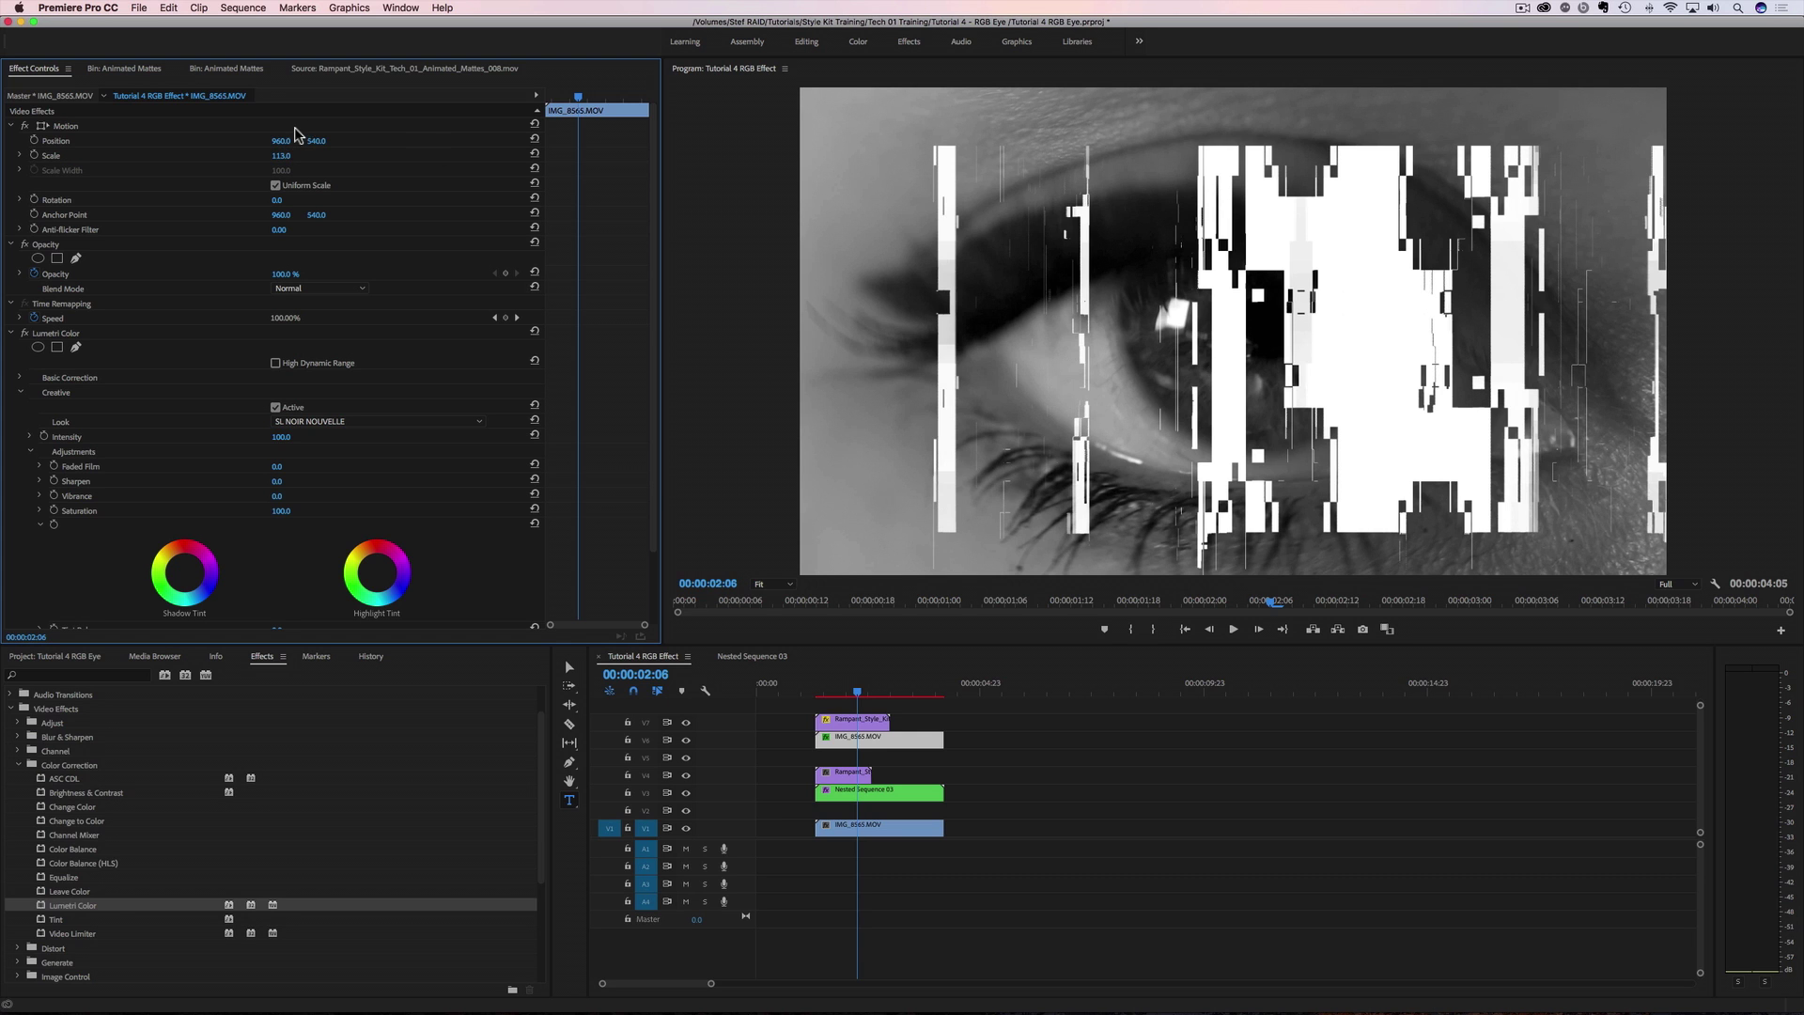
drag(282, 142, 260, 142)
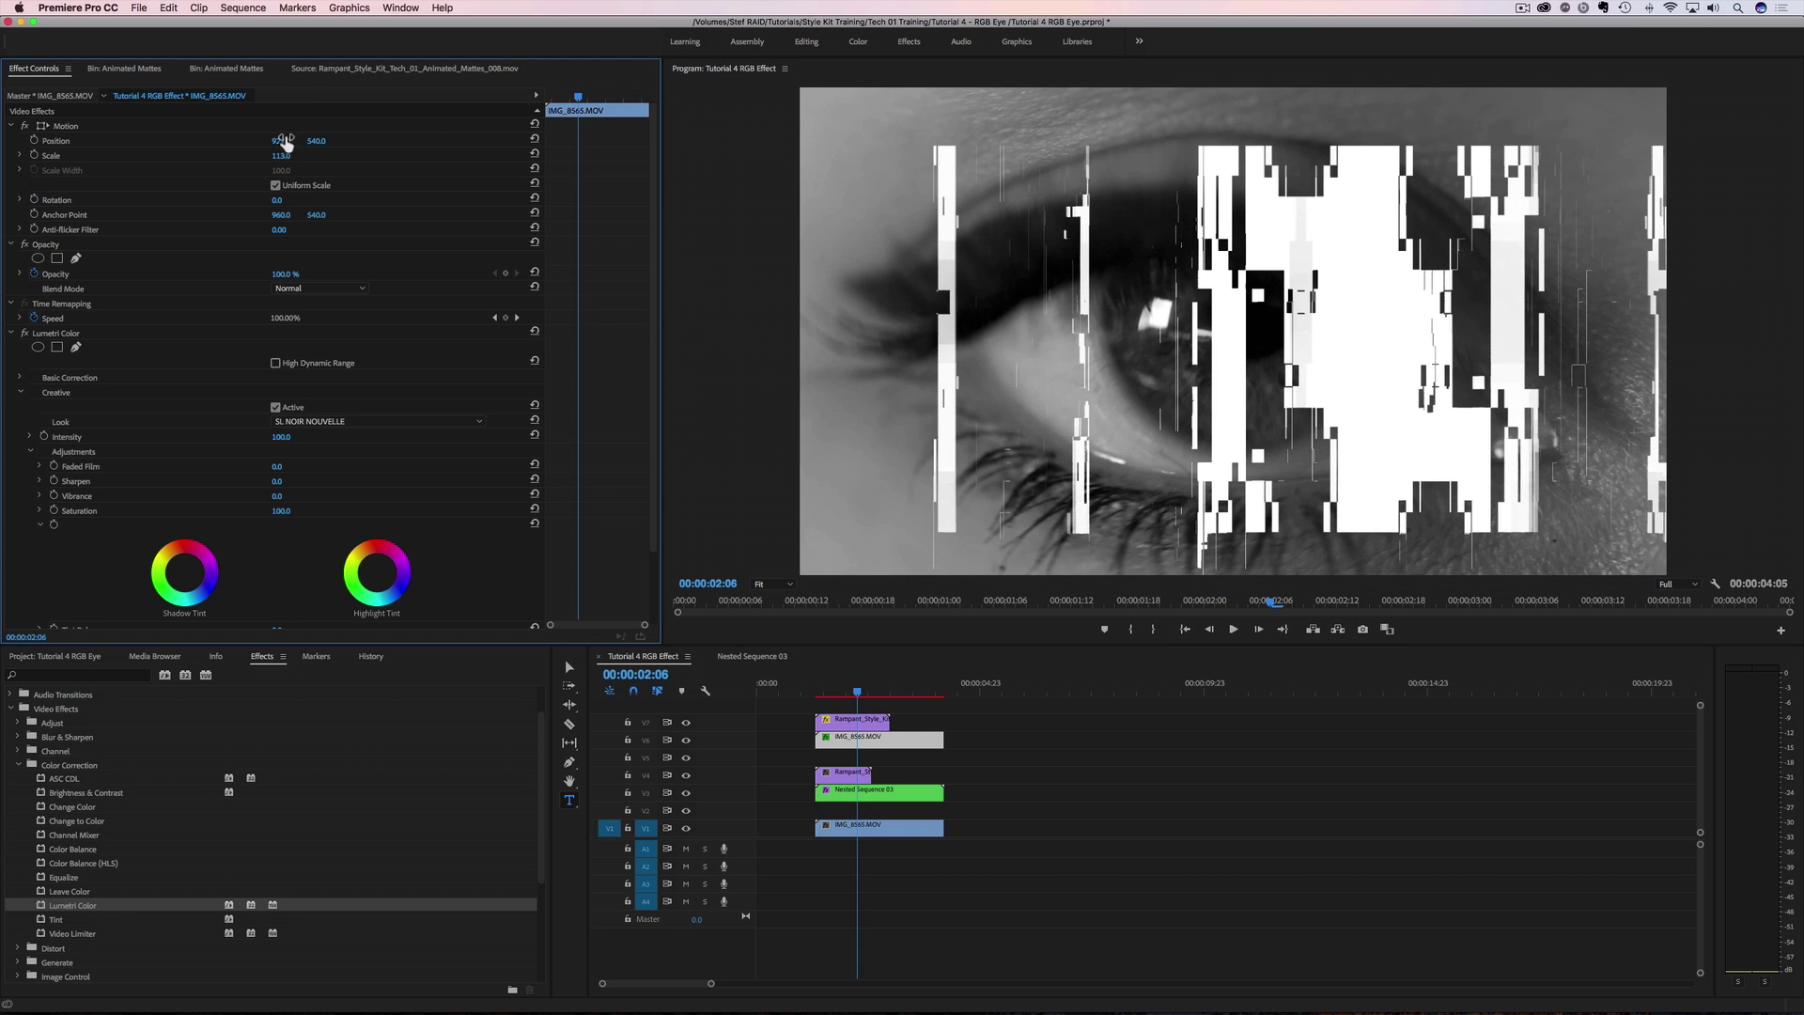
Nest the eye copy on V6 as Nested Sequence 04.
right_click(878, 742)
click(918, 695)
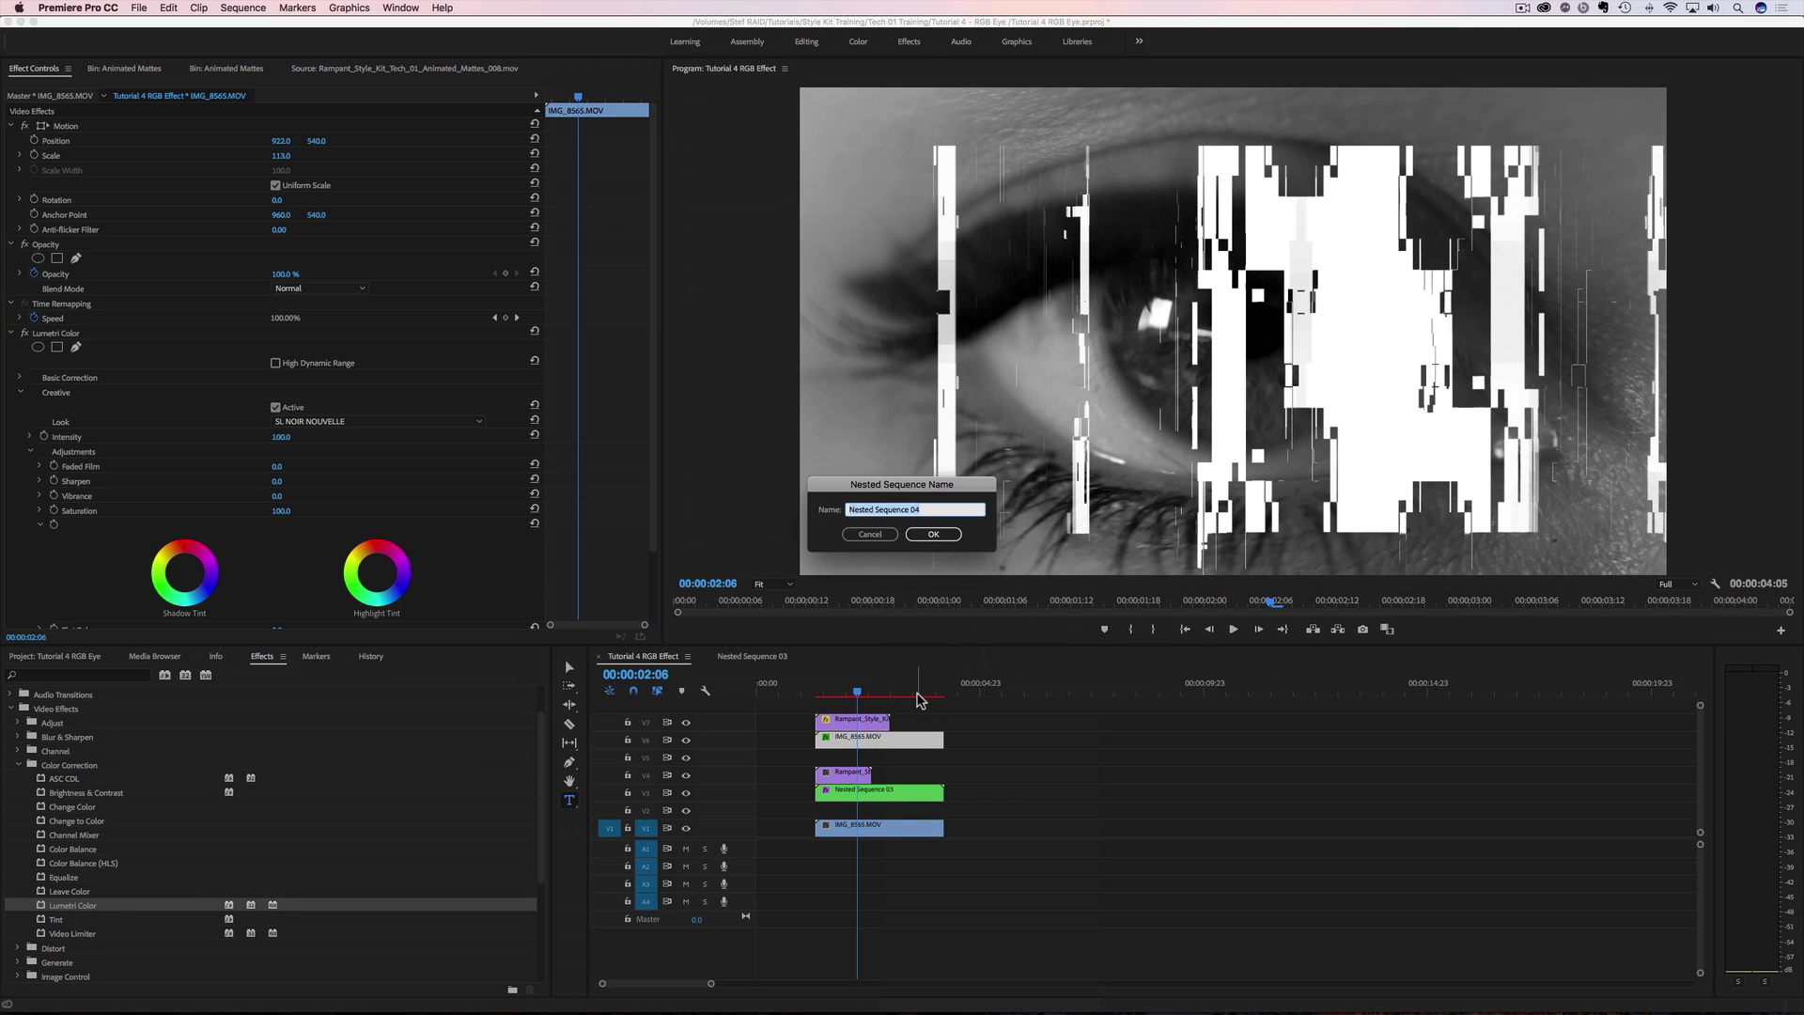
key(Return)
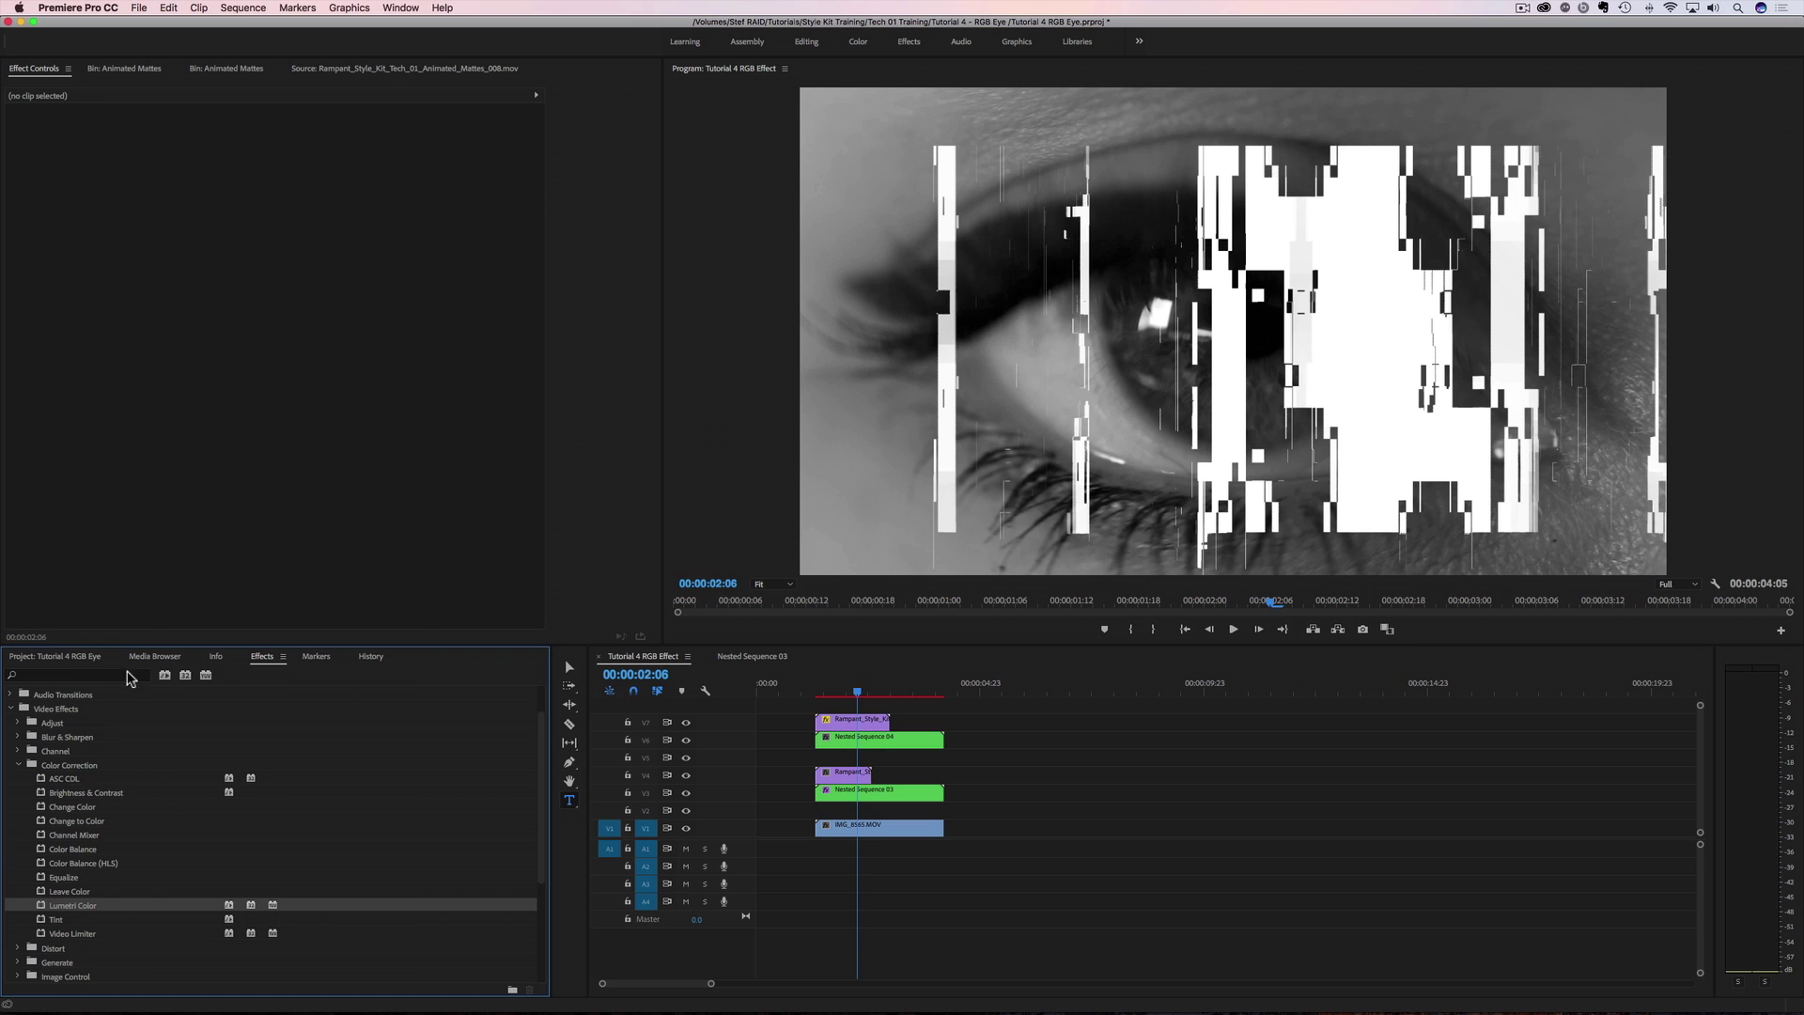
Apply Track Matte Key to Nested Sequence 04 and set its matte to Video 7.
click(86, 675)
text(track)
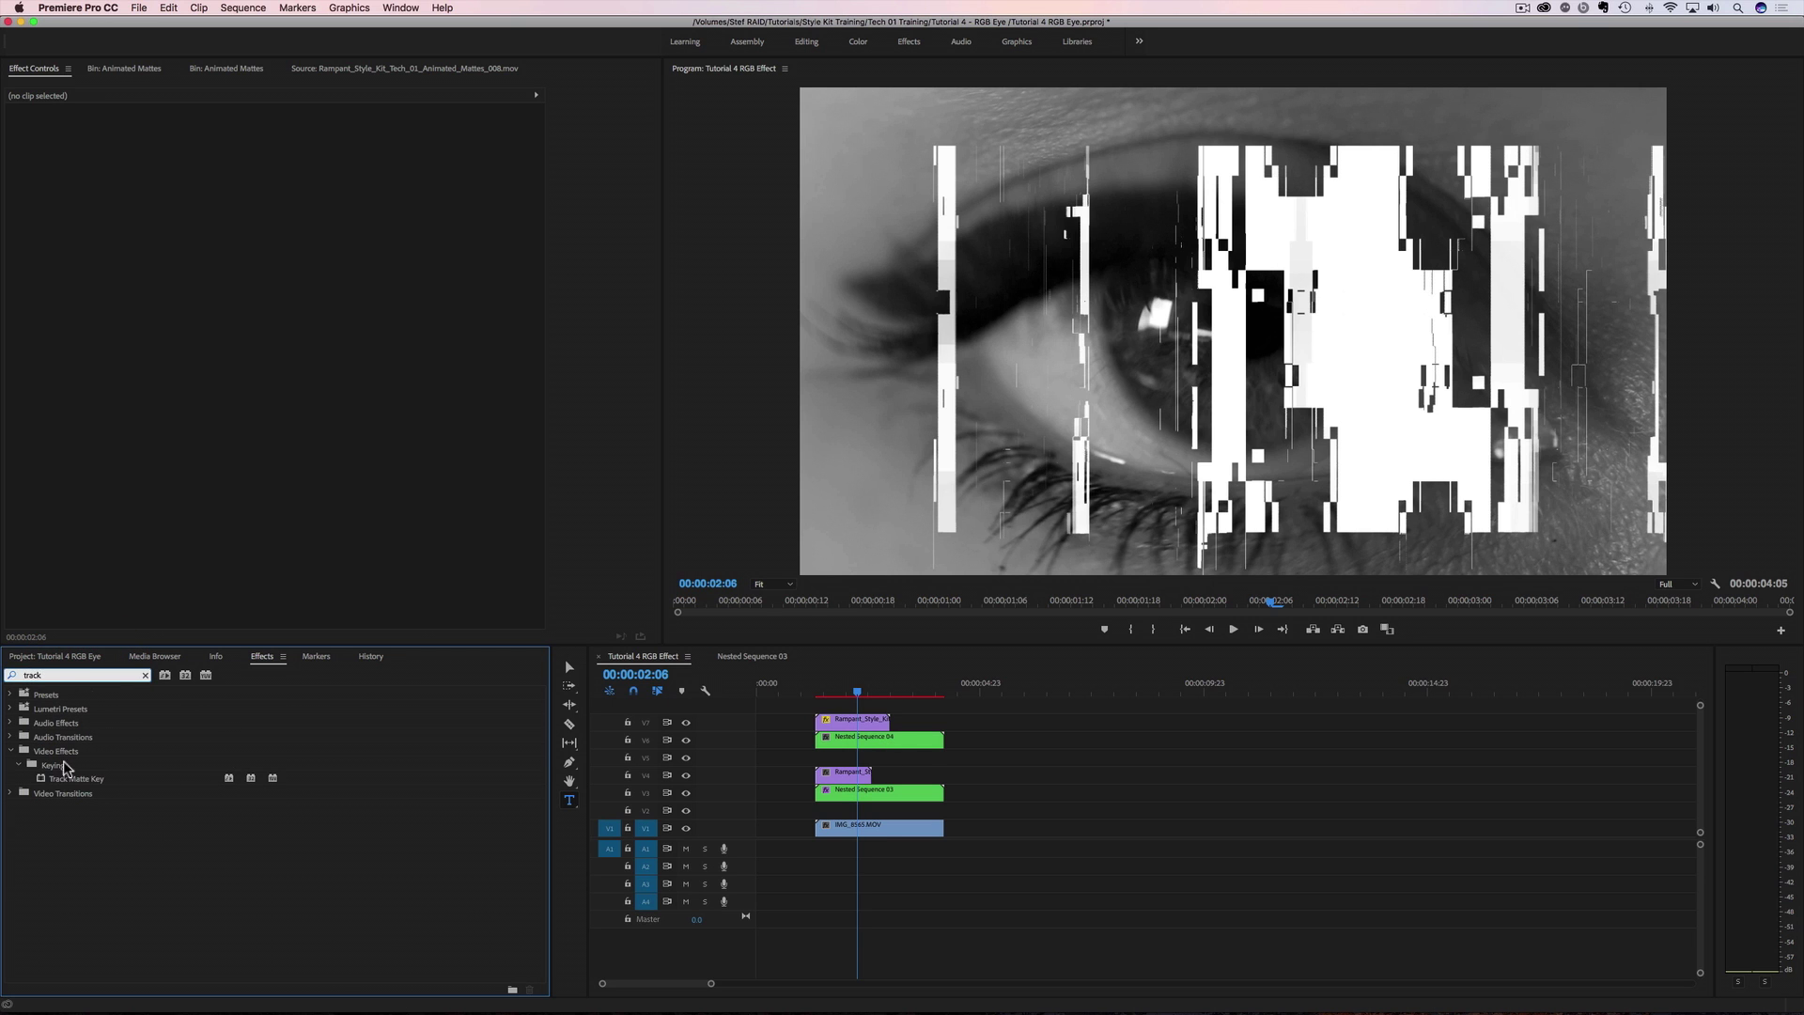
drag(65, 778, 854, 745)
click(300, 362)
click(303, 401)
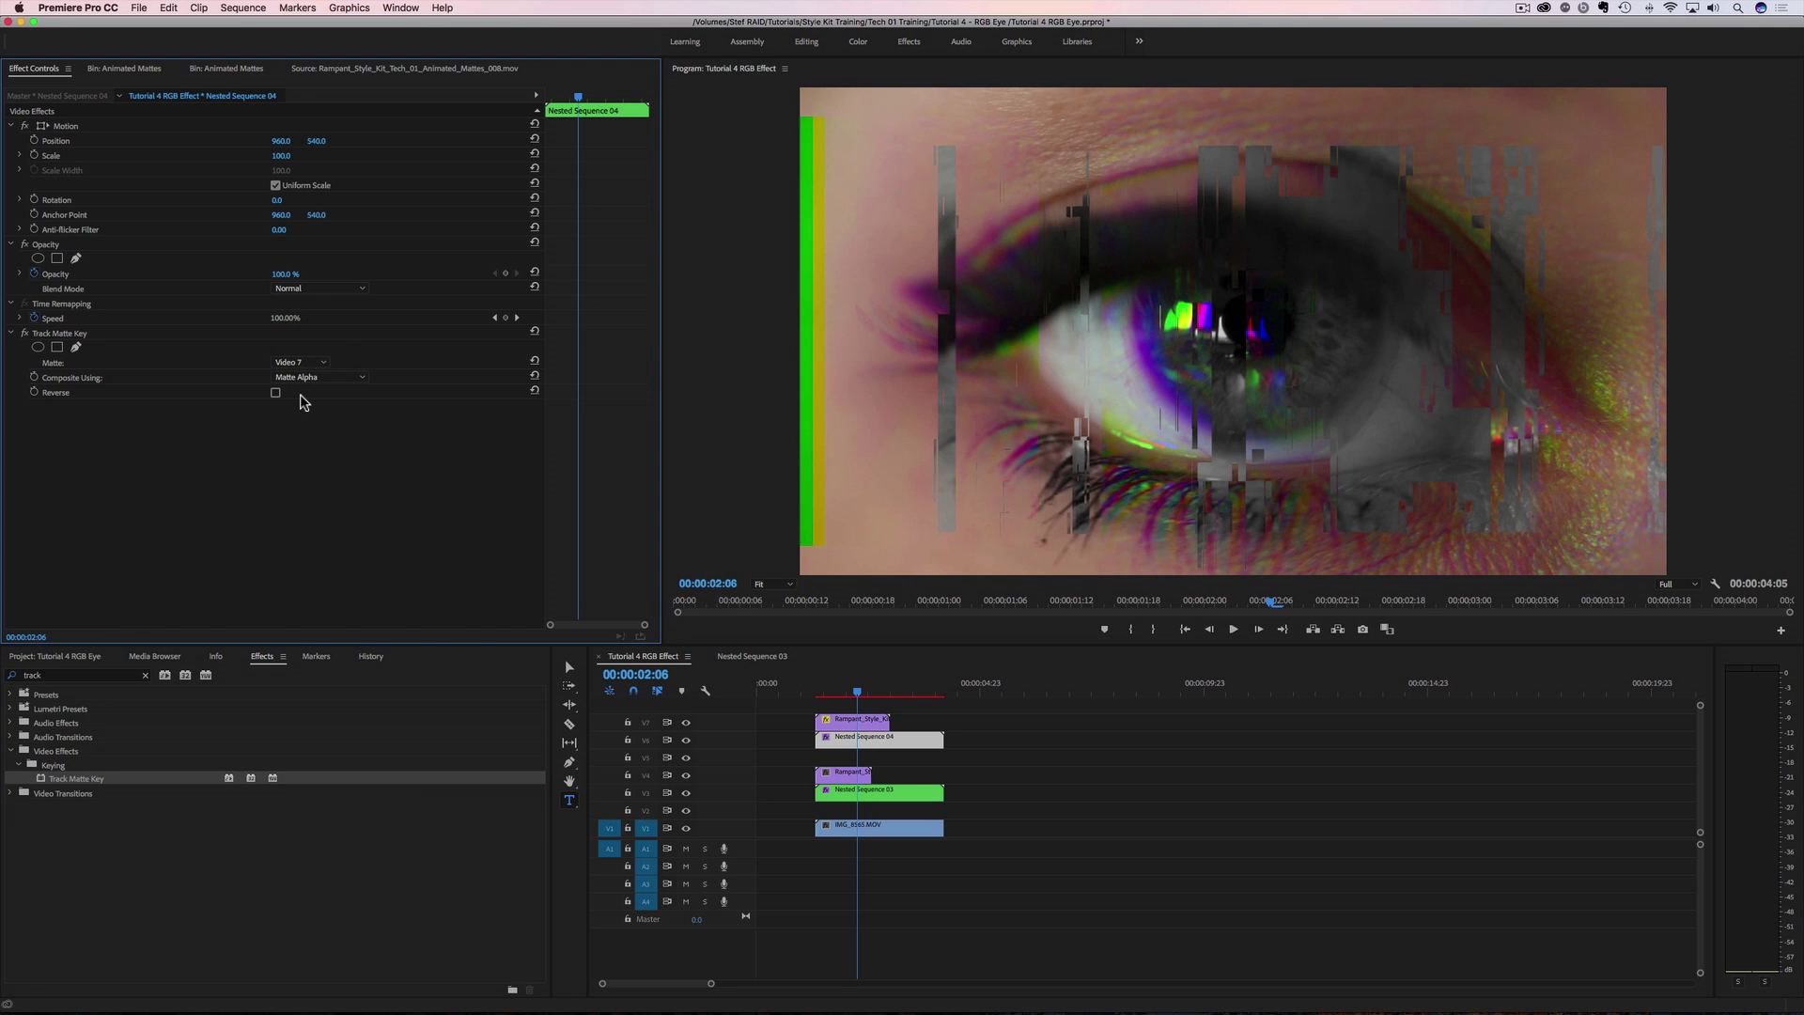
Scrub through the matted section and trim Nested Sequence 04 to end with the matte on V7.
mouse_move(858, 695)
mouse_down()
mouse_move(817, 697)
mouse_move(849, 701)
mouse_up()
drag(875, 703, 810, 697)
click(891, 700)
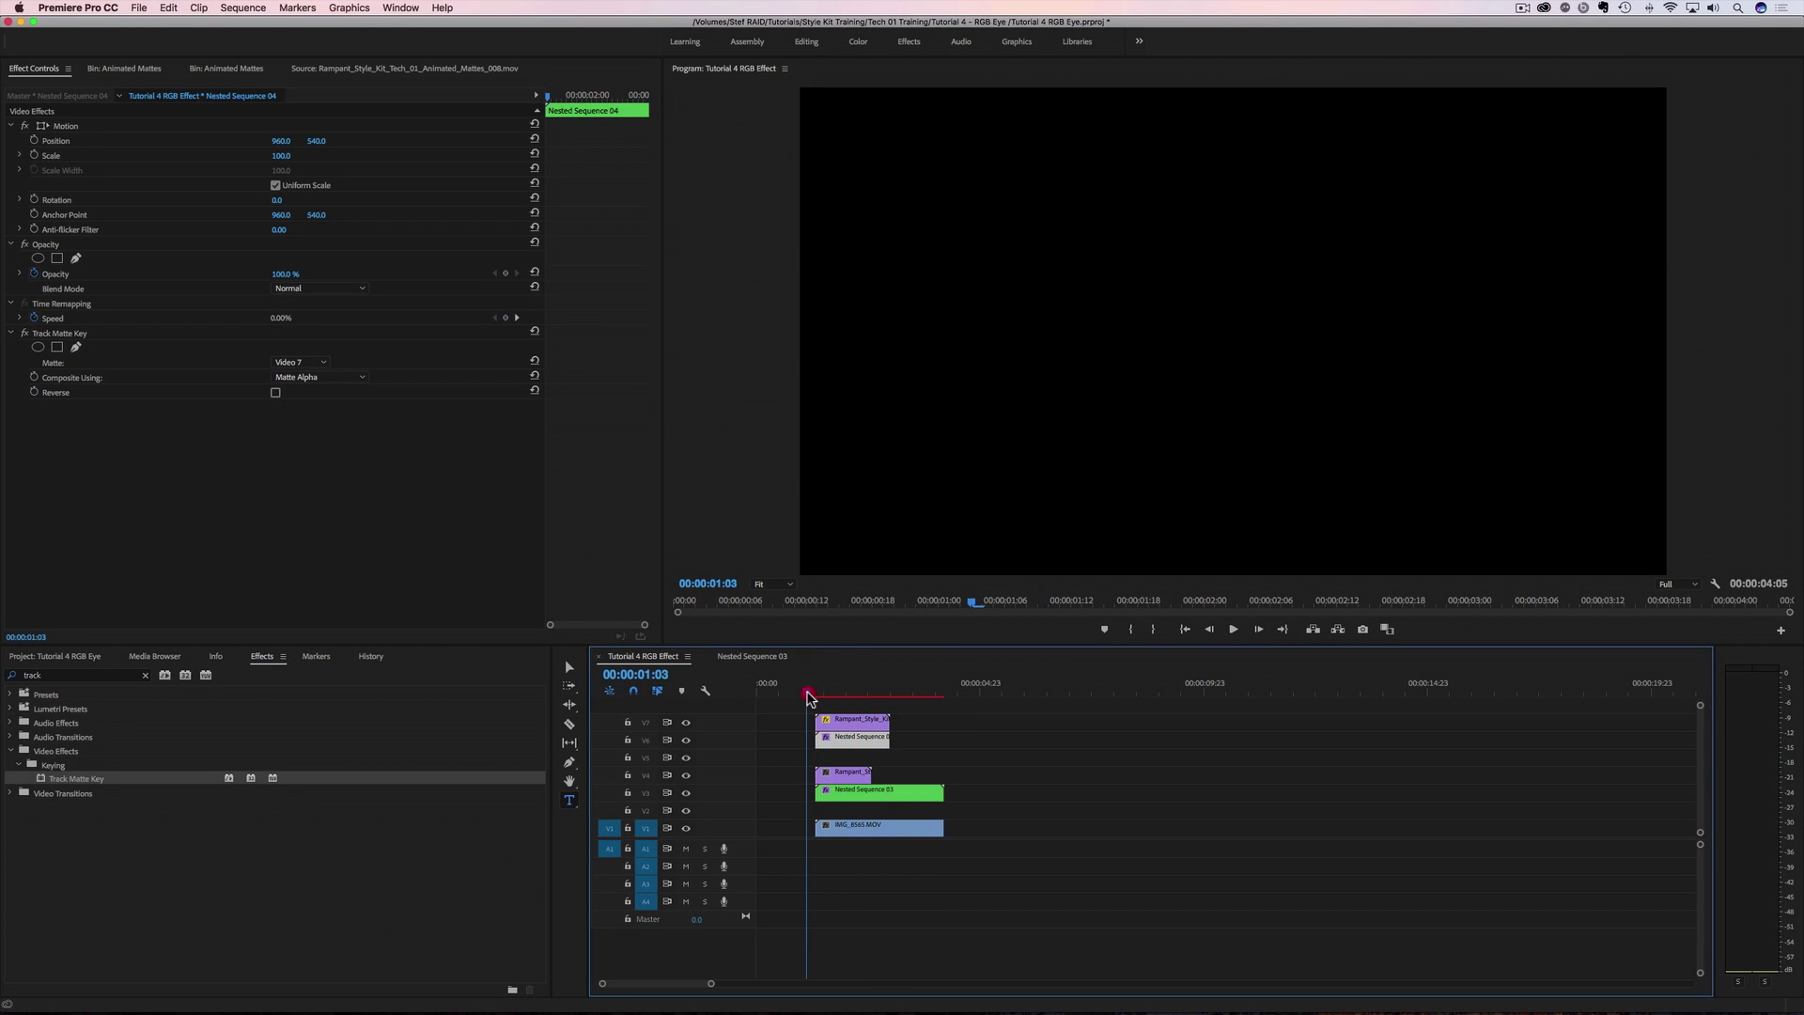
Play back the composite repeatedly from before the clips to examine the color split and black-and-white matte reveals.
click(811, 698)
key(space)
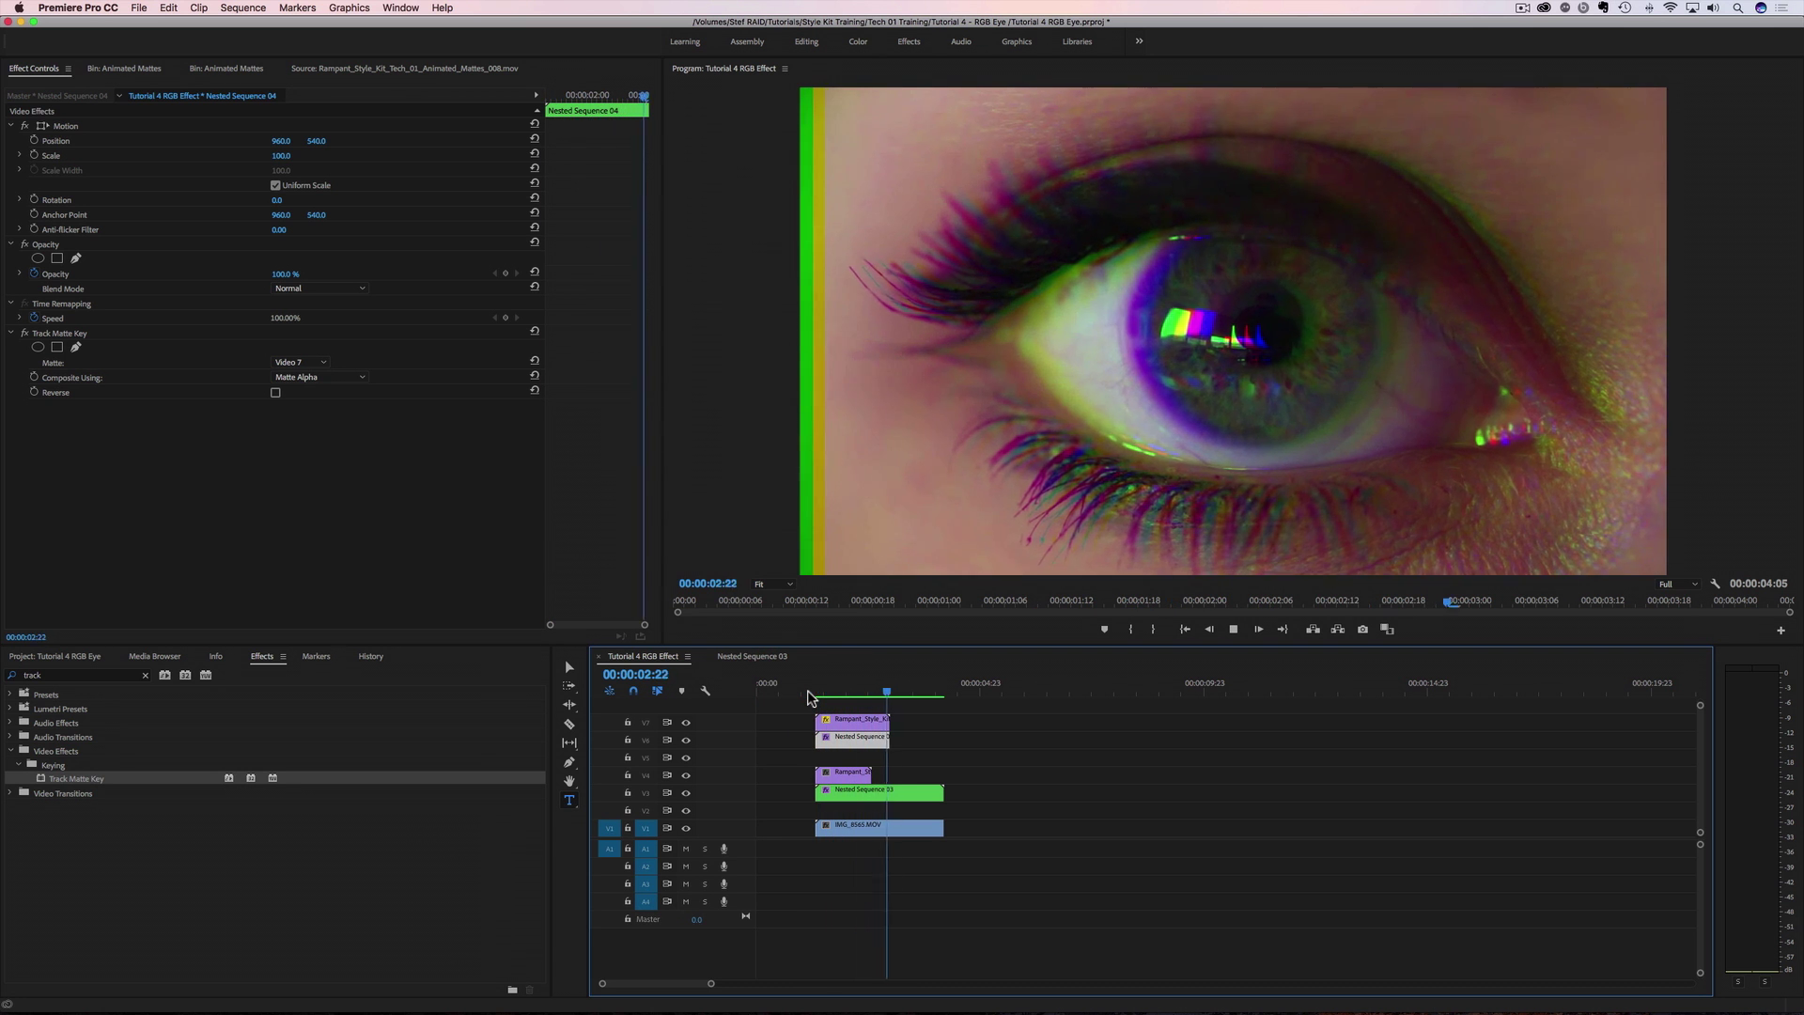
click(798, 697)
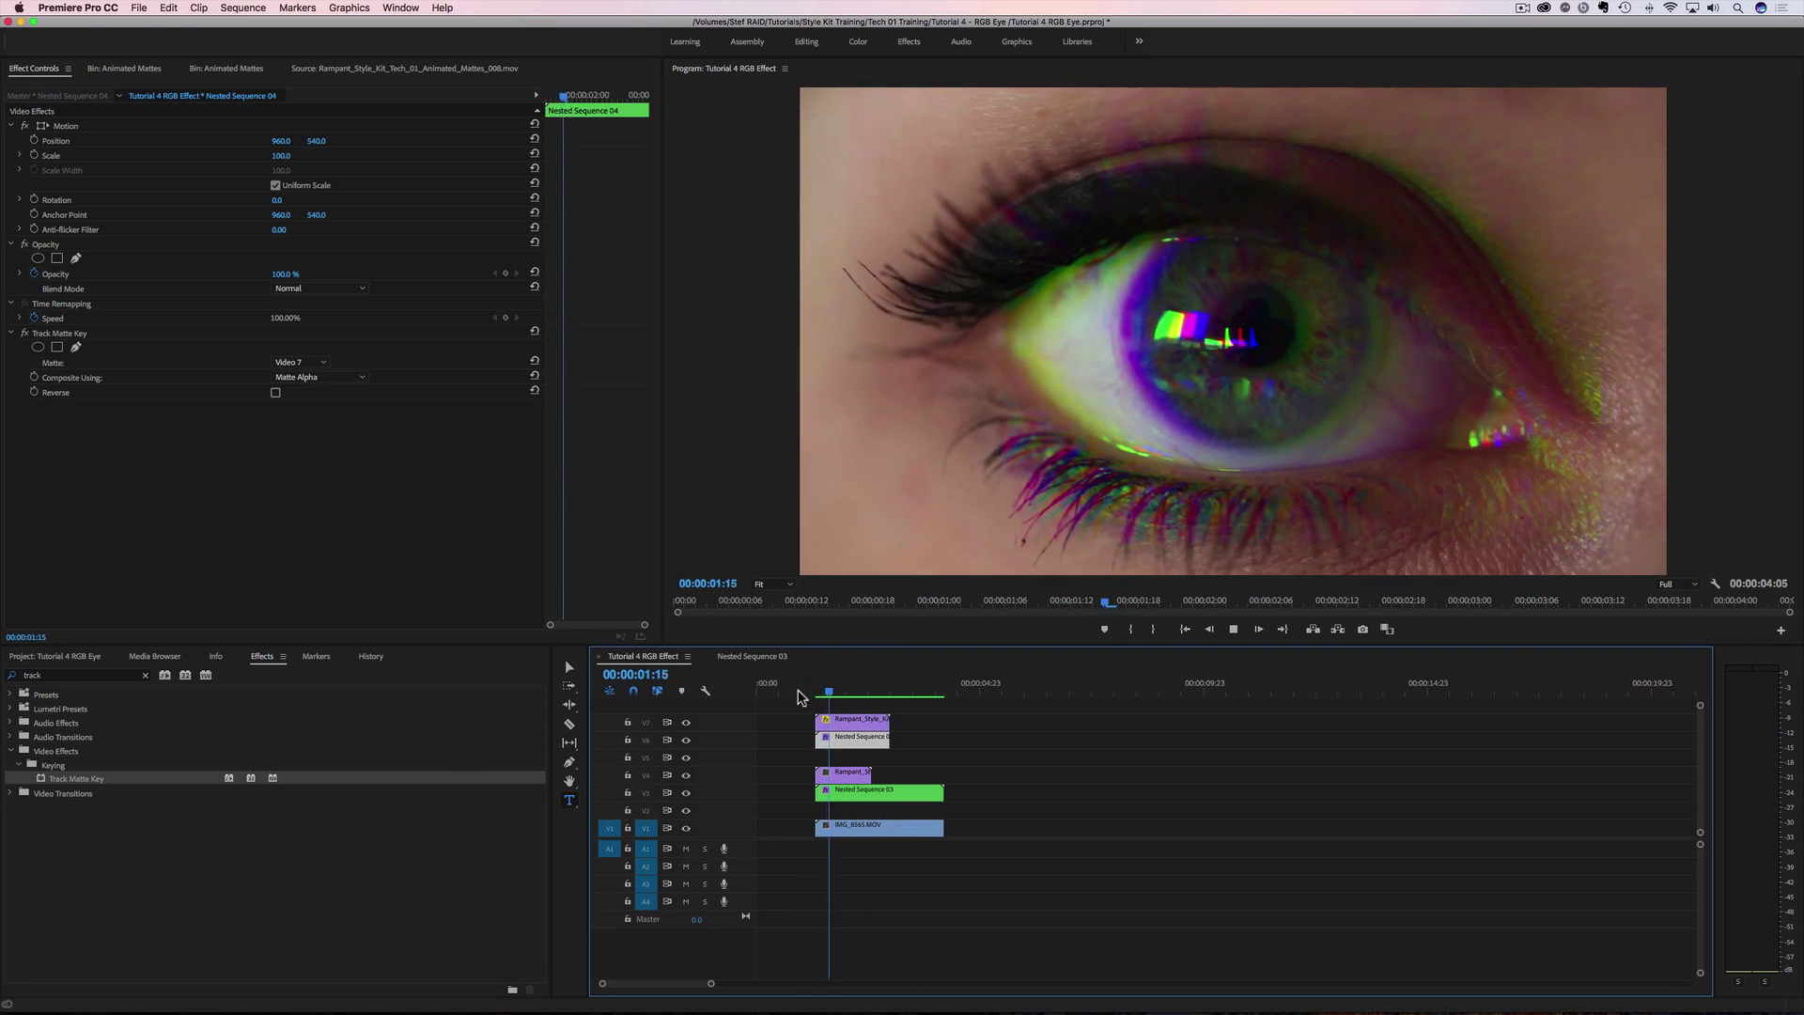
key(space)
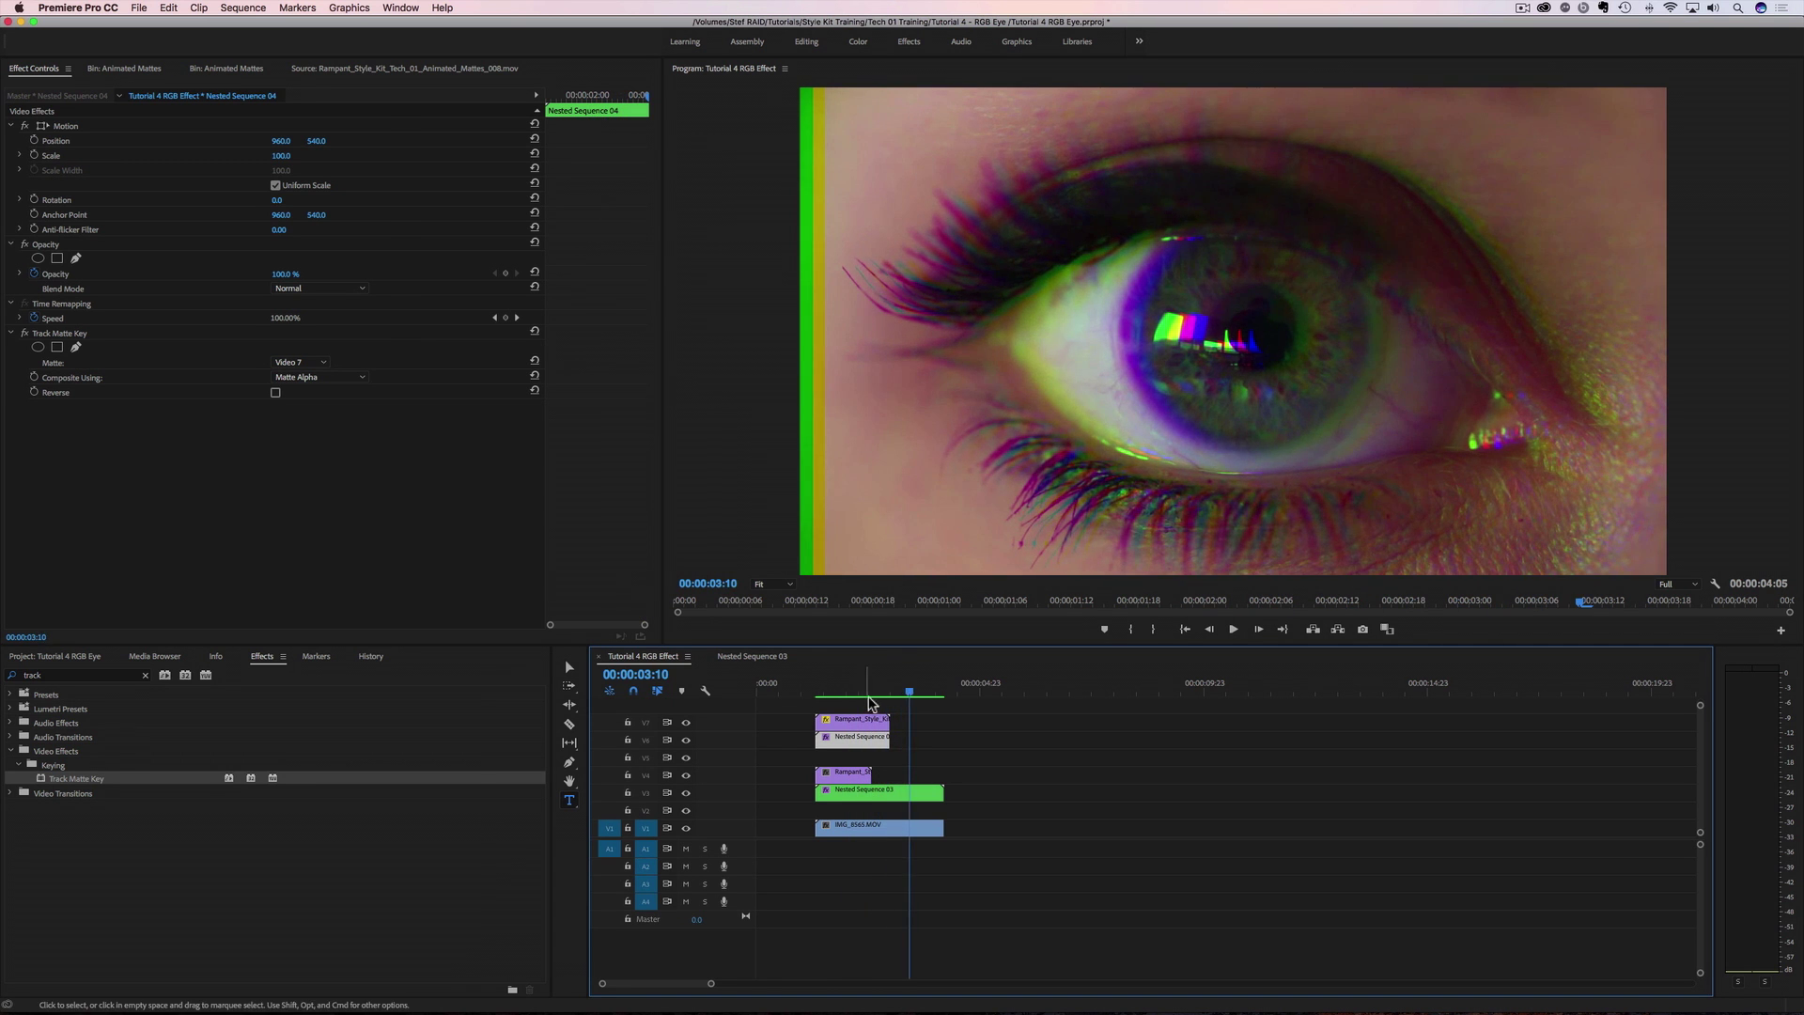
click(800, 697)
key(space)
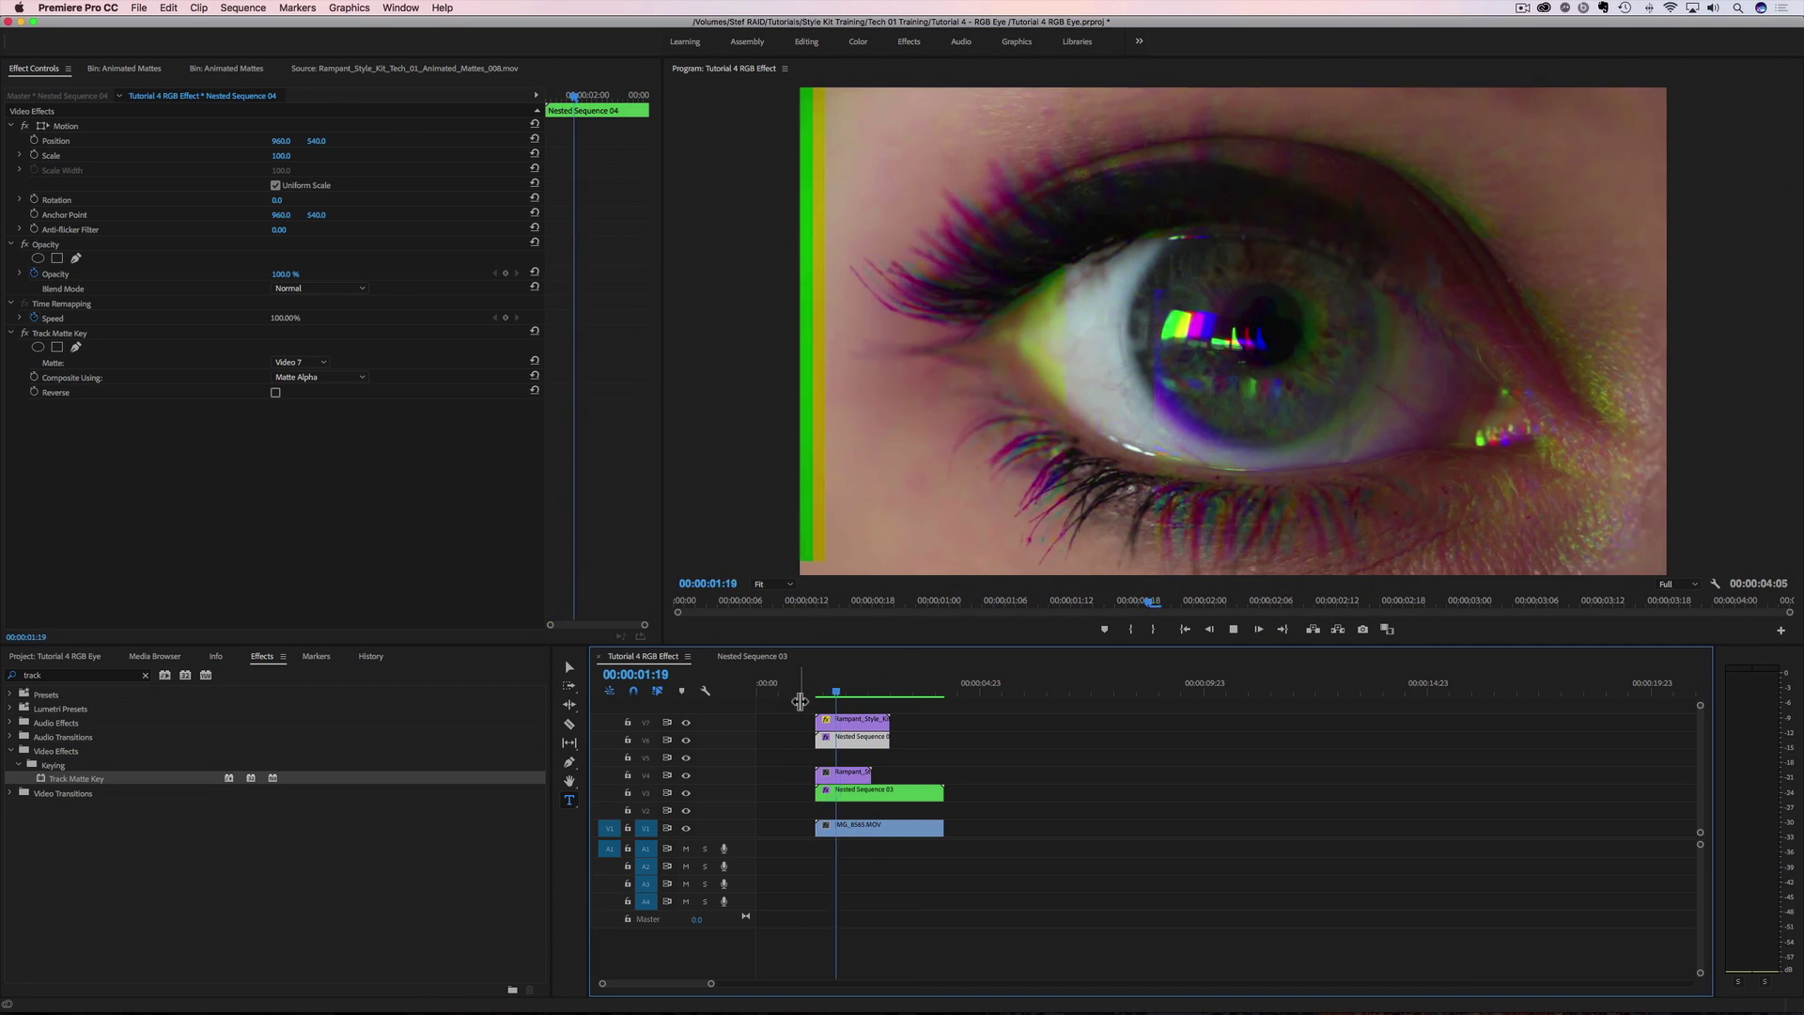
key(space)
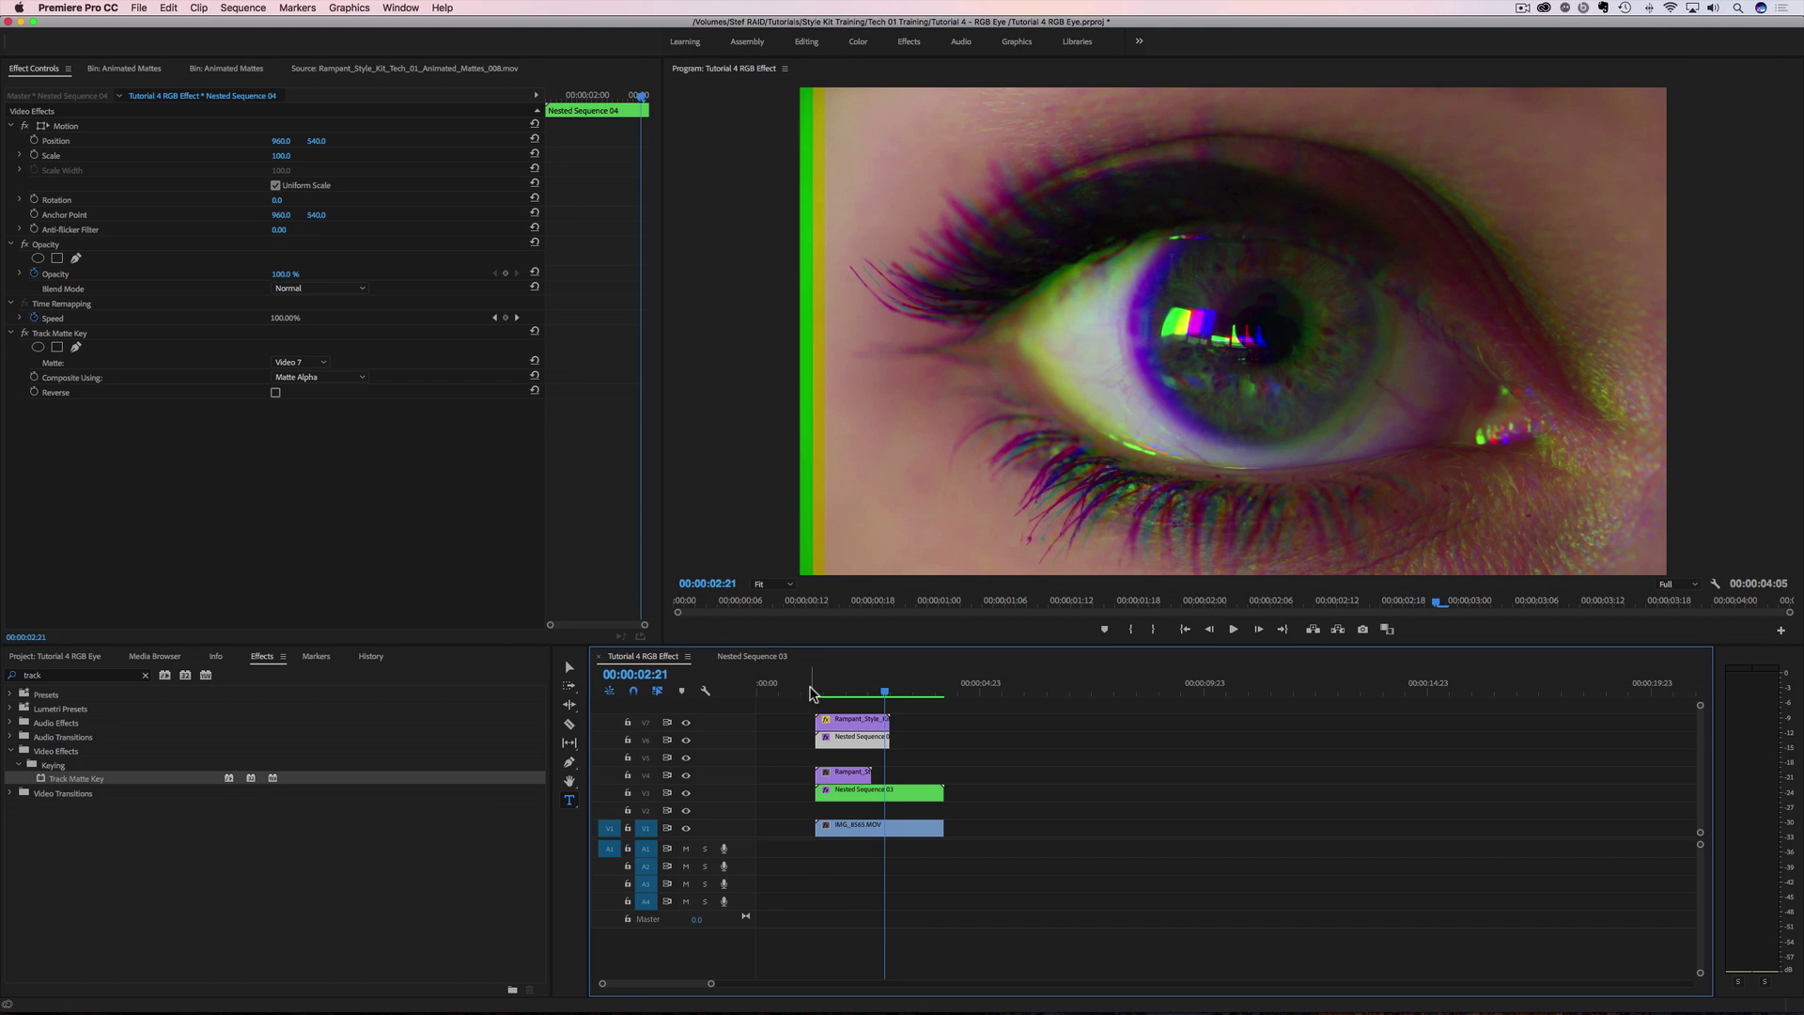
click(808, 693)
click(796, 697)
key(space)
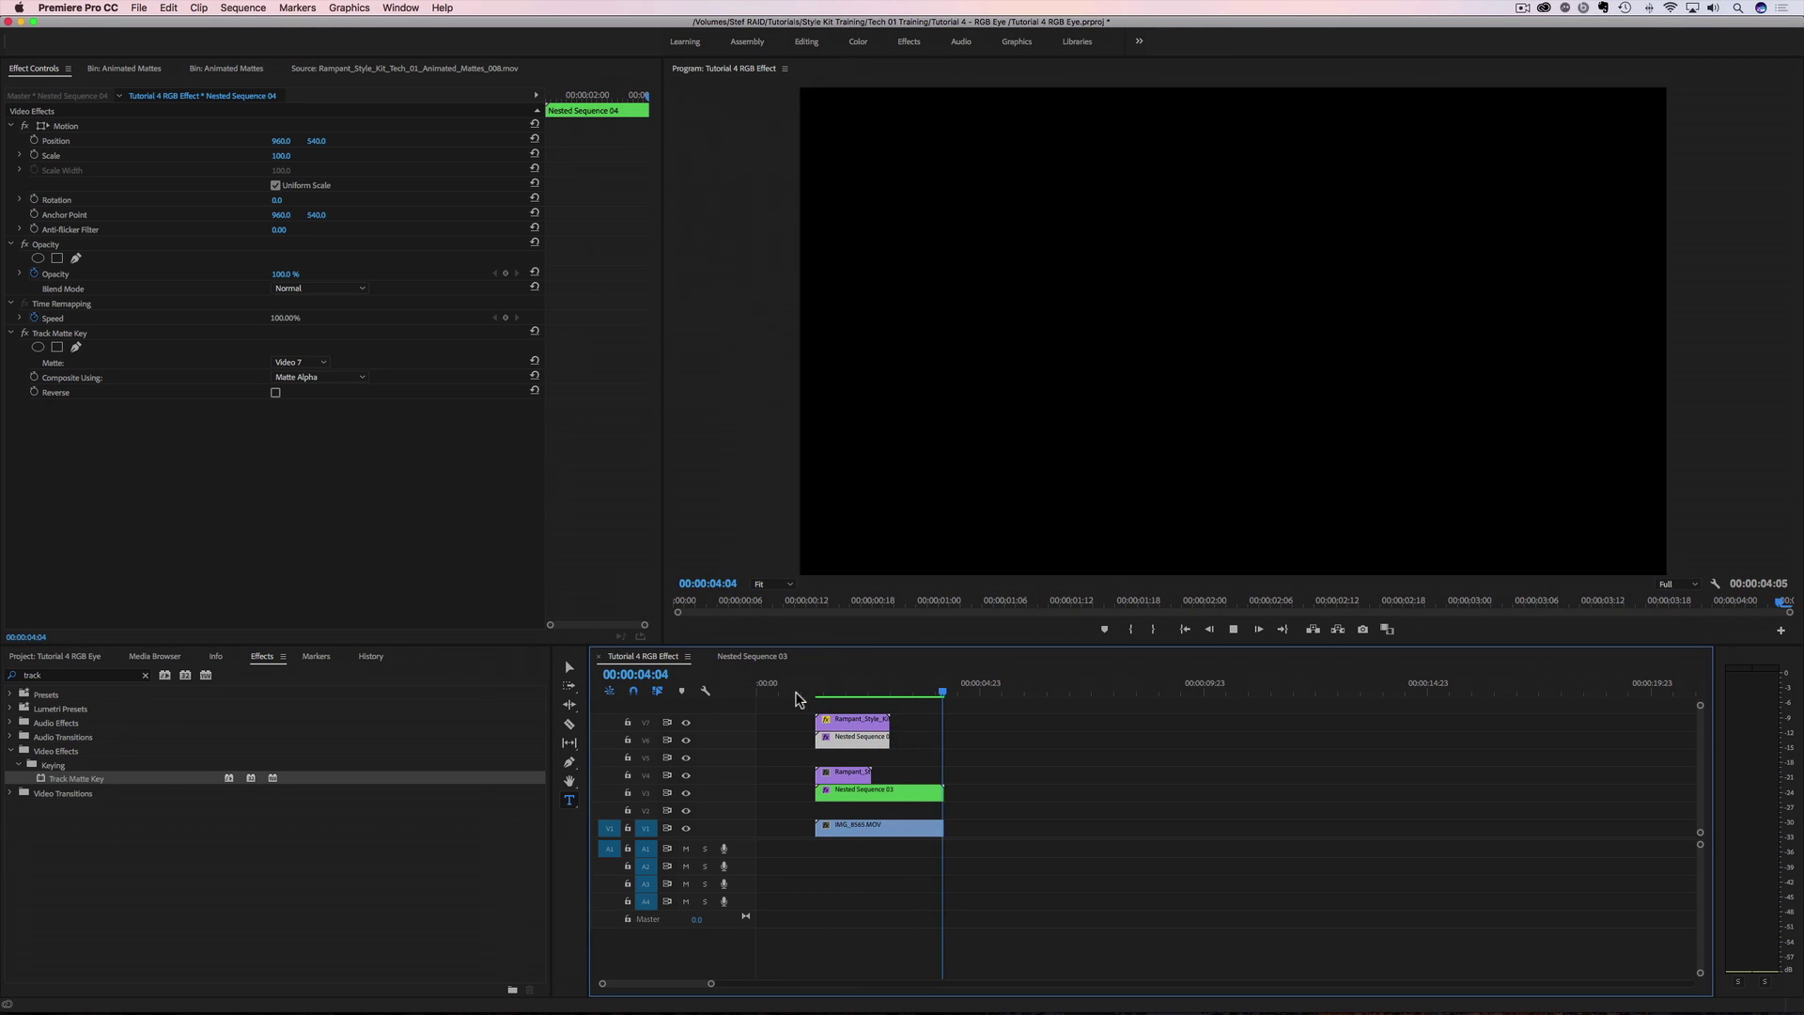
drag(853, 697, 803, 705)
key(space)
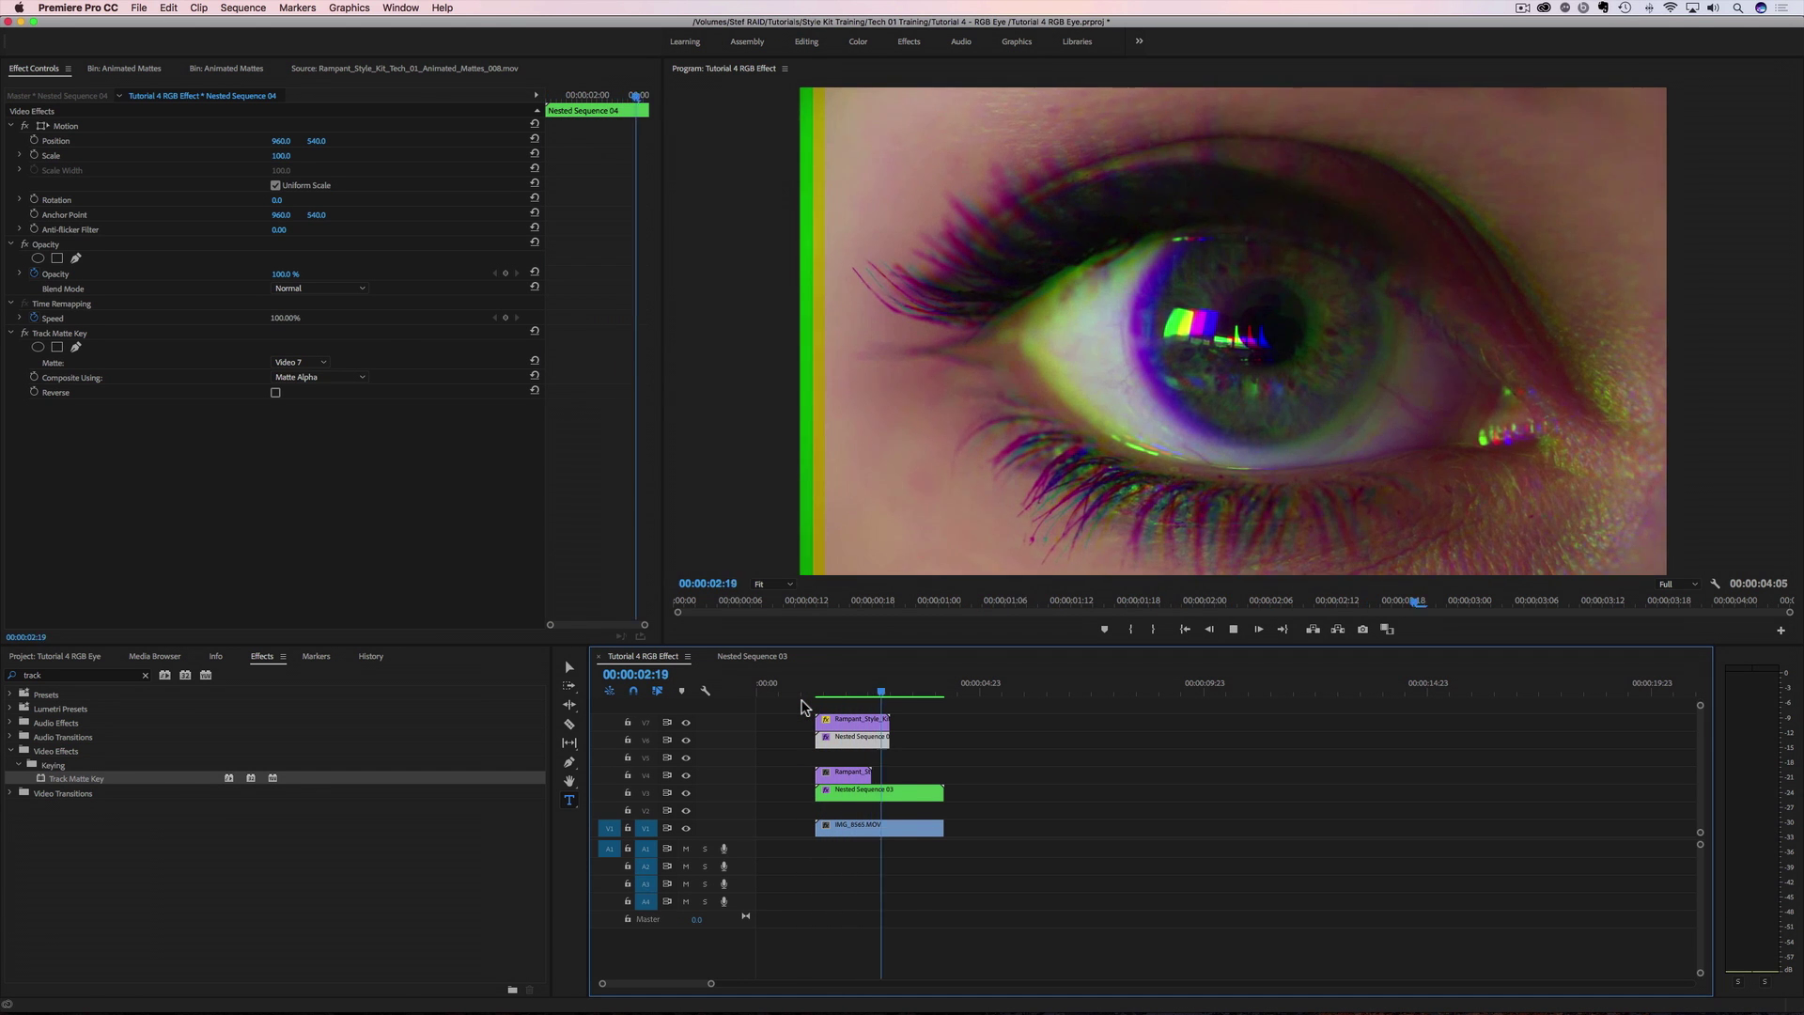
key(space)
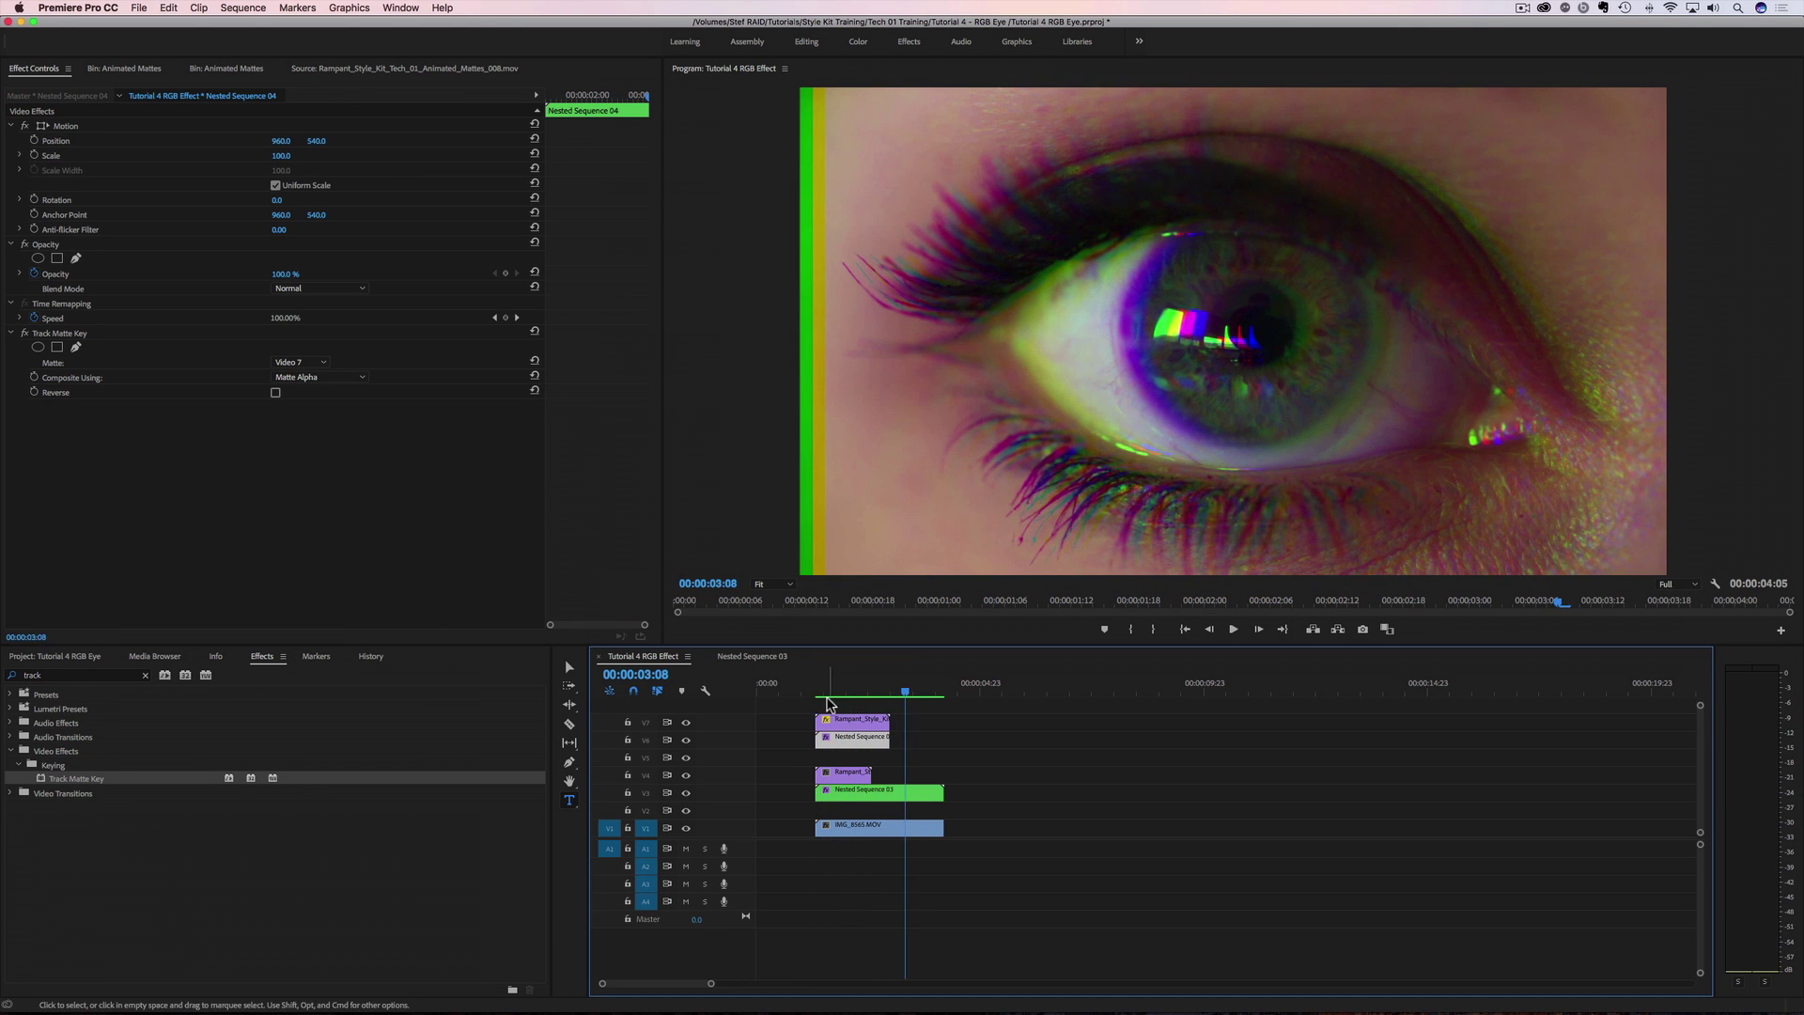
Open the Animated Elements bin from the project, dock it with the other bins and enlarge its thumbnails.
click(57, 657)
scroll(305, 888, up, 1)
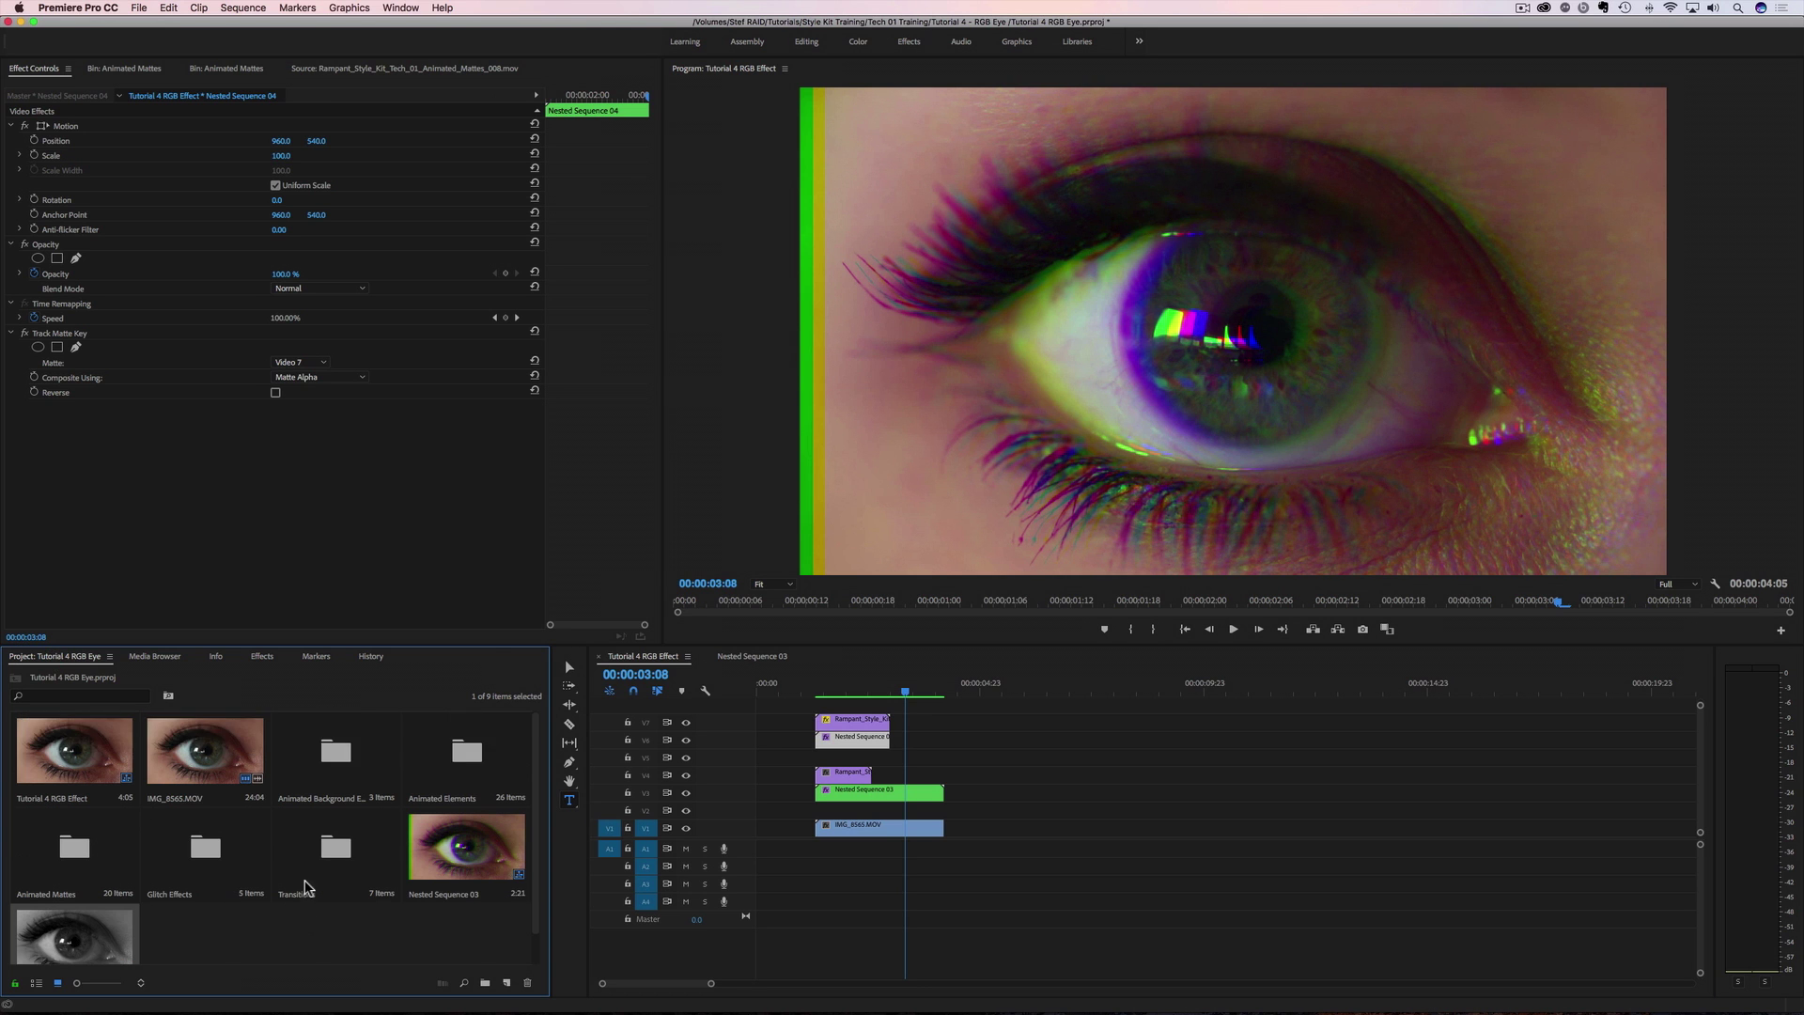
double_click(451, 767)
drag(455, 753, 194, 71)
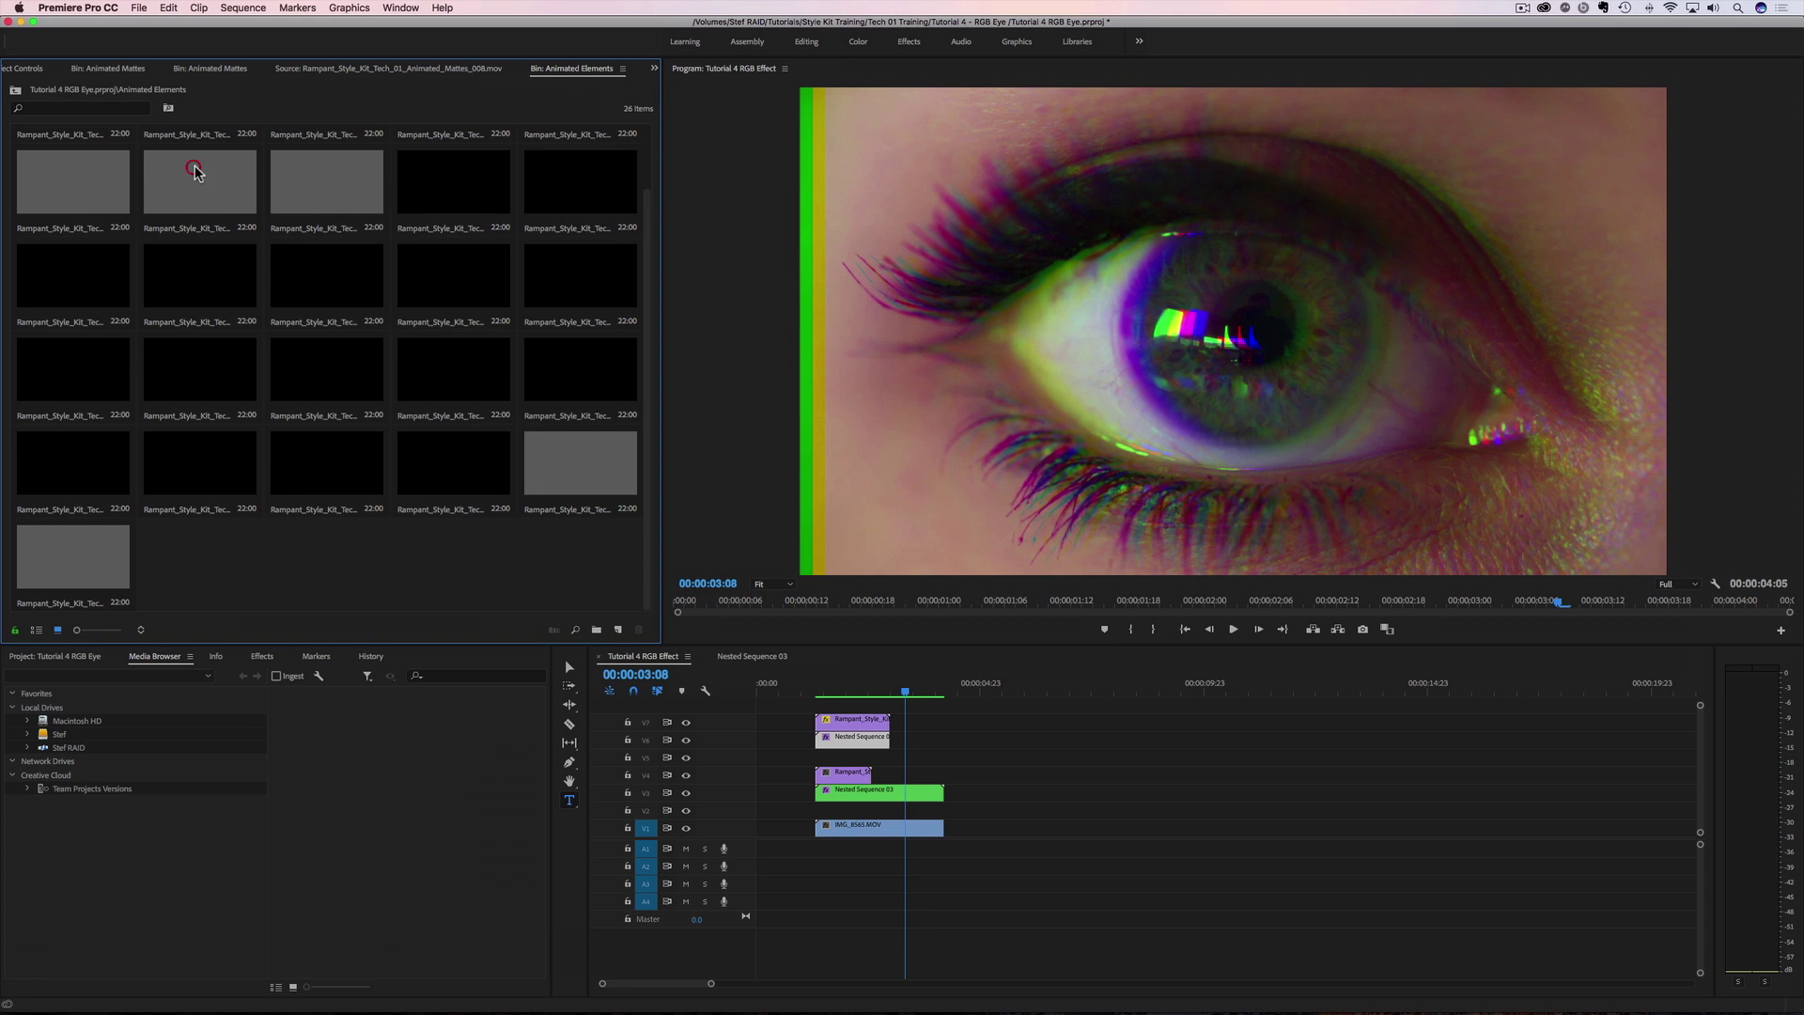
drag(78, 631, 87, 631)
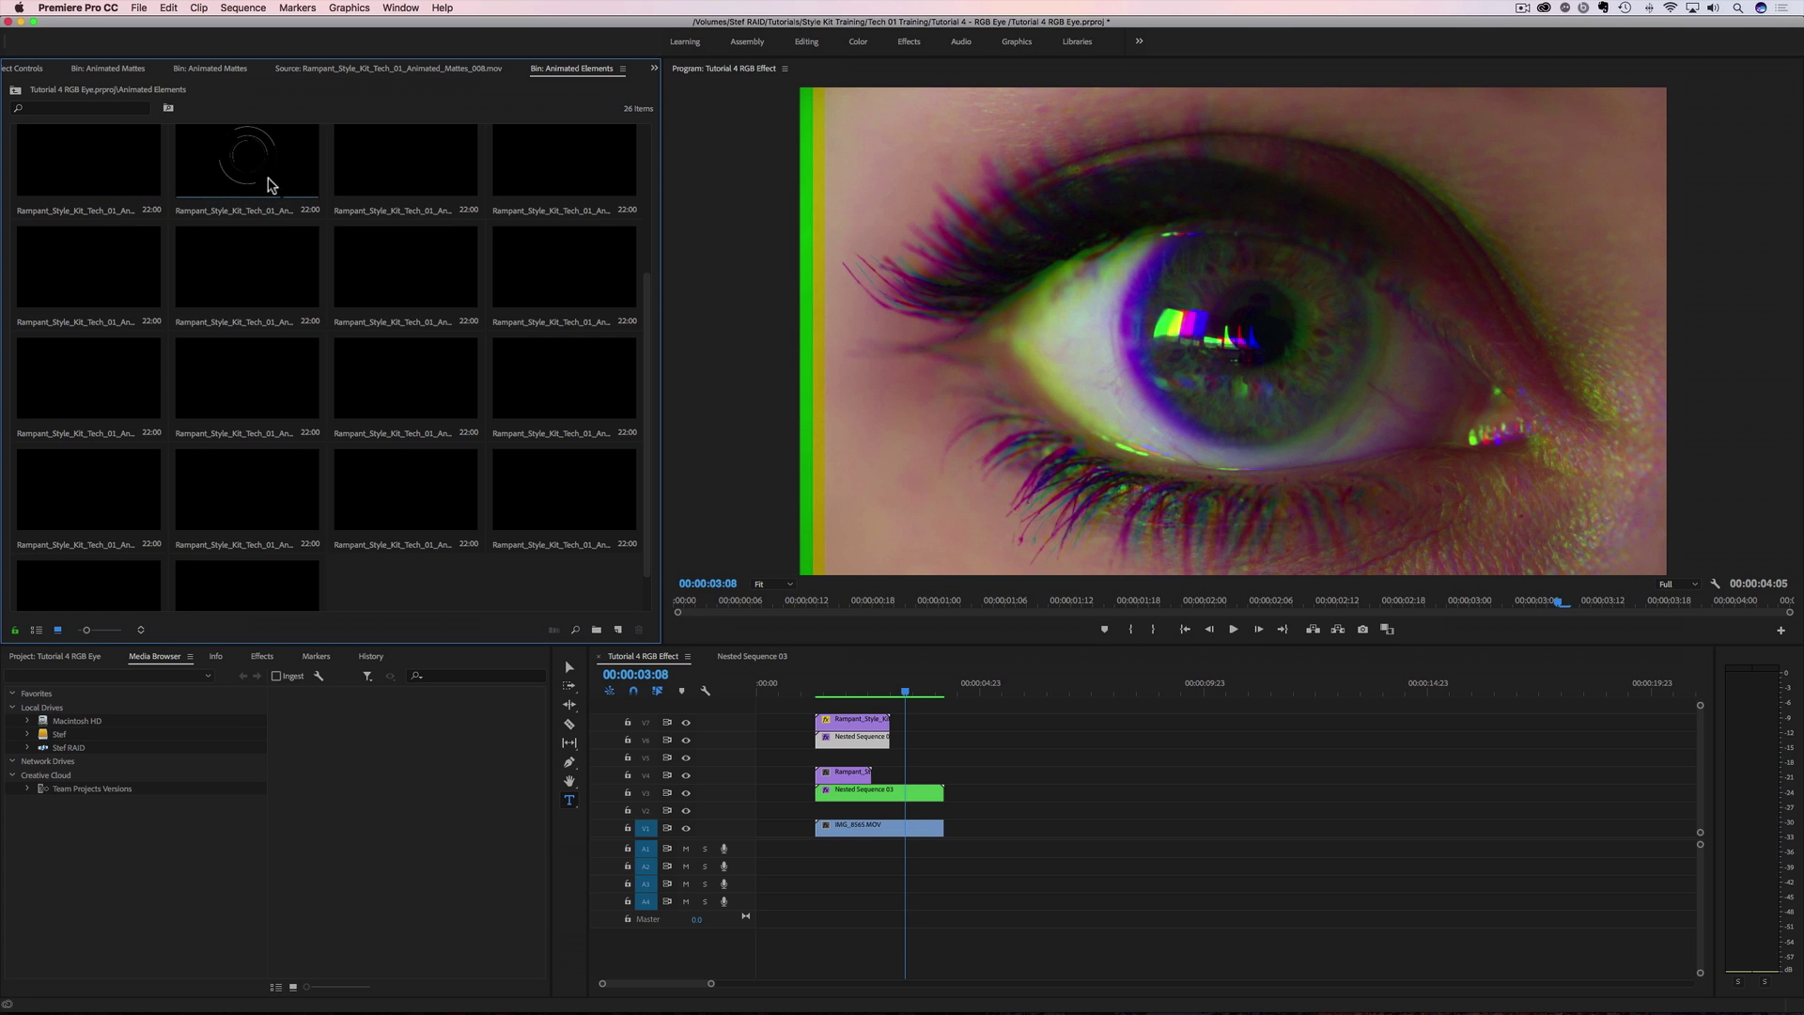
Place the Rampant_Style_Kit_Tech_01_Animated_Elements_Circle_003.mov clip on V8, aligned with the start of the other clips.
click(219, 165)
drag(210, 165, 964, 712)
click(977, 713)
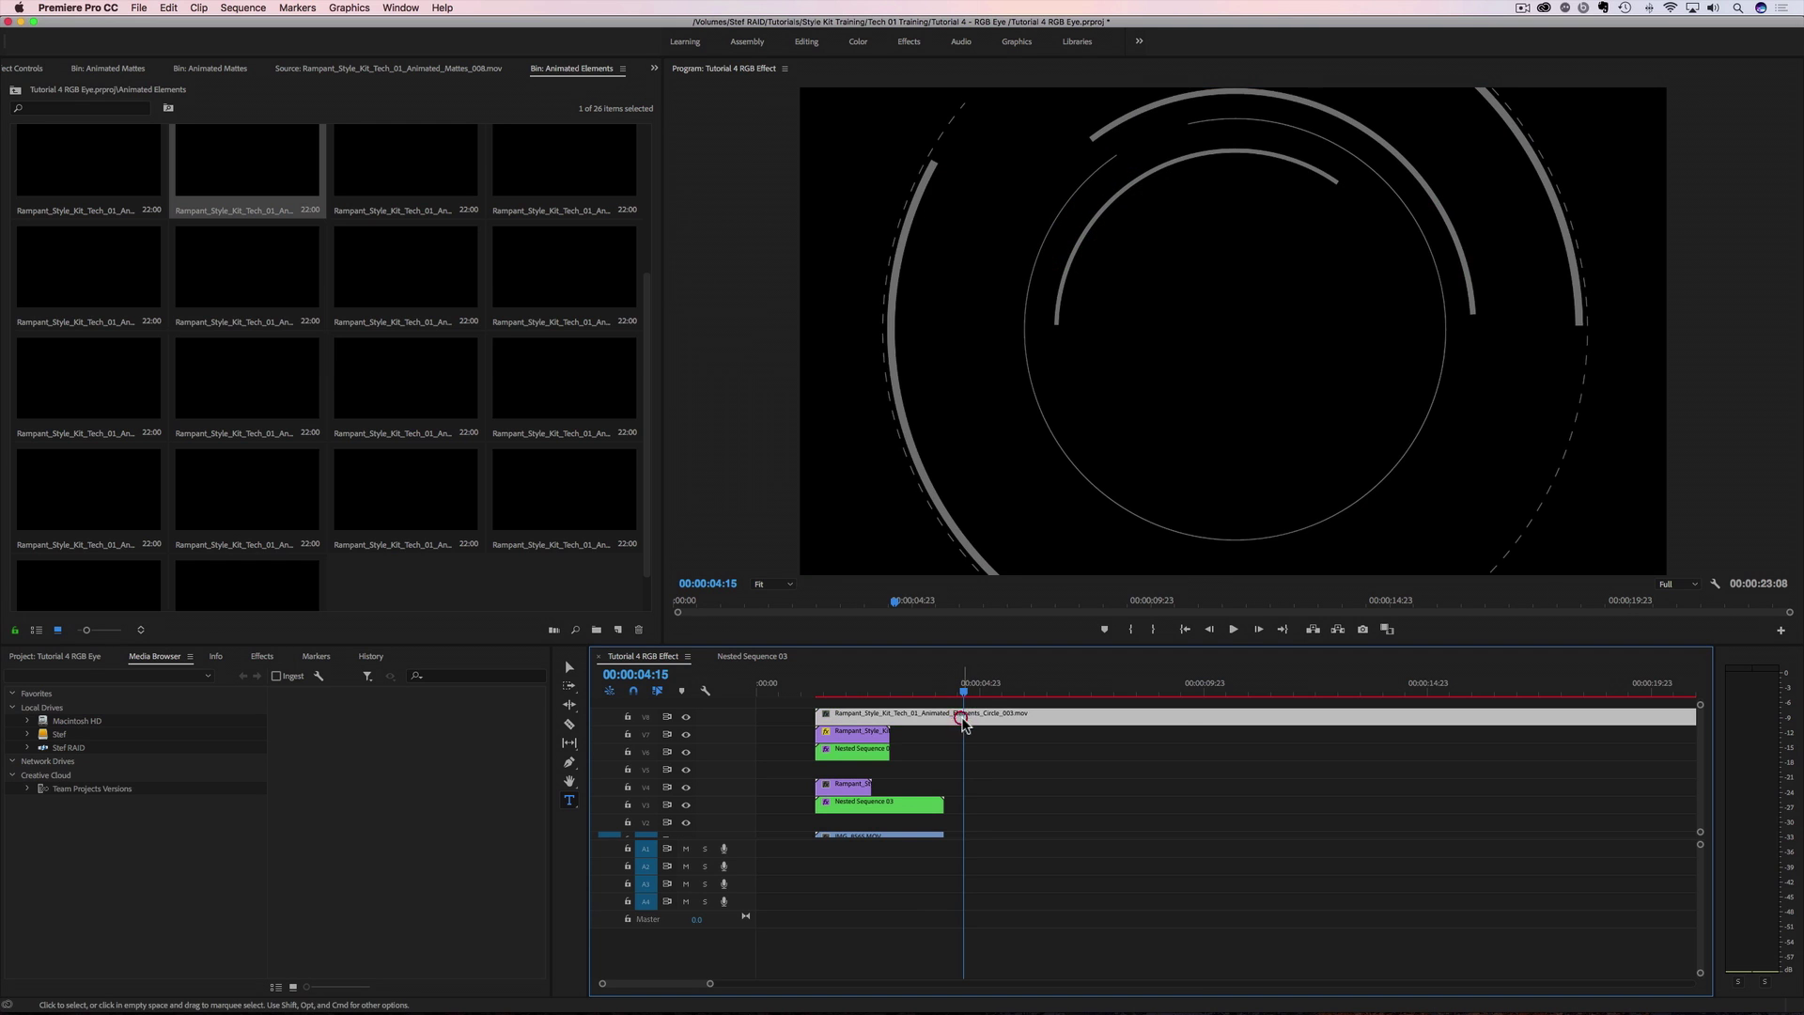
Set the circle clip's speed to 400% and trim its end to match the eye clip.
right_click(977, 713)
click(1024, 762)
key(Return)
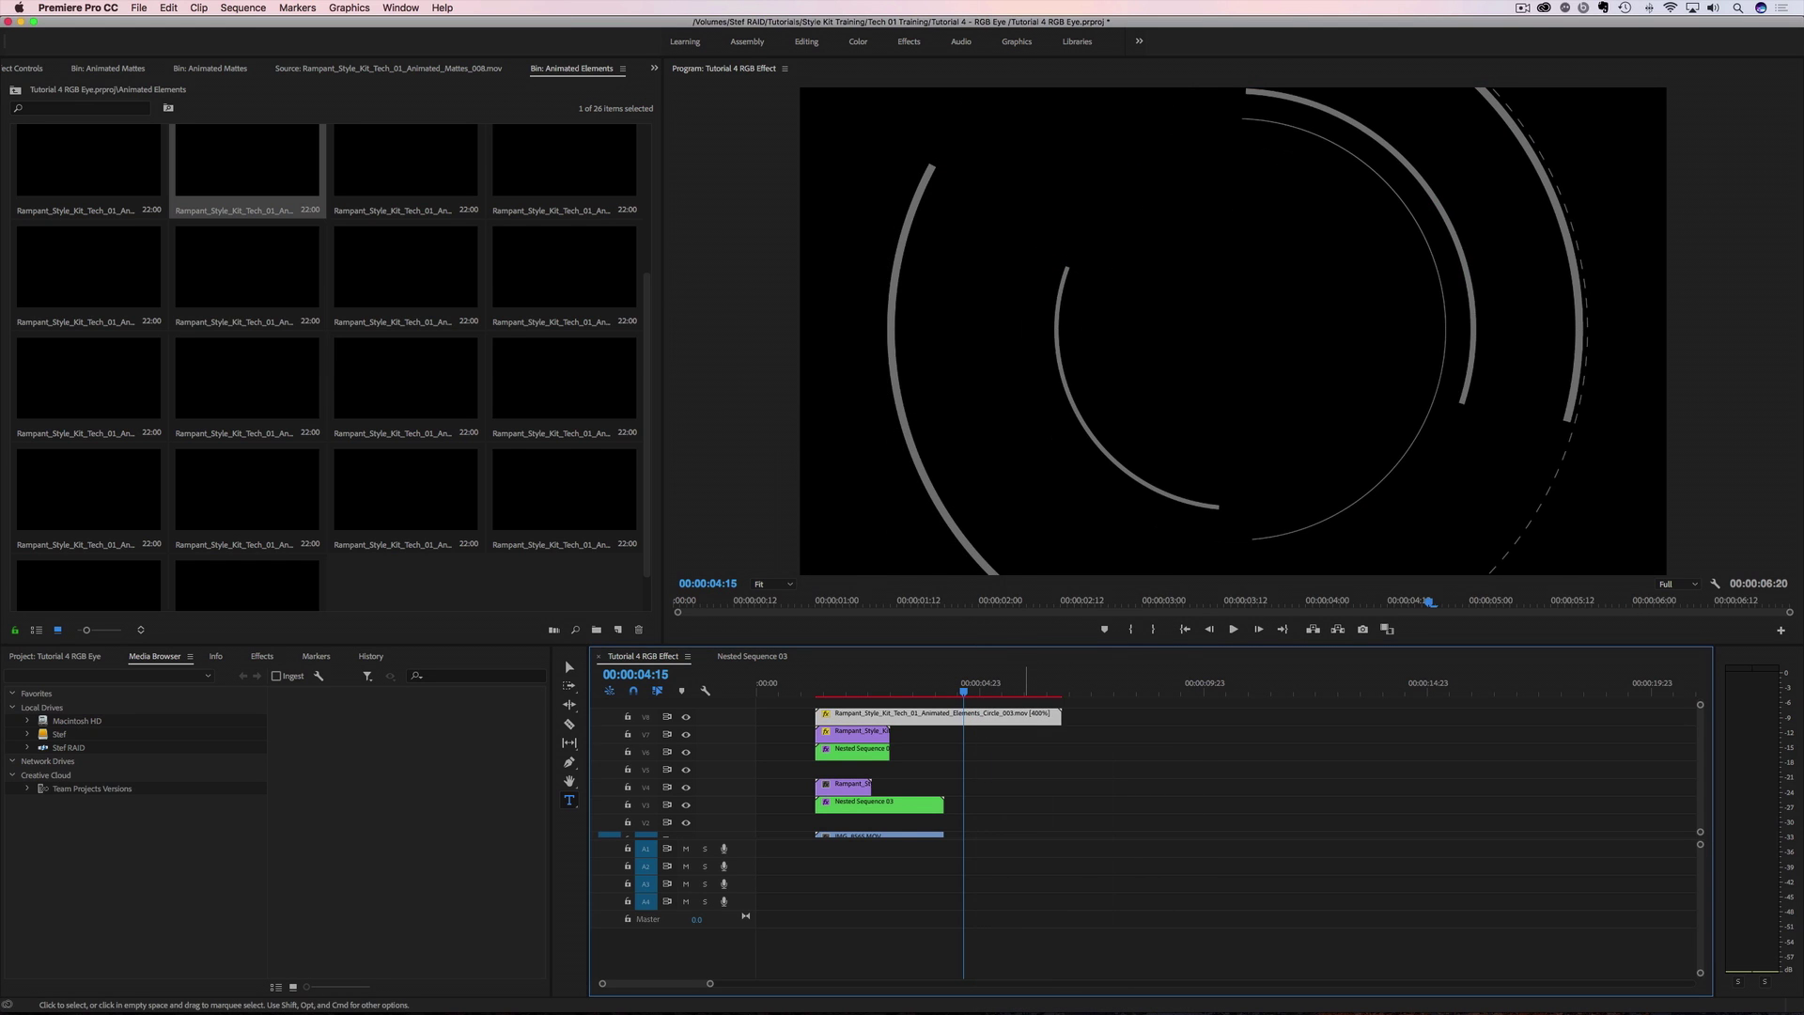
drag(1045, 715, 876, 693)
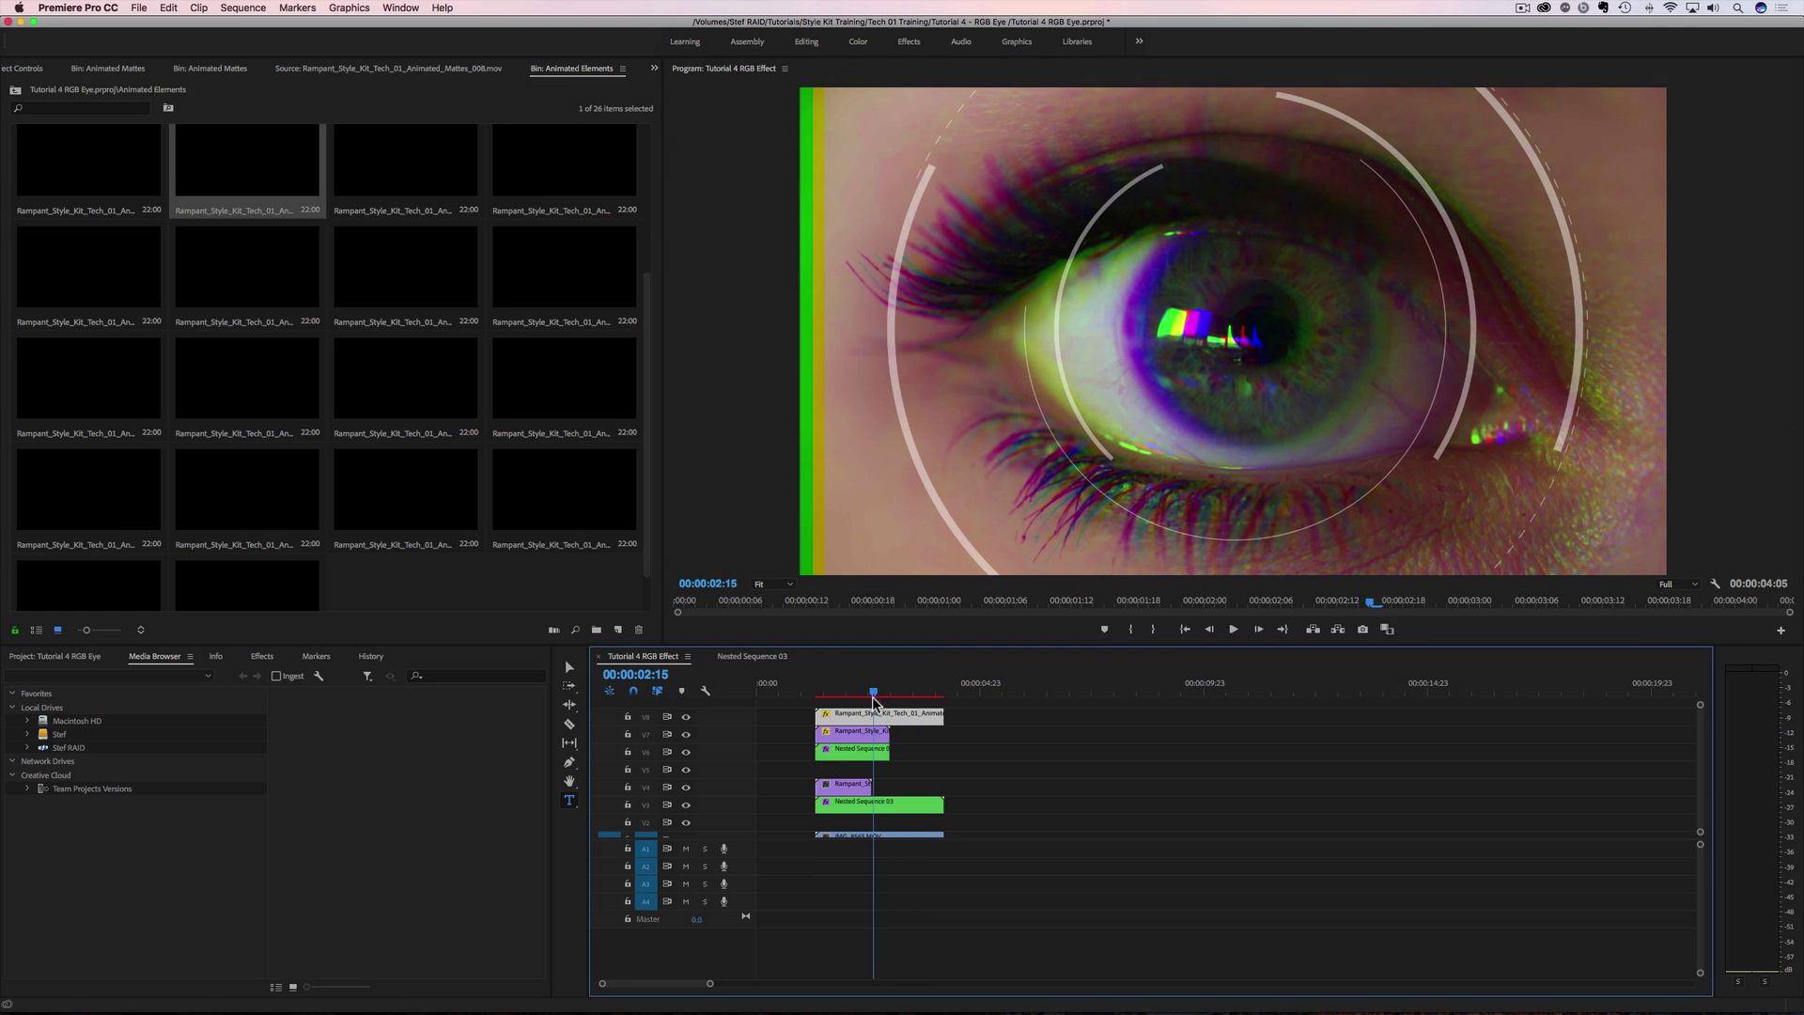
Set the circle clip's blend mode to Overlay, play back the result and return the playhead to 00:00:02:15.
click(33, 71)
click(311, 289)
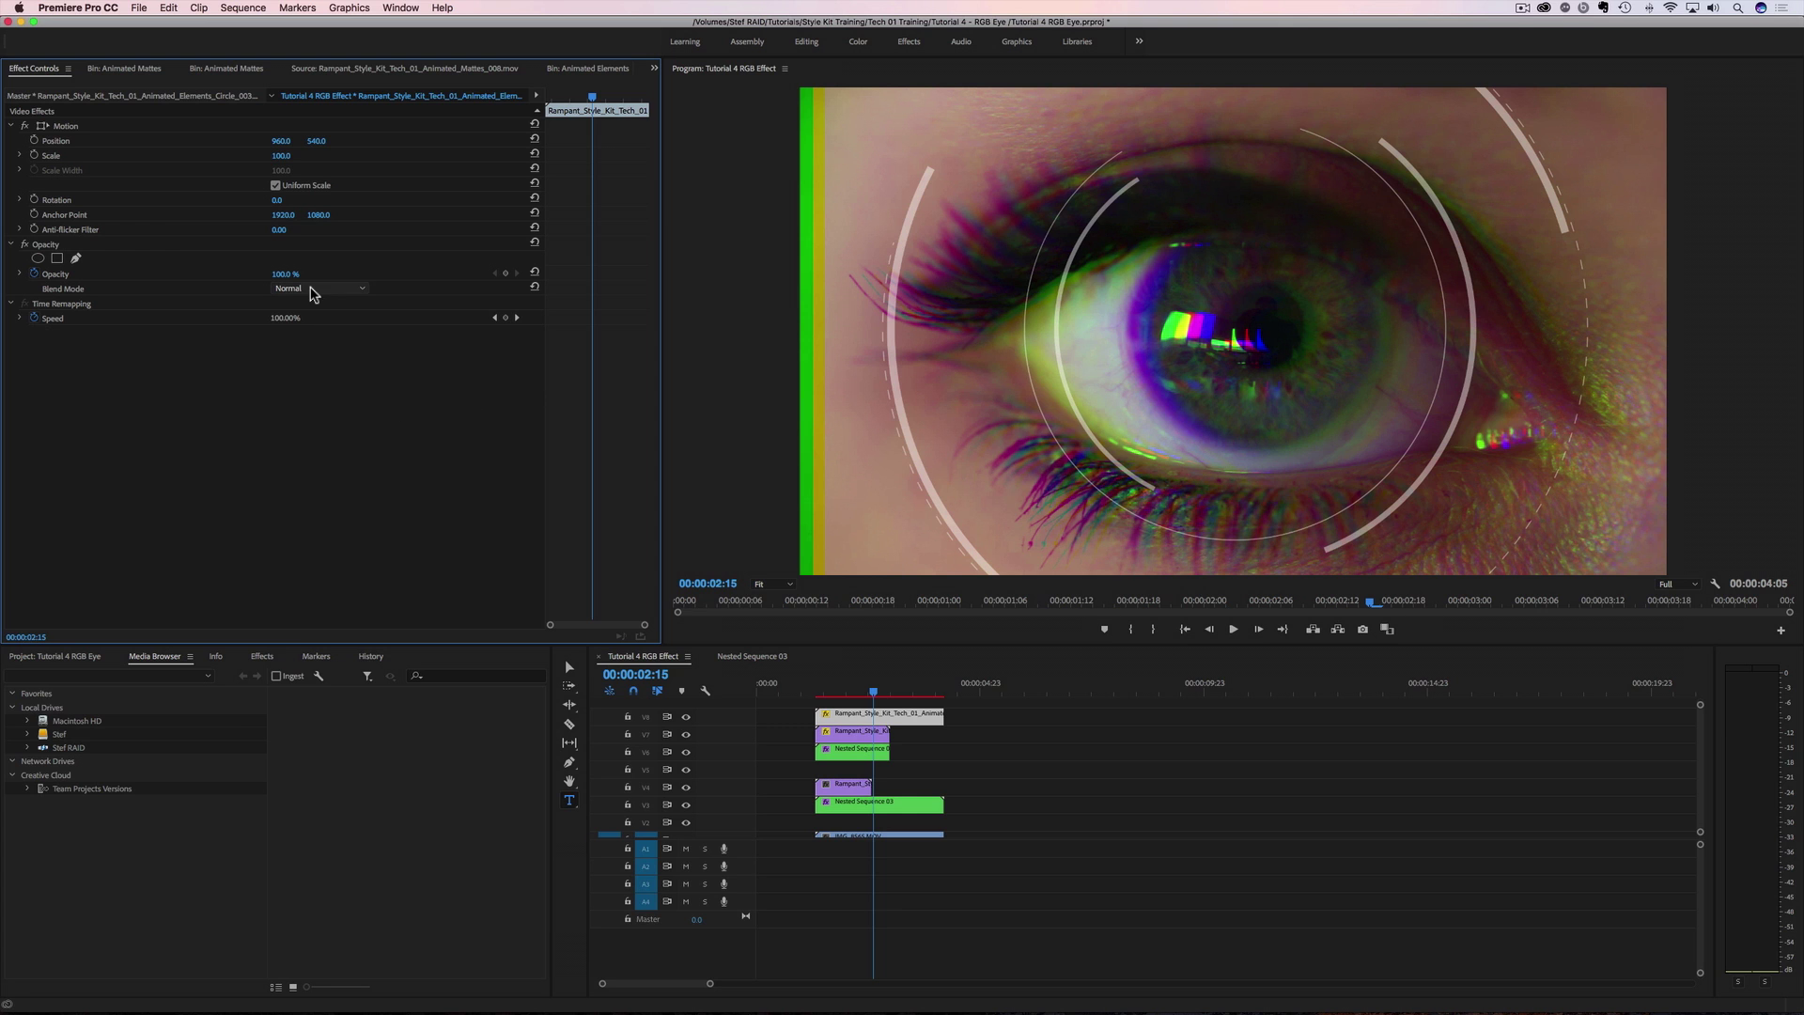
click(300, 499)
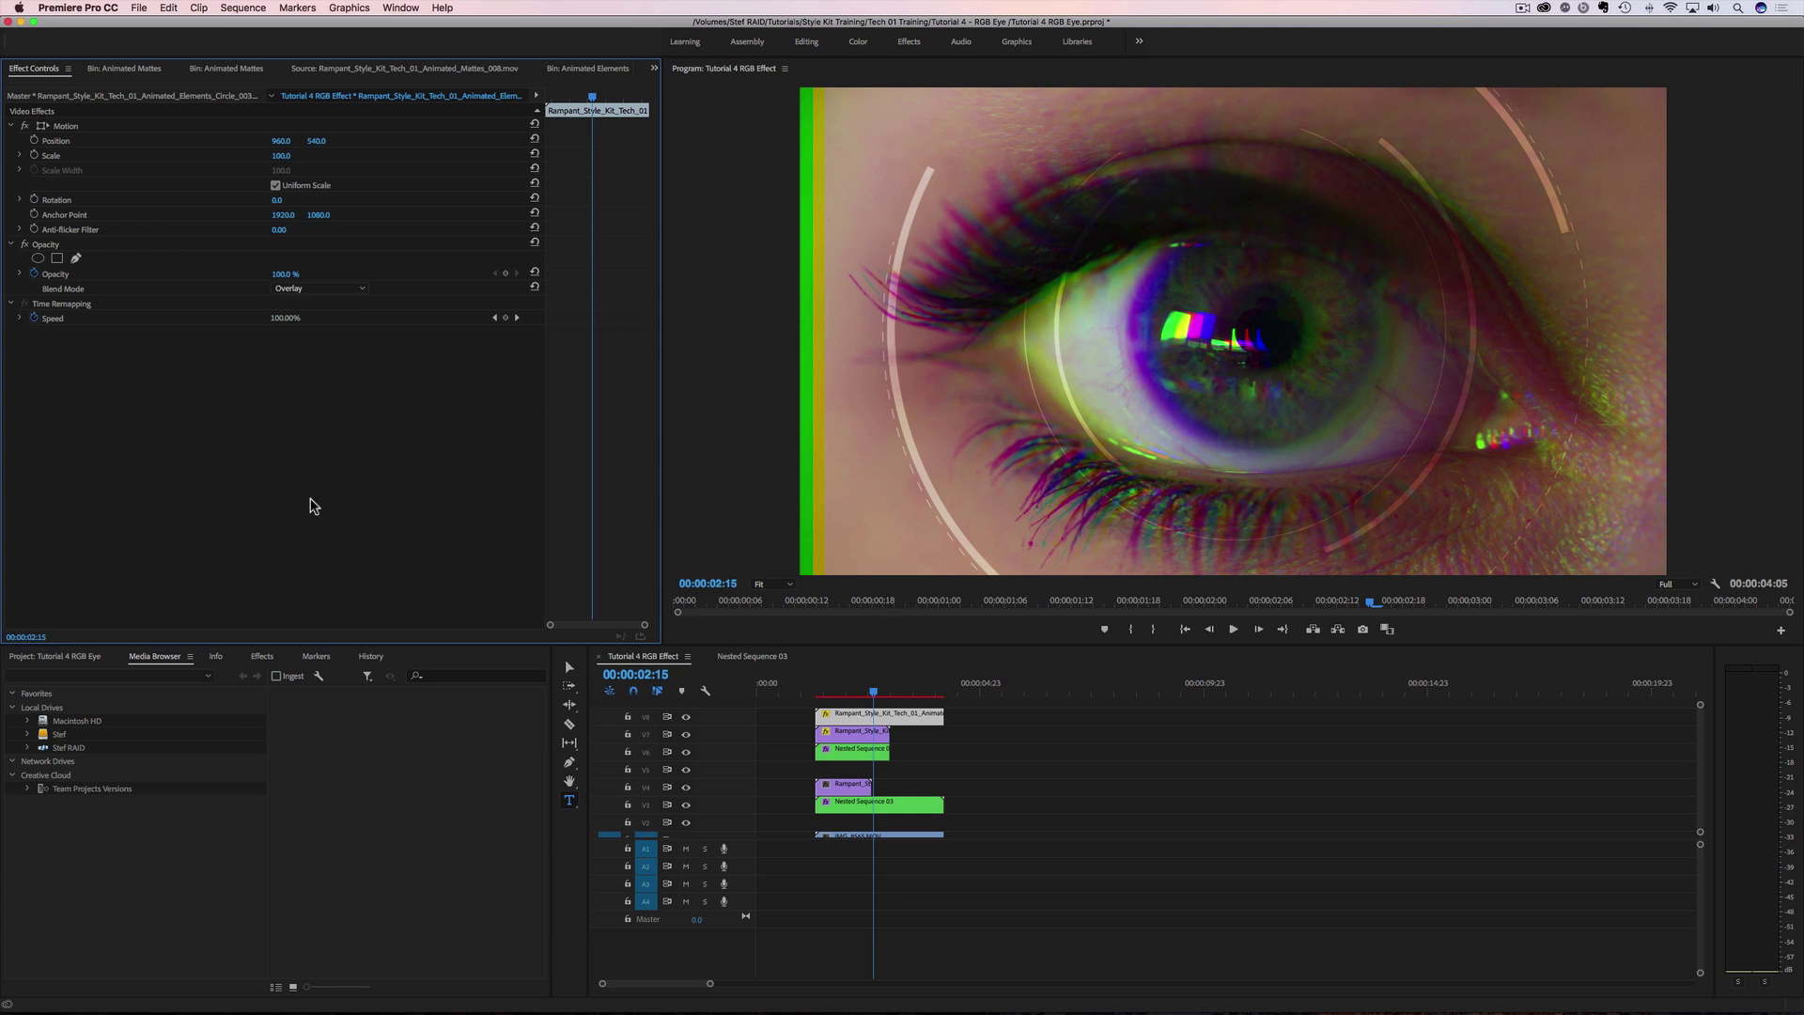
drag(850, 693, 777, 696)
key(space)
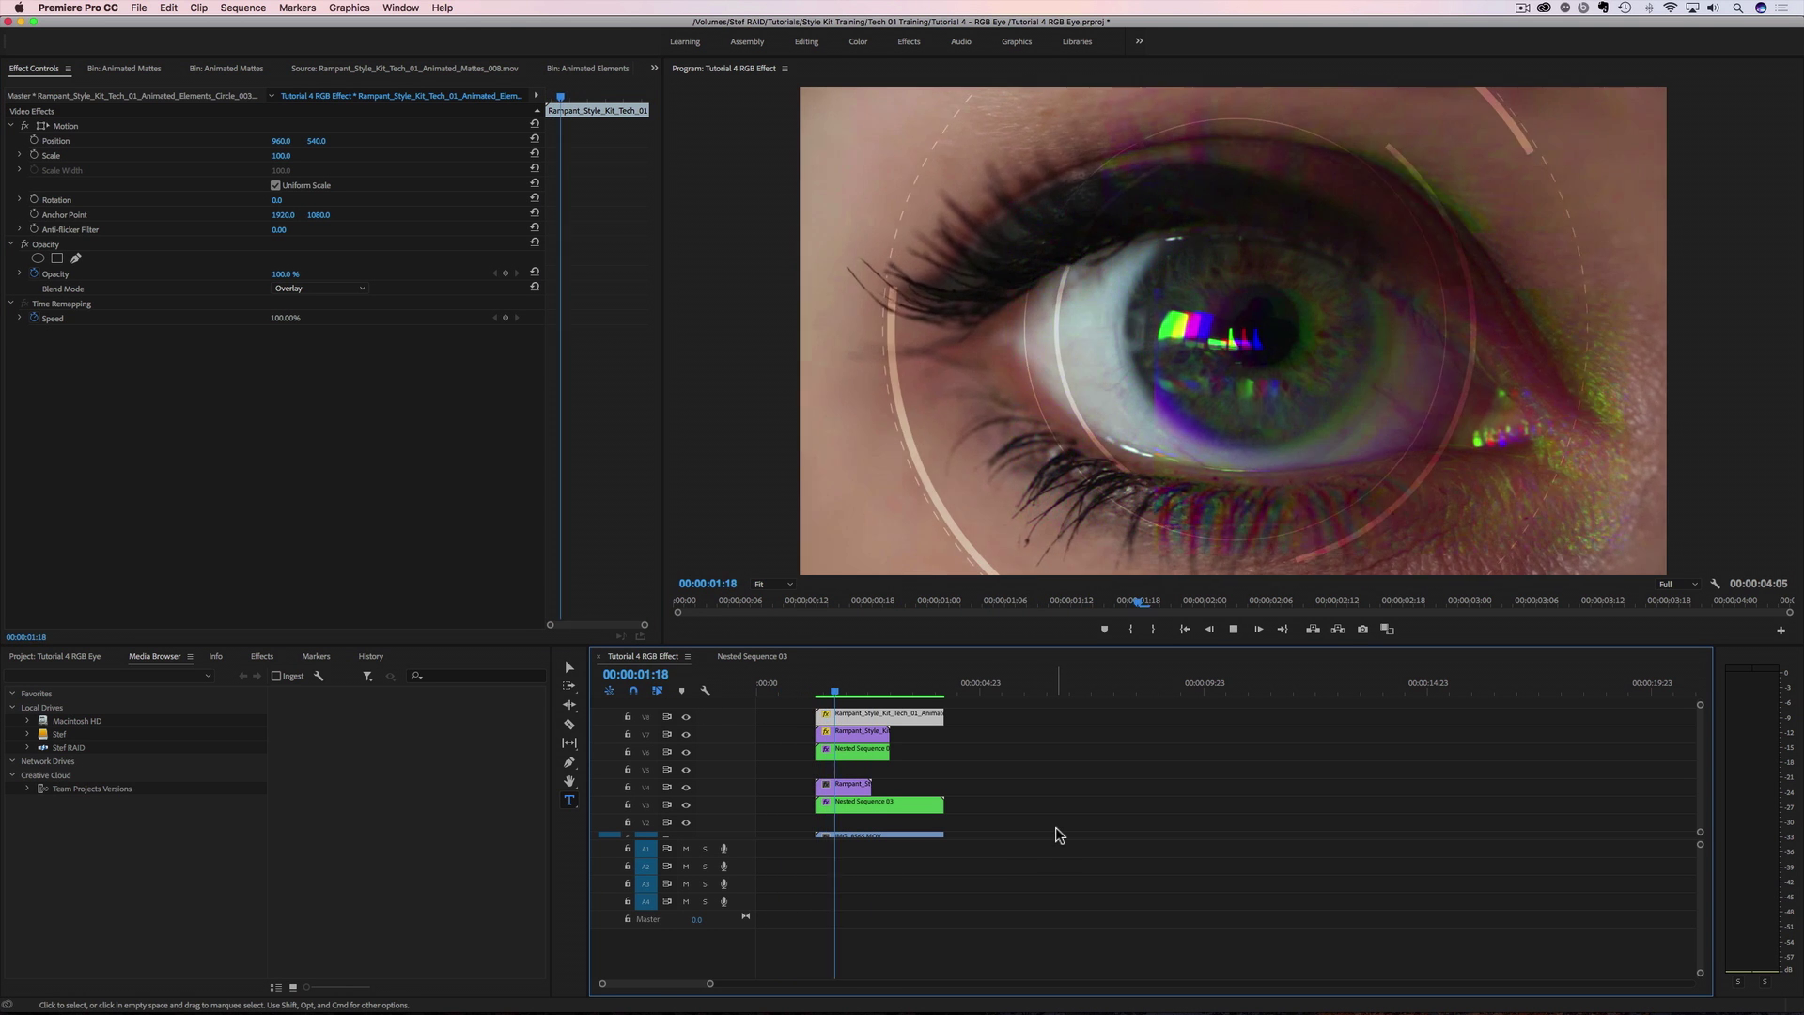
click(935, 696)
drag(934, 696, 873, 697)
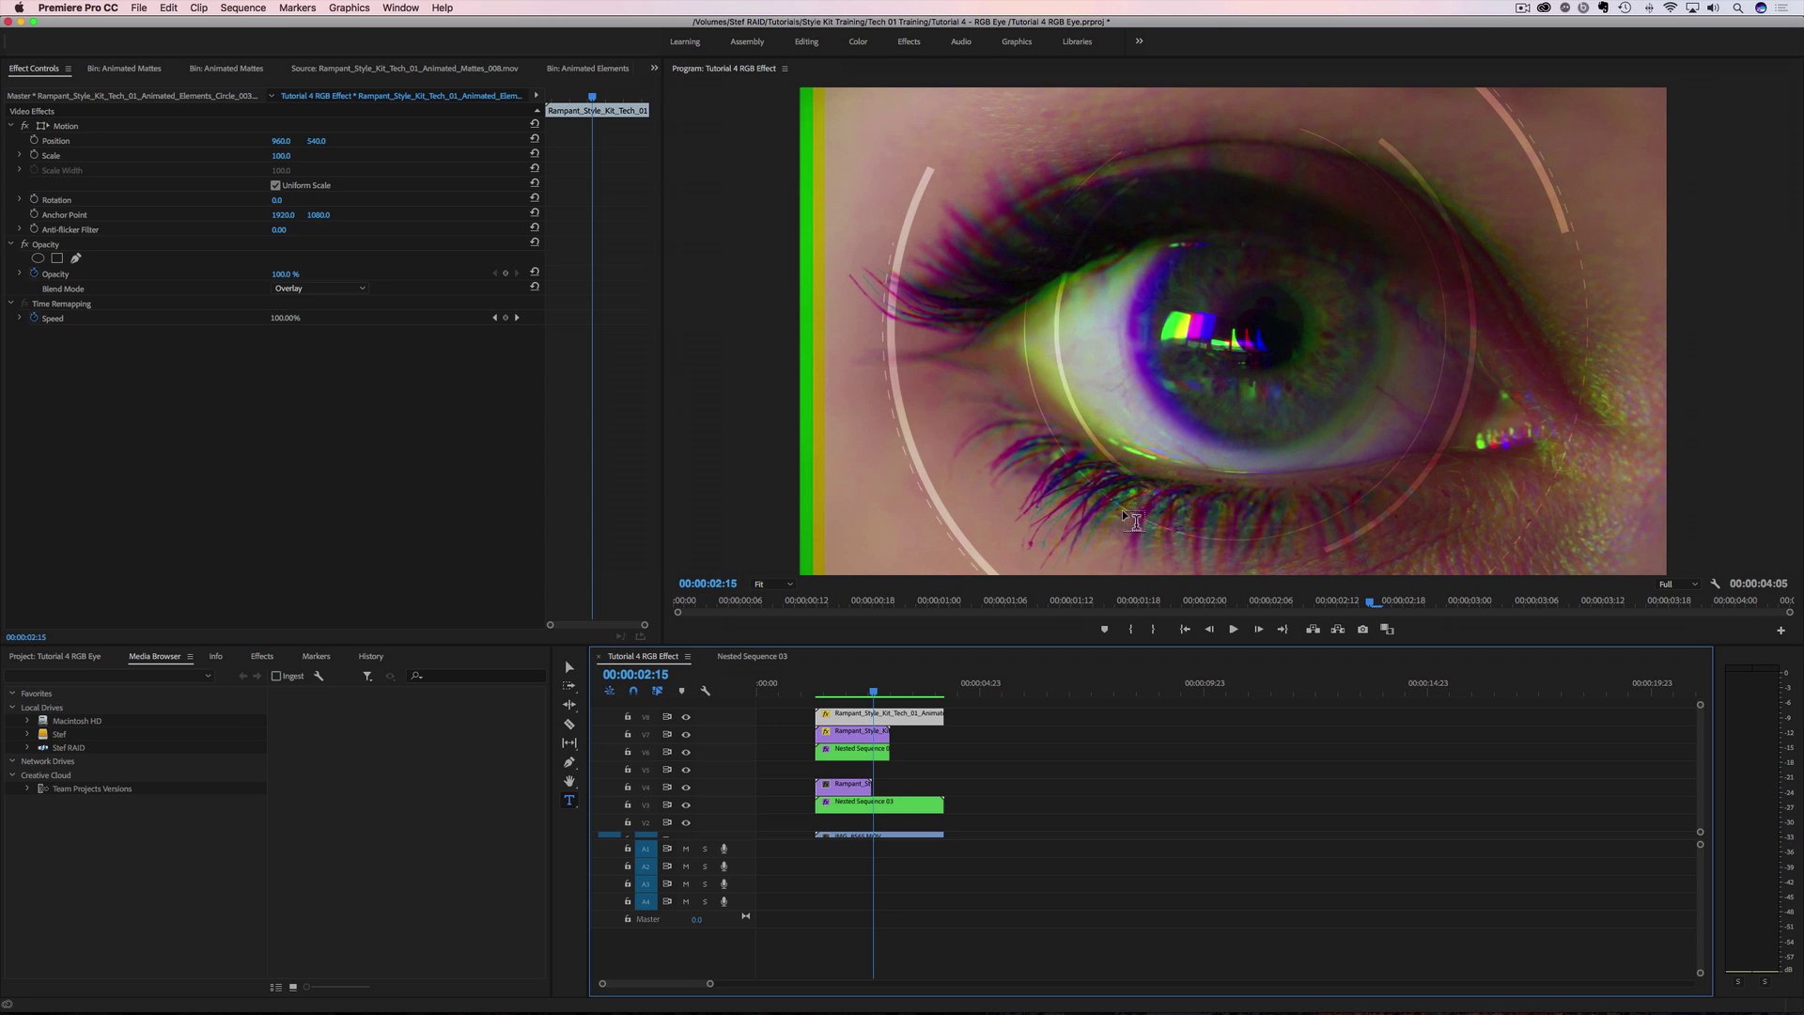
Stack two duplicates of the circle clip directly above the original, on V9 and V10.
alt+click(850, 717)
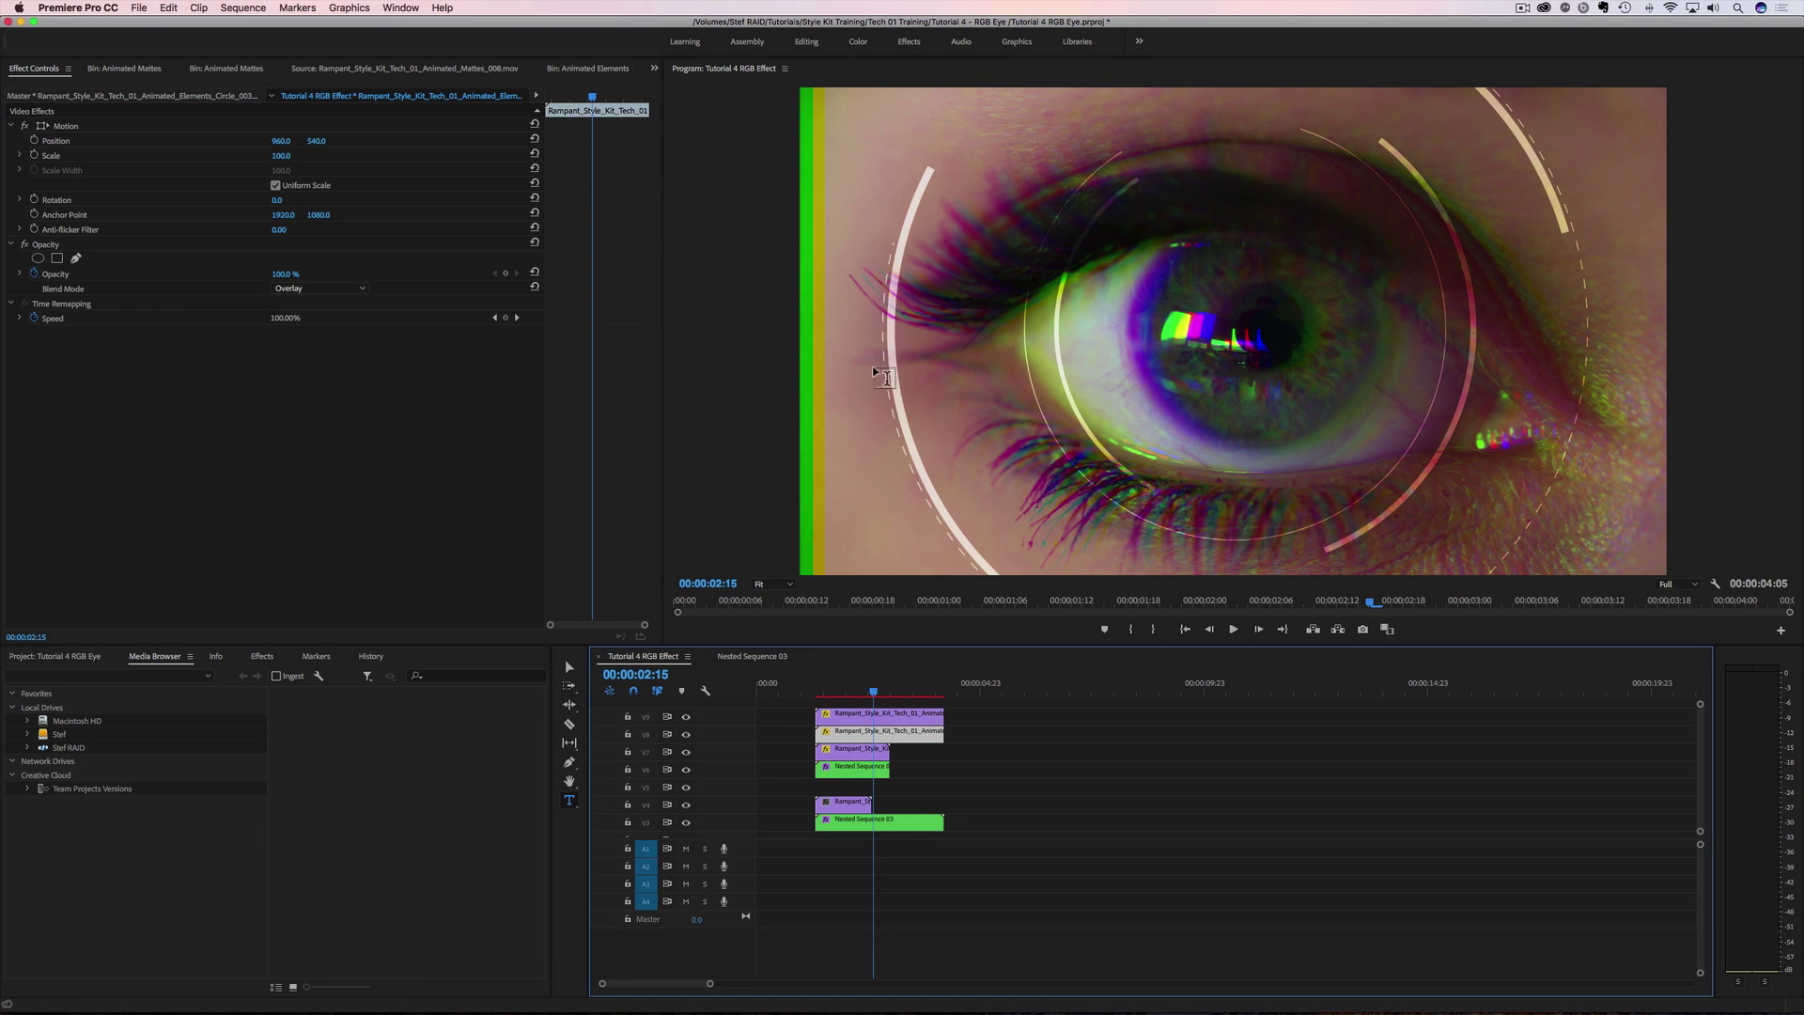
alt+click(862, 732)
alt+click(856, 711)
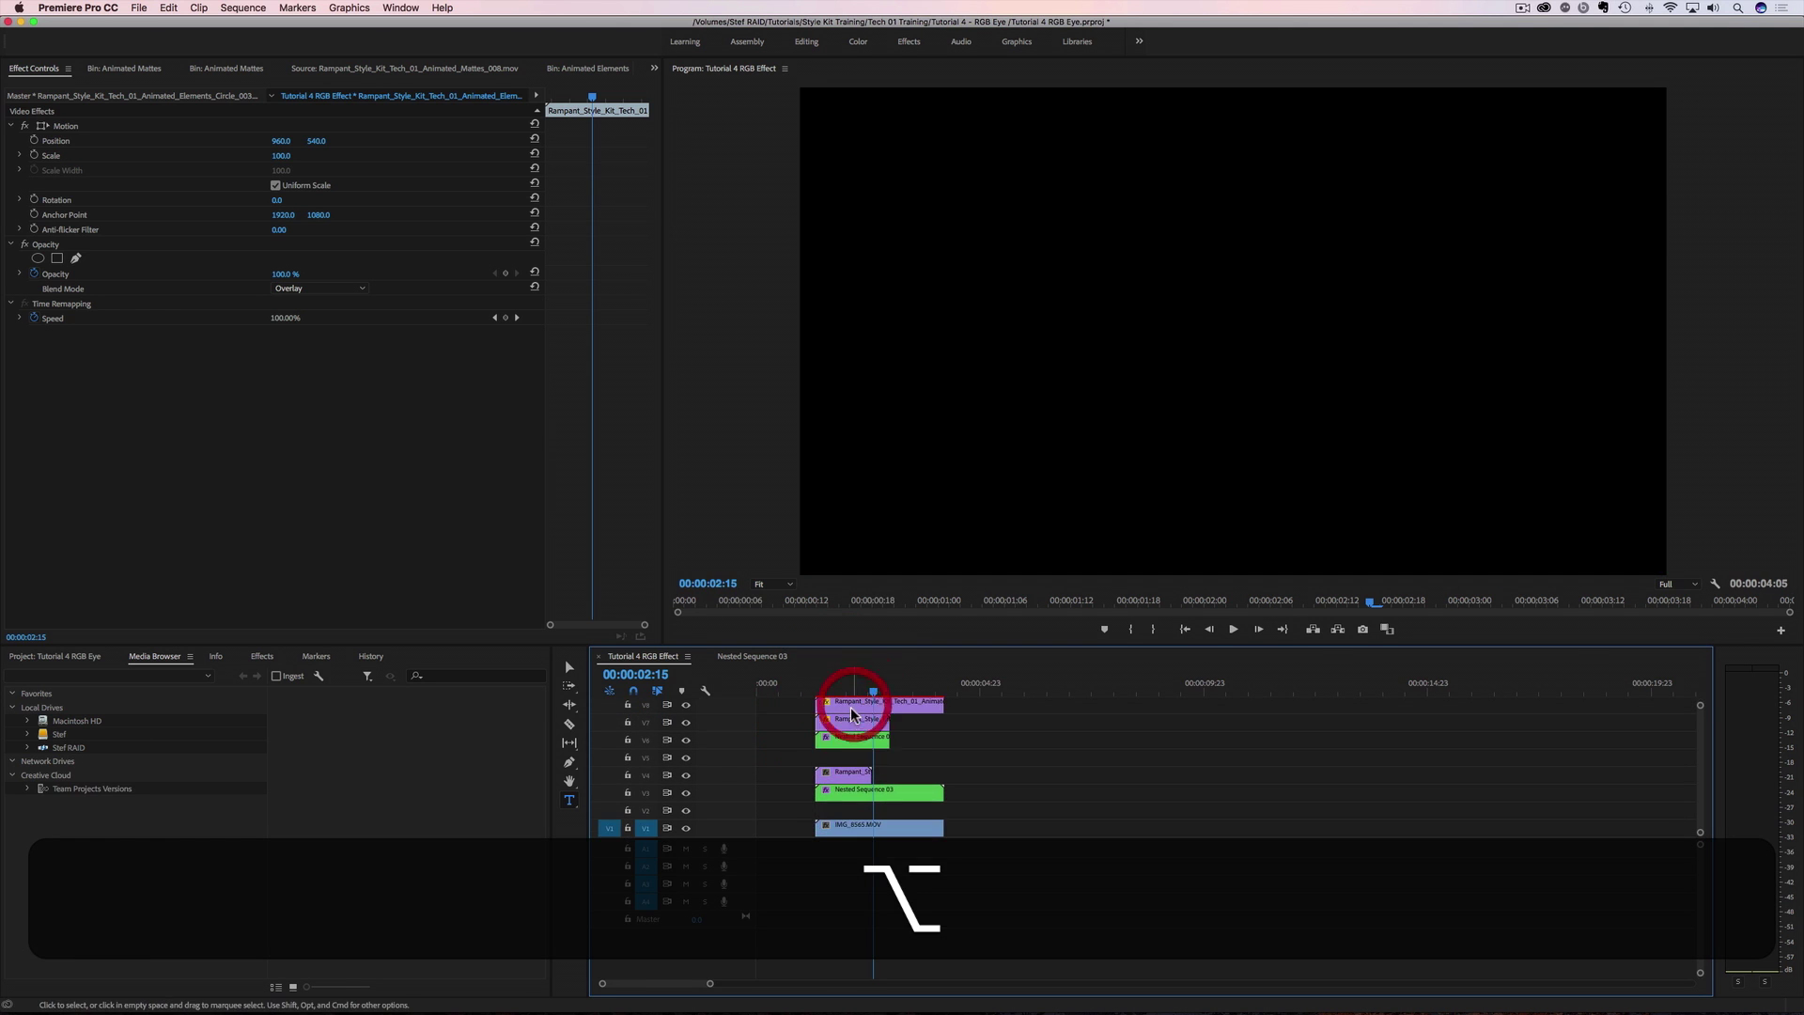
drag(871, 716, 873, 697)
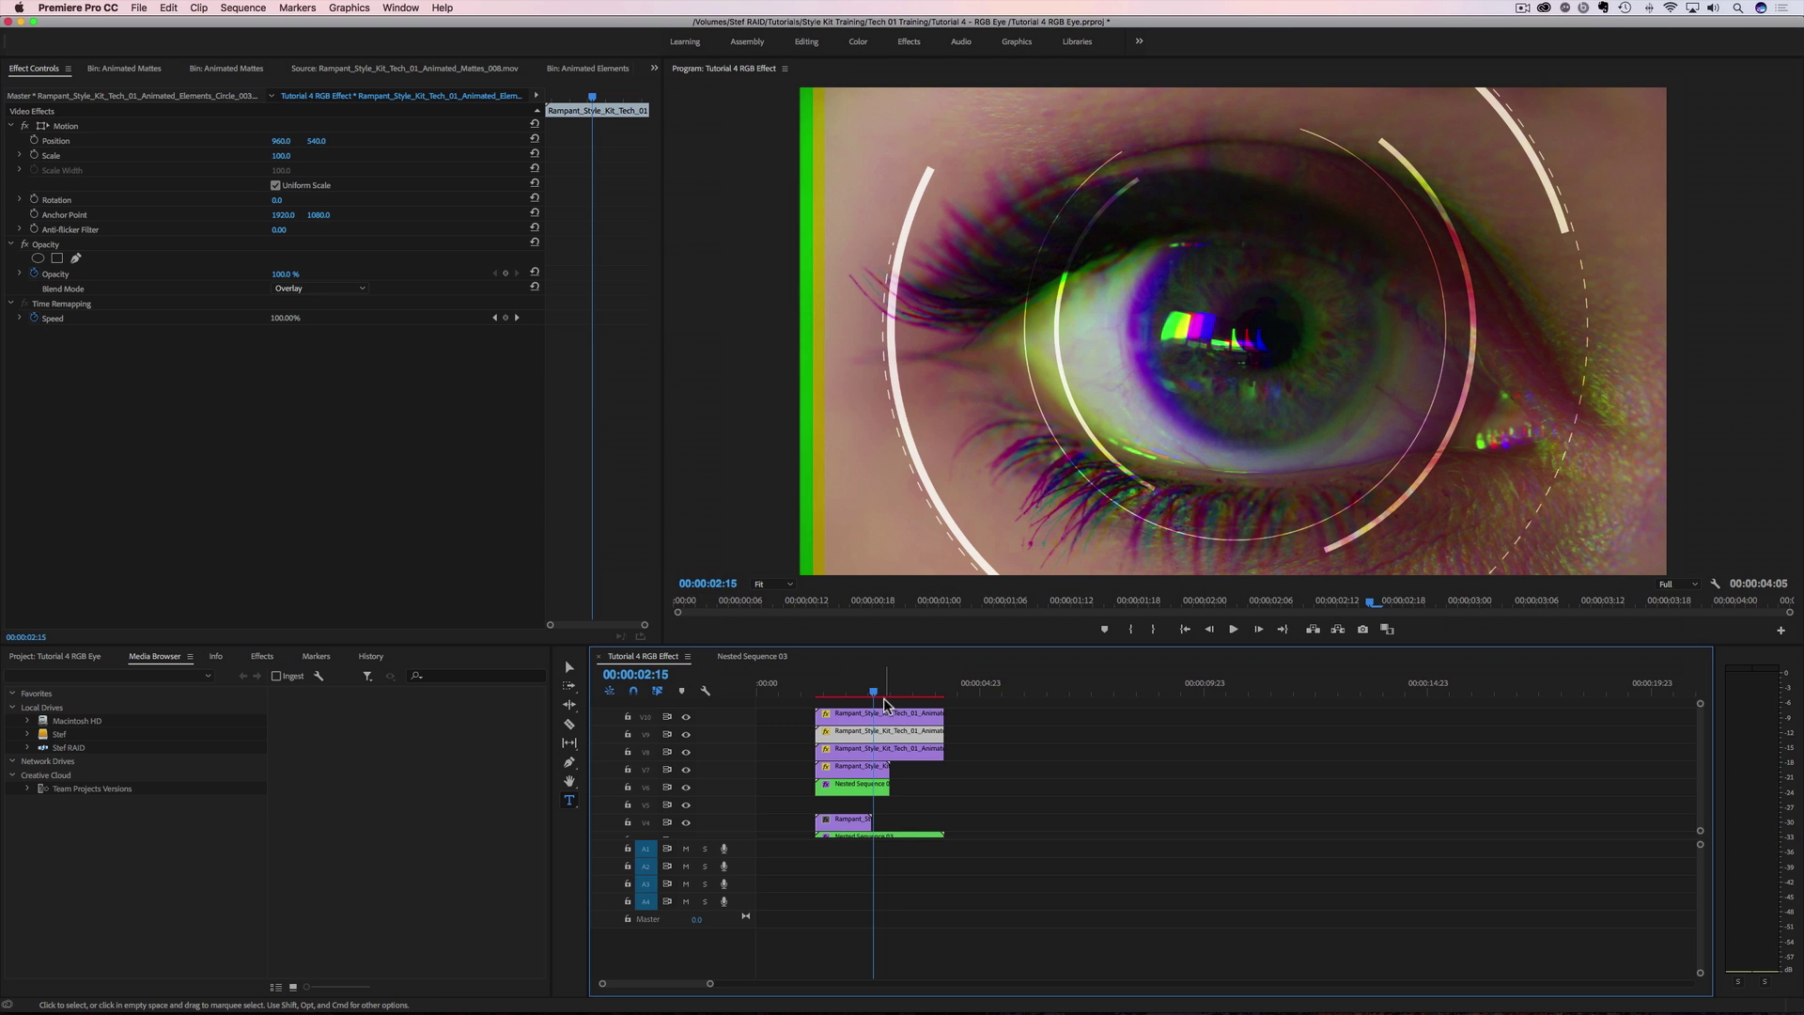
Preview Rampant_Style_Kit_Tech_01_Animated_Elements_Line_003.mov from the Animated Elements bin and place it on V11, aligned with the start of the other clips.
click(31, 656)
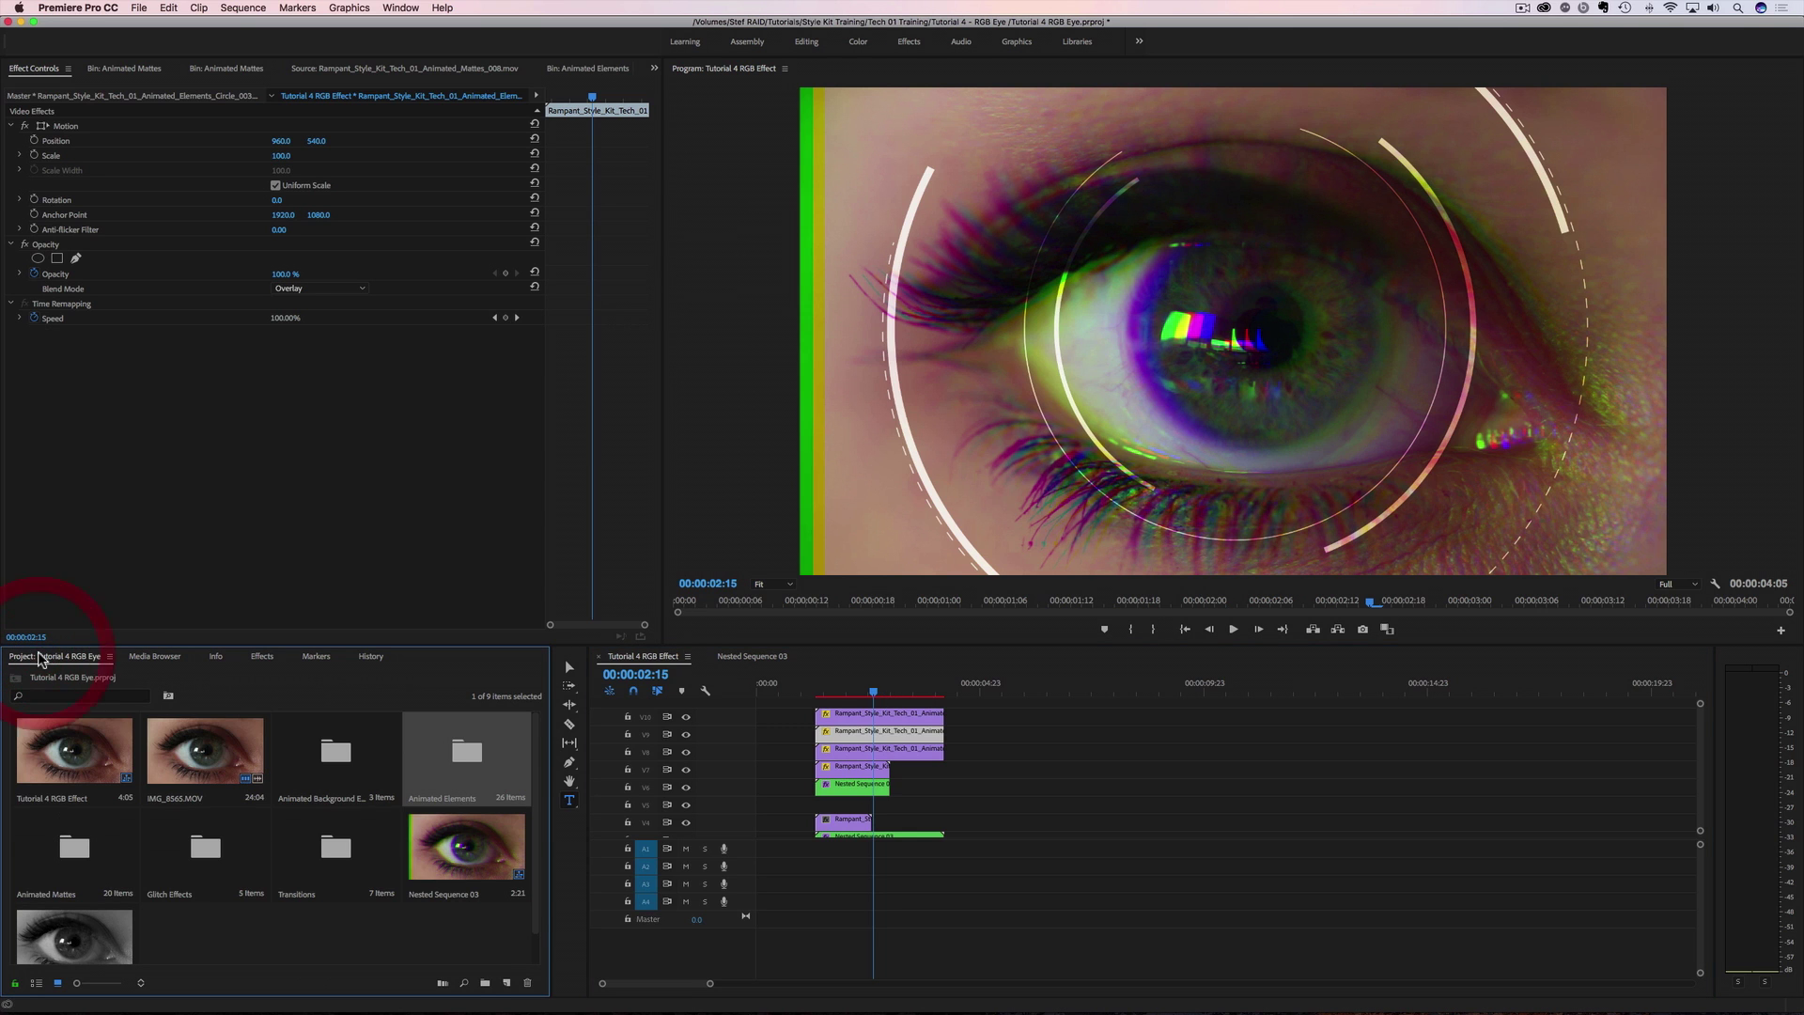
click(209, 71)
click(129, 69)
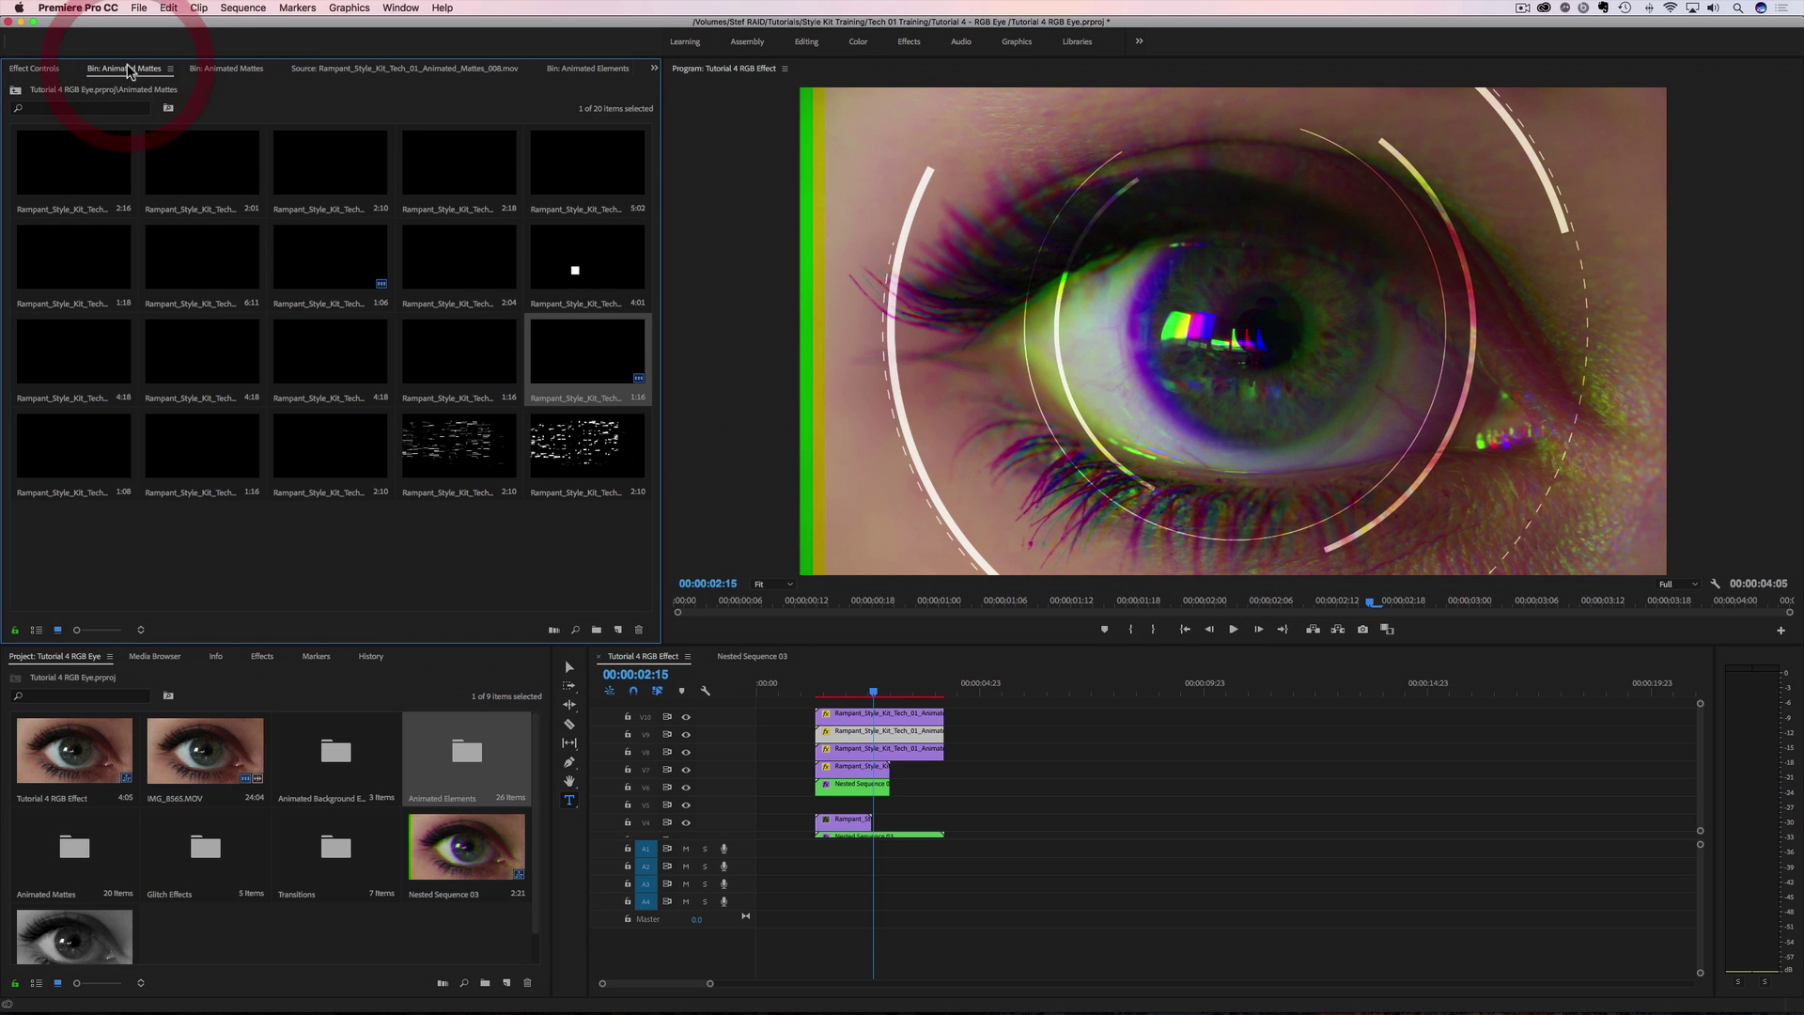
click(602, 70)
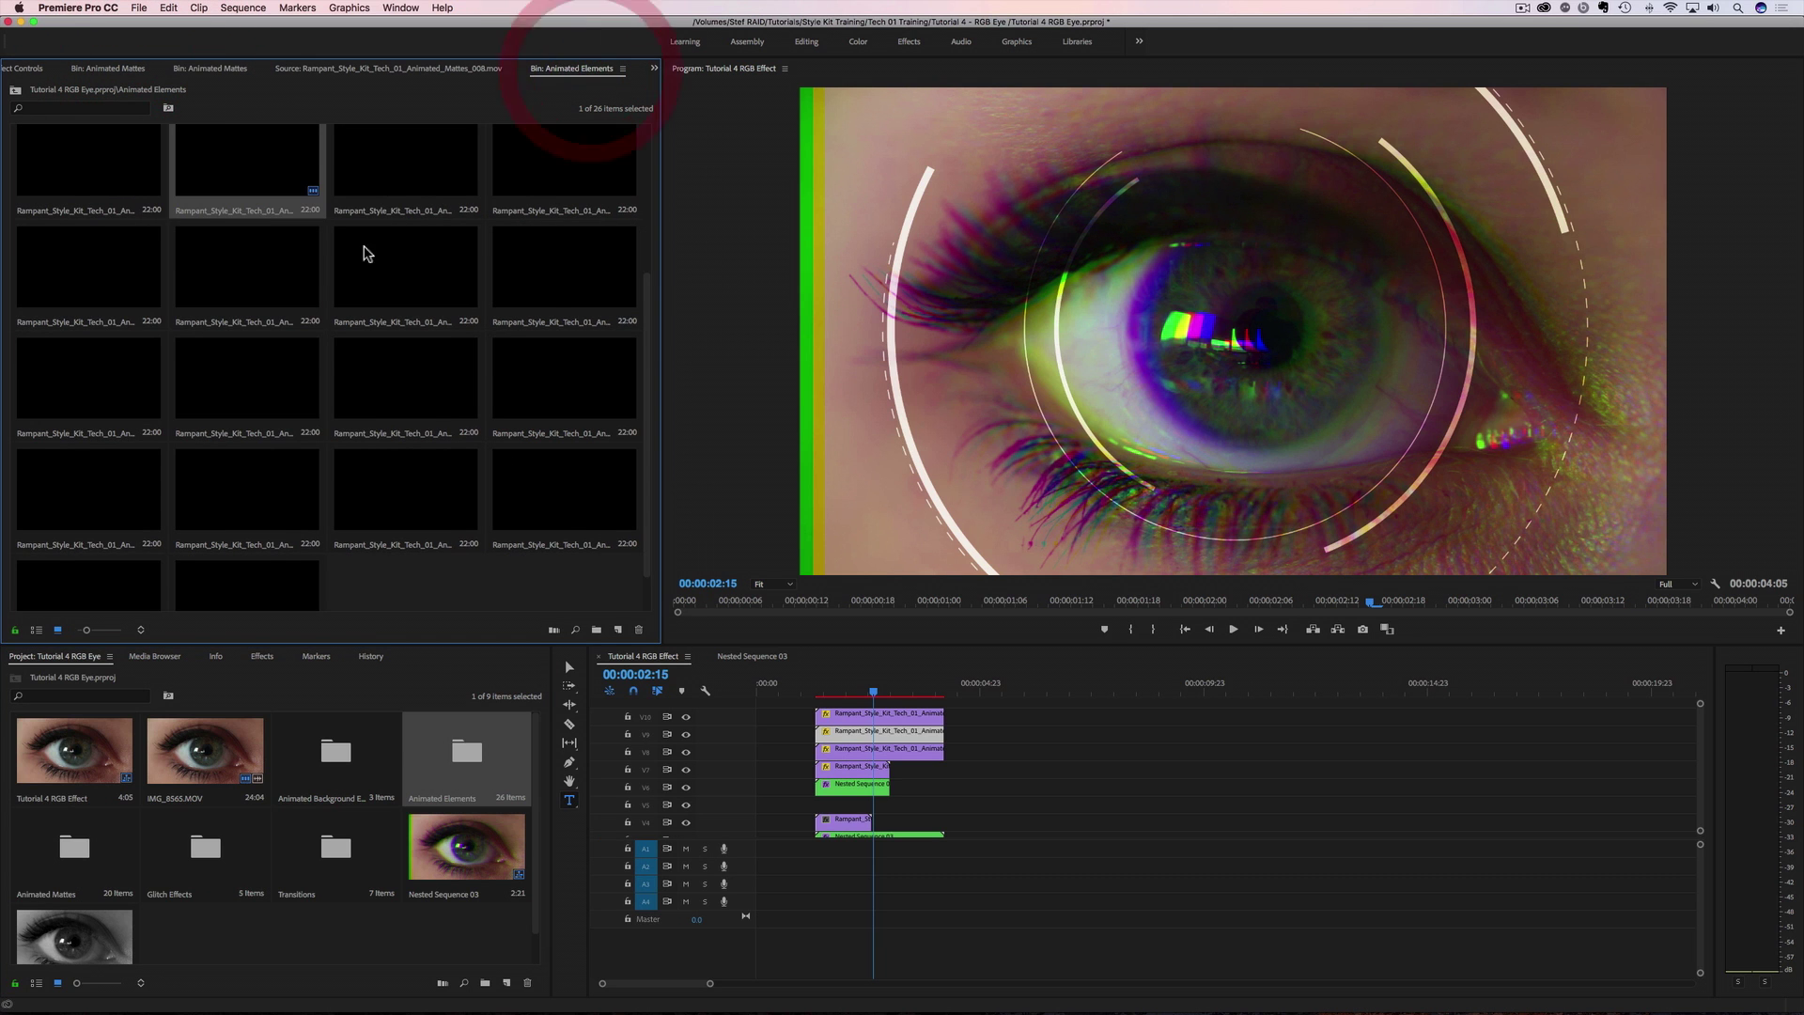
scroll(492, 202, up, 3)
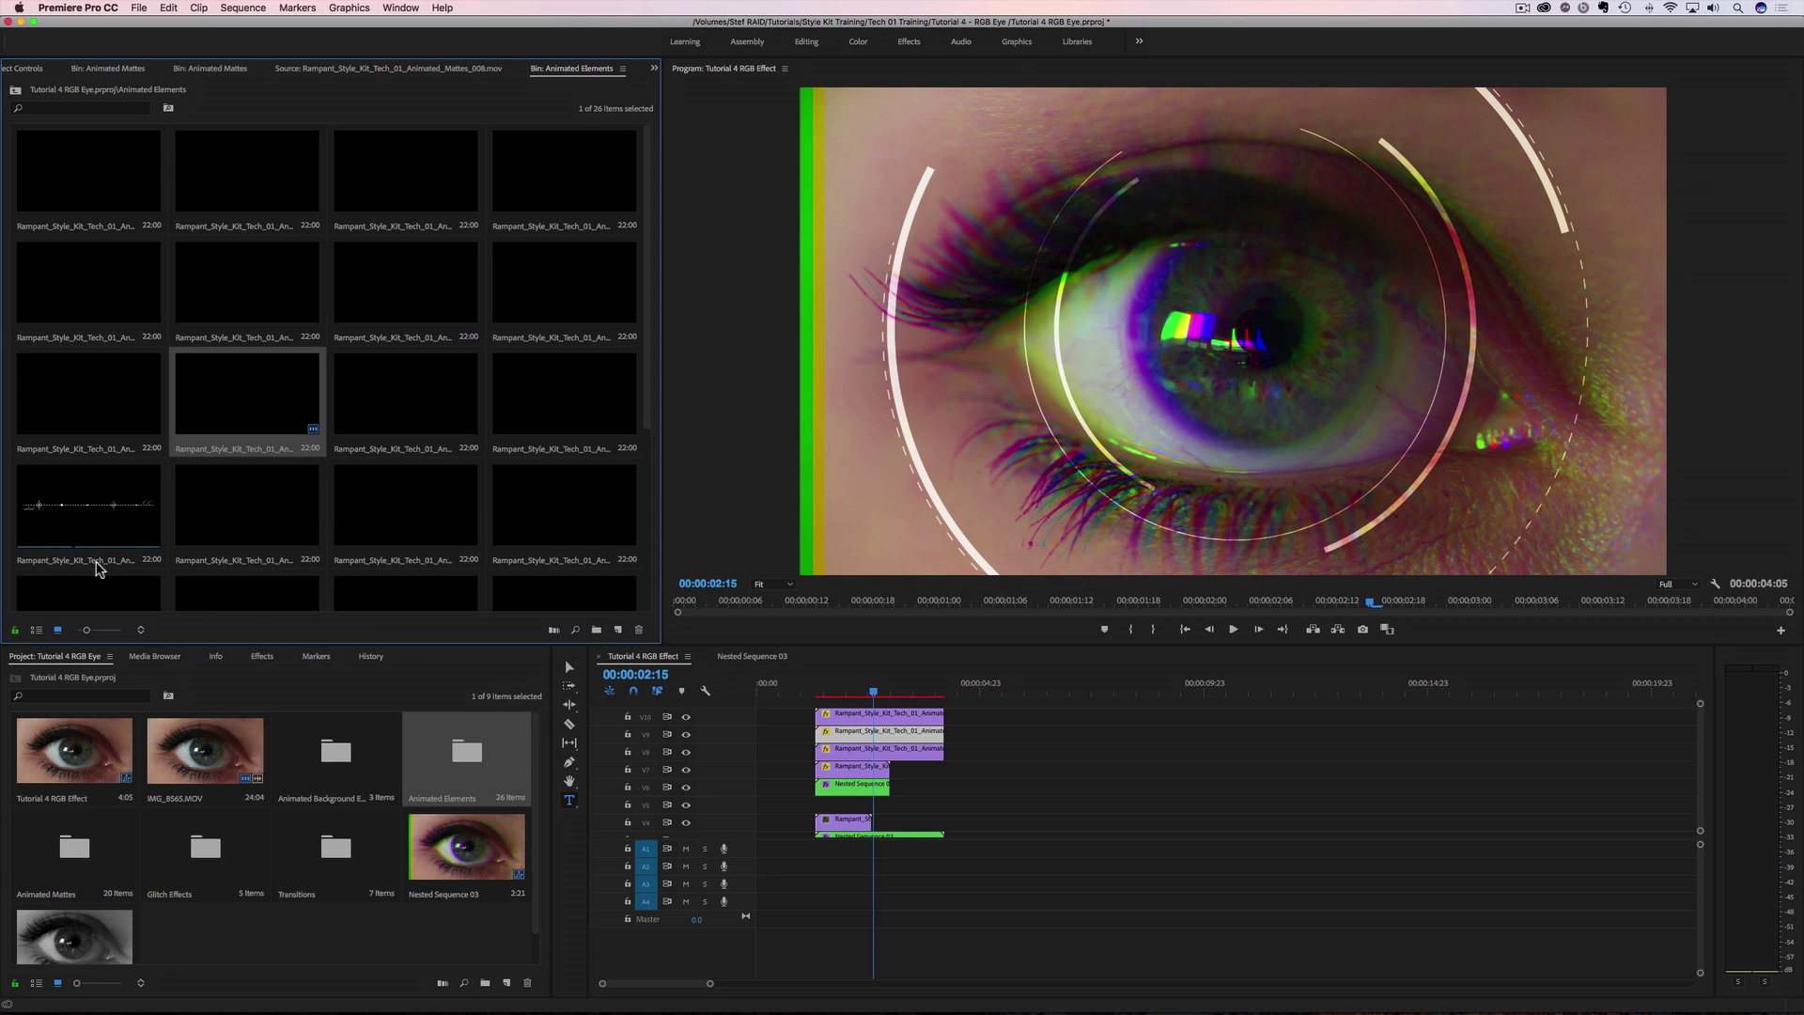
double_click(379, 518)
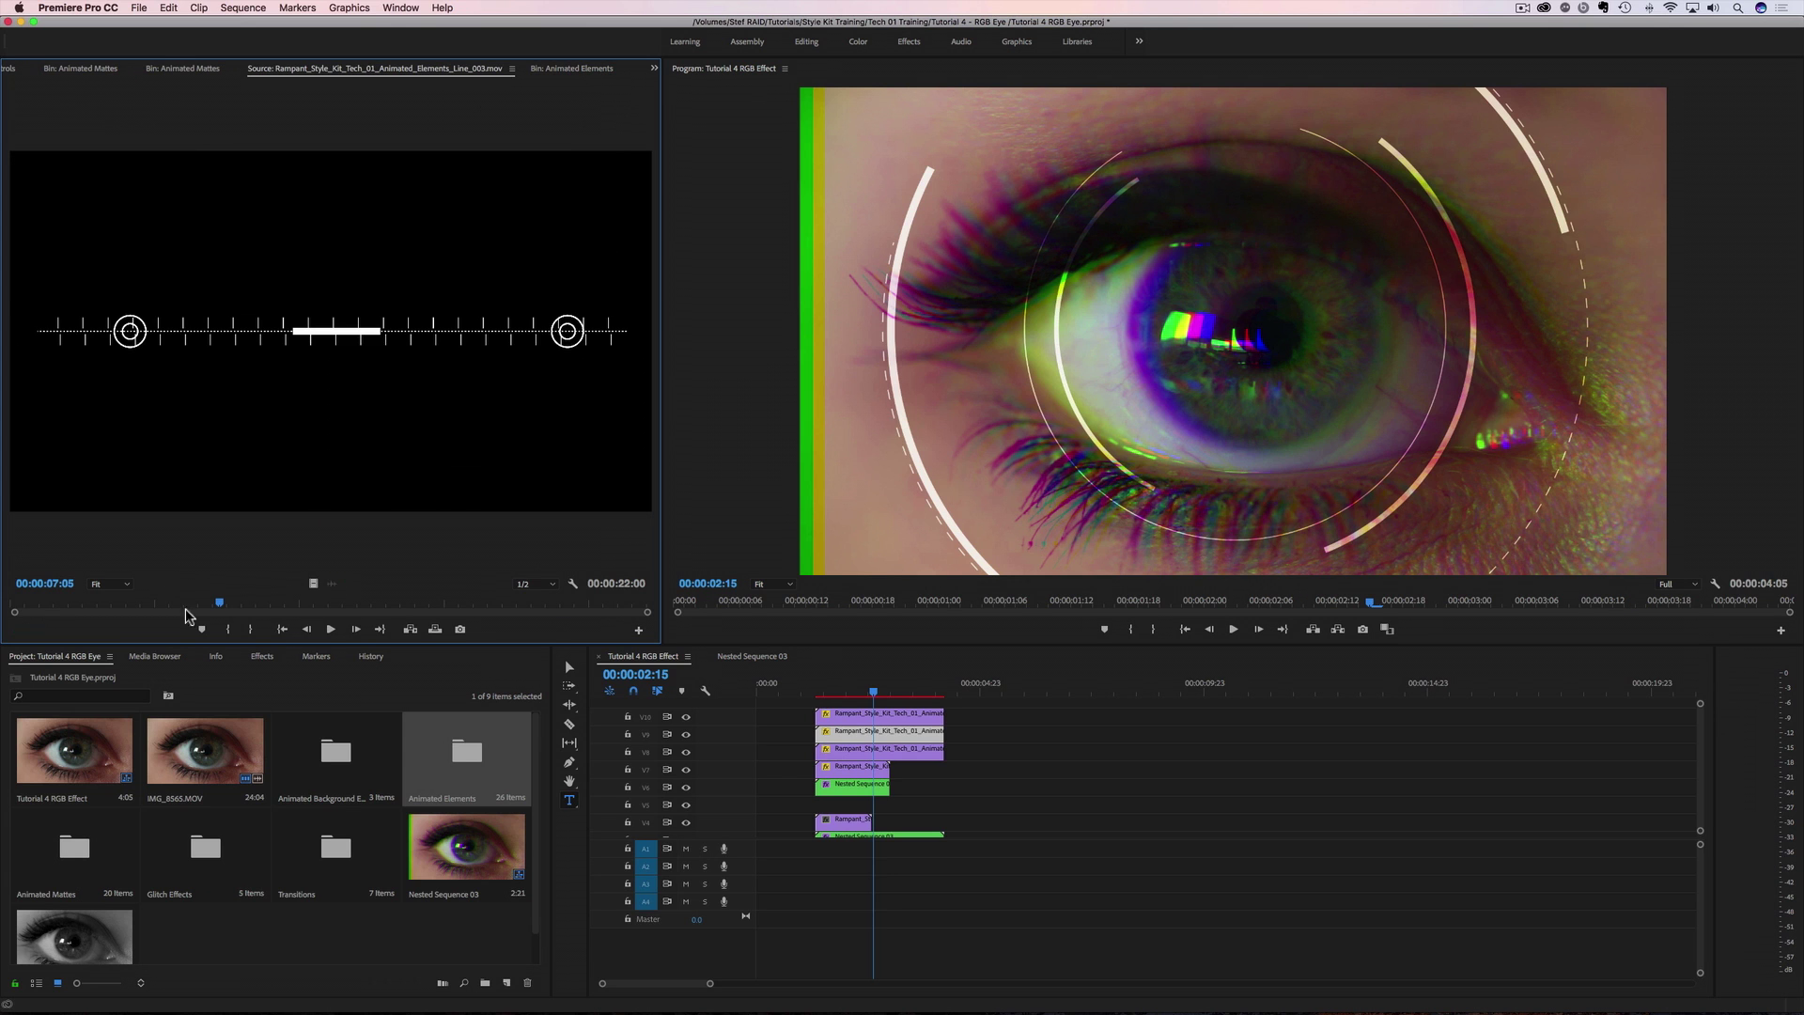
drag(222, 600, 347, 602)
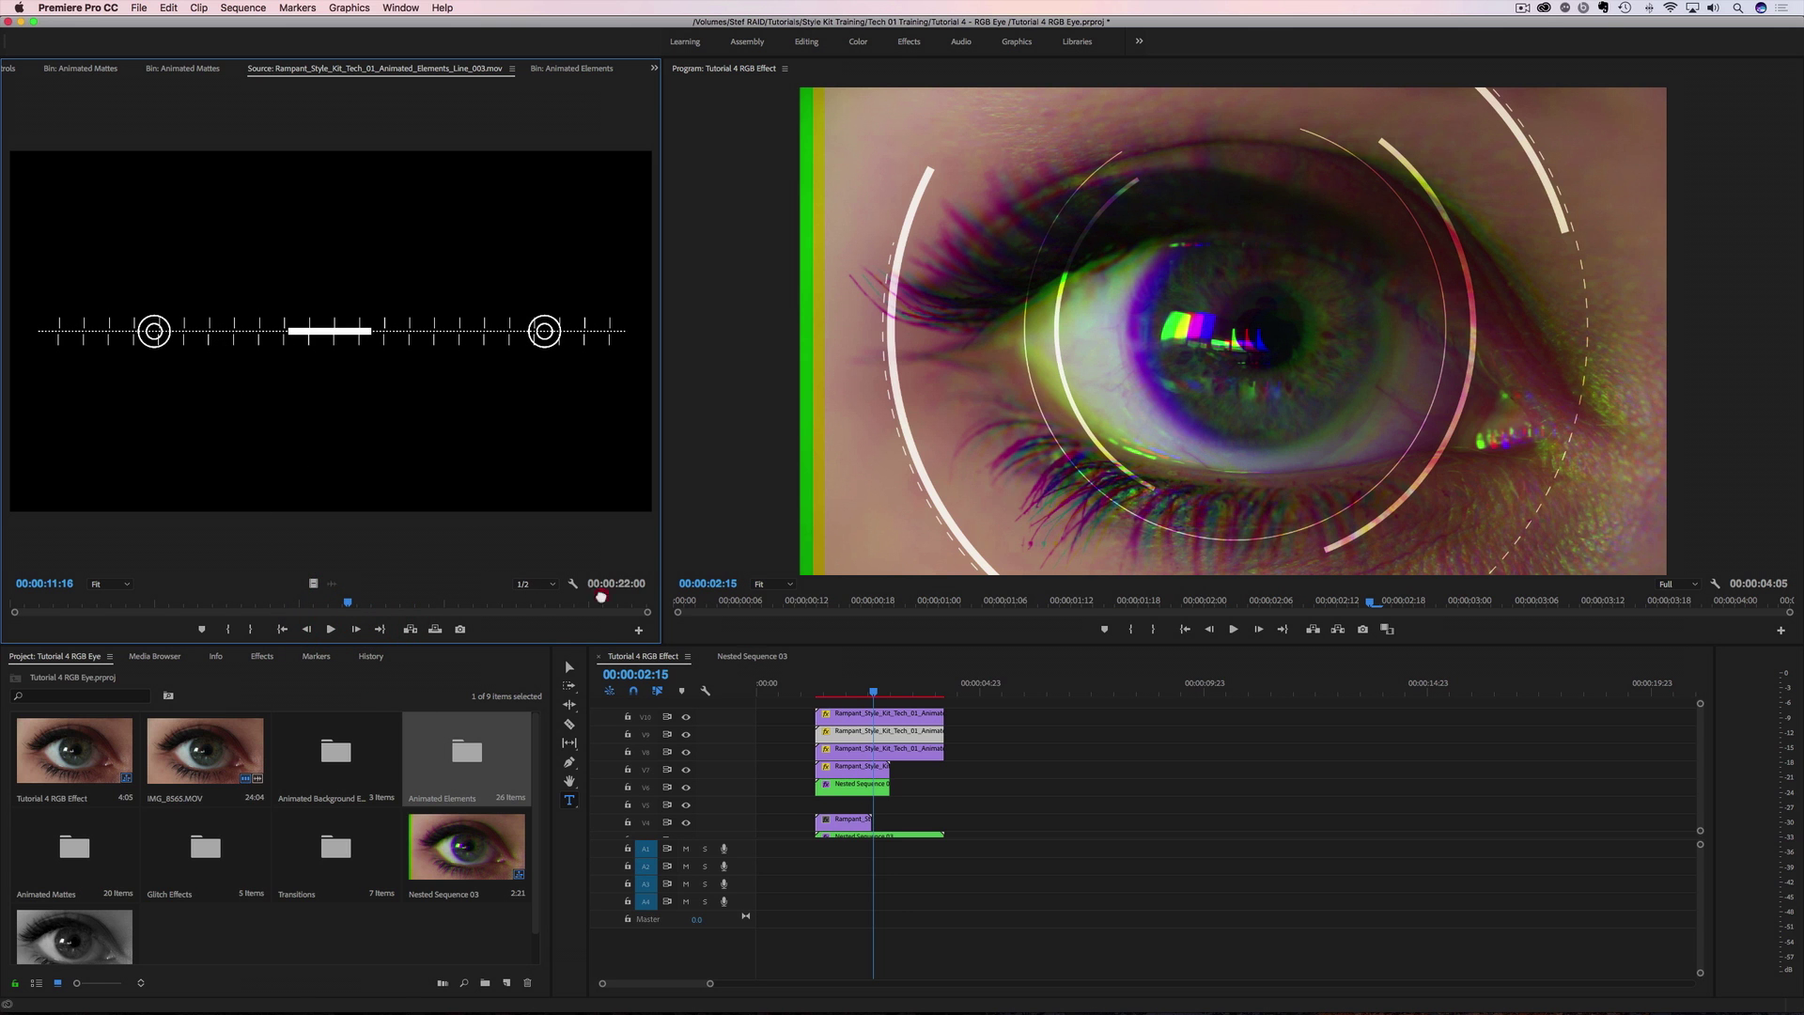
drag(826, 701, 893, 692)
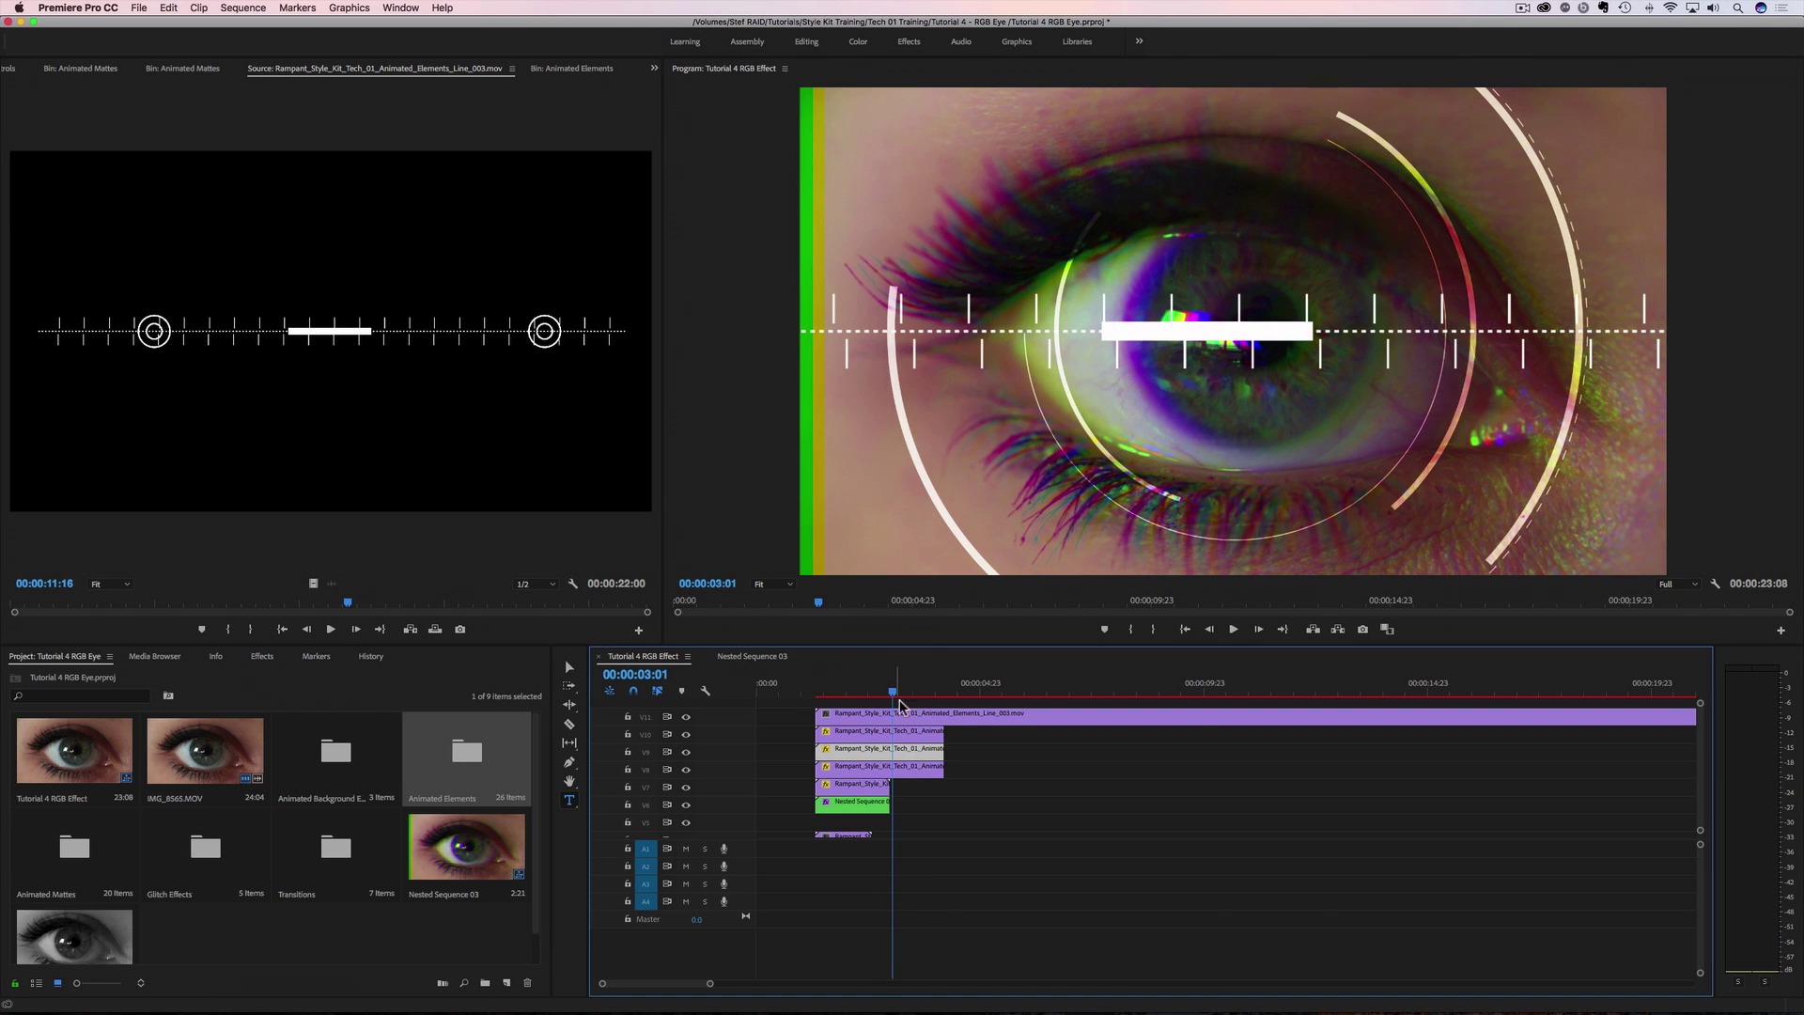
Set the line clip's speed to 300% and trim its end to match the circle clips.
right_click(1001, 716)
click(1049, 763)
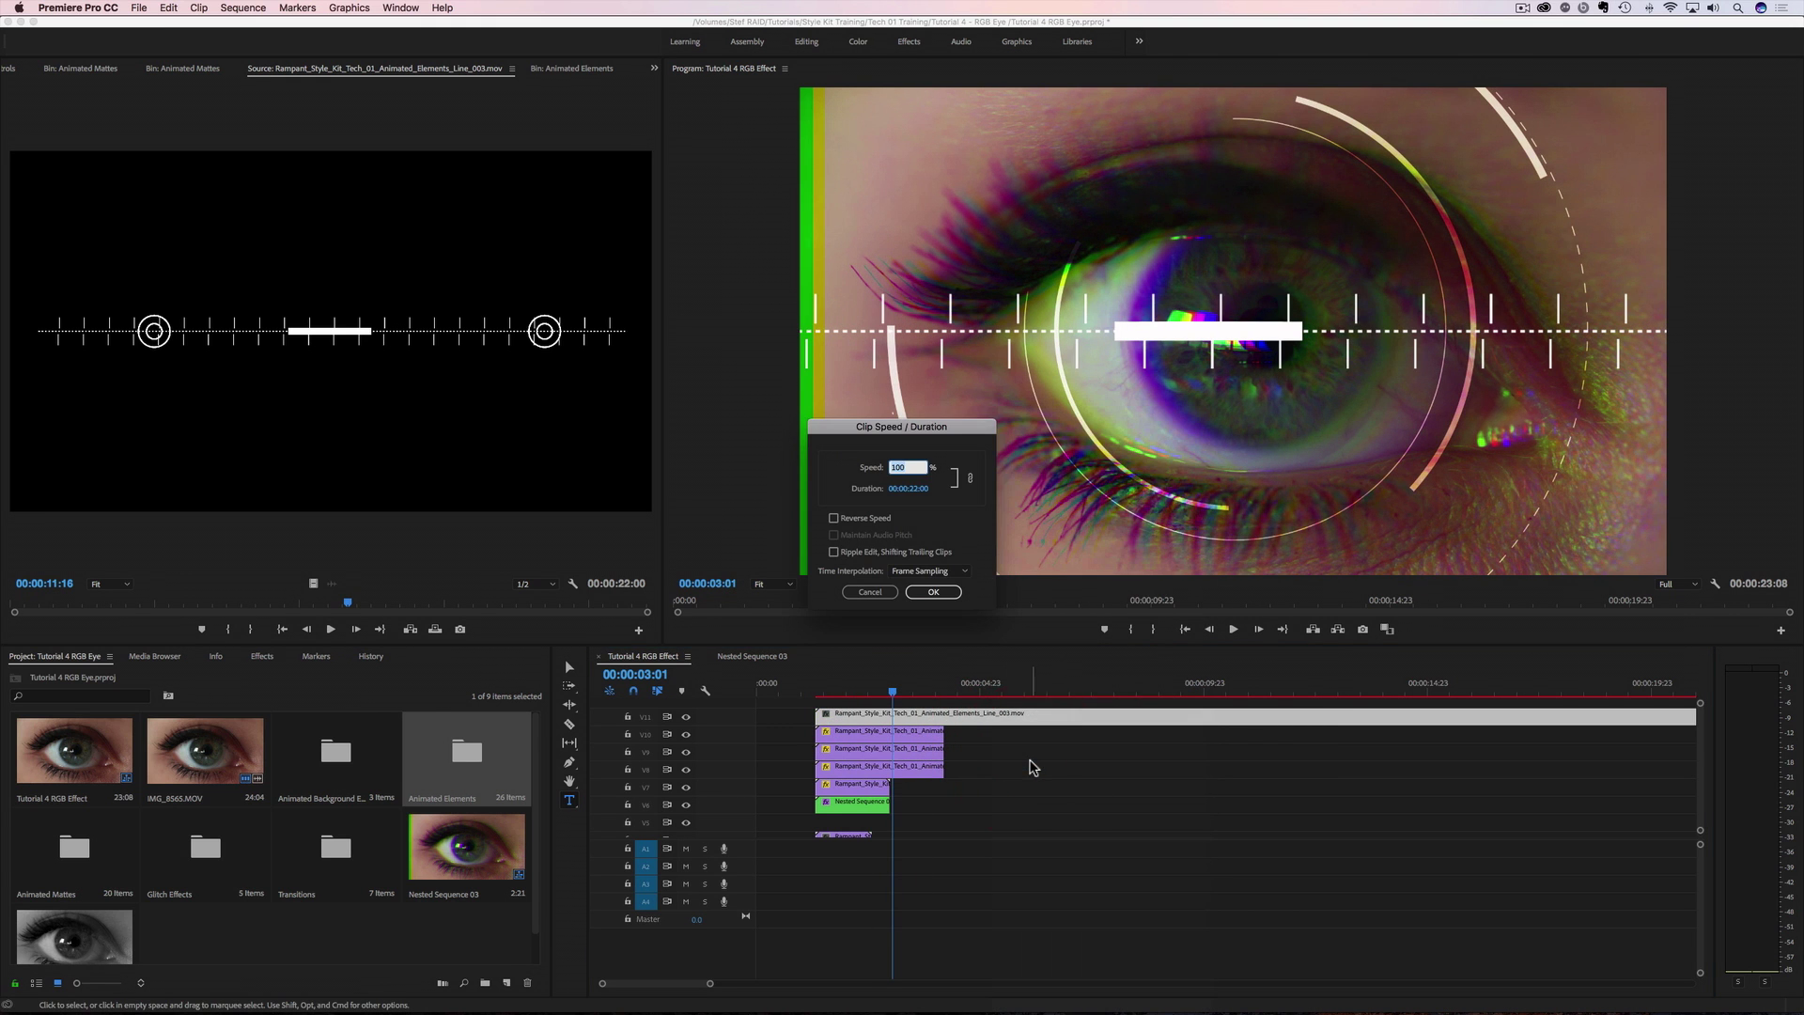
text(300)
key(Return)
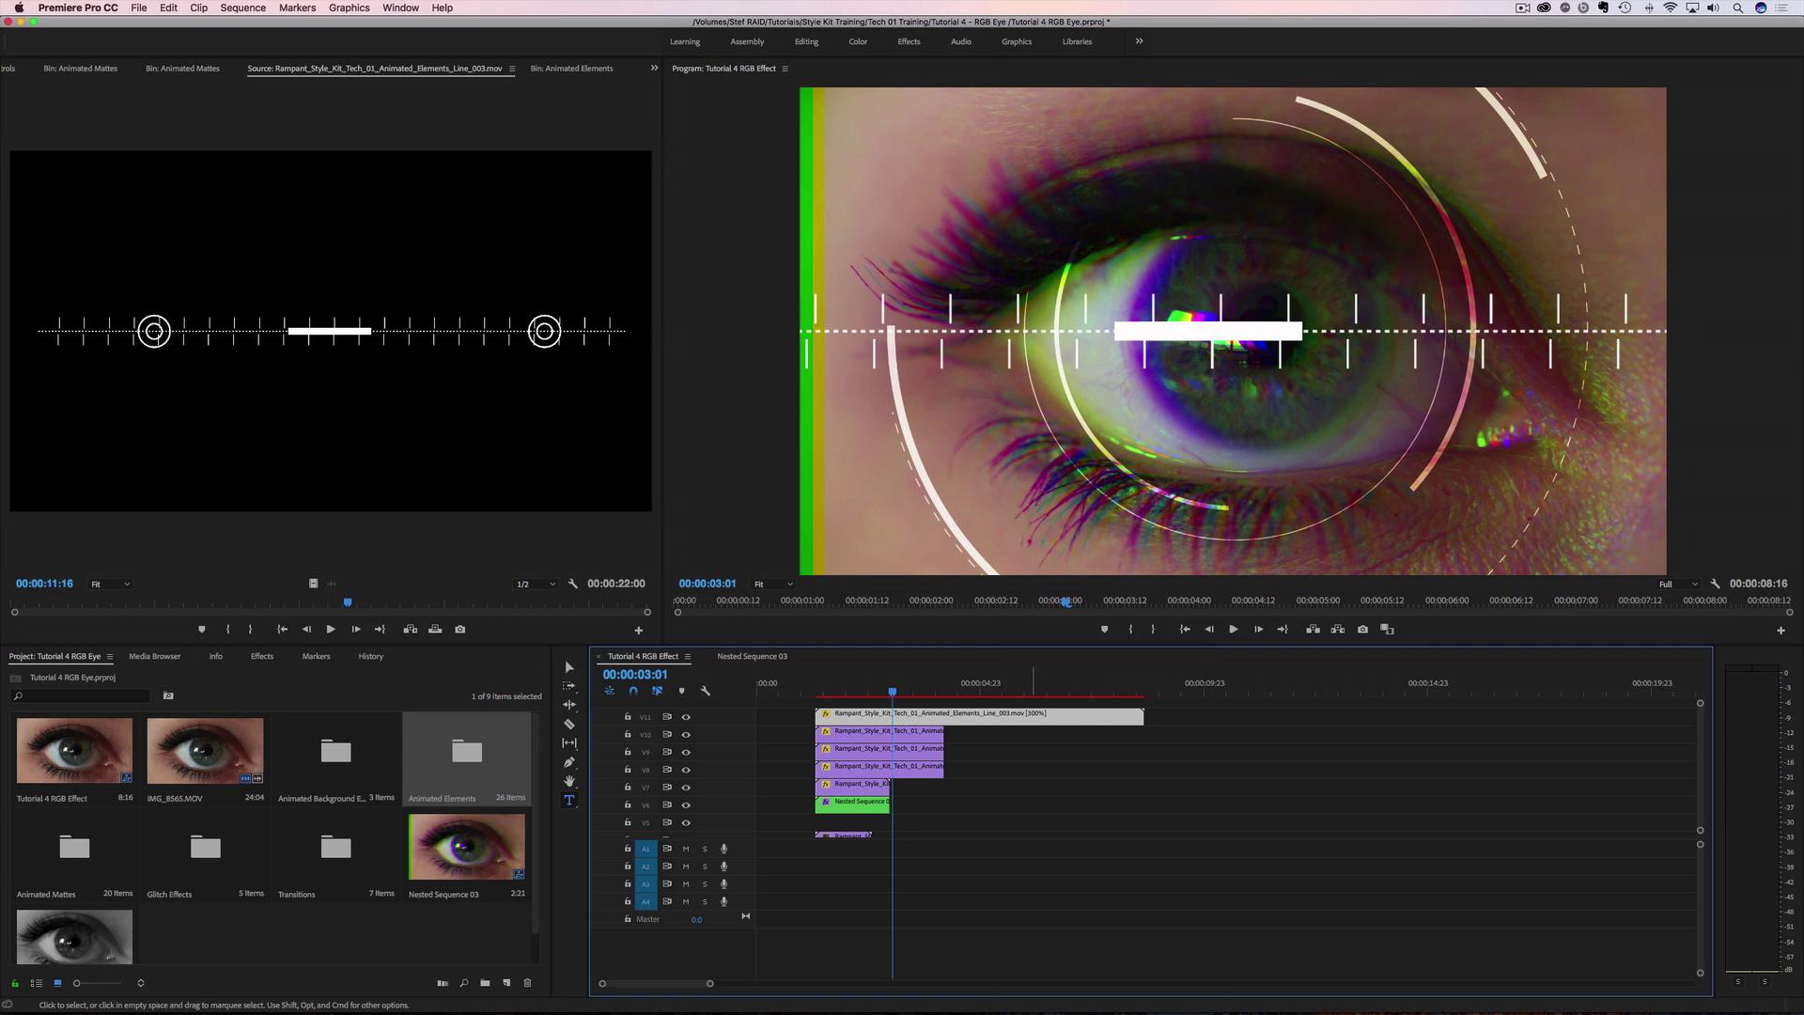
drag(1138, 717, 943, 718)
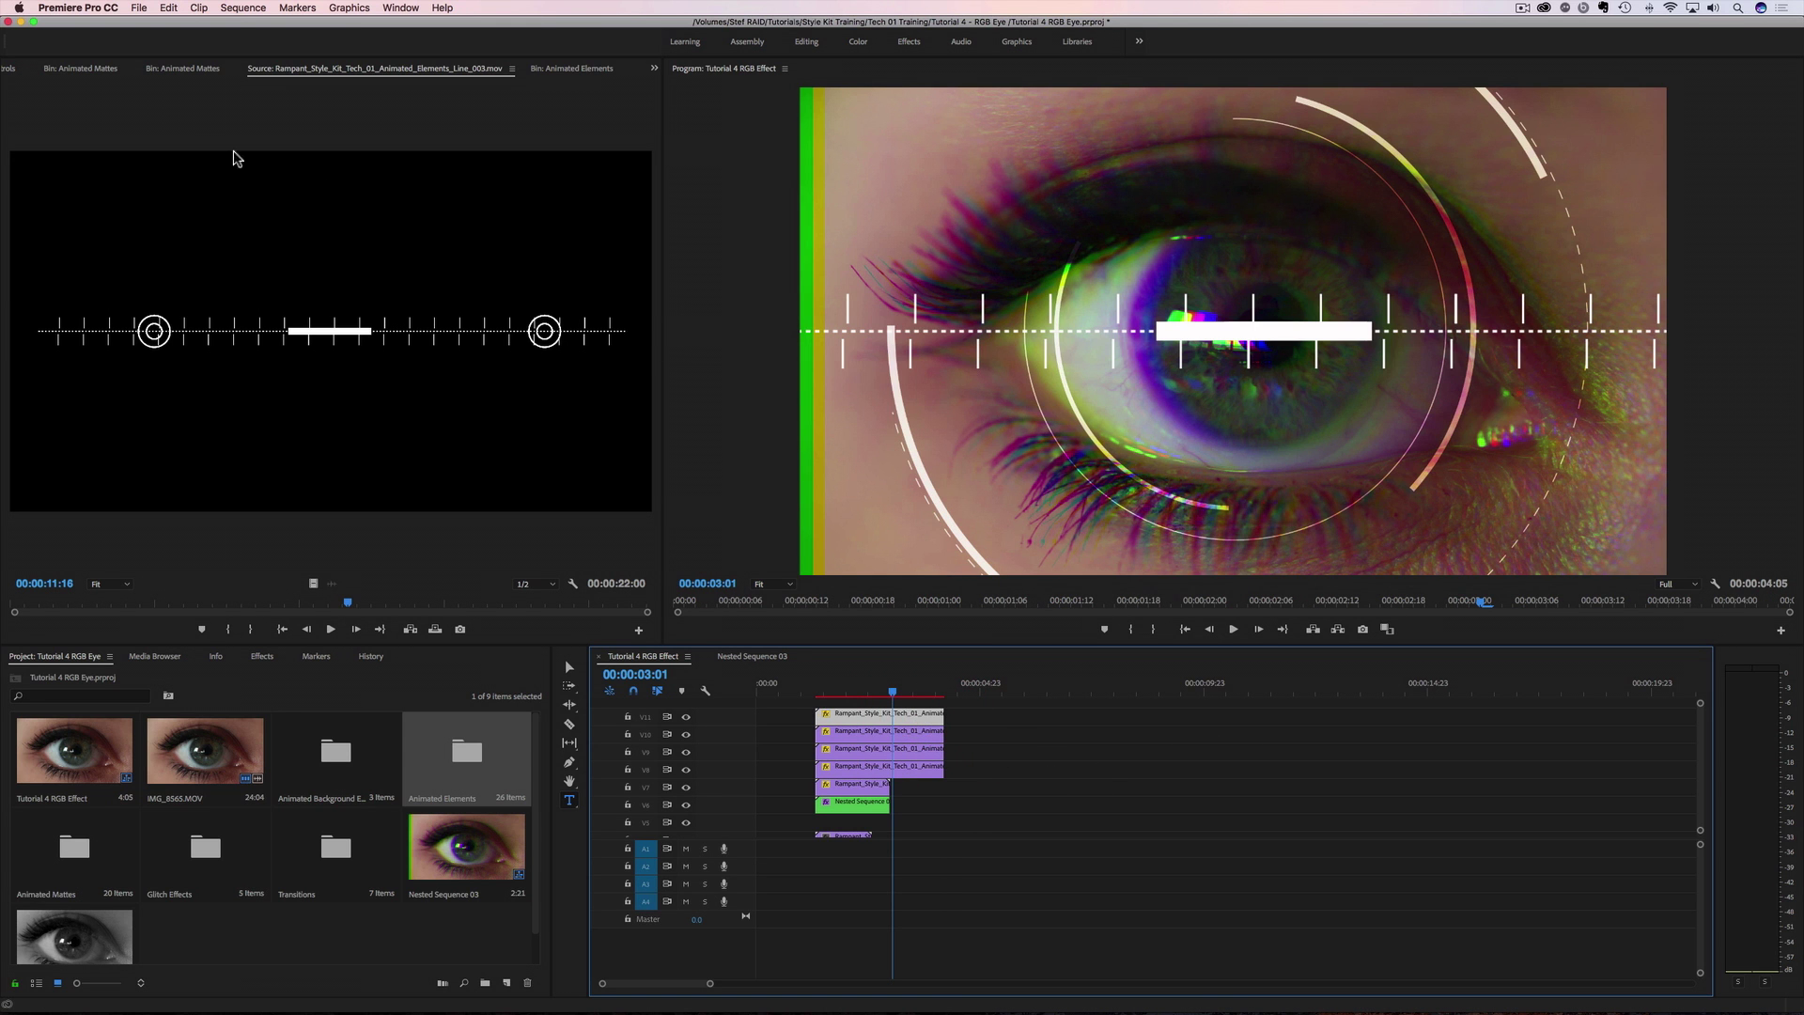
Scale the line clip to 50 and set its vertical position to 1010 so it sits along the frame's lower edge.
click(651, 71)
click(664, 87)
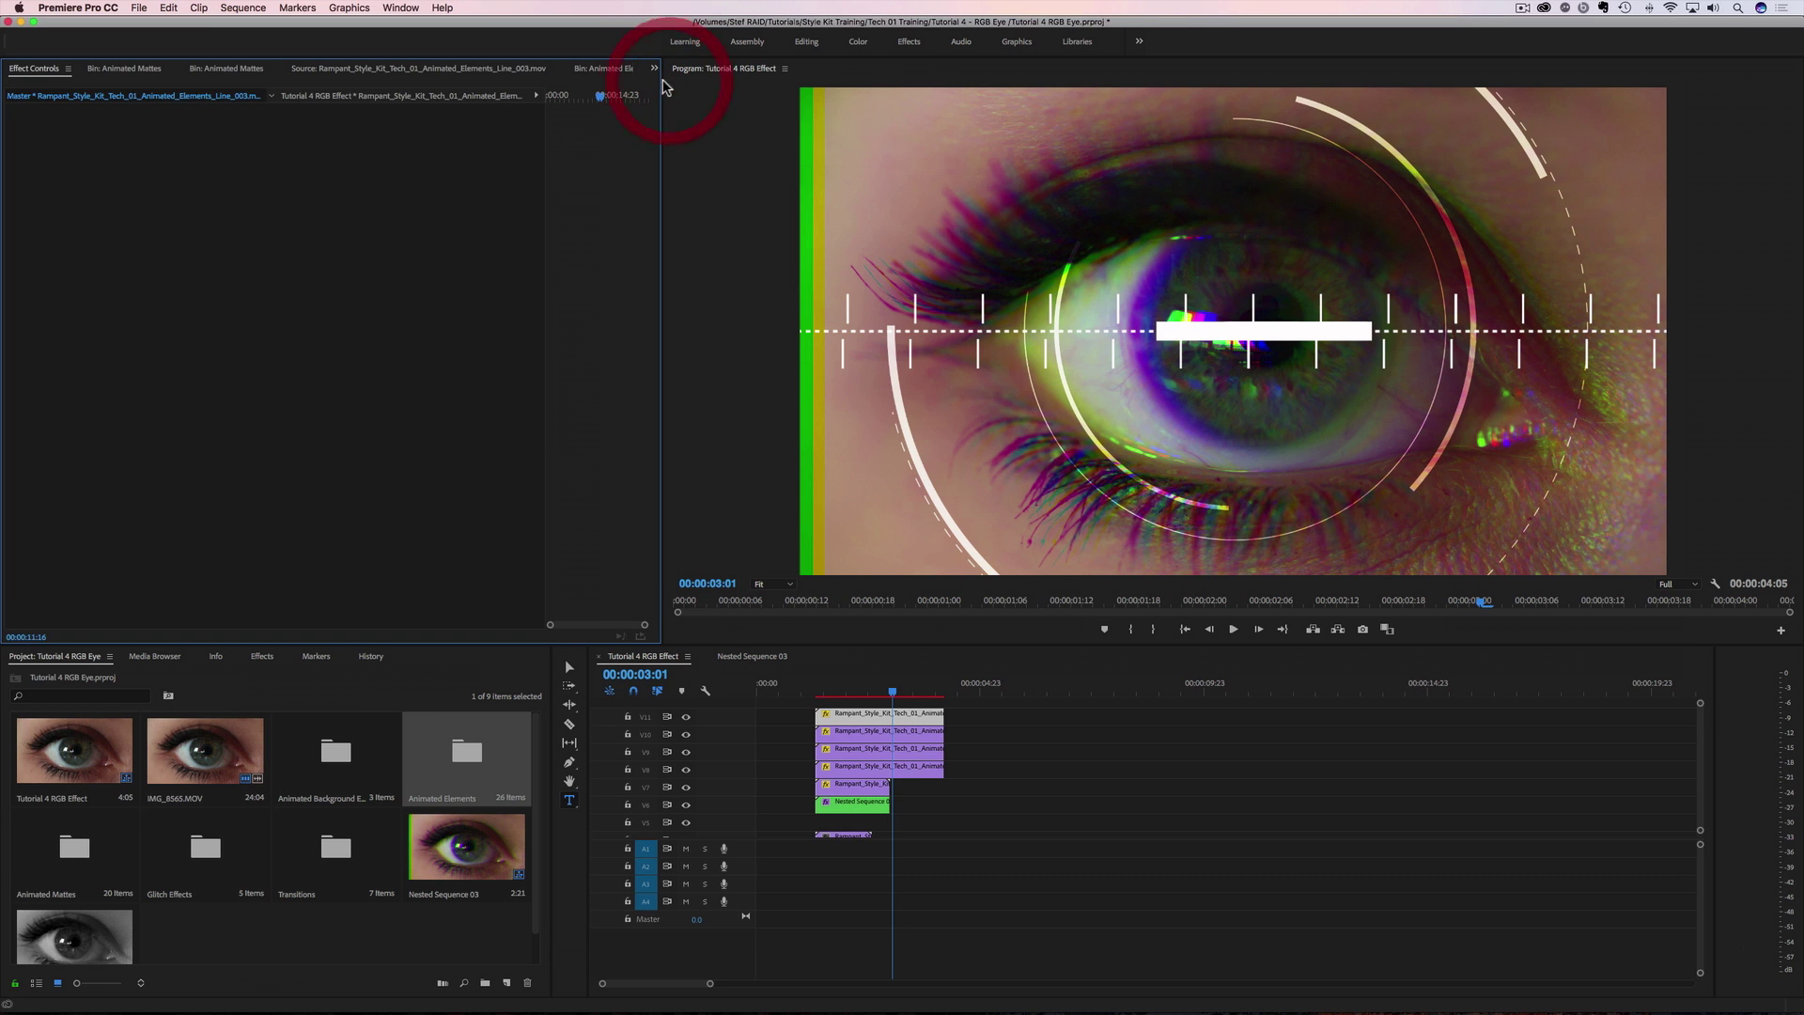
click(858, 716)
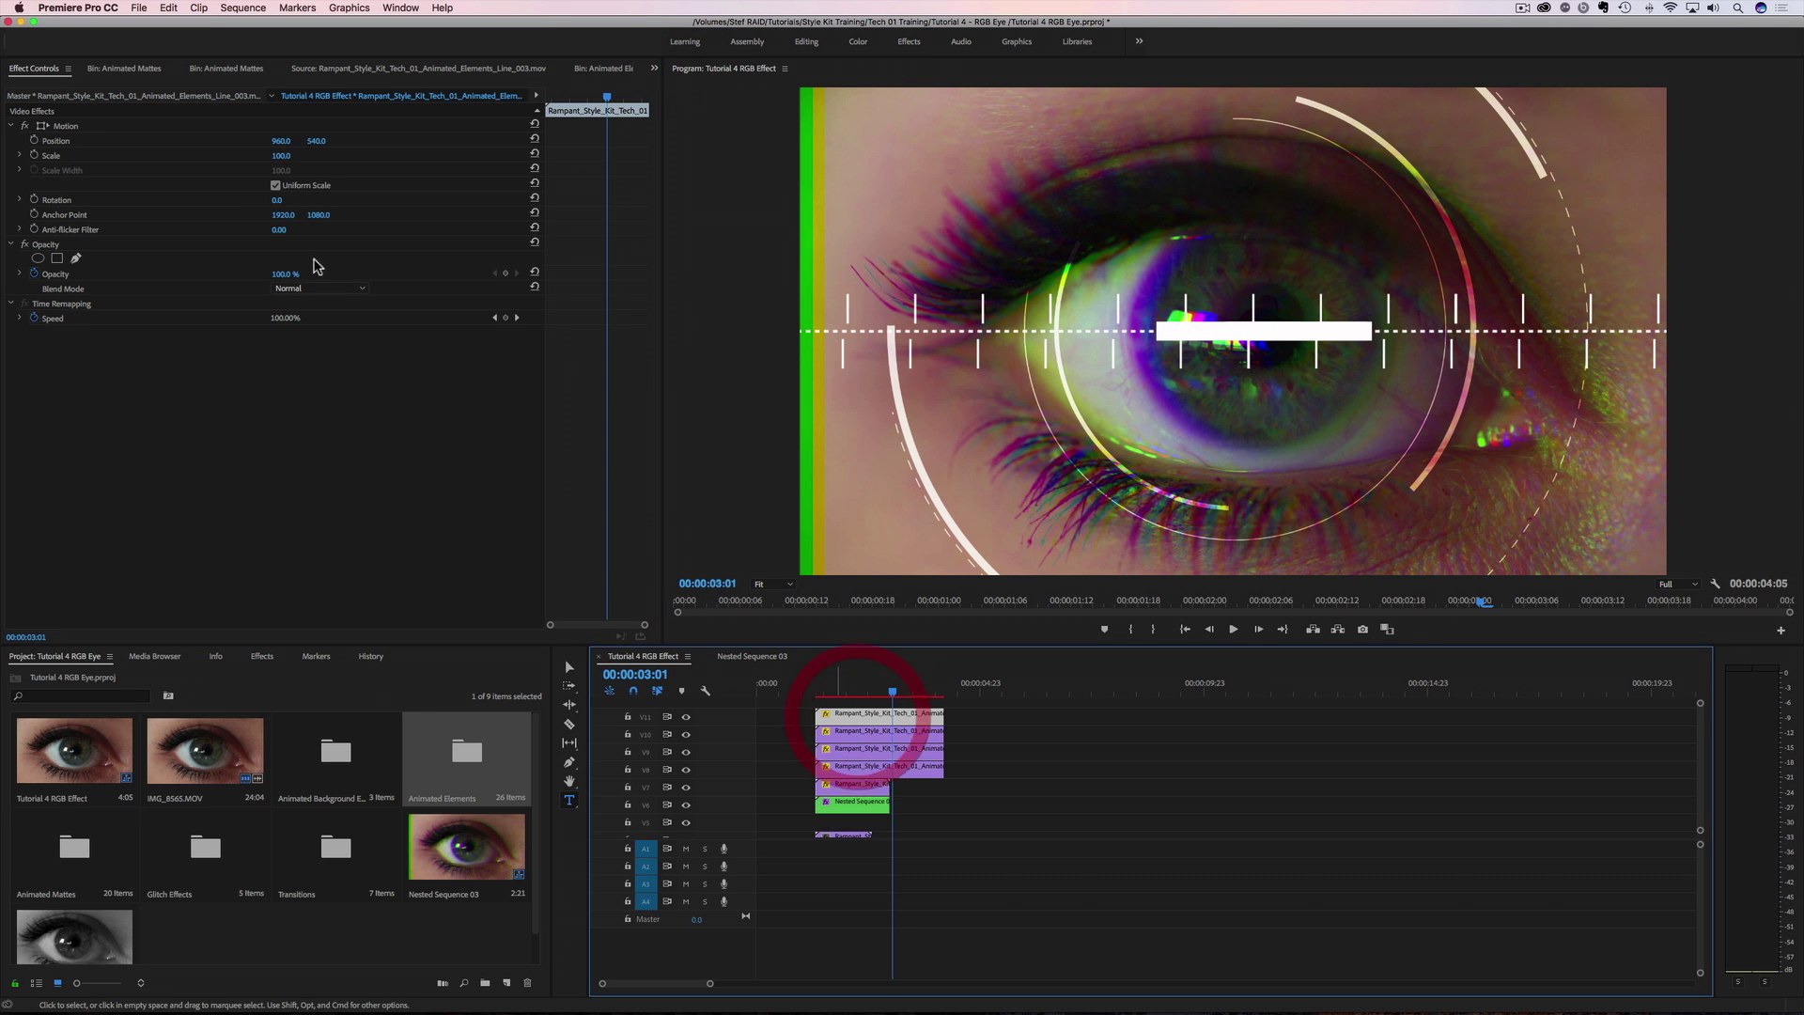
drag(279, 155, 242, 155)
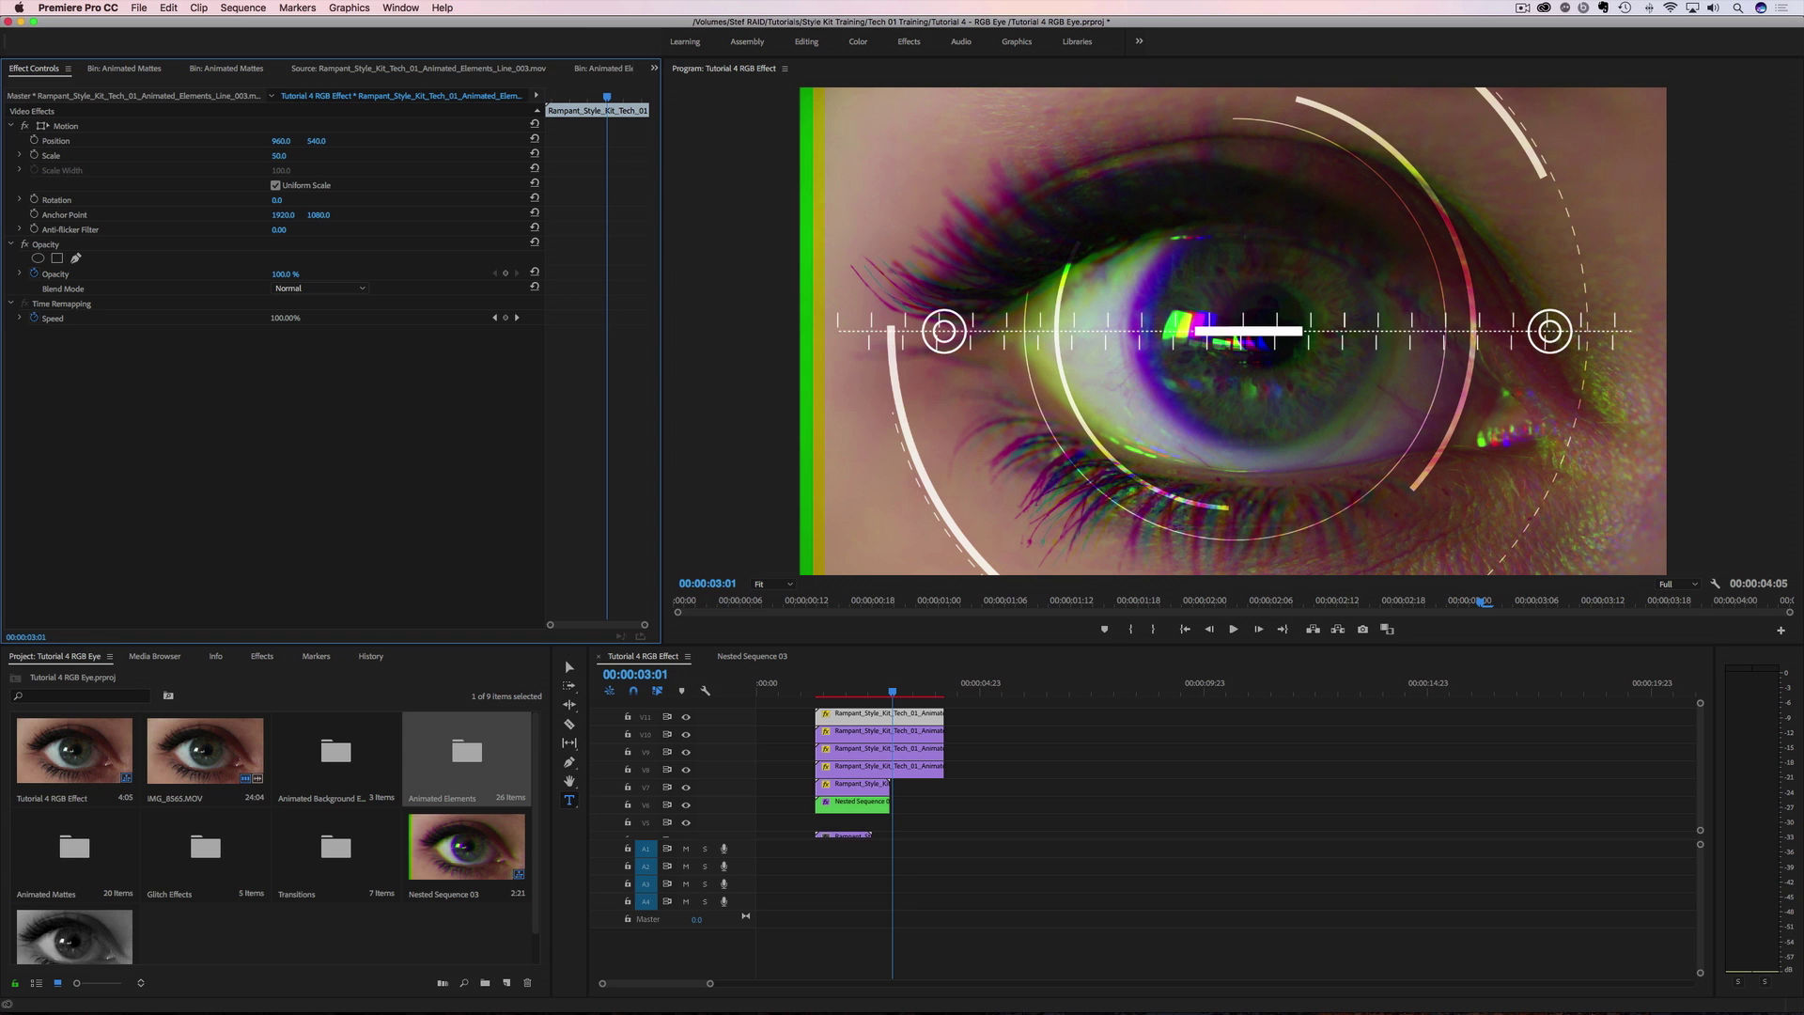
drag(317, 141, 688, 141)
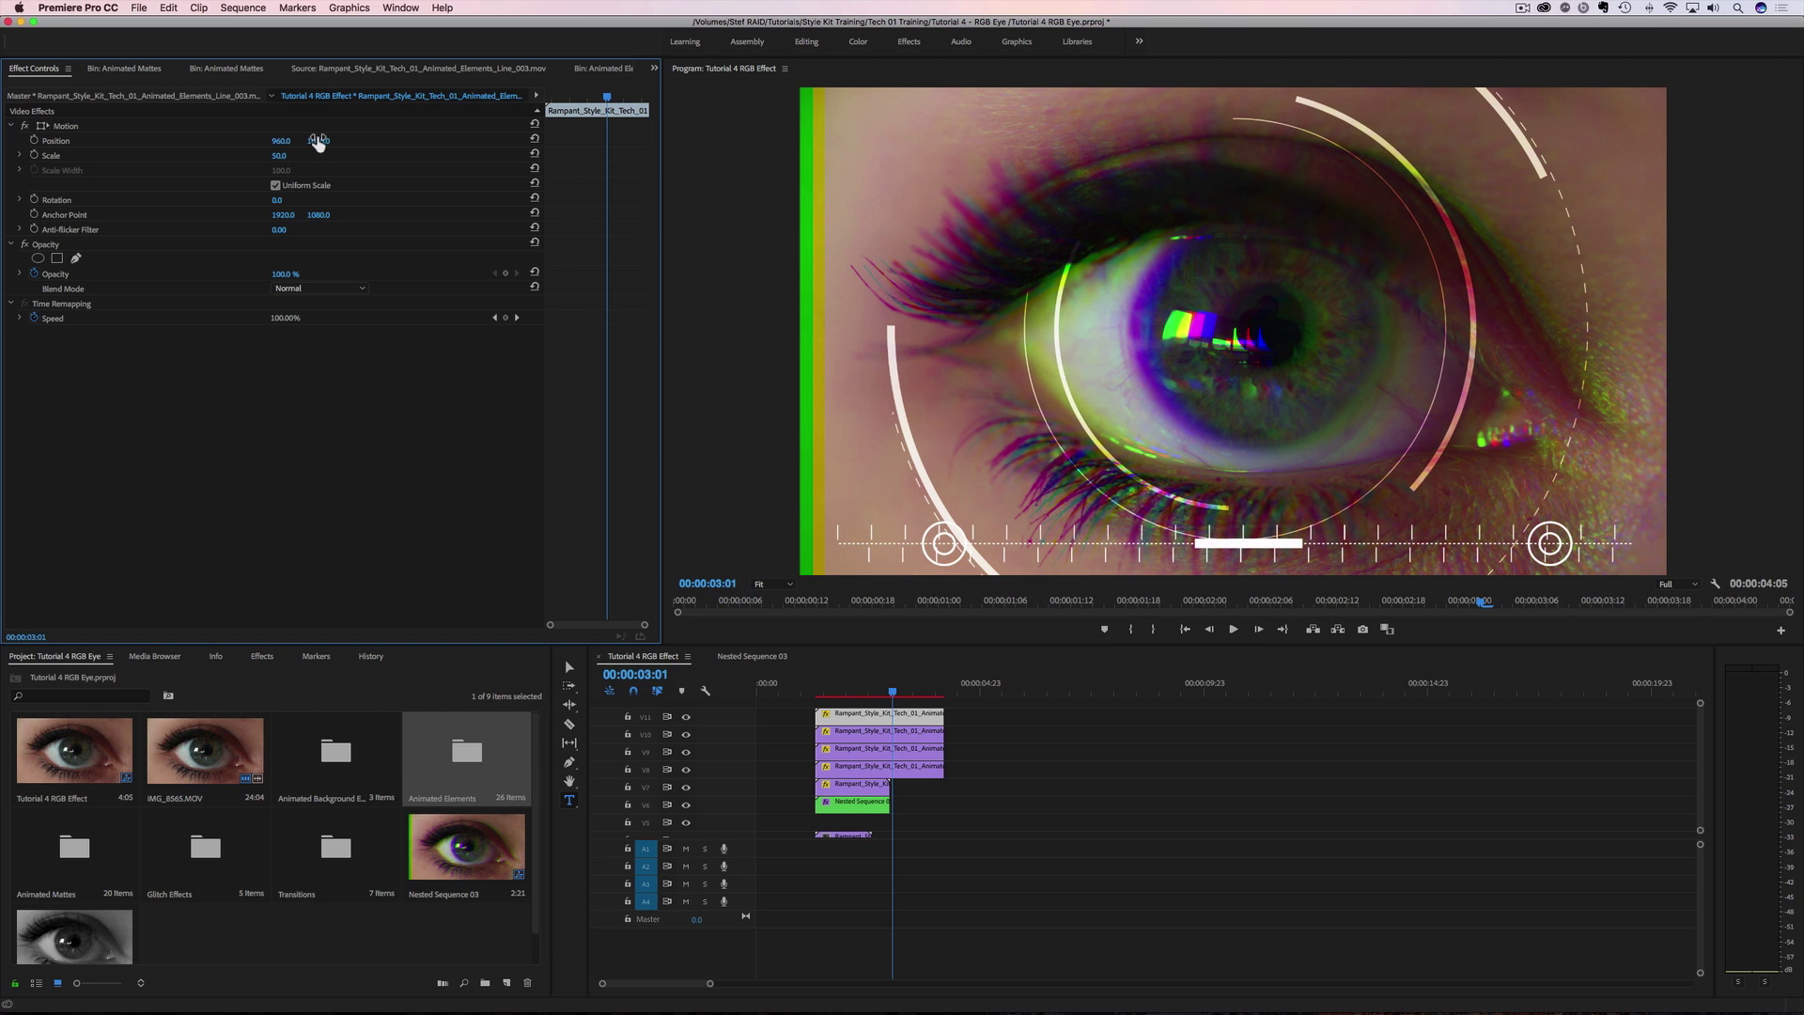
Set the line clip's blend mode to Overlay, its scale to 44 and its opacity to 66% with opacity keyframing off.
click(319, 289)
click(297, 502)
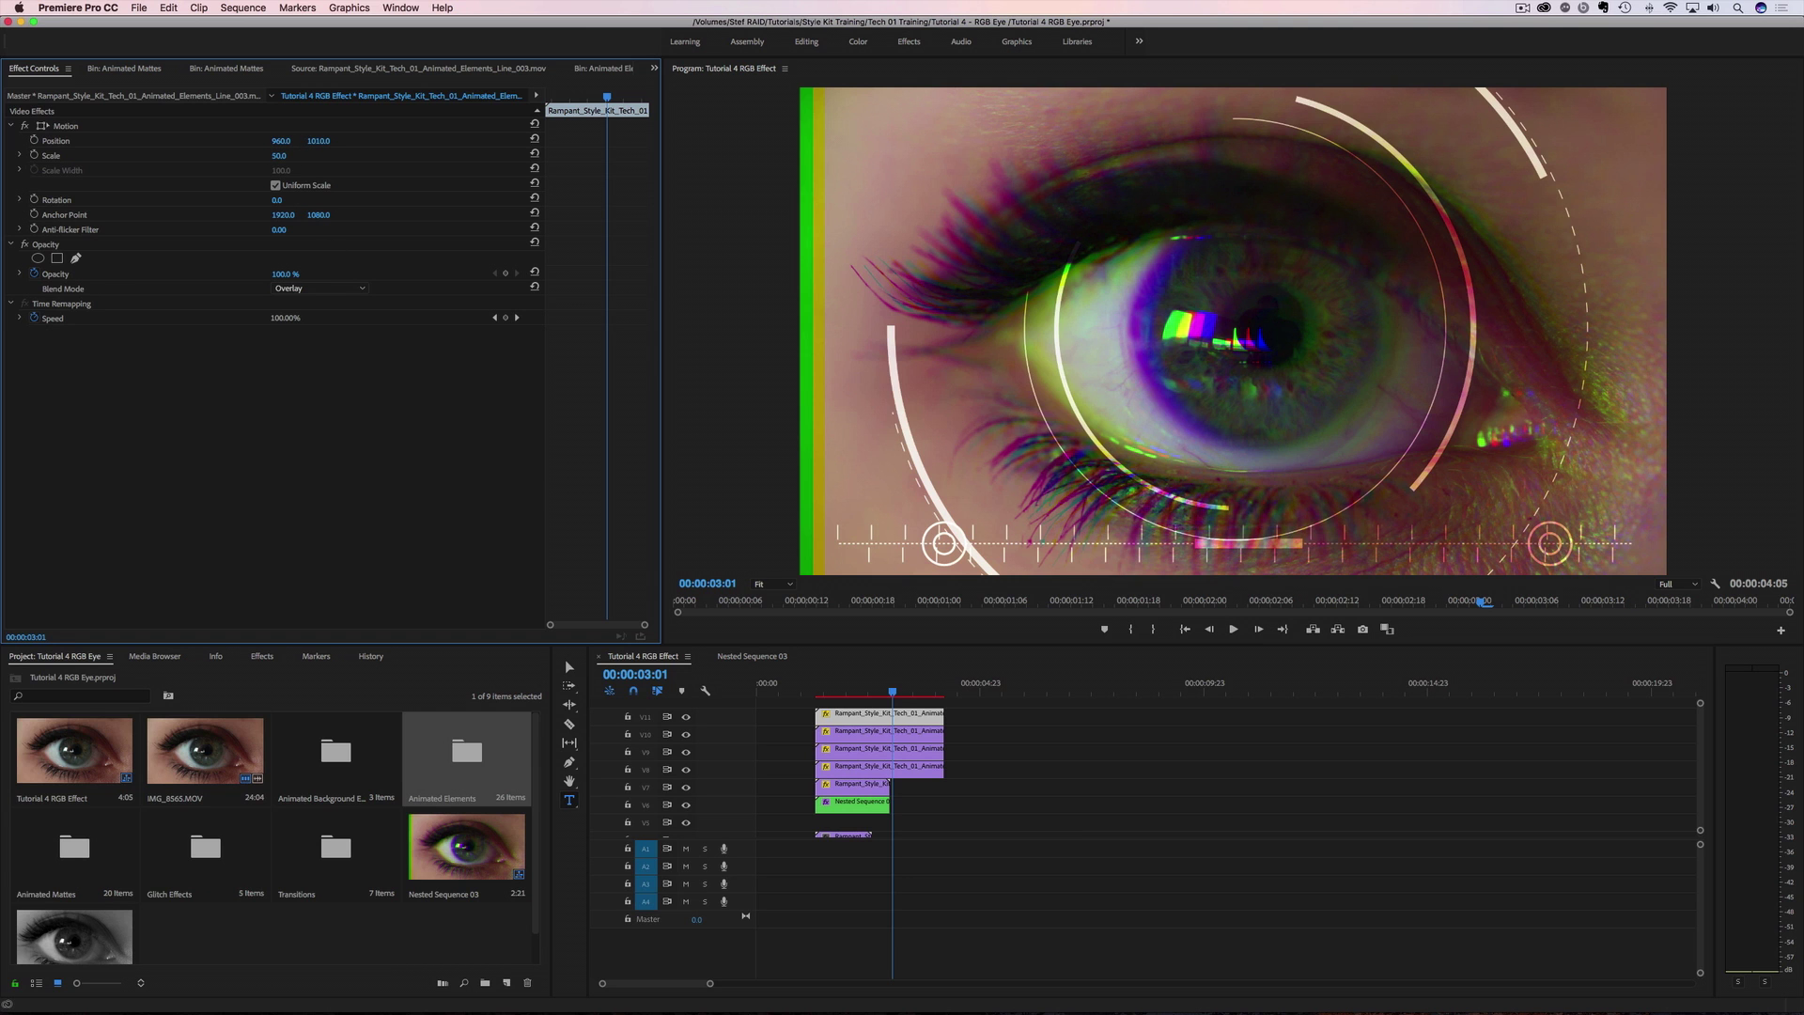
drag(279, 155, 274, 155)
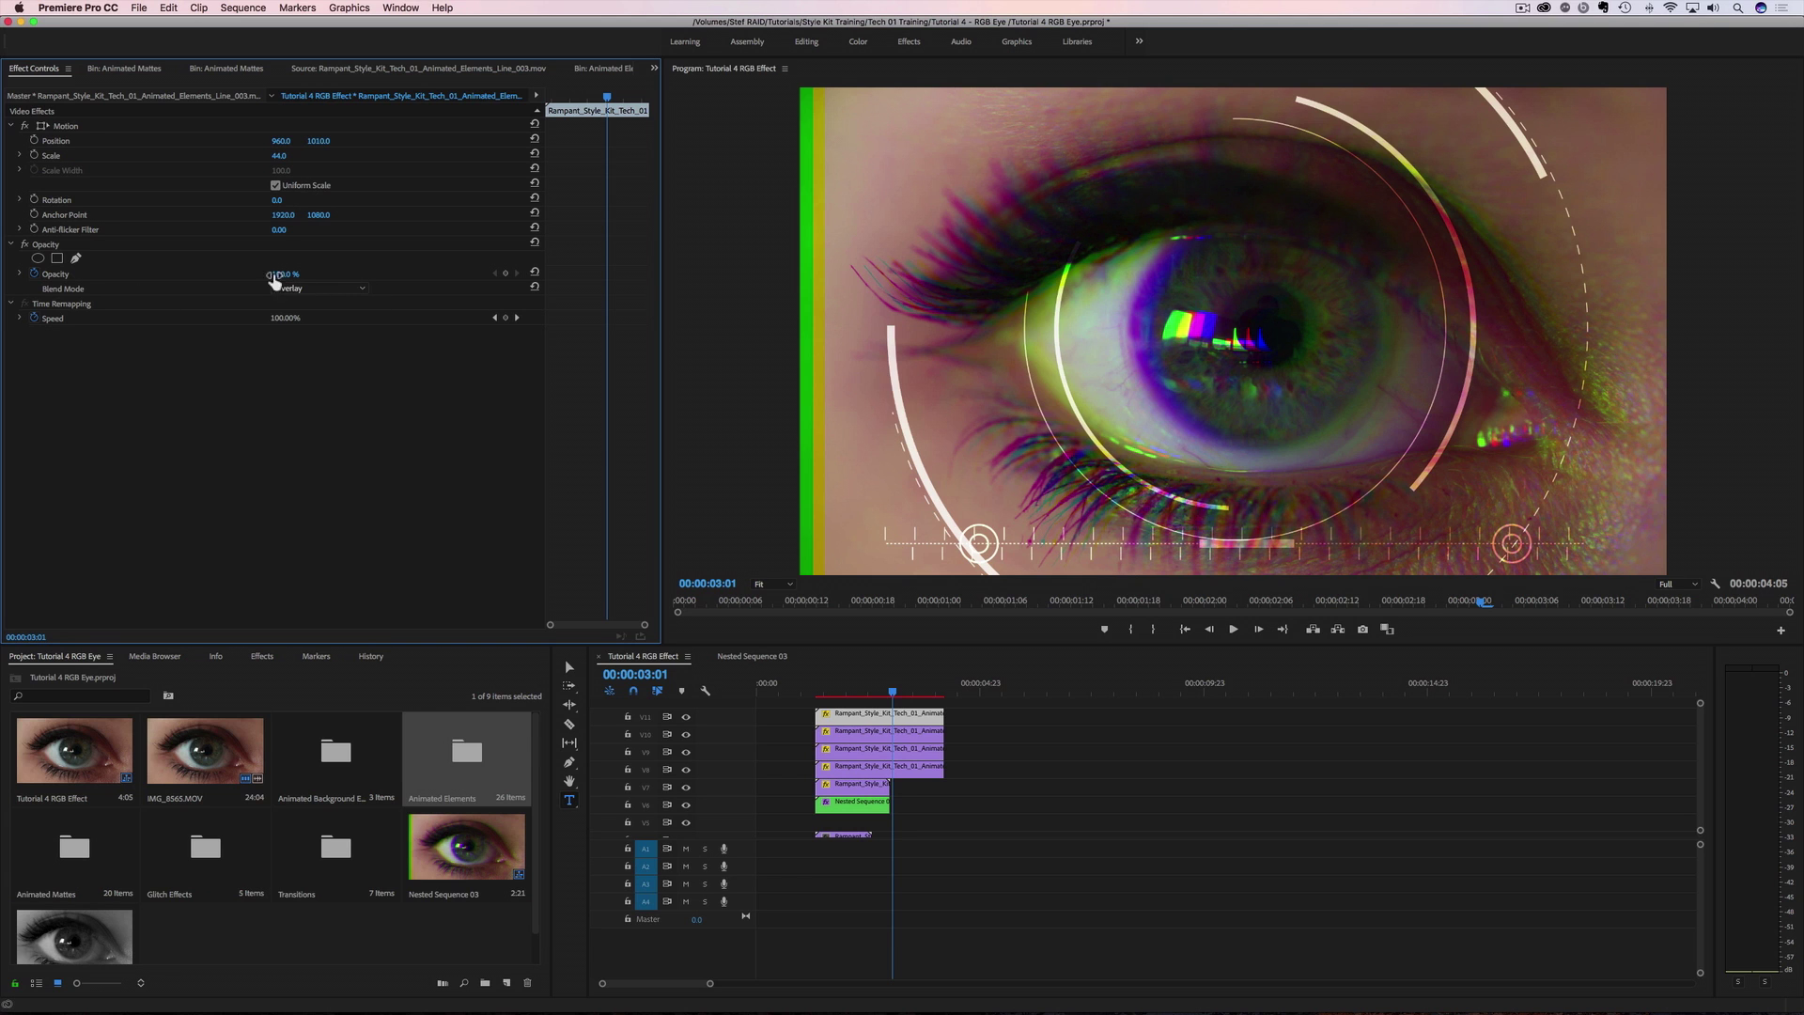
click(37, 275)
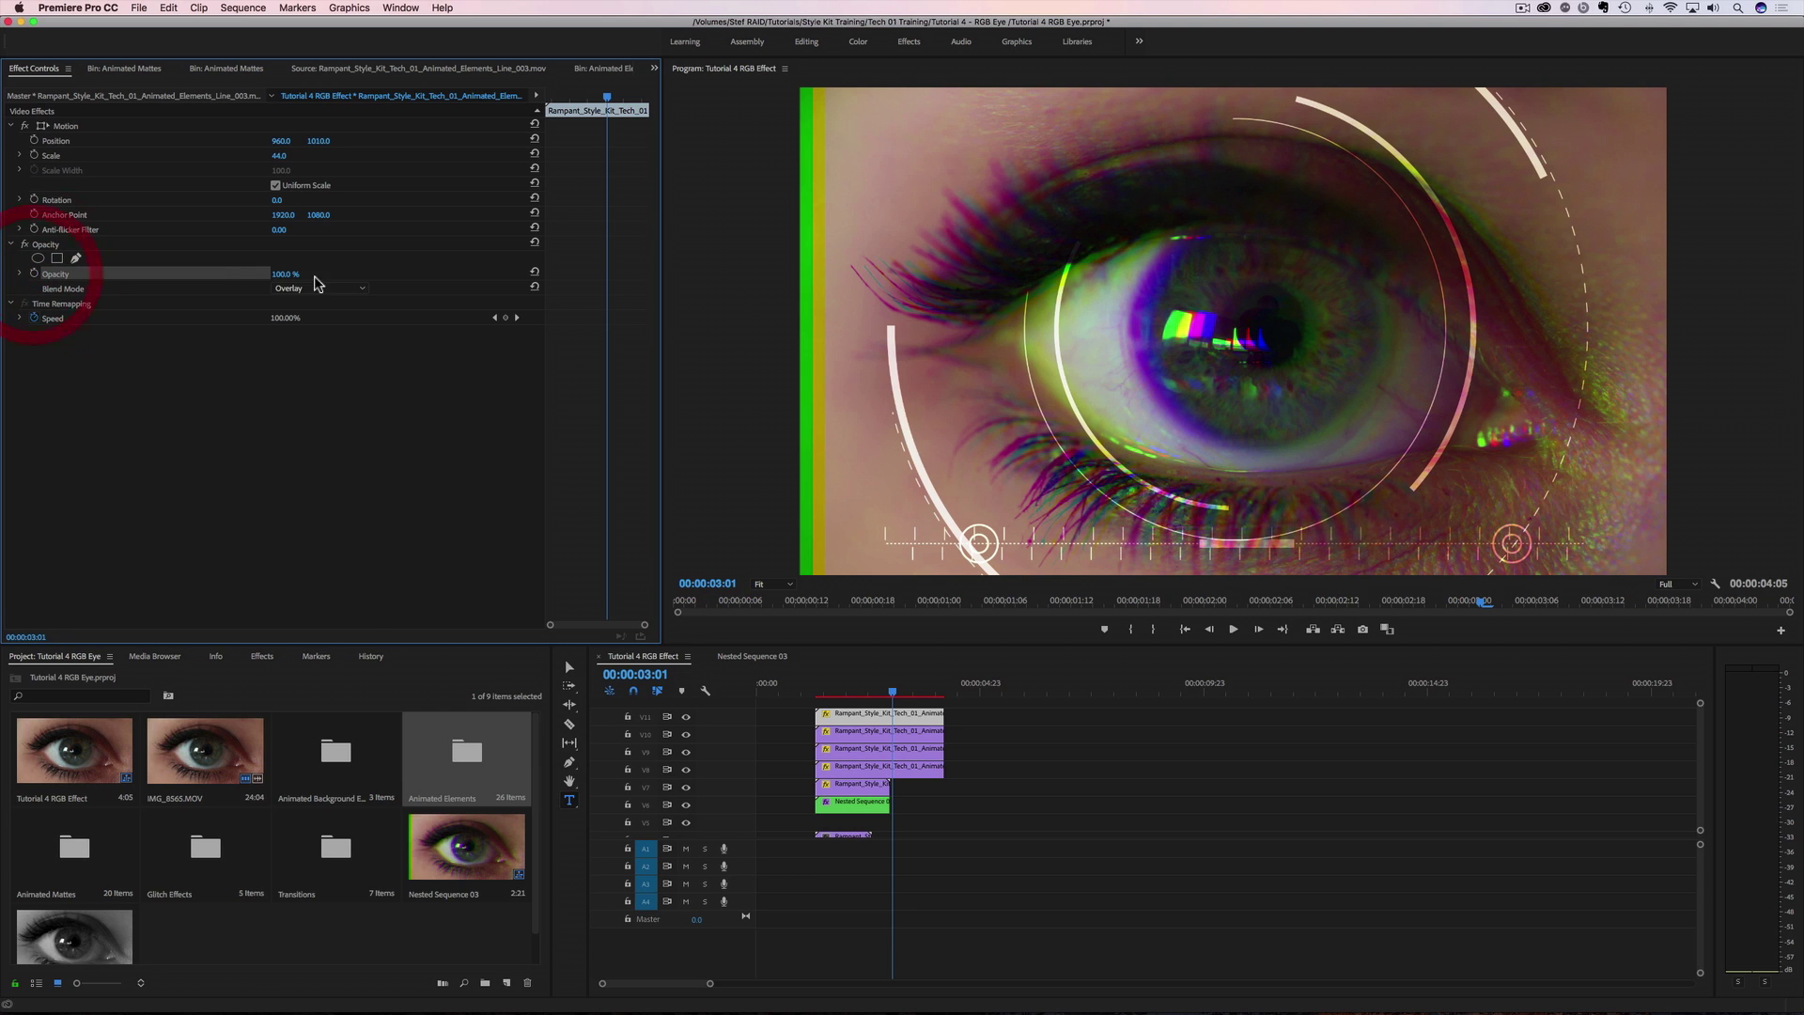
drag(282, 274, 277, 274)
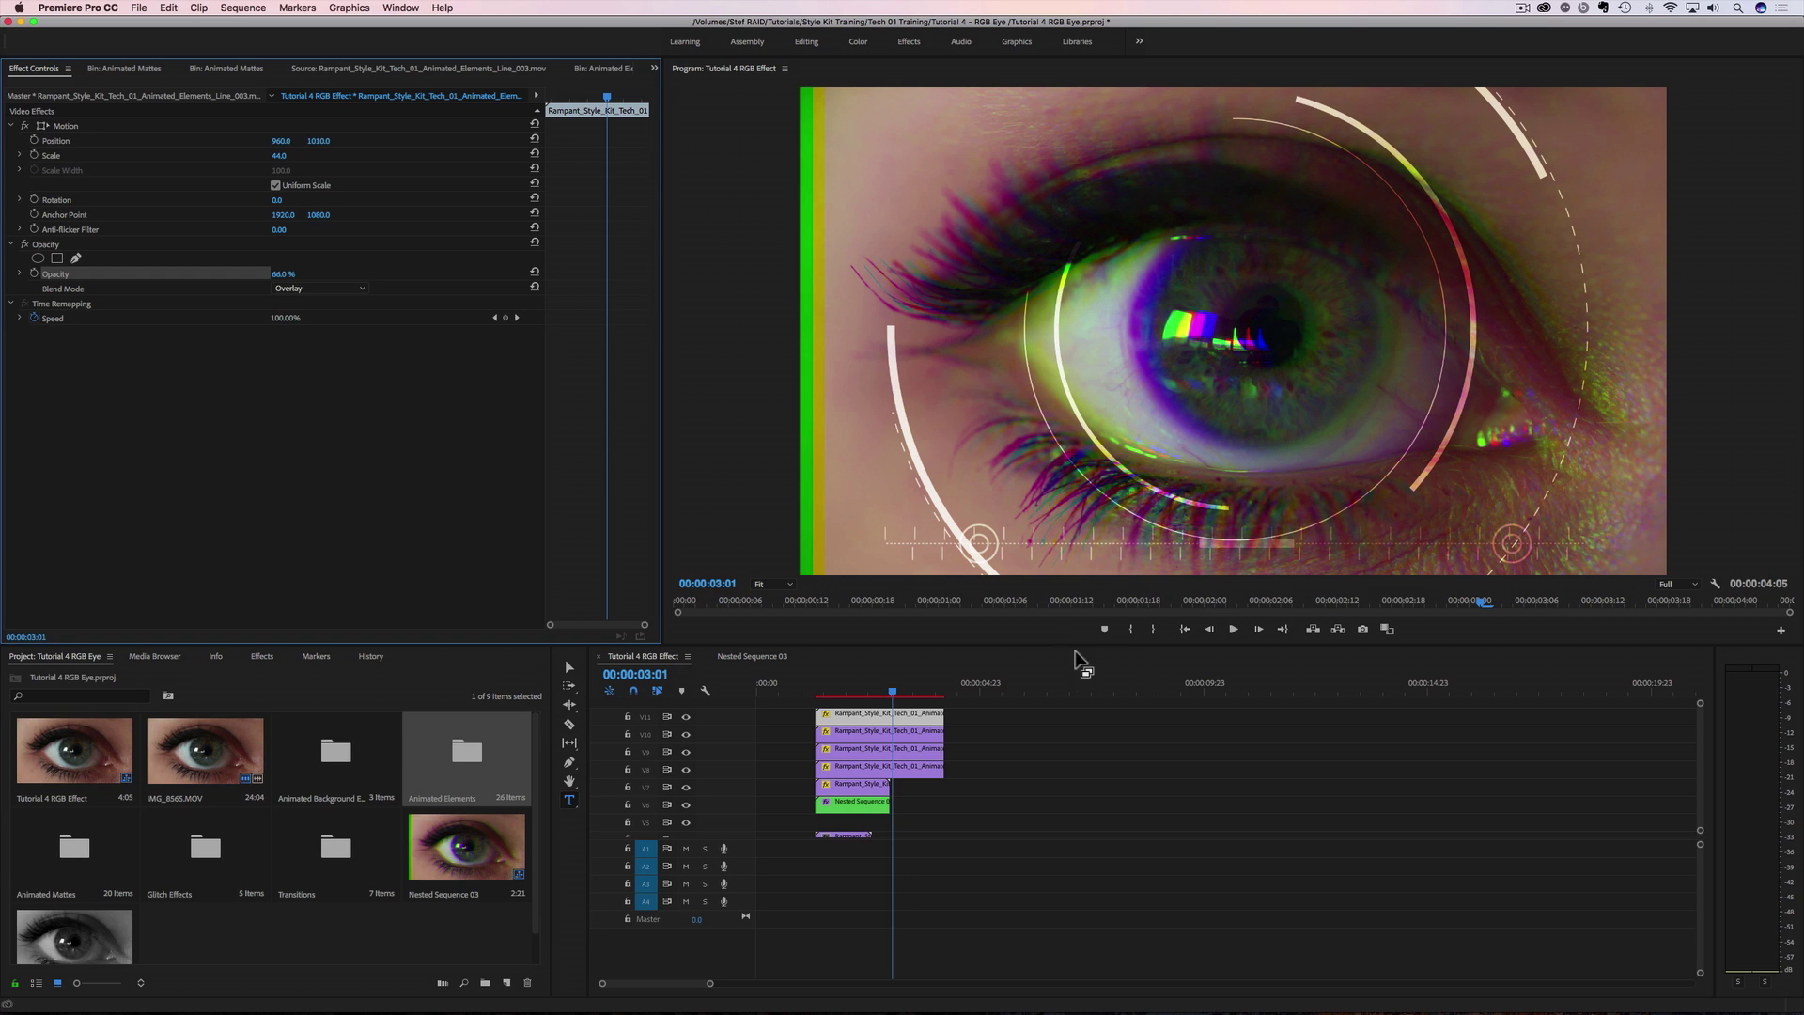
Duplicate the line clip onto V12 and set the copy's vertical position to 62, along the frame's upper edge.
click(850, 717)
drag(862, 722, 846, 703)
click(871, 716)
drag(321, 140, 7, 140)
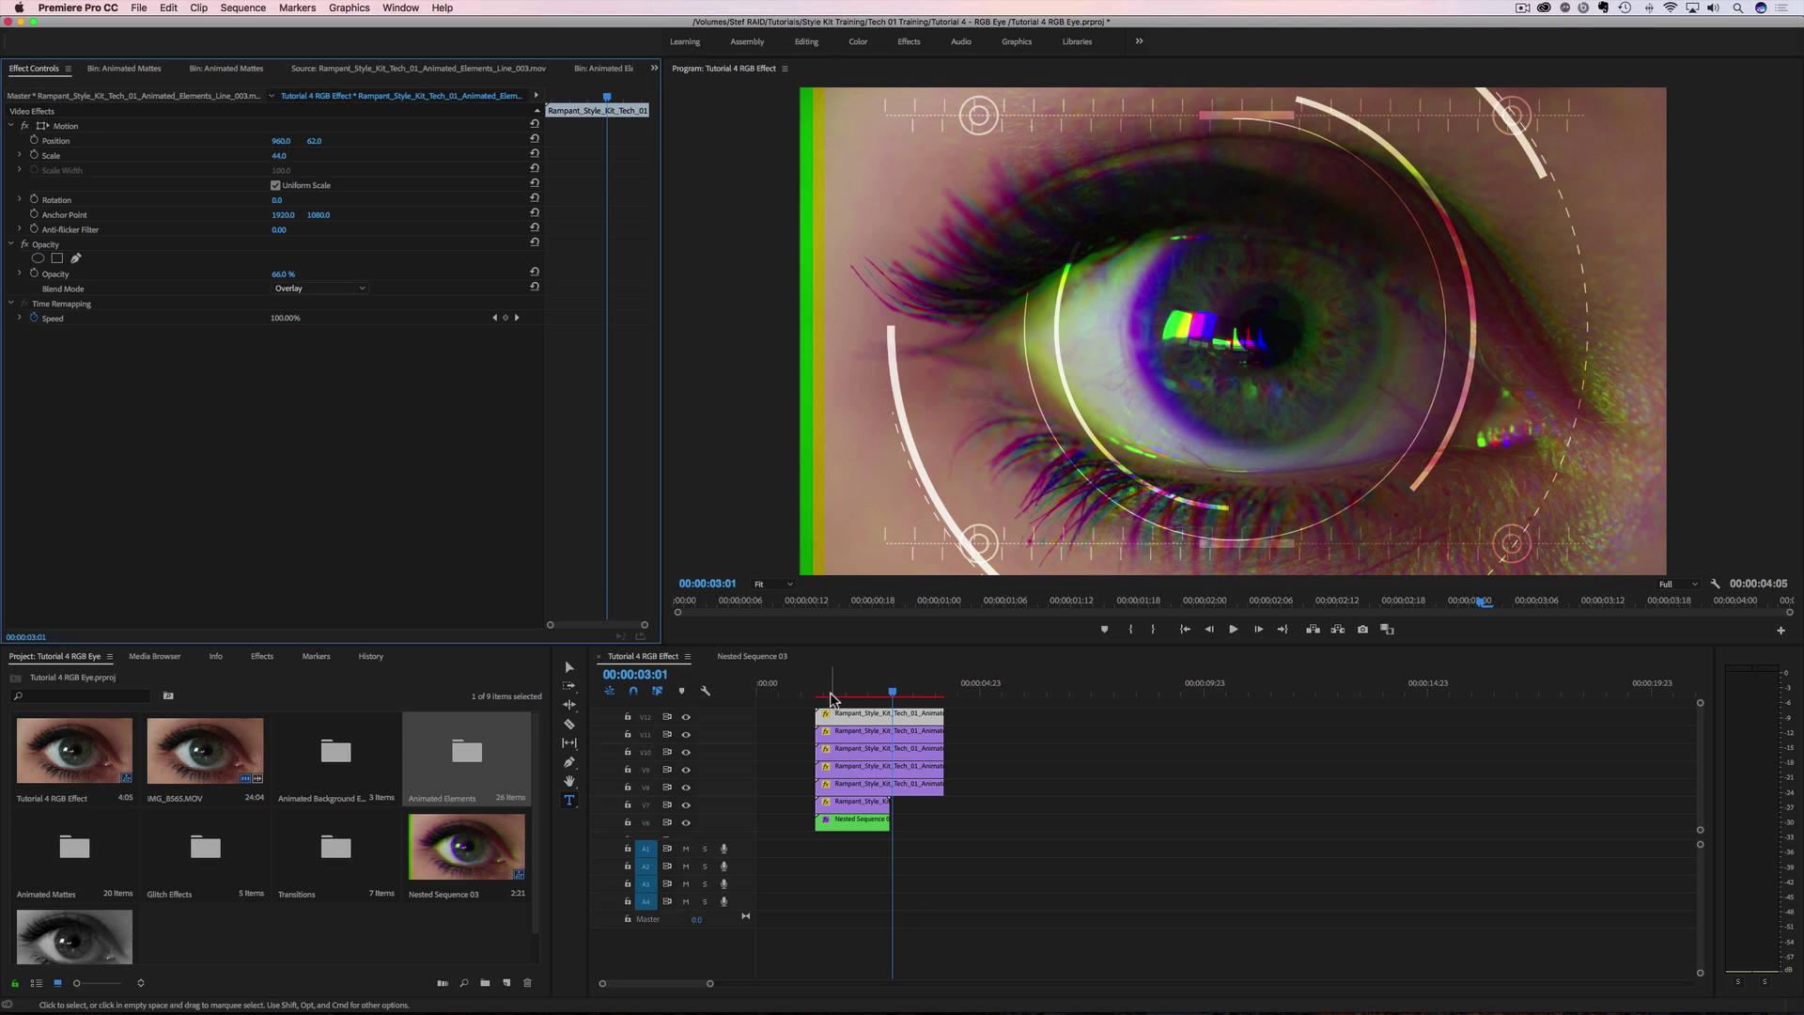
Play back the layered eye composite from its start several times and return the playhead to 00:00:01:00.
drag(832, 693, 805, 695)
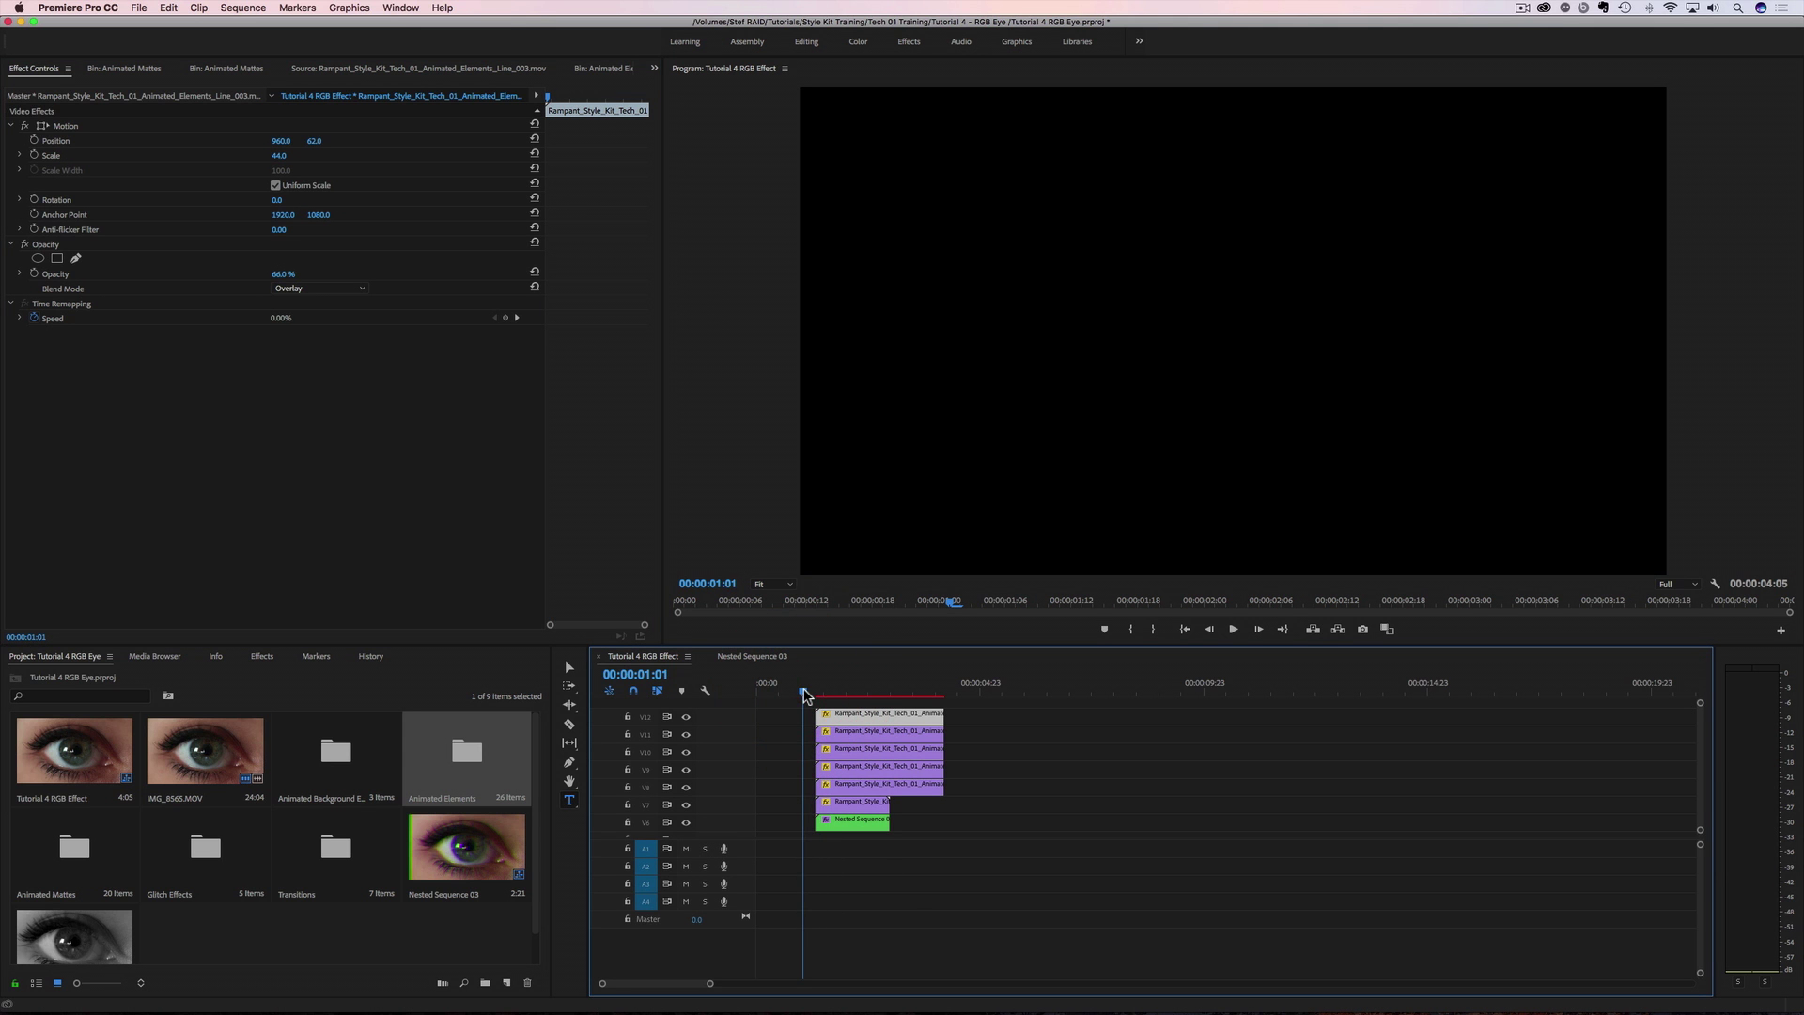
key(space)
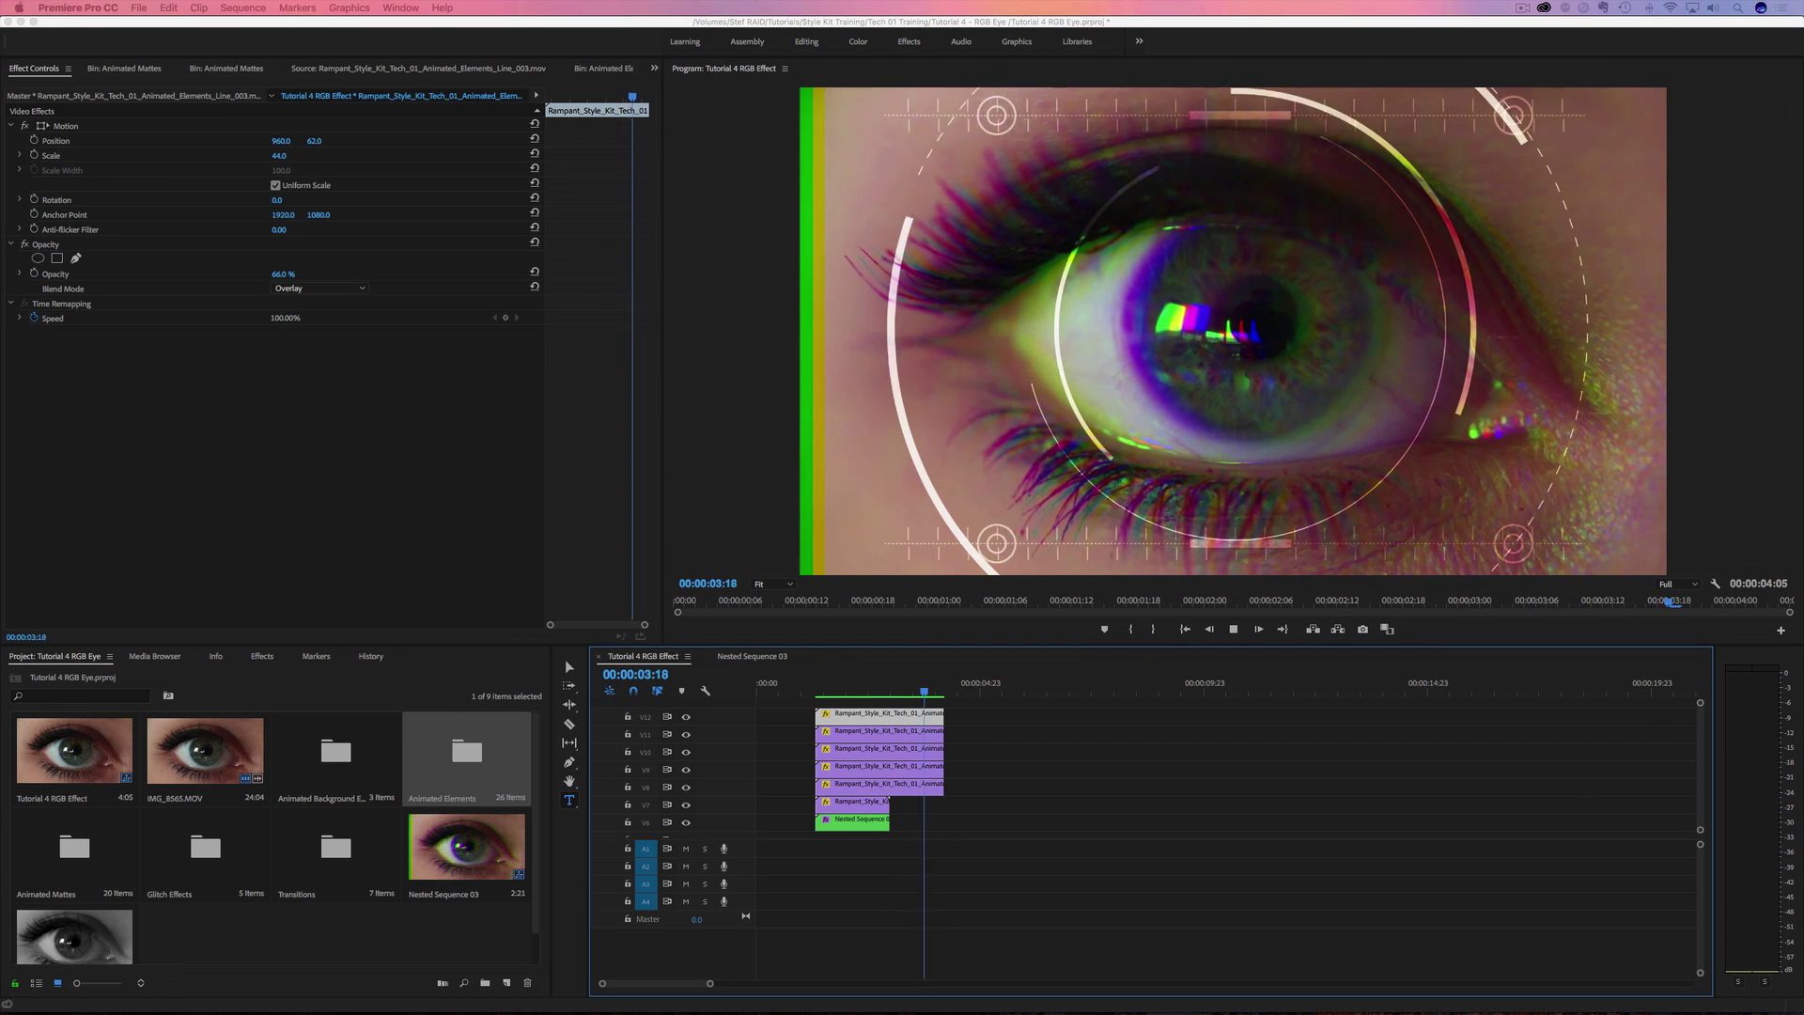
click(801, 695)
key(space)
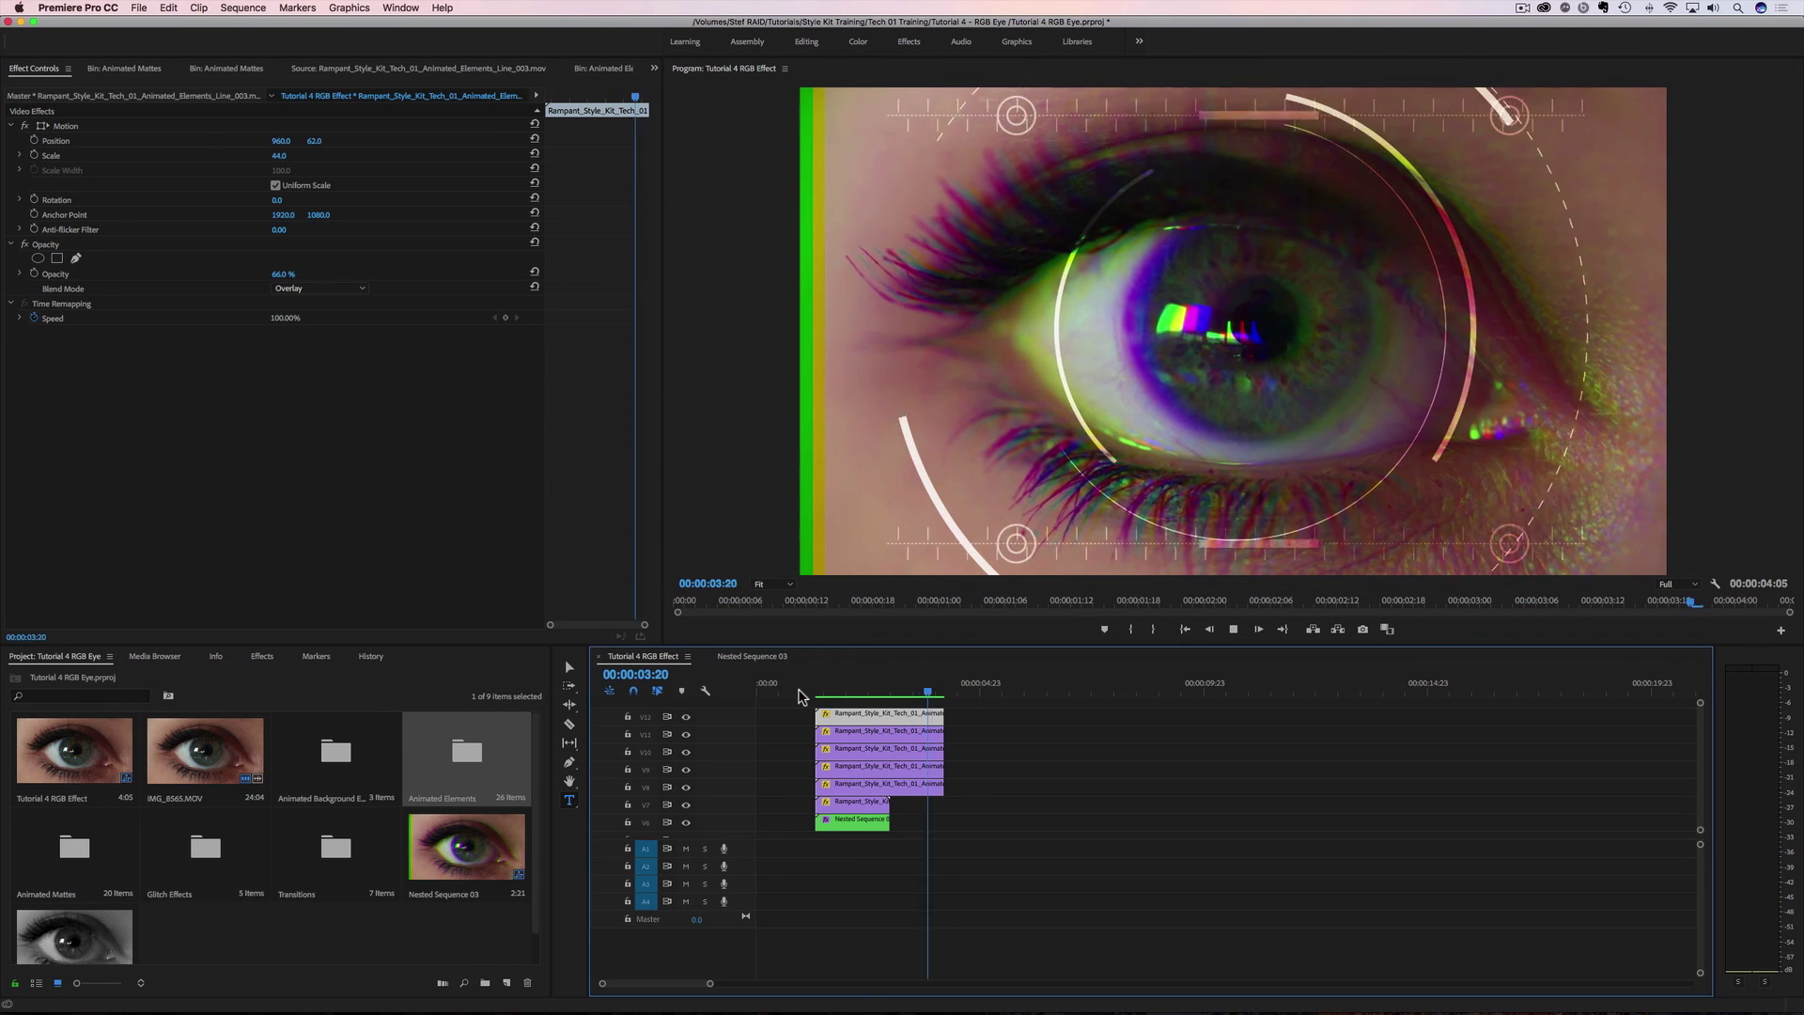
drag(803, 693, 805, 693)
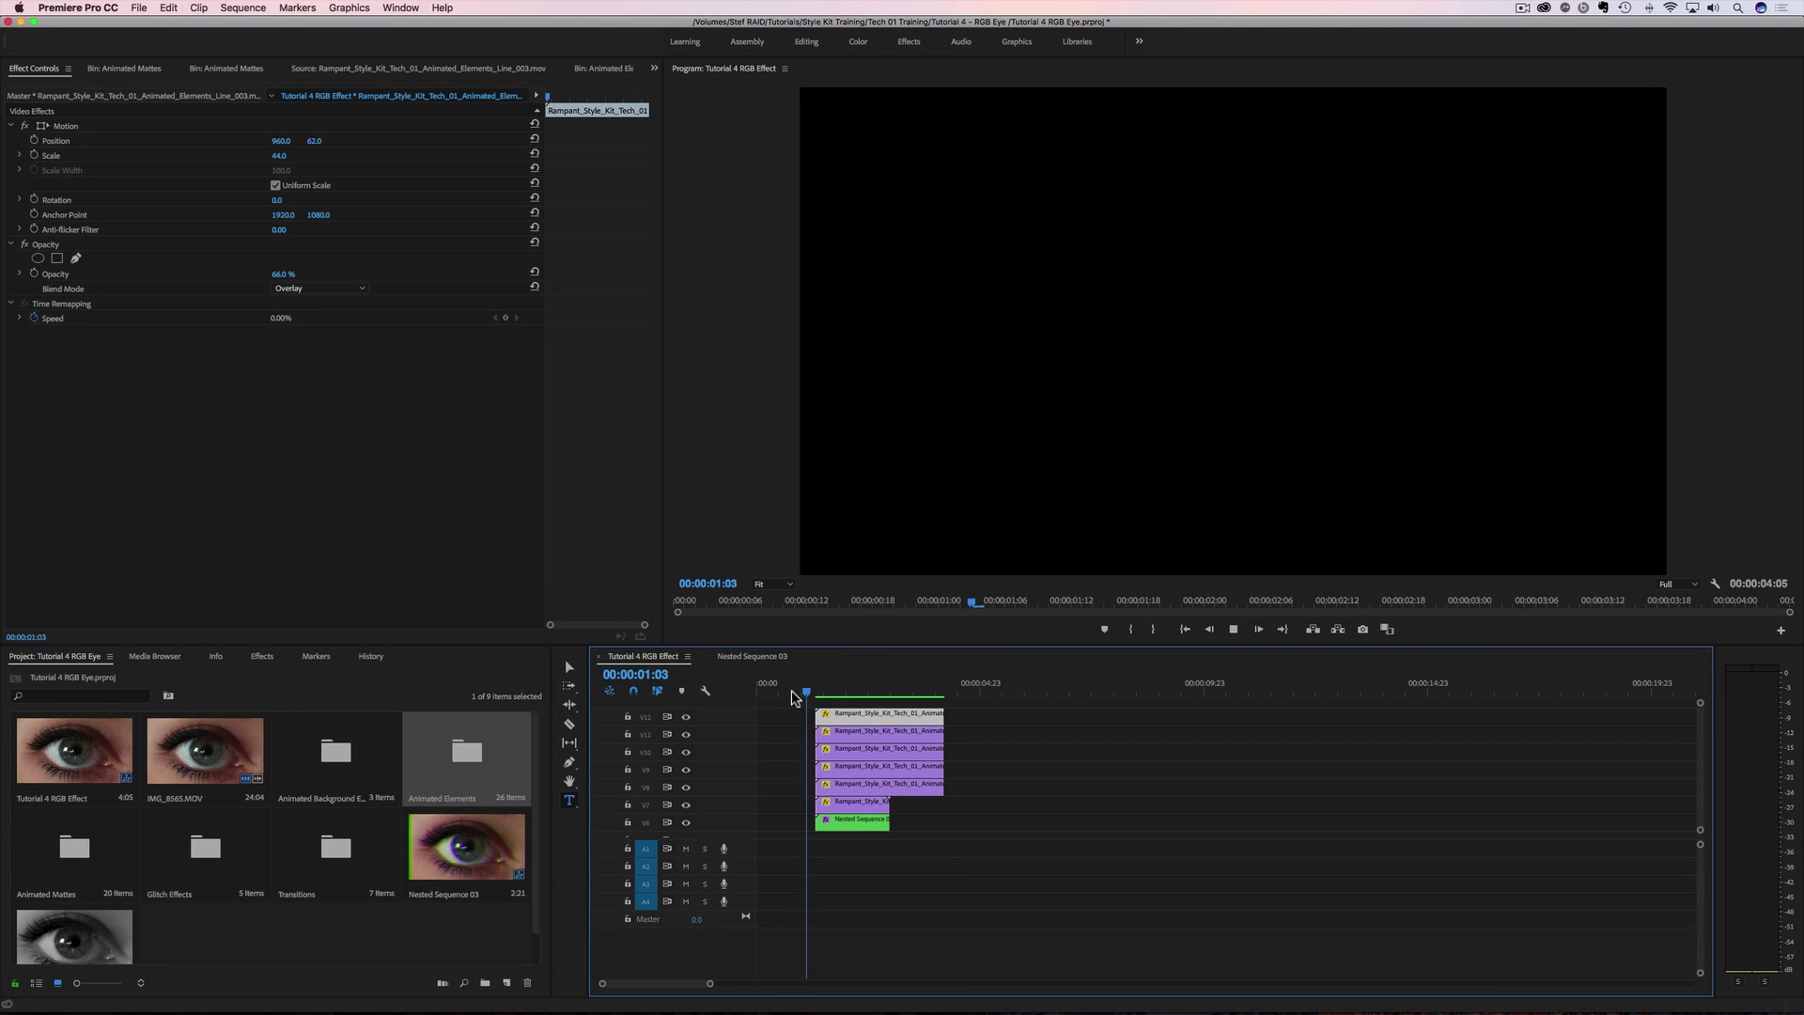
key(space)
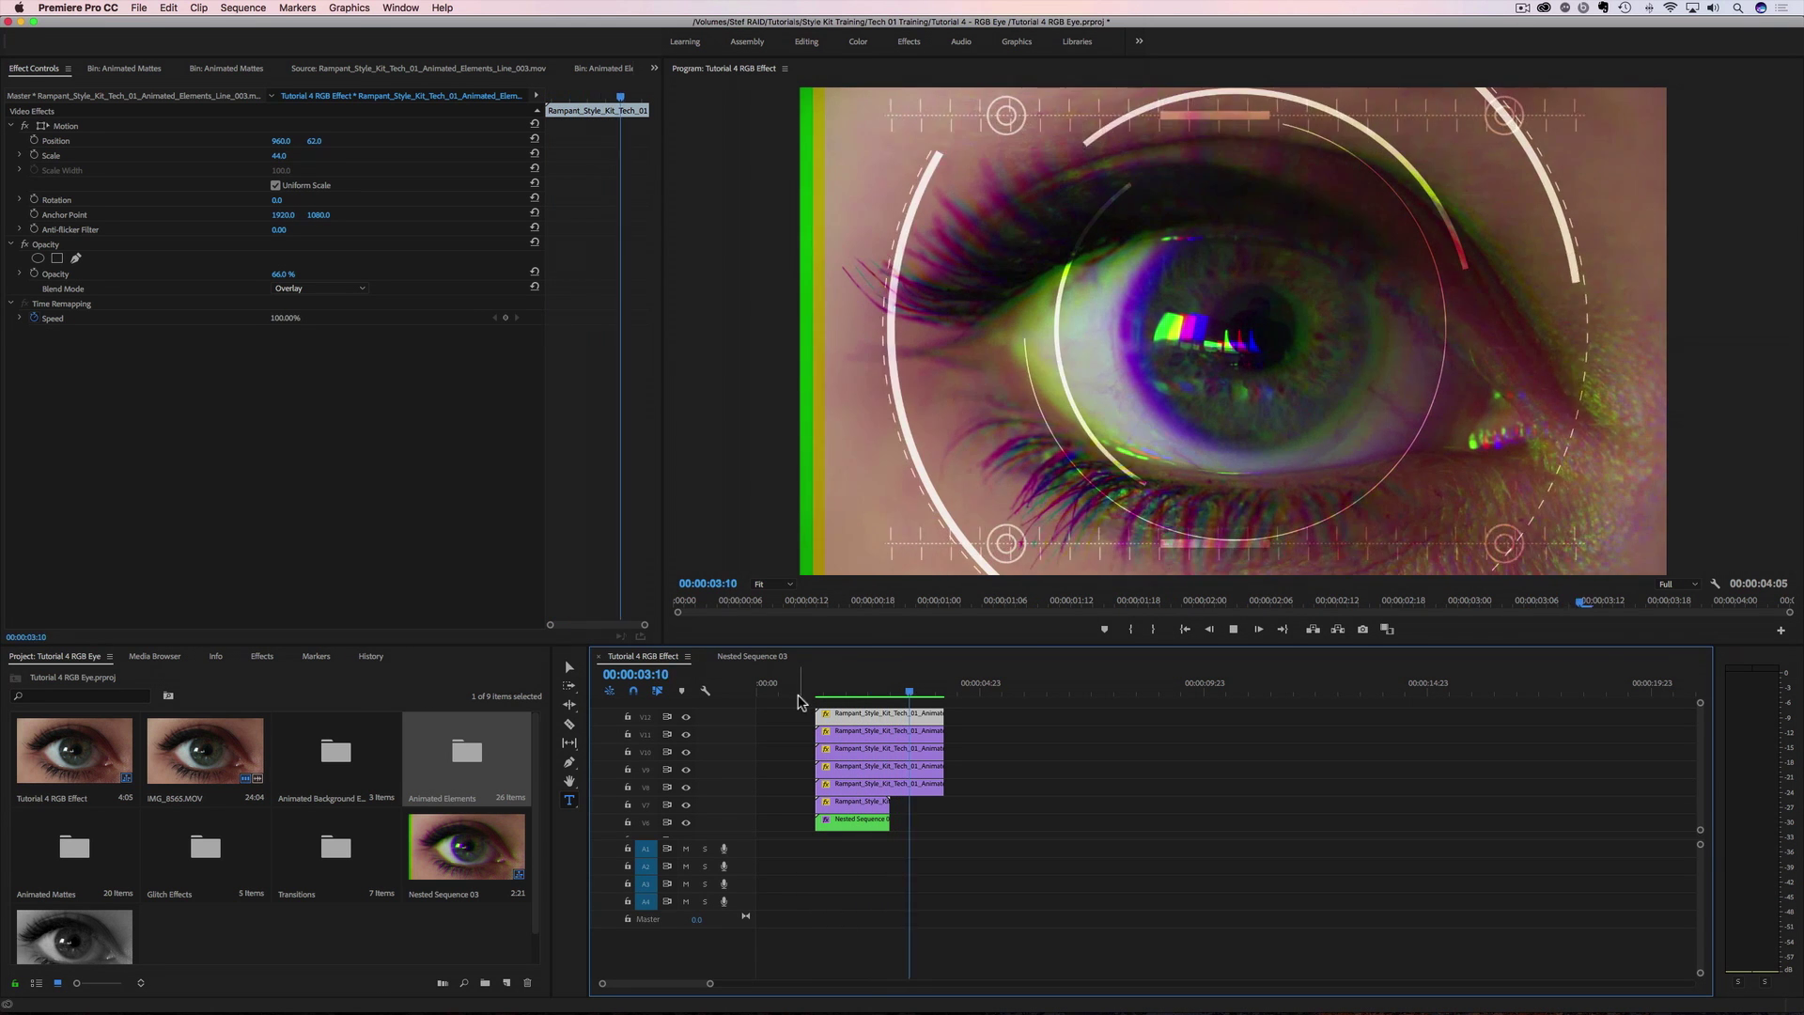
key(space)
click(801, 694)
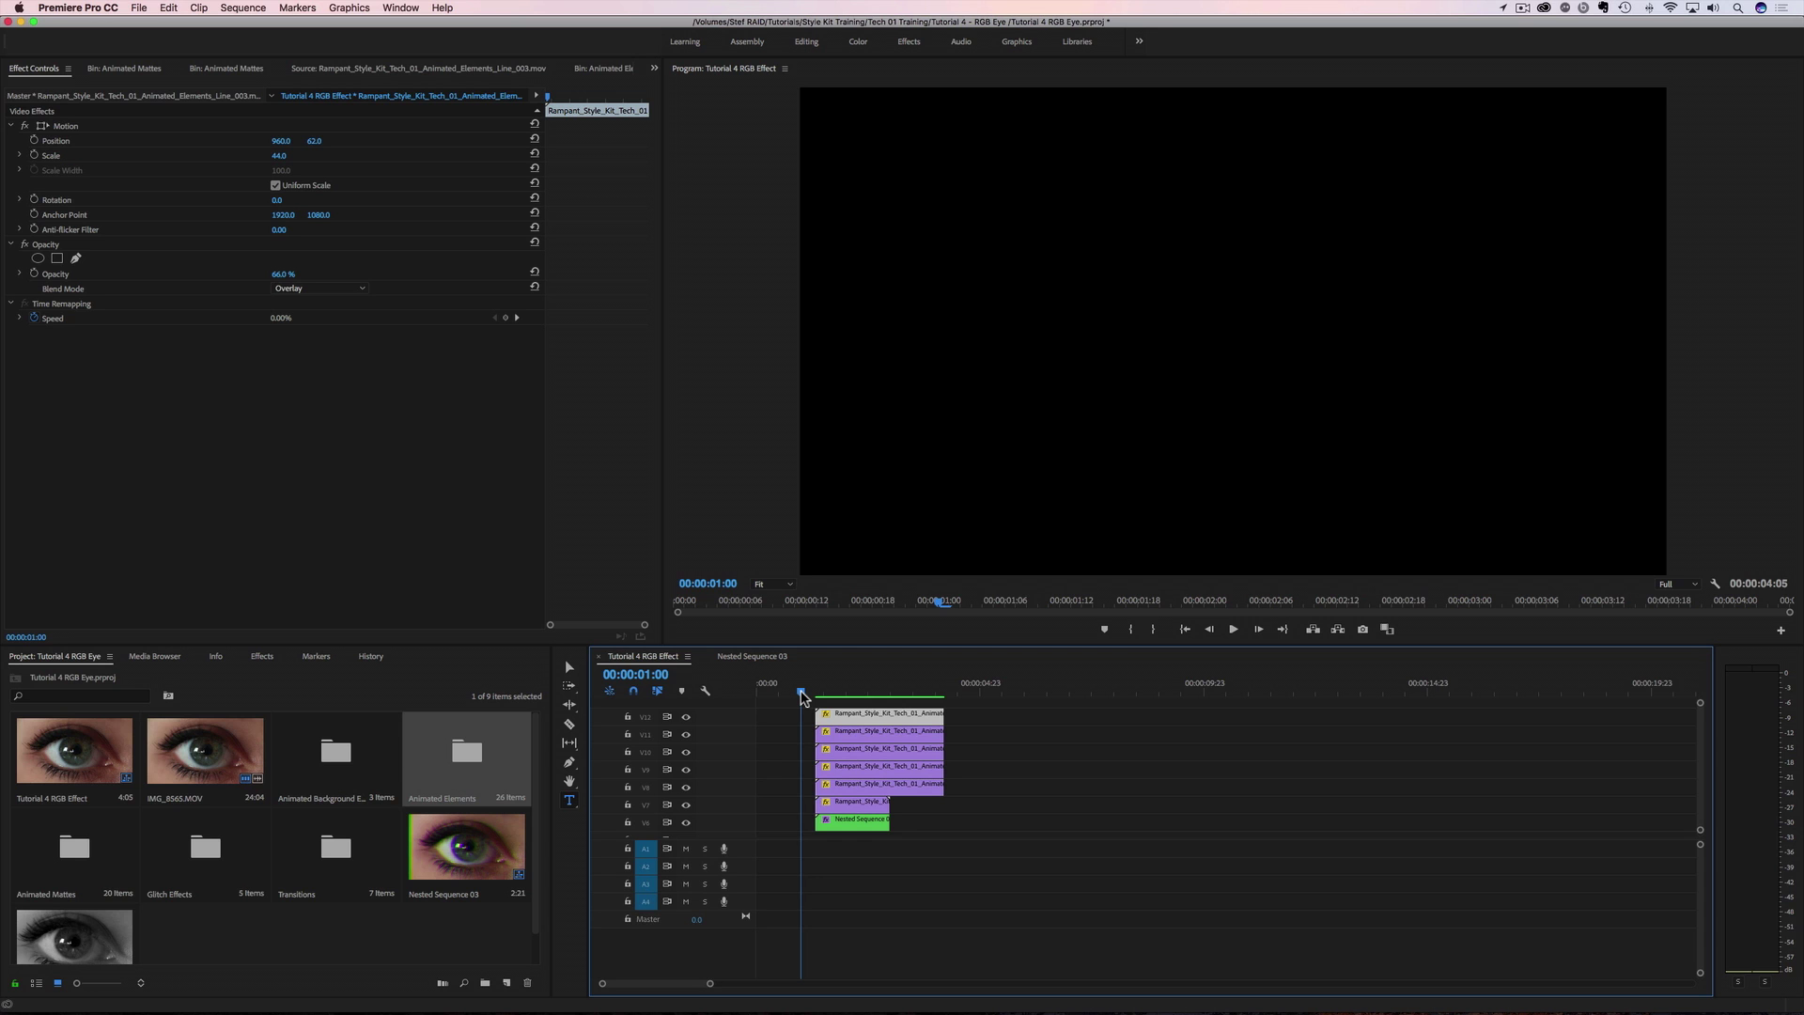
Copy the IMG_8565.MOV eye clip to about 00:00:06:21 on V1 and stack two duplicates of it on V2 and V3.
scroll(802, 695, down, 3)
click(856, 827)
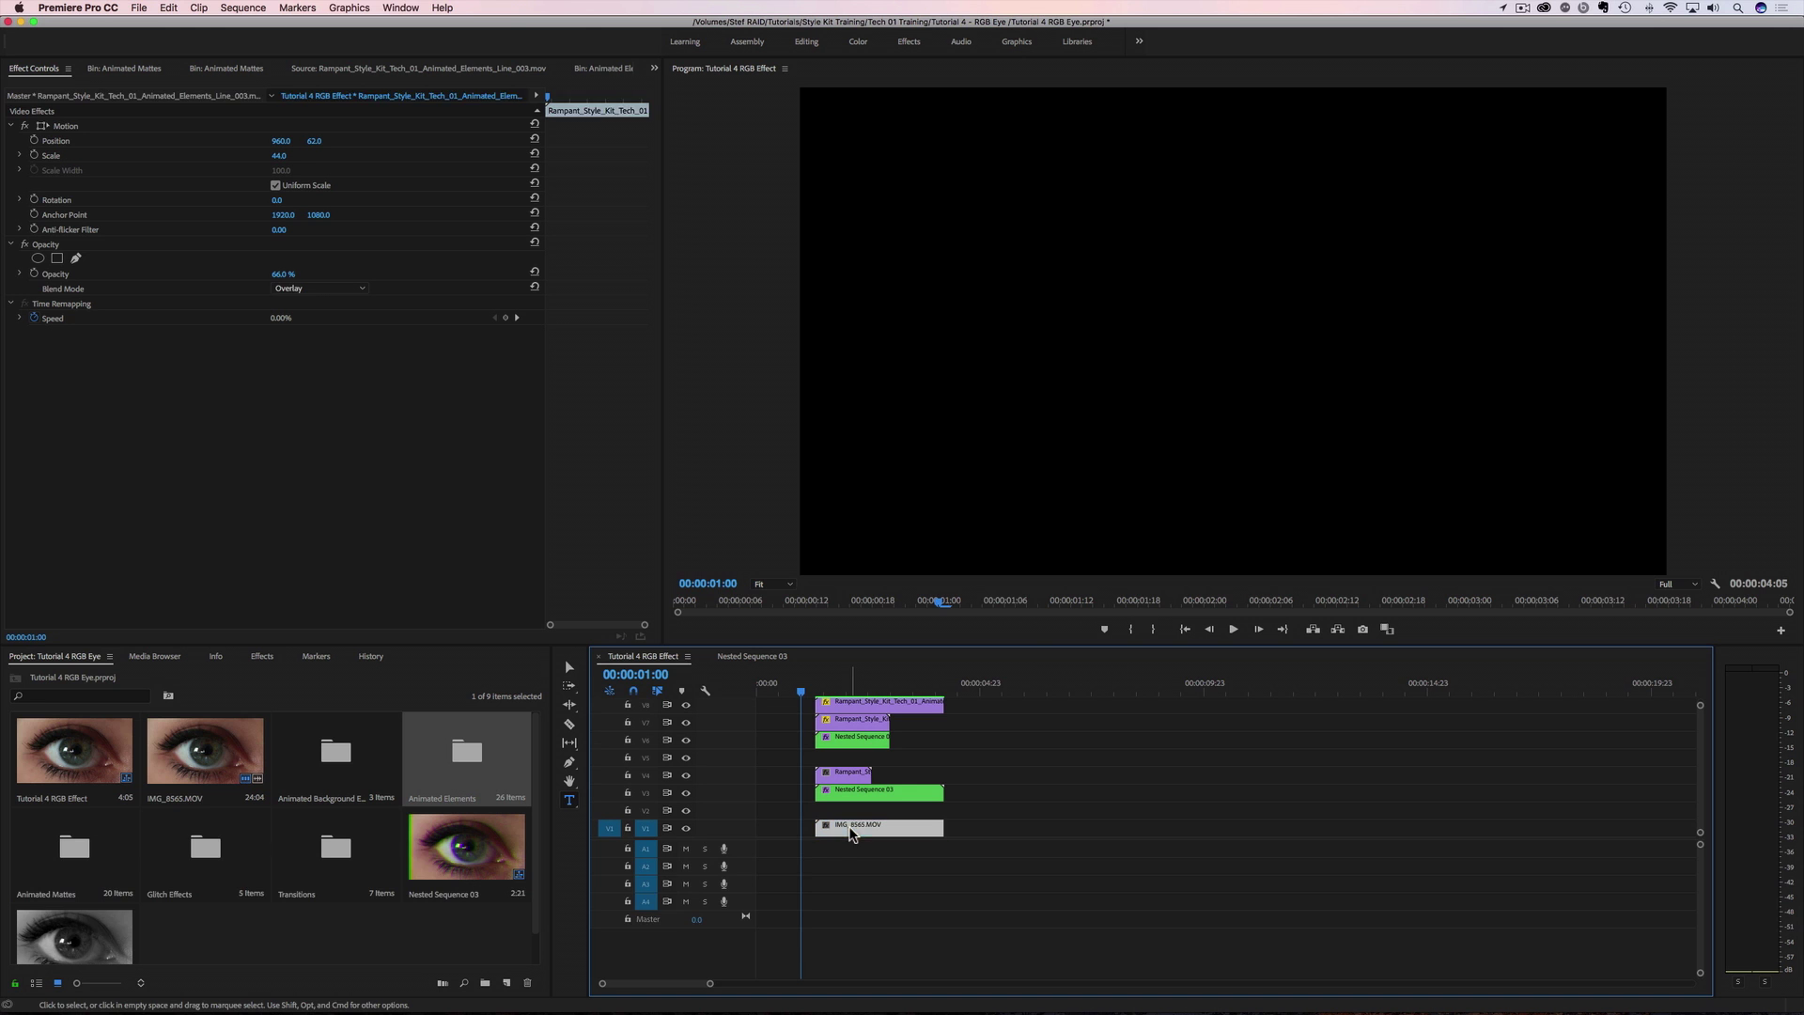
drag(856, 831, 1108, 696)
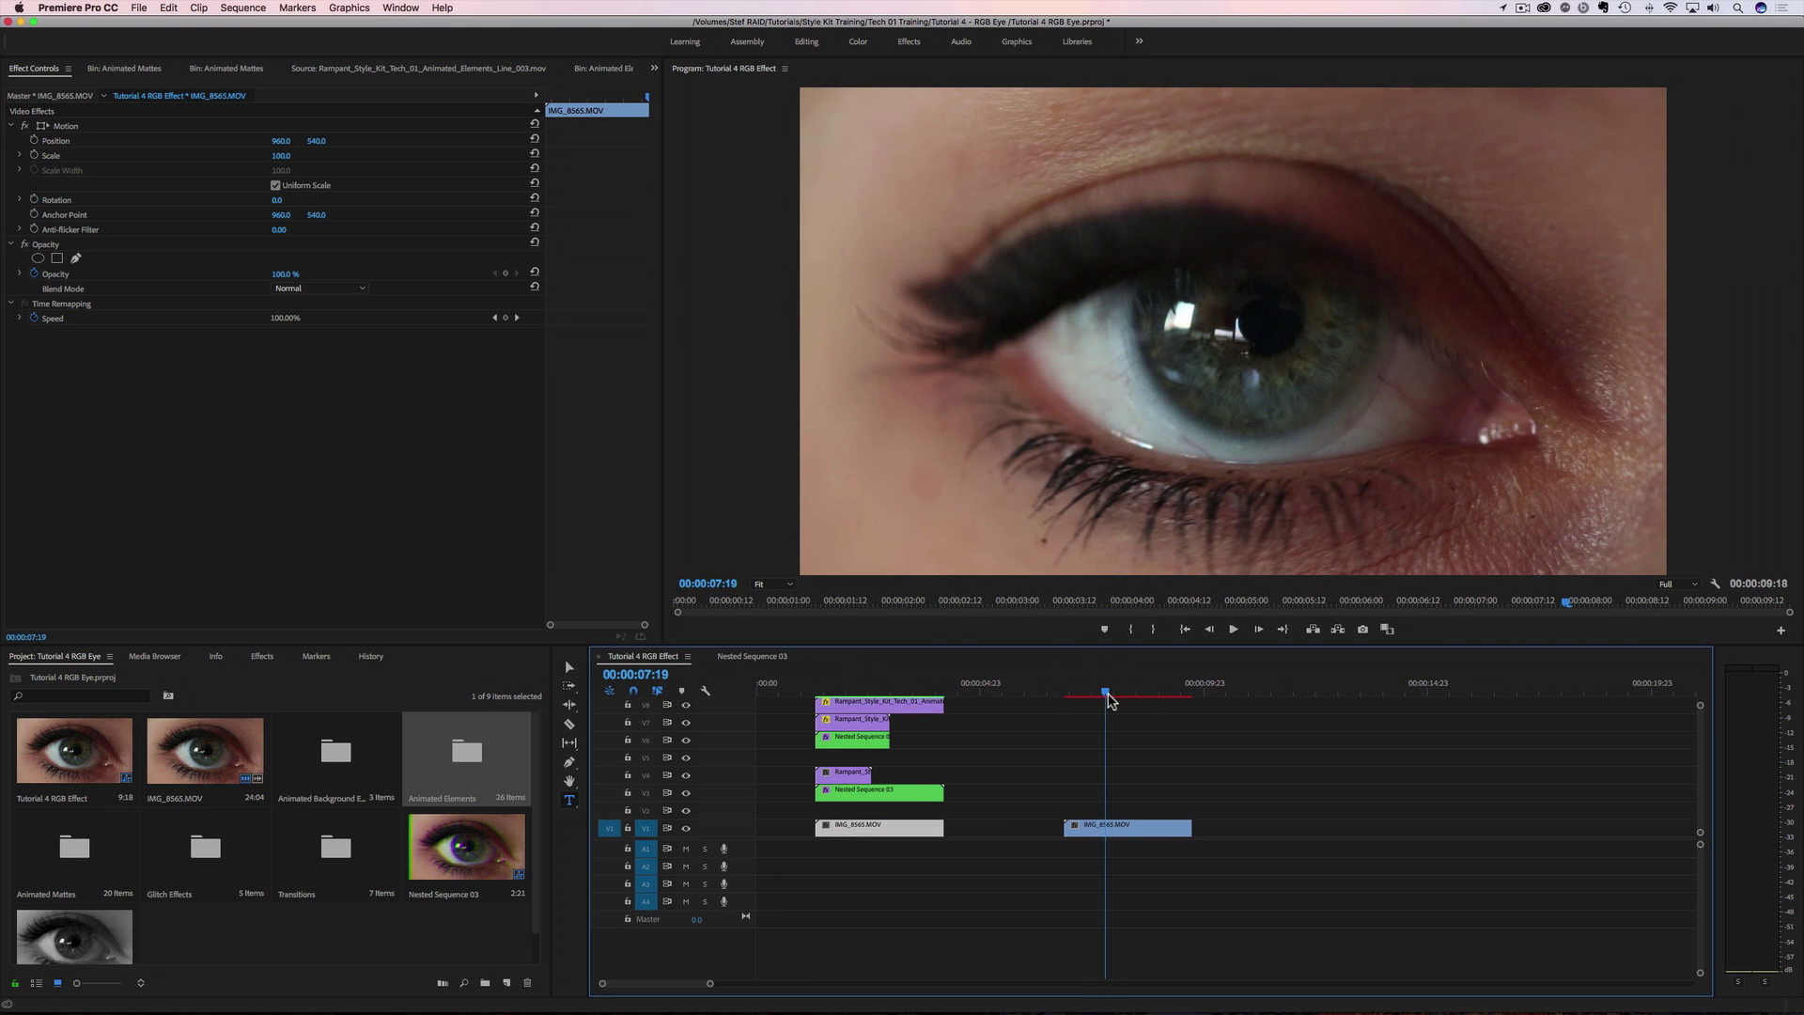
drag(1096, 835, 1090, 797)
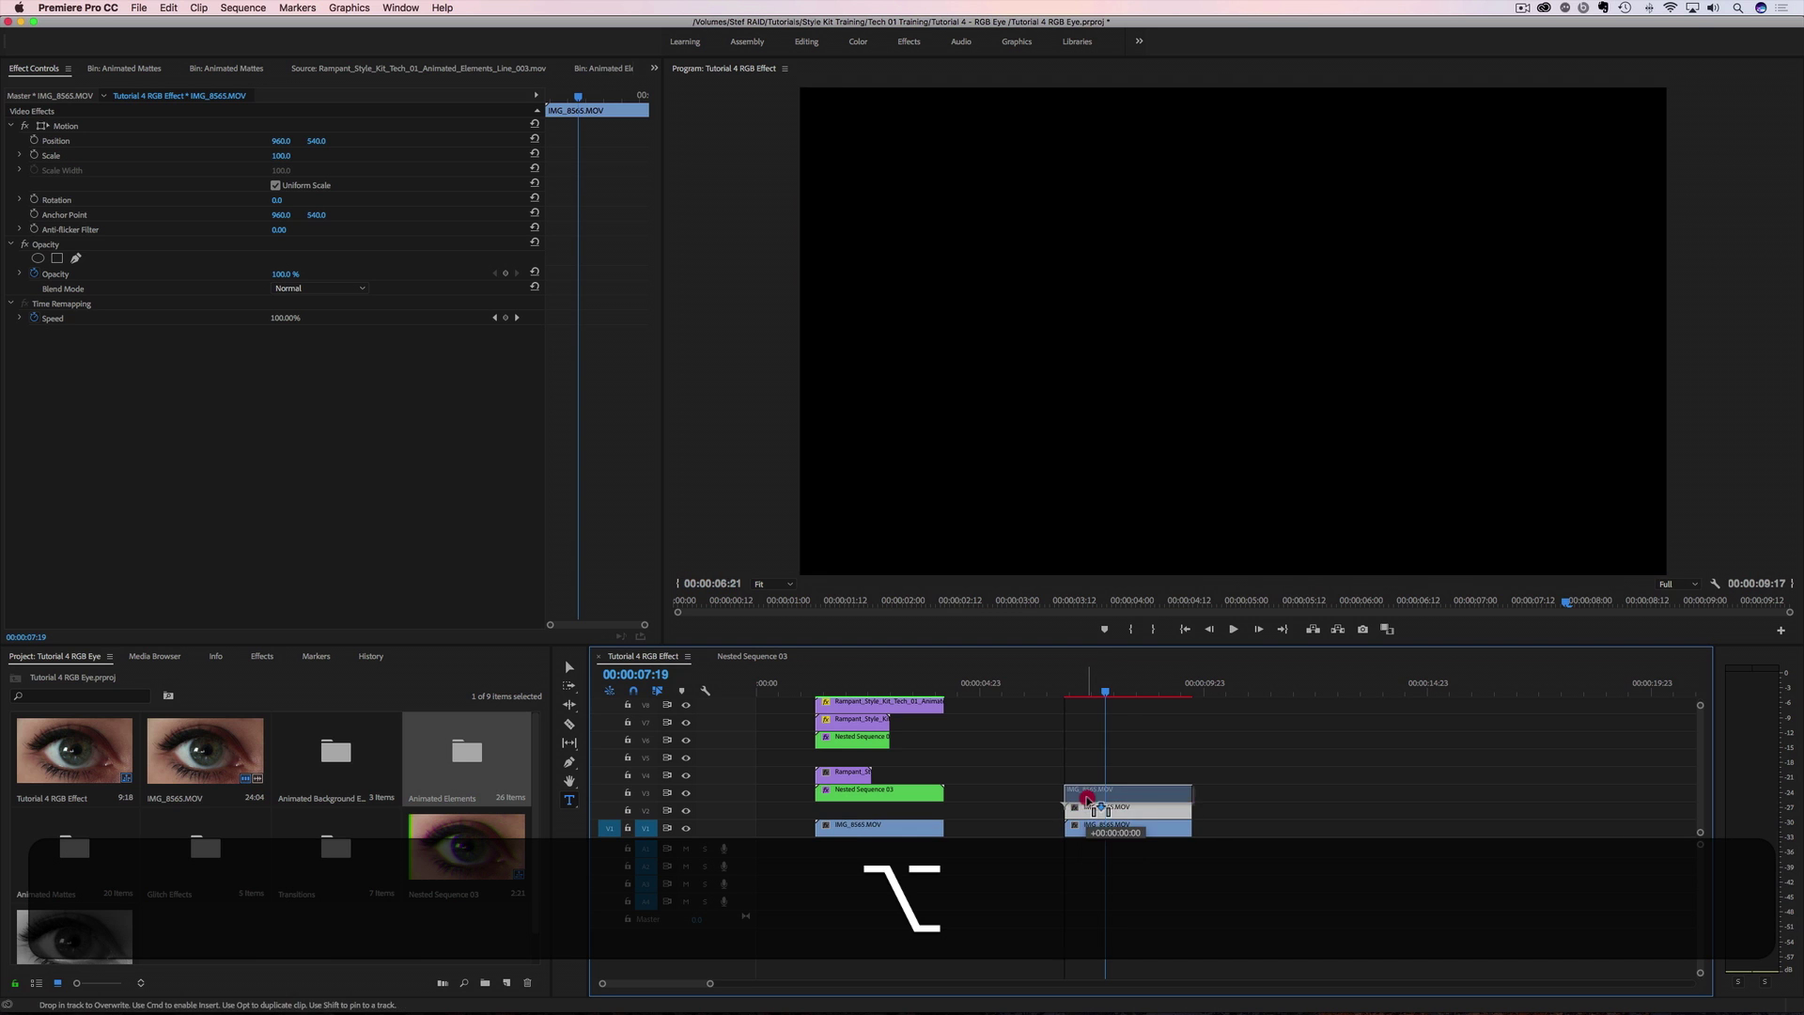
Apply the Color Balance (RGB) effect to each of the three stacked IMG_8565.MOV copies on V1, V2 and V3.
drag(846, 693, 841, 696)
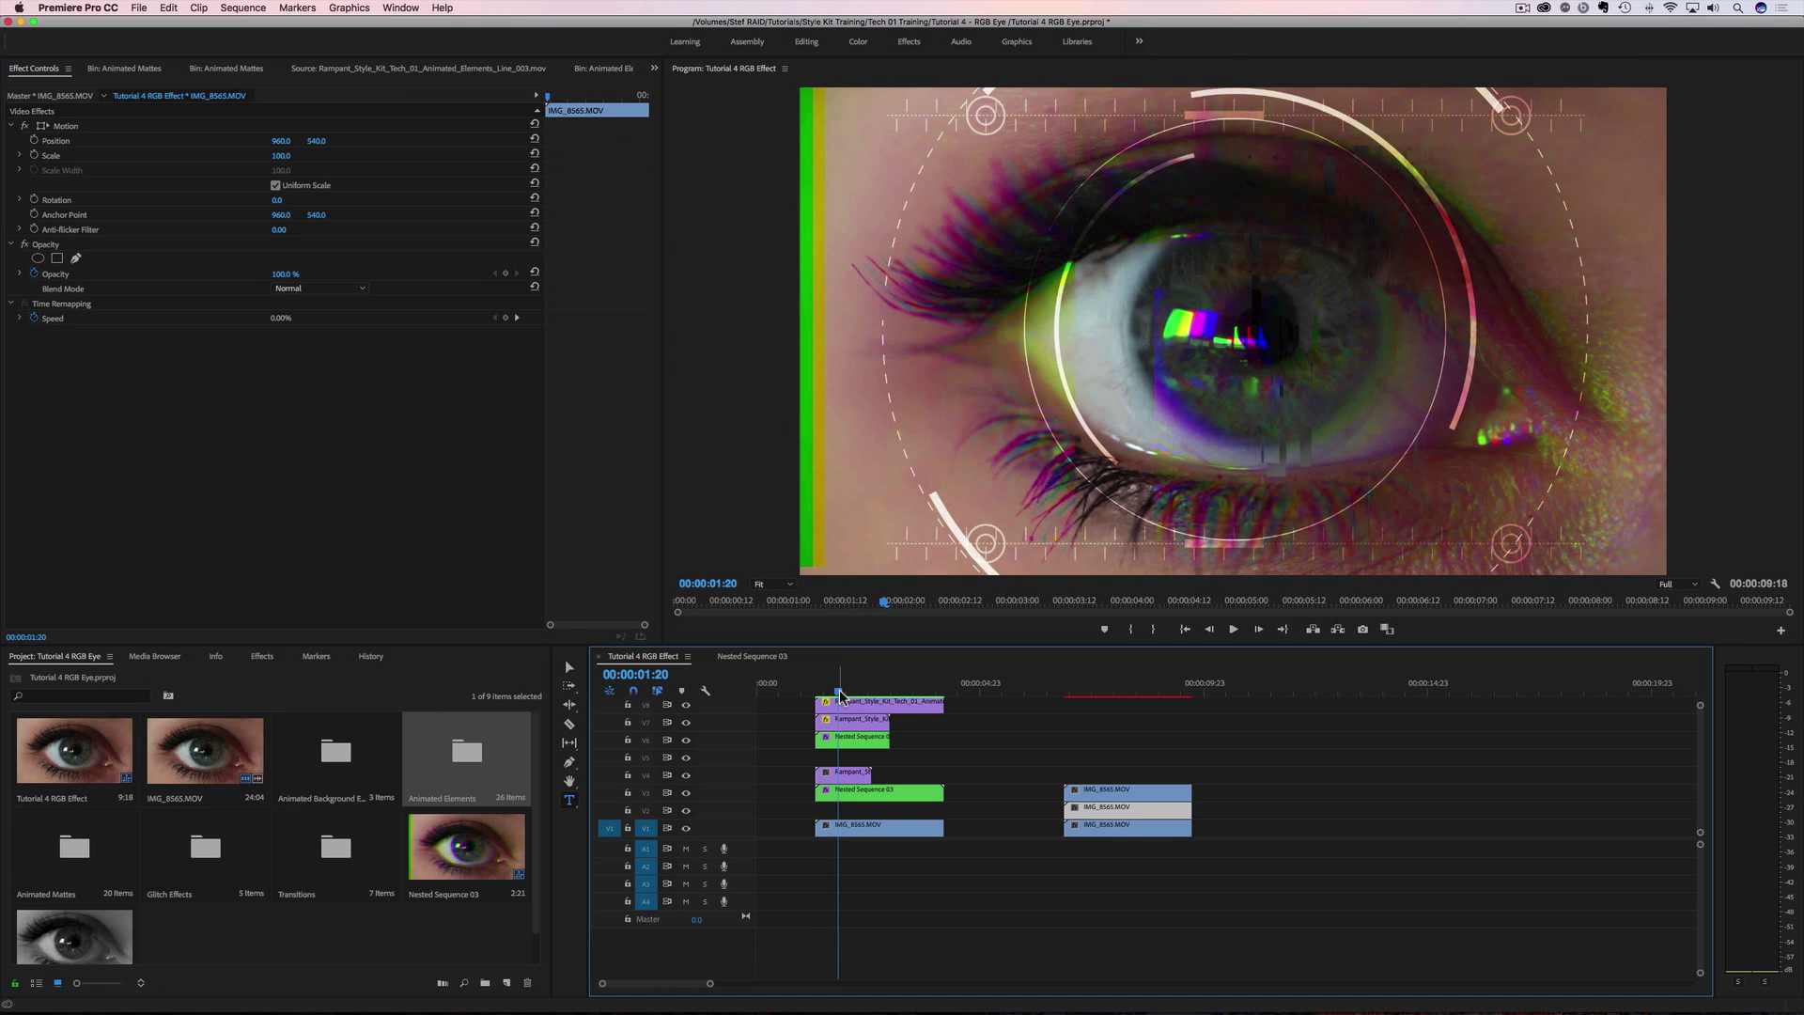
click(1081, 695)
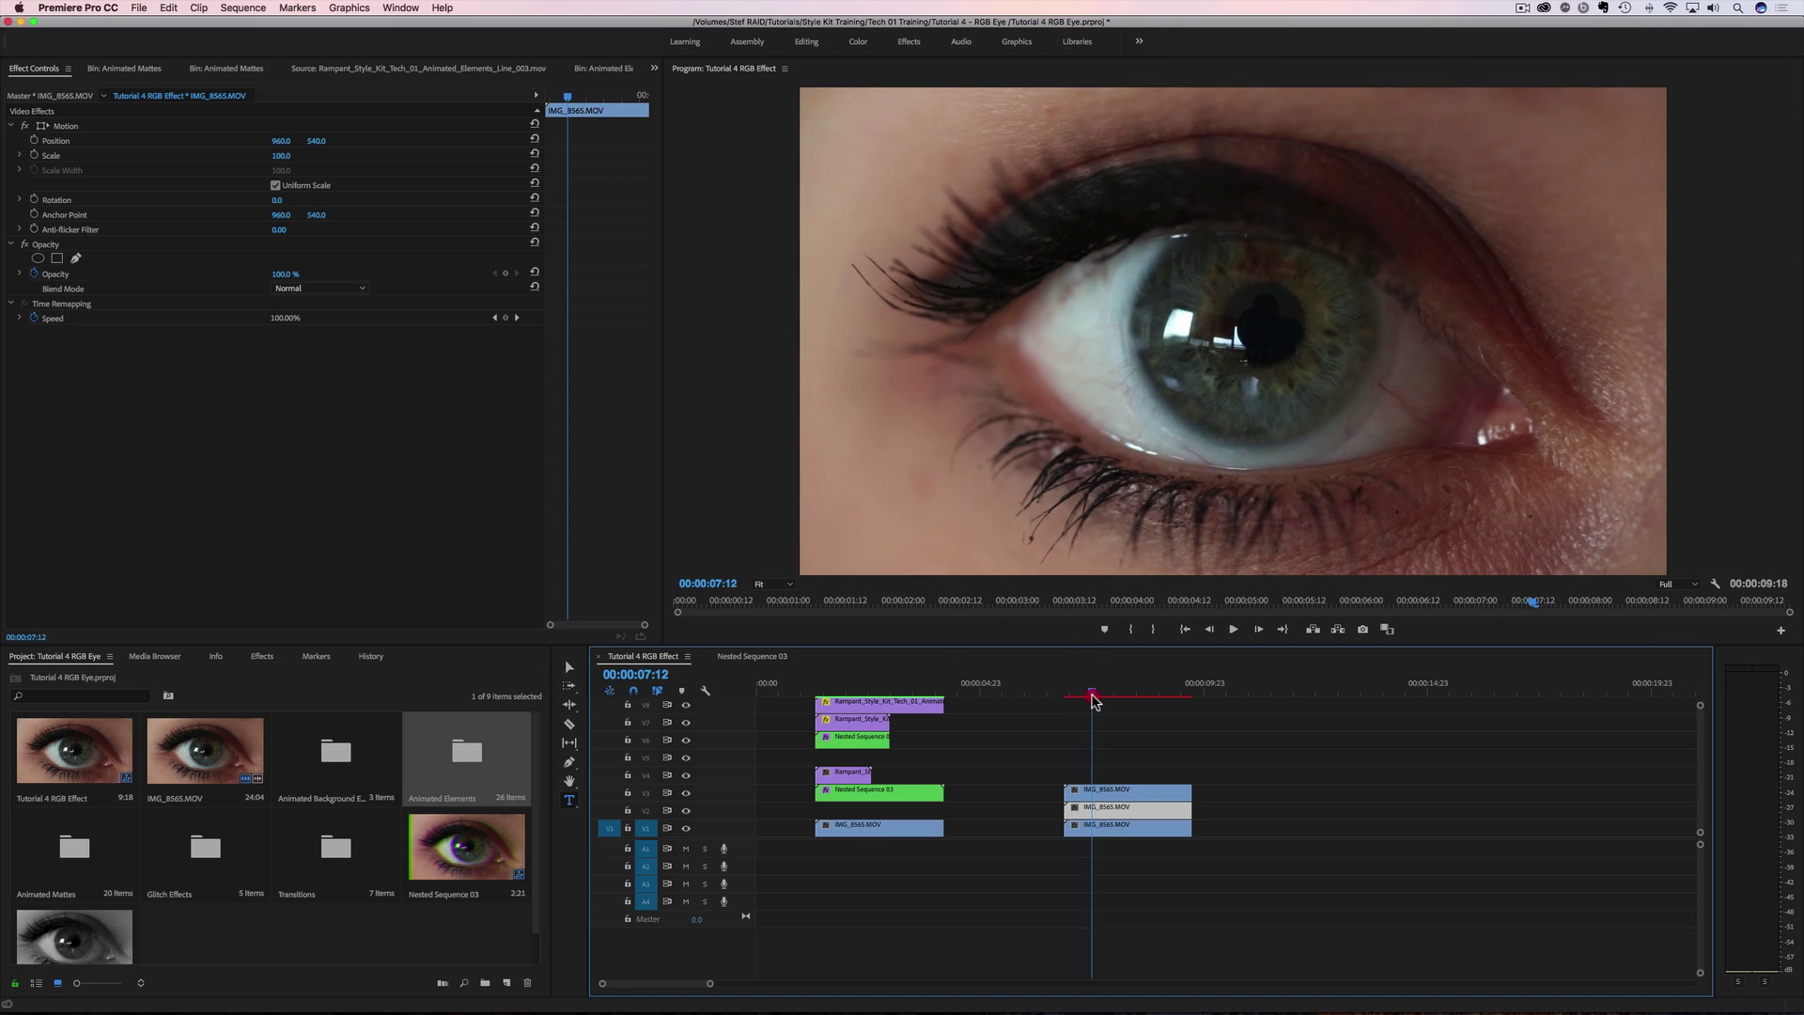
click(261, 657)
click(66, 675)
text(track)
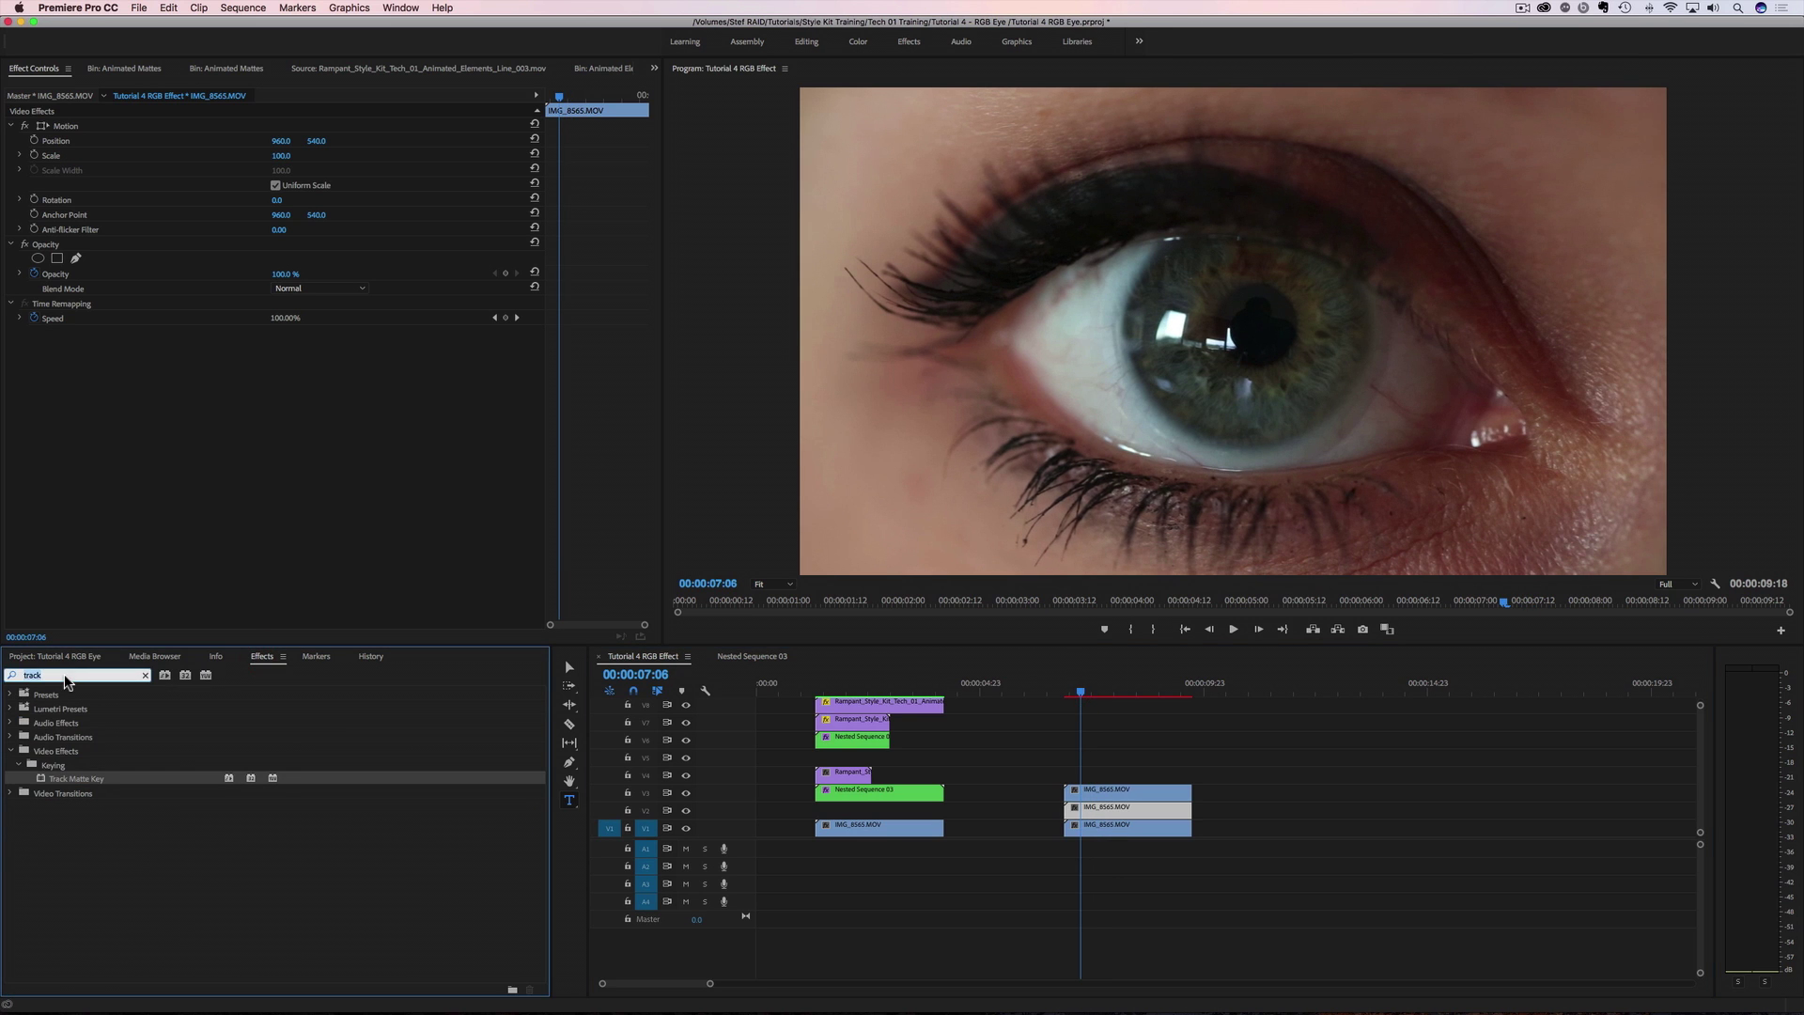
text(color)
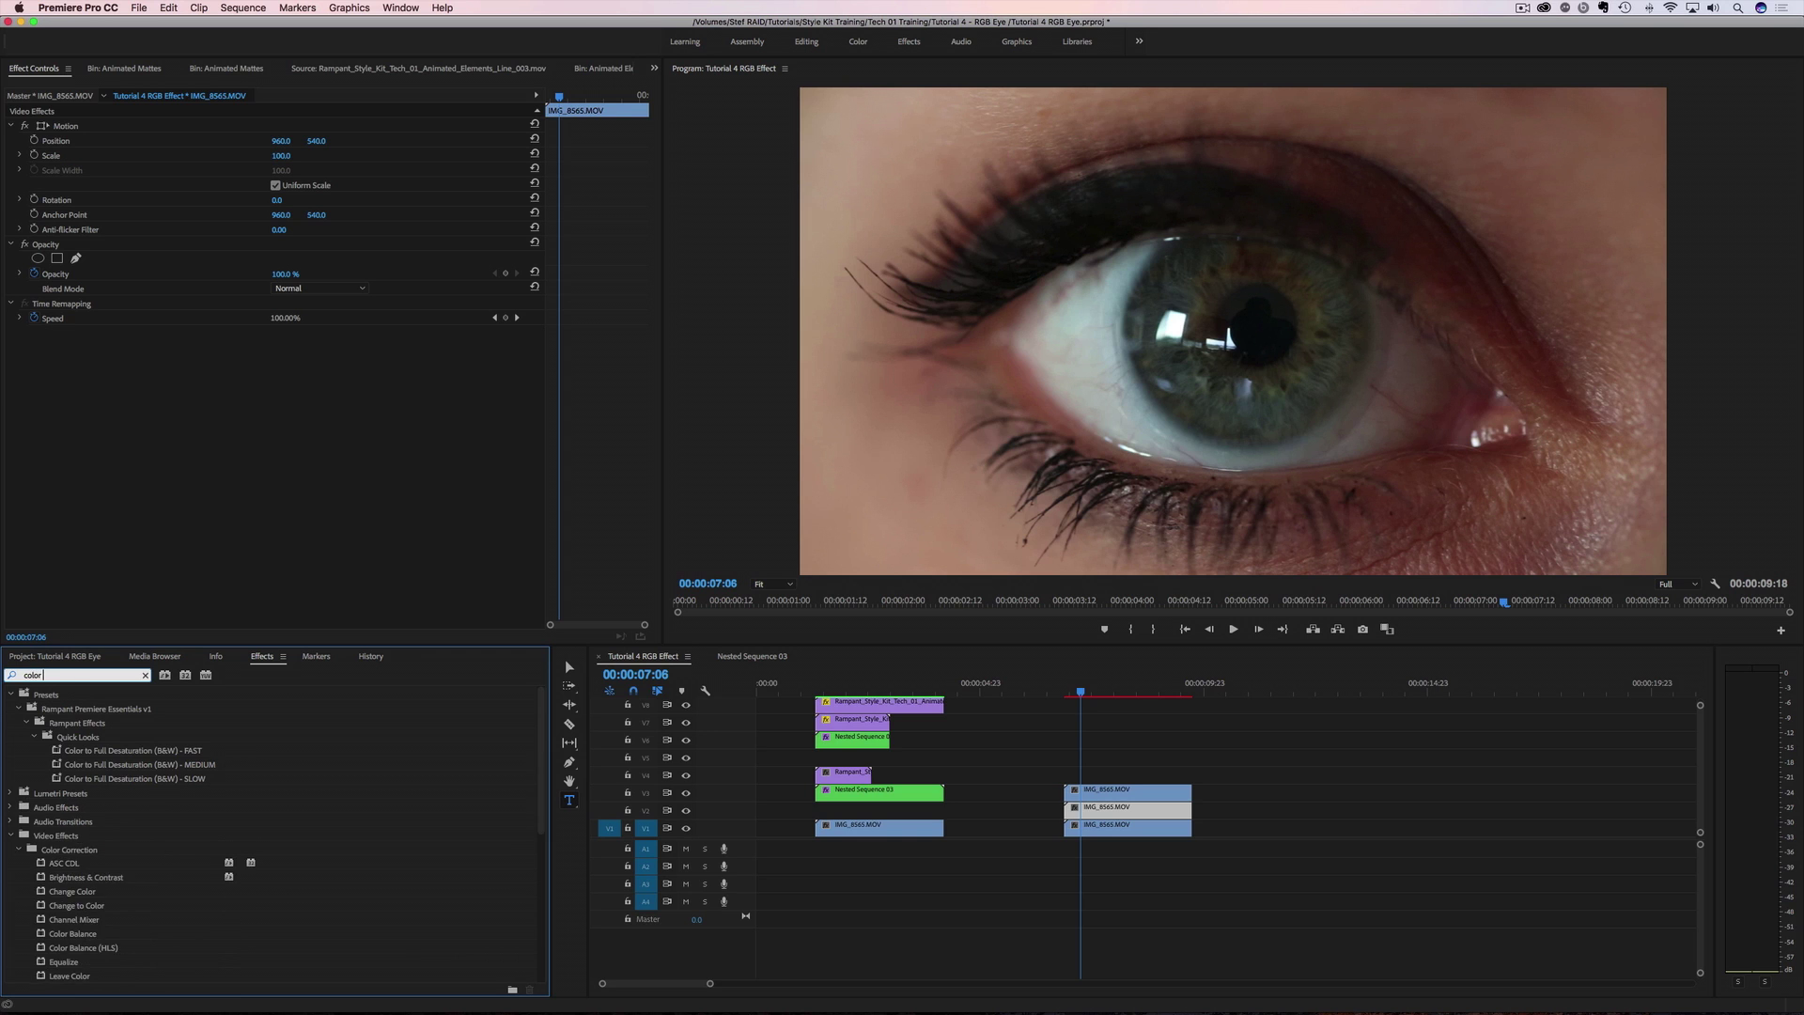
text( balance)
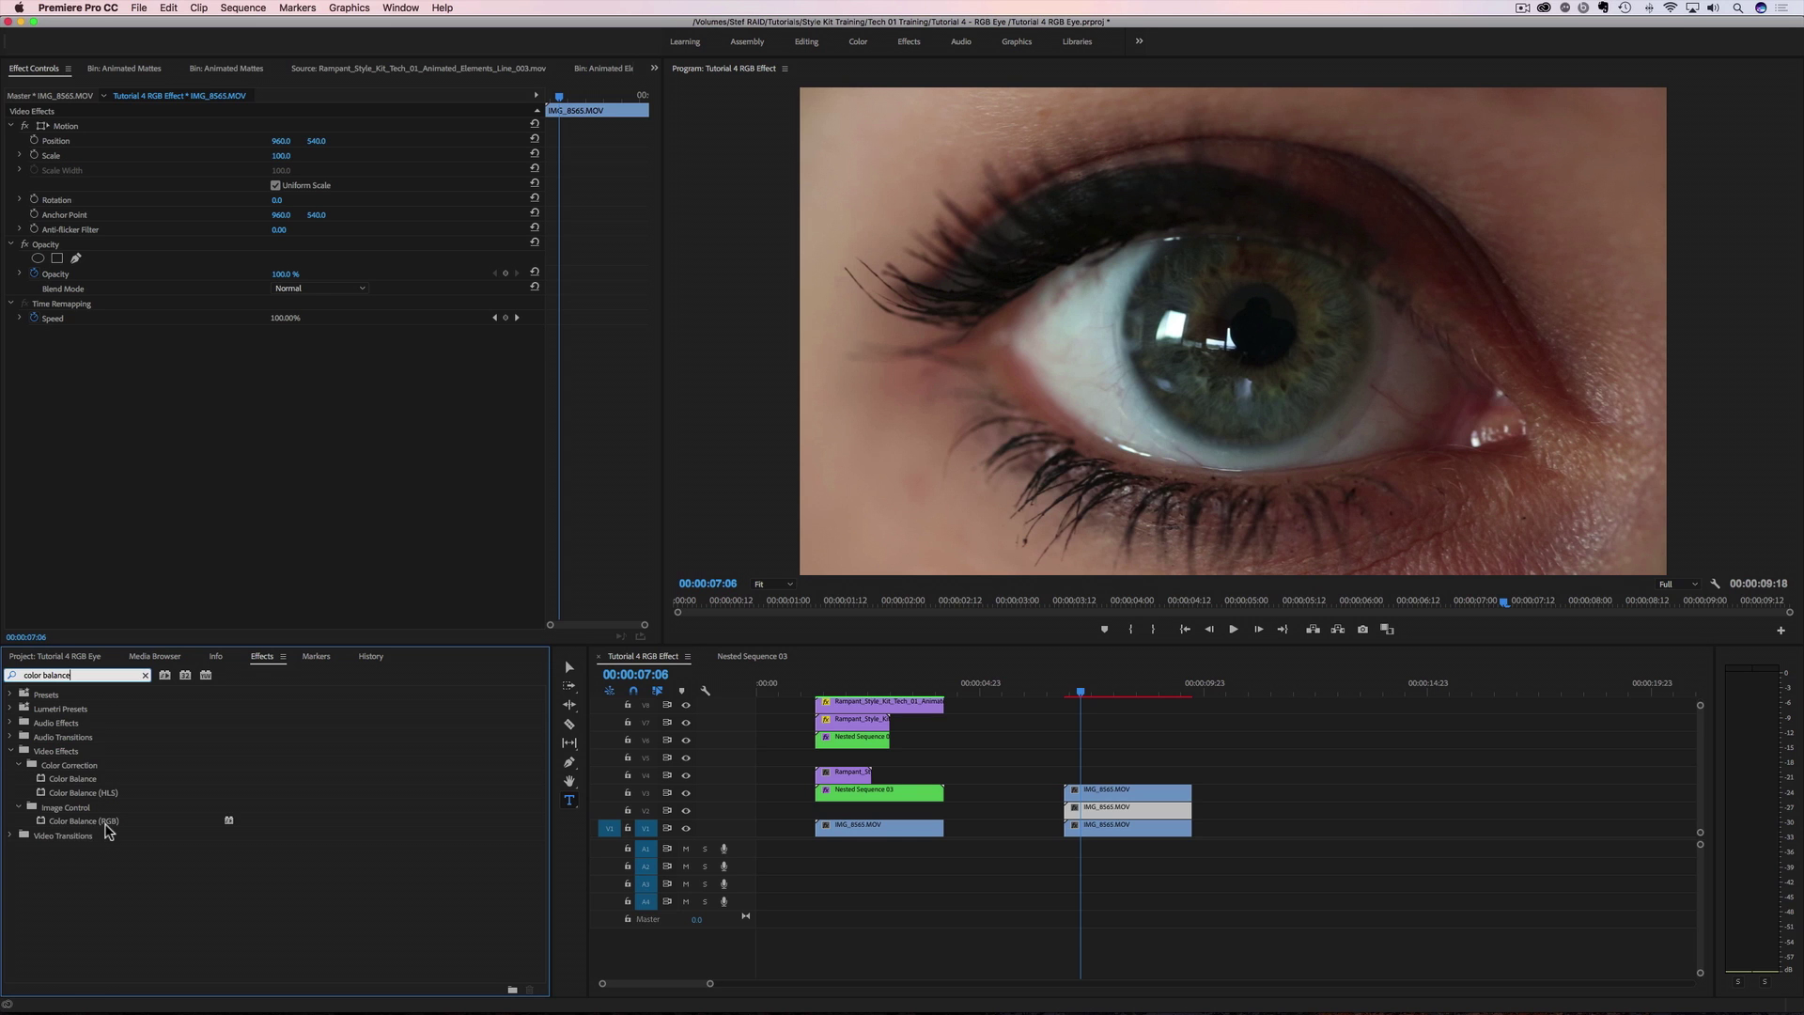
drag(53, 827, 1095, 827)
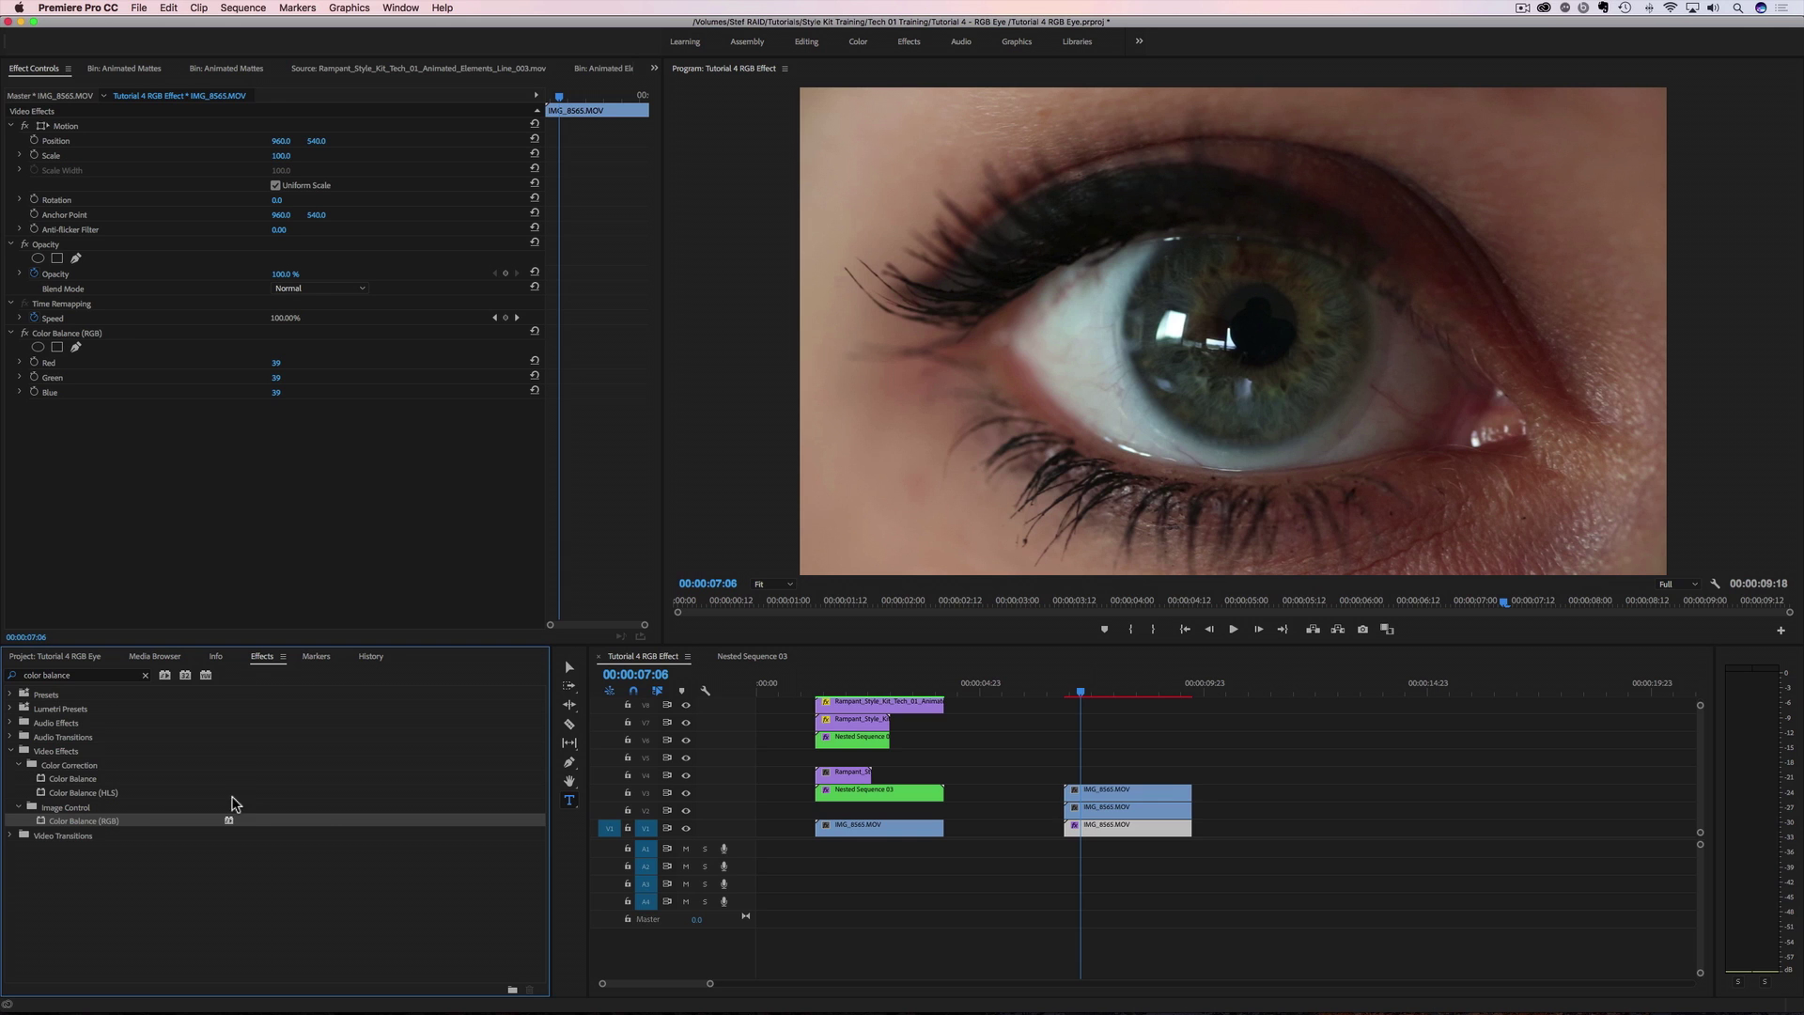
drag(305, 817, 1150, 814)
drag(146, 820, 1092, 796)
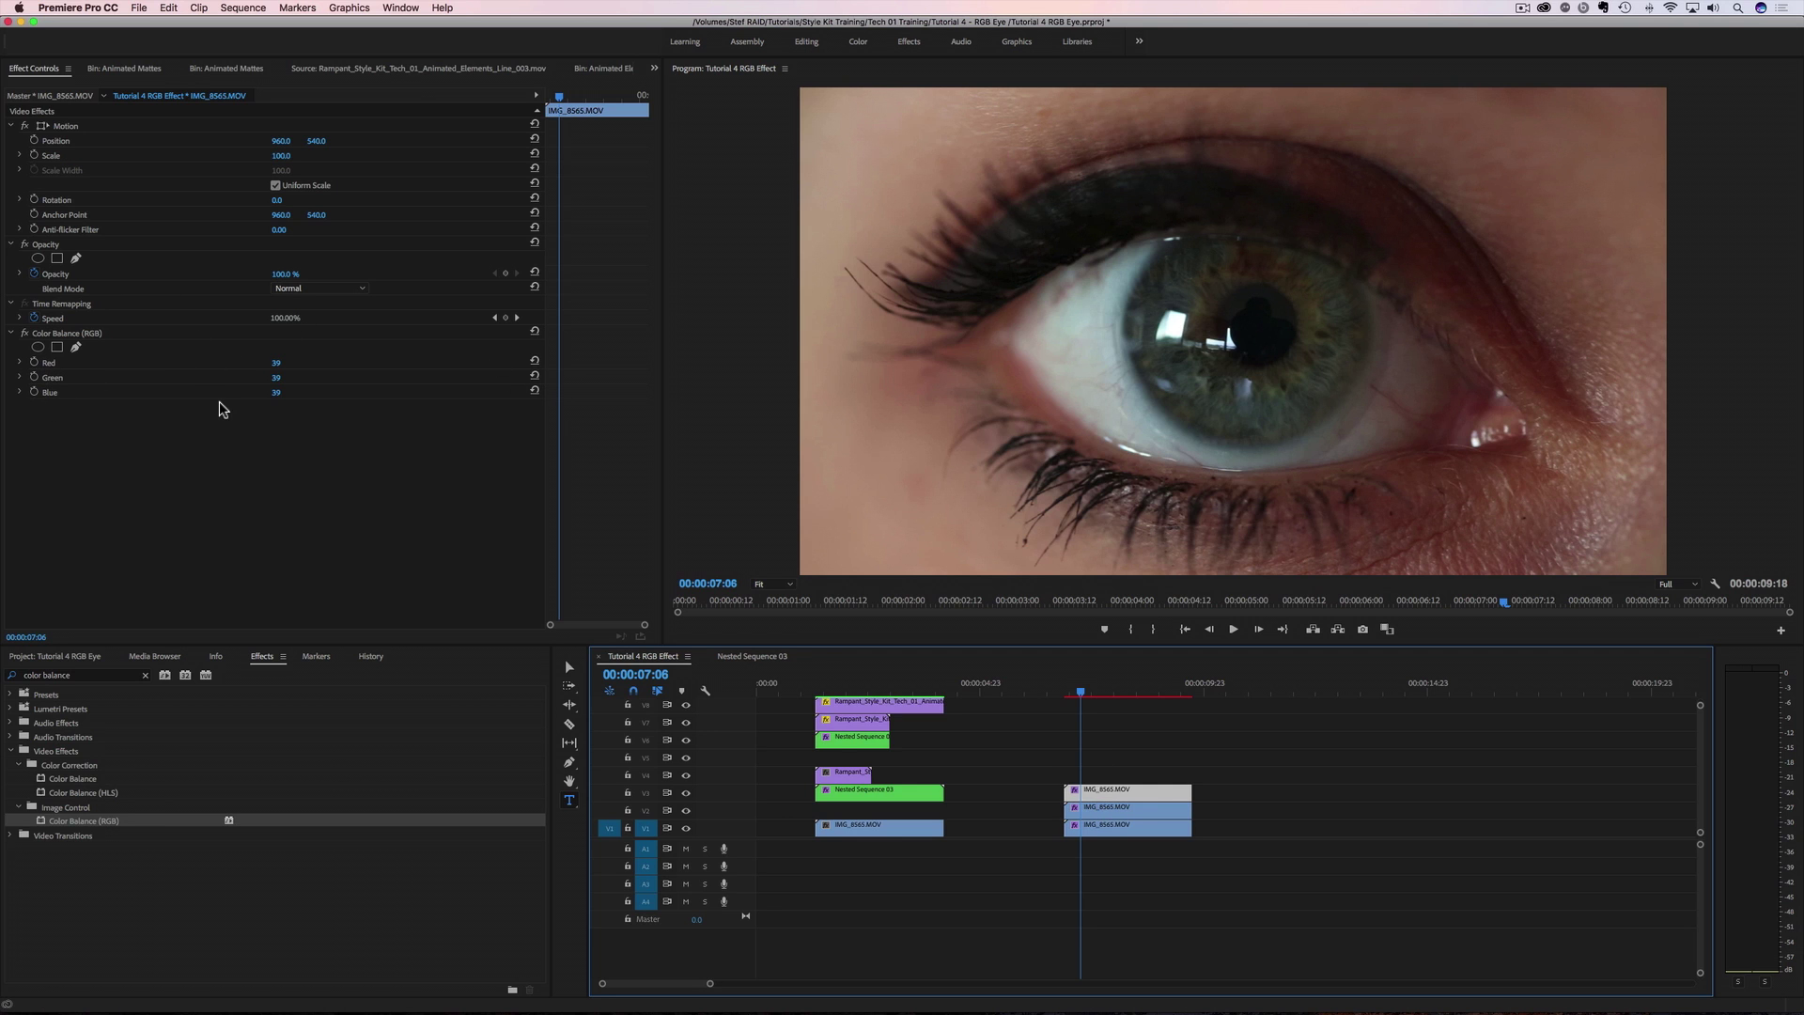
Set the V3 eye clip's Color Balance (RGB) to Red 100, Green 0 and Blue 0.
click(277, 365)
text(100)
key(Tab)
text(0)
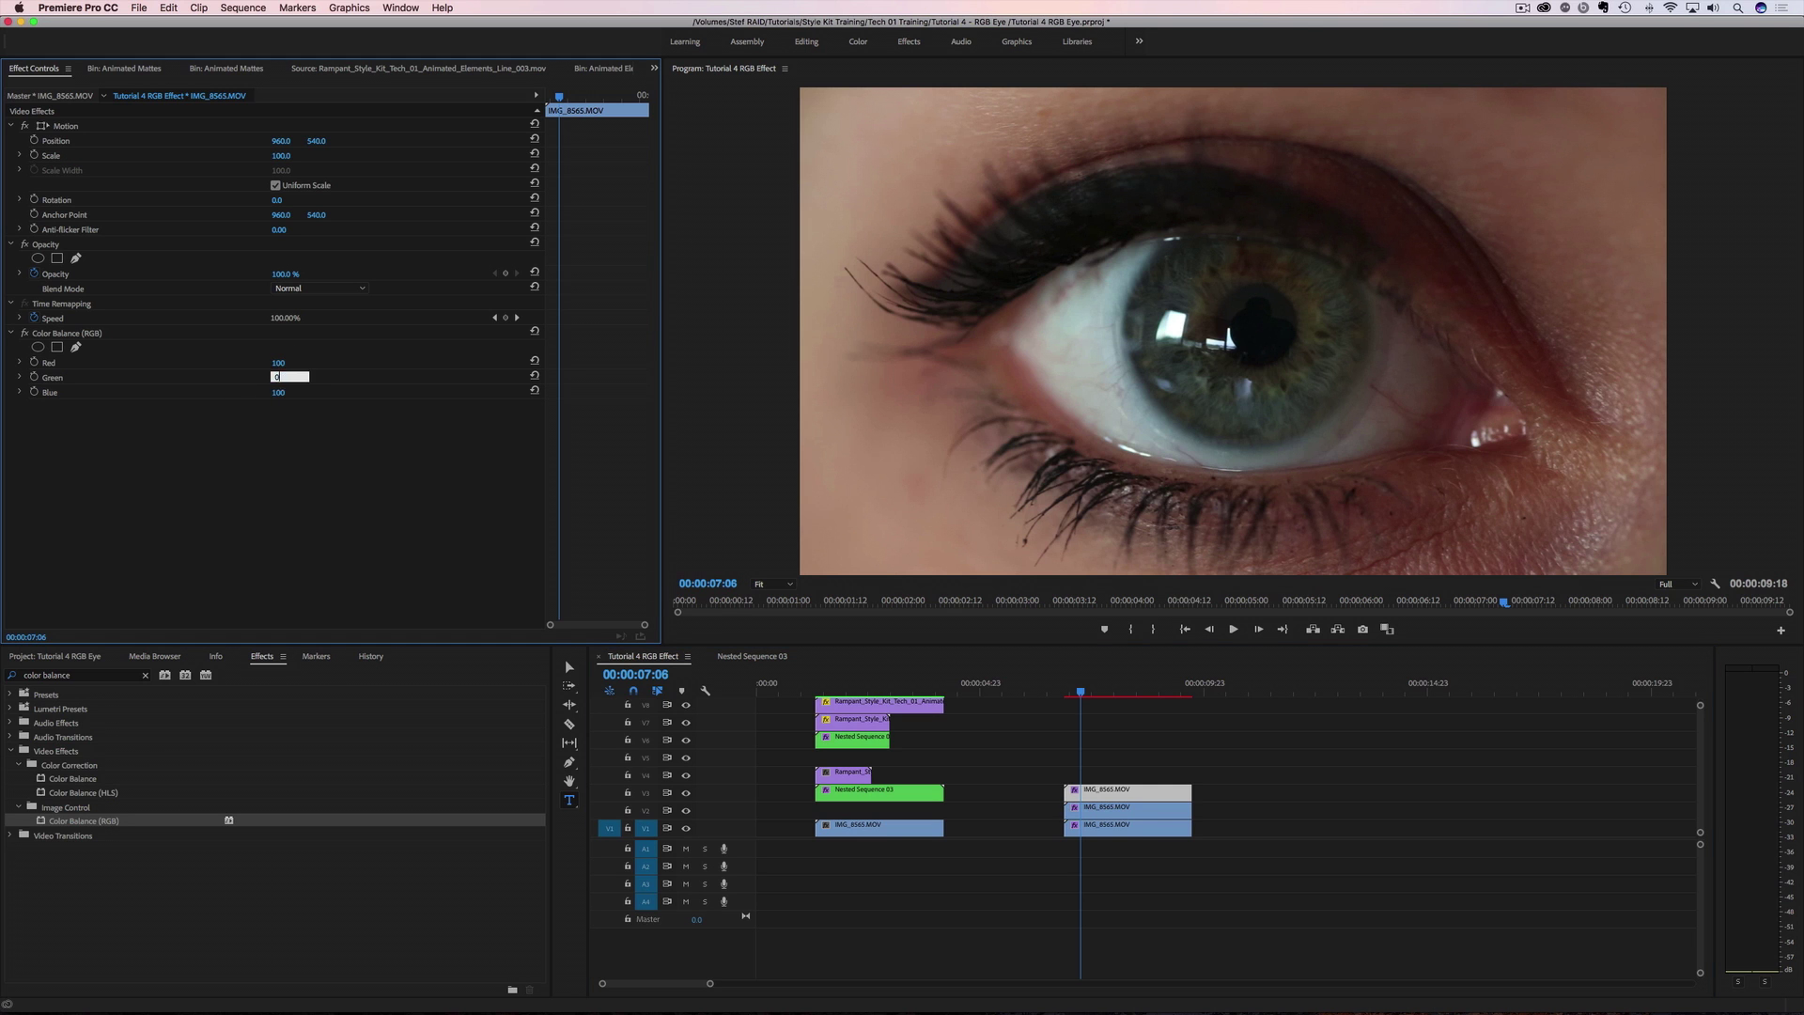
key(Tab)
text(0)
key(Tab)
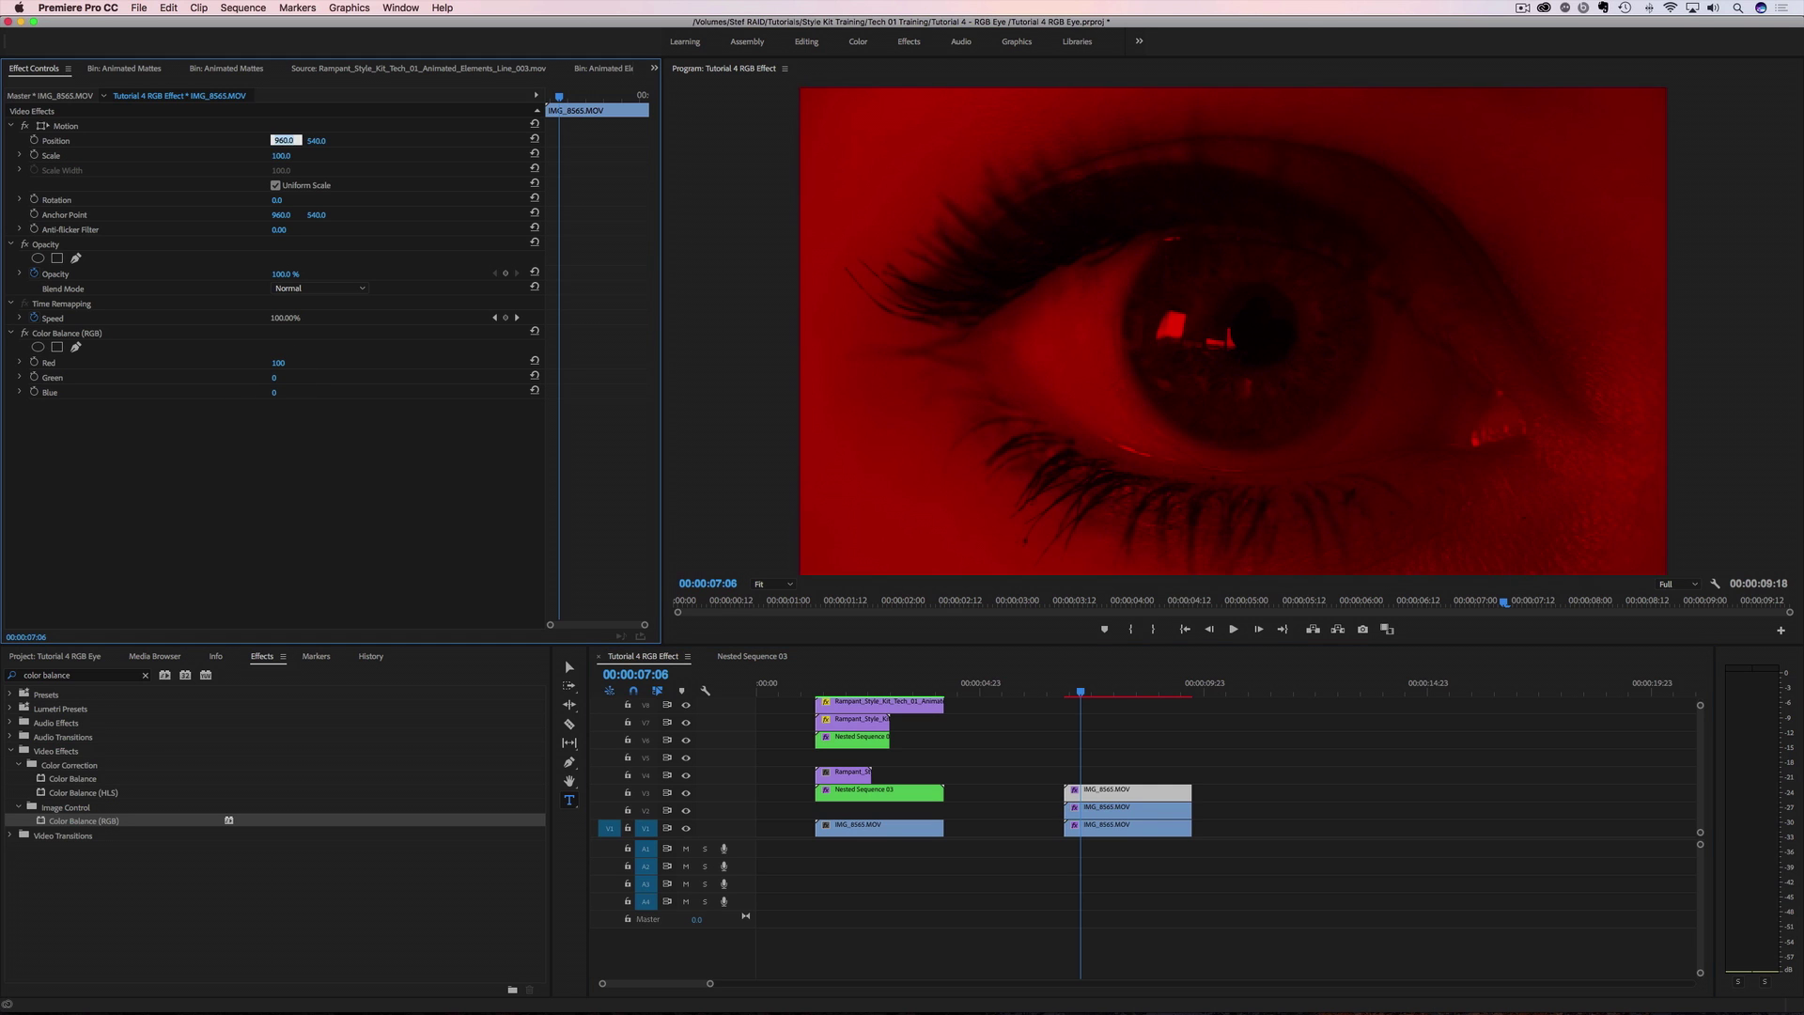
Set the V2 eye clip's Color Balance (RGB) to Red 0, Green 100 and Blue 0.
click(1109, 810)
click(287, 364)
text(0)
key(Tab)
key(Tab)
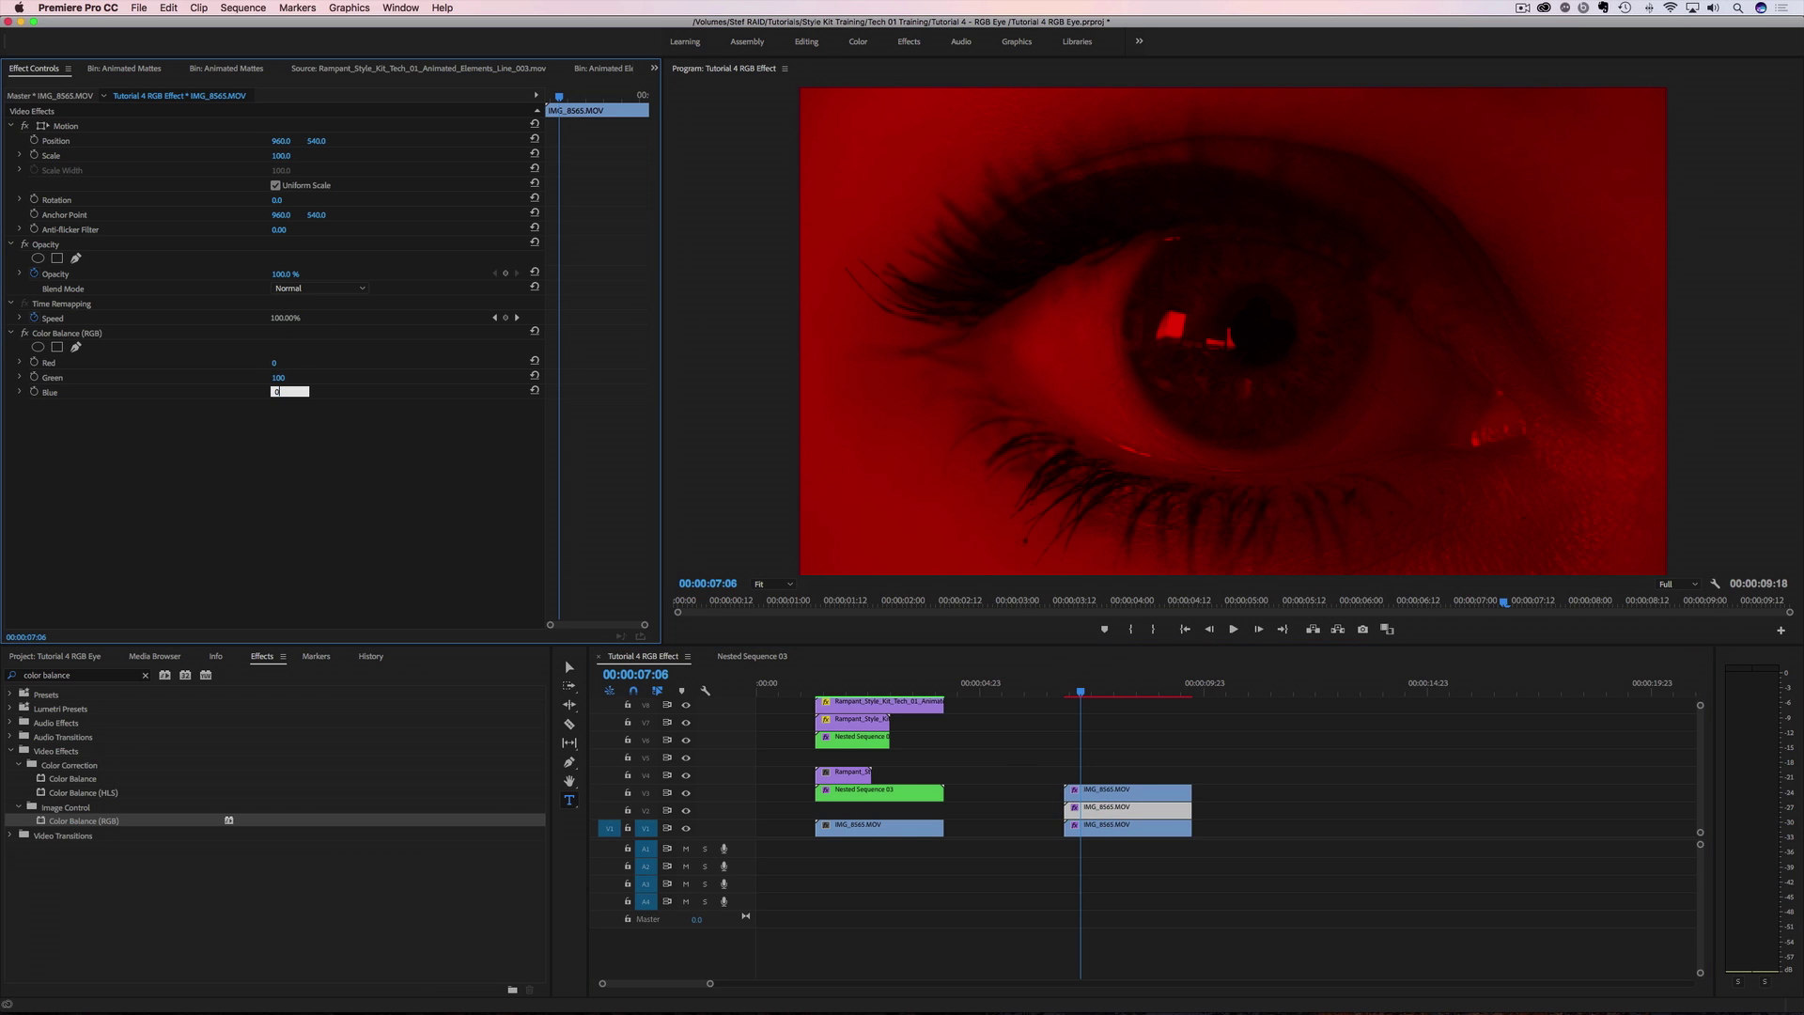
Set the V1 eye clip's Color Balance (RGB) to Red 0, Green 0 and Blue 100.
click(1088, 833)
click(289, 361)
text(0)
key(Tab)
text(0)
key(Tab)
text(100)
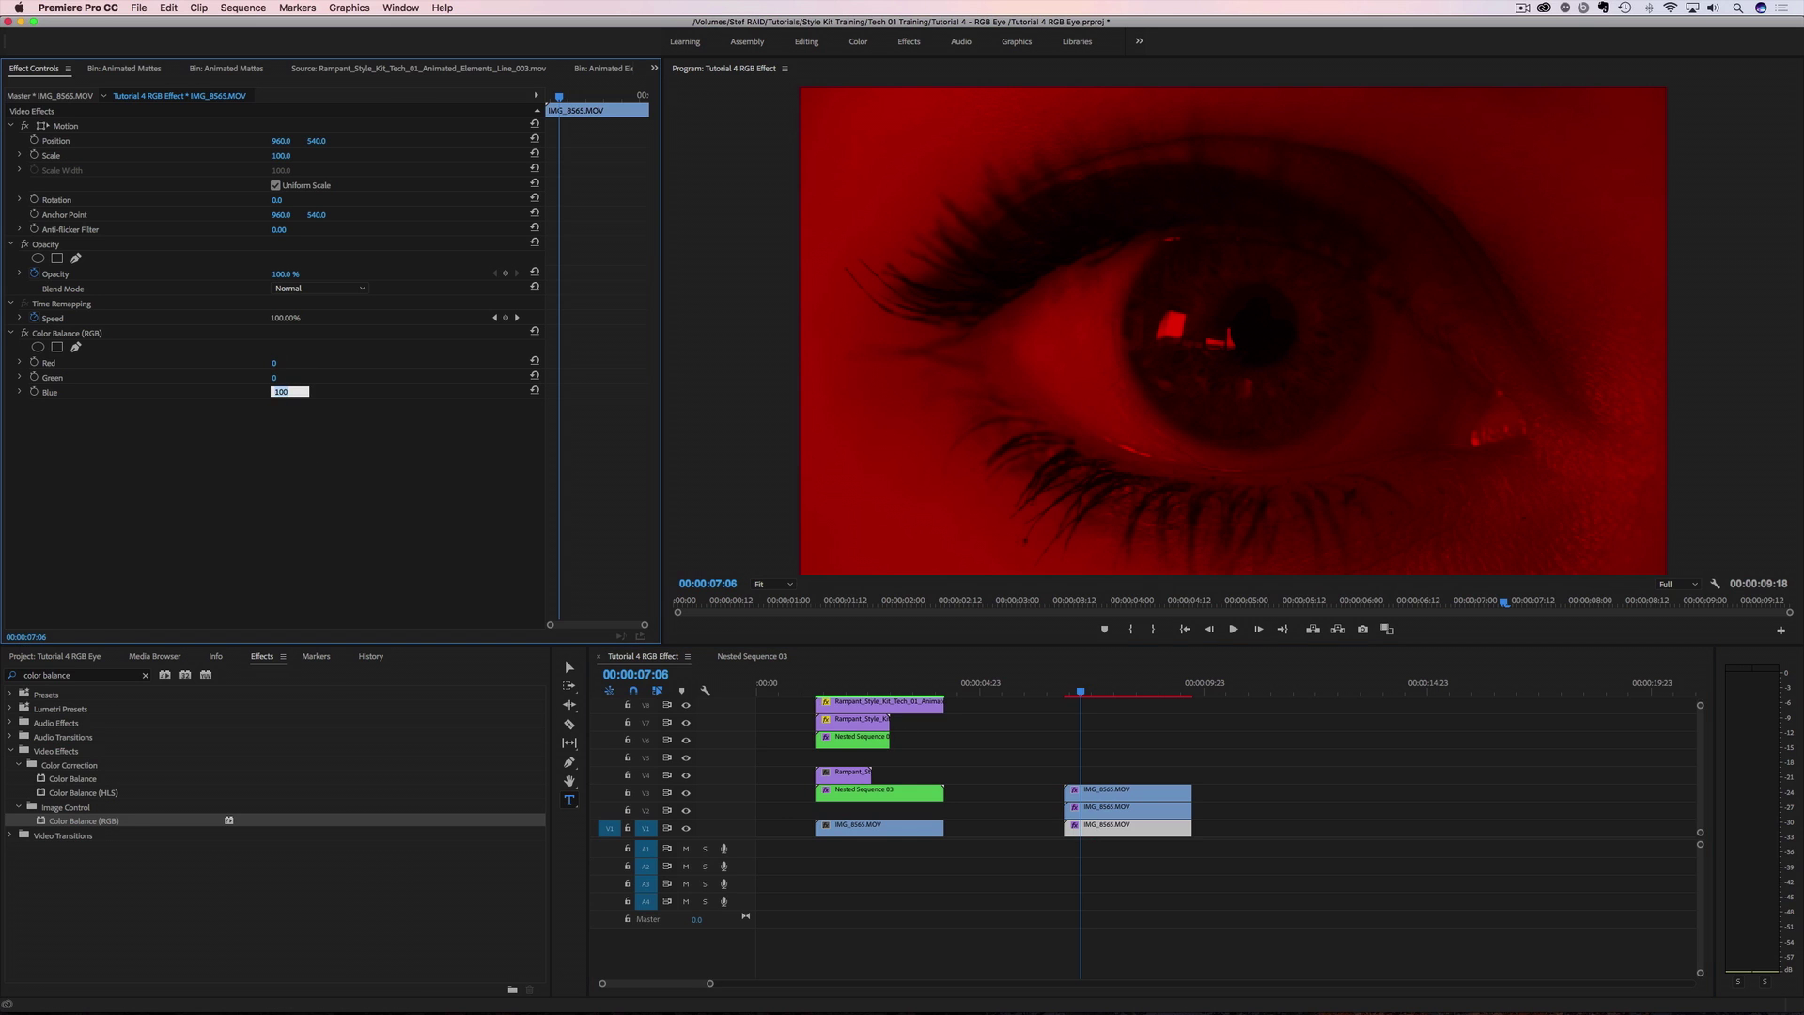
key(Return)
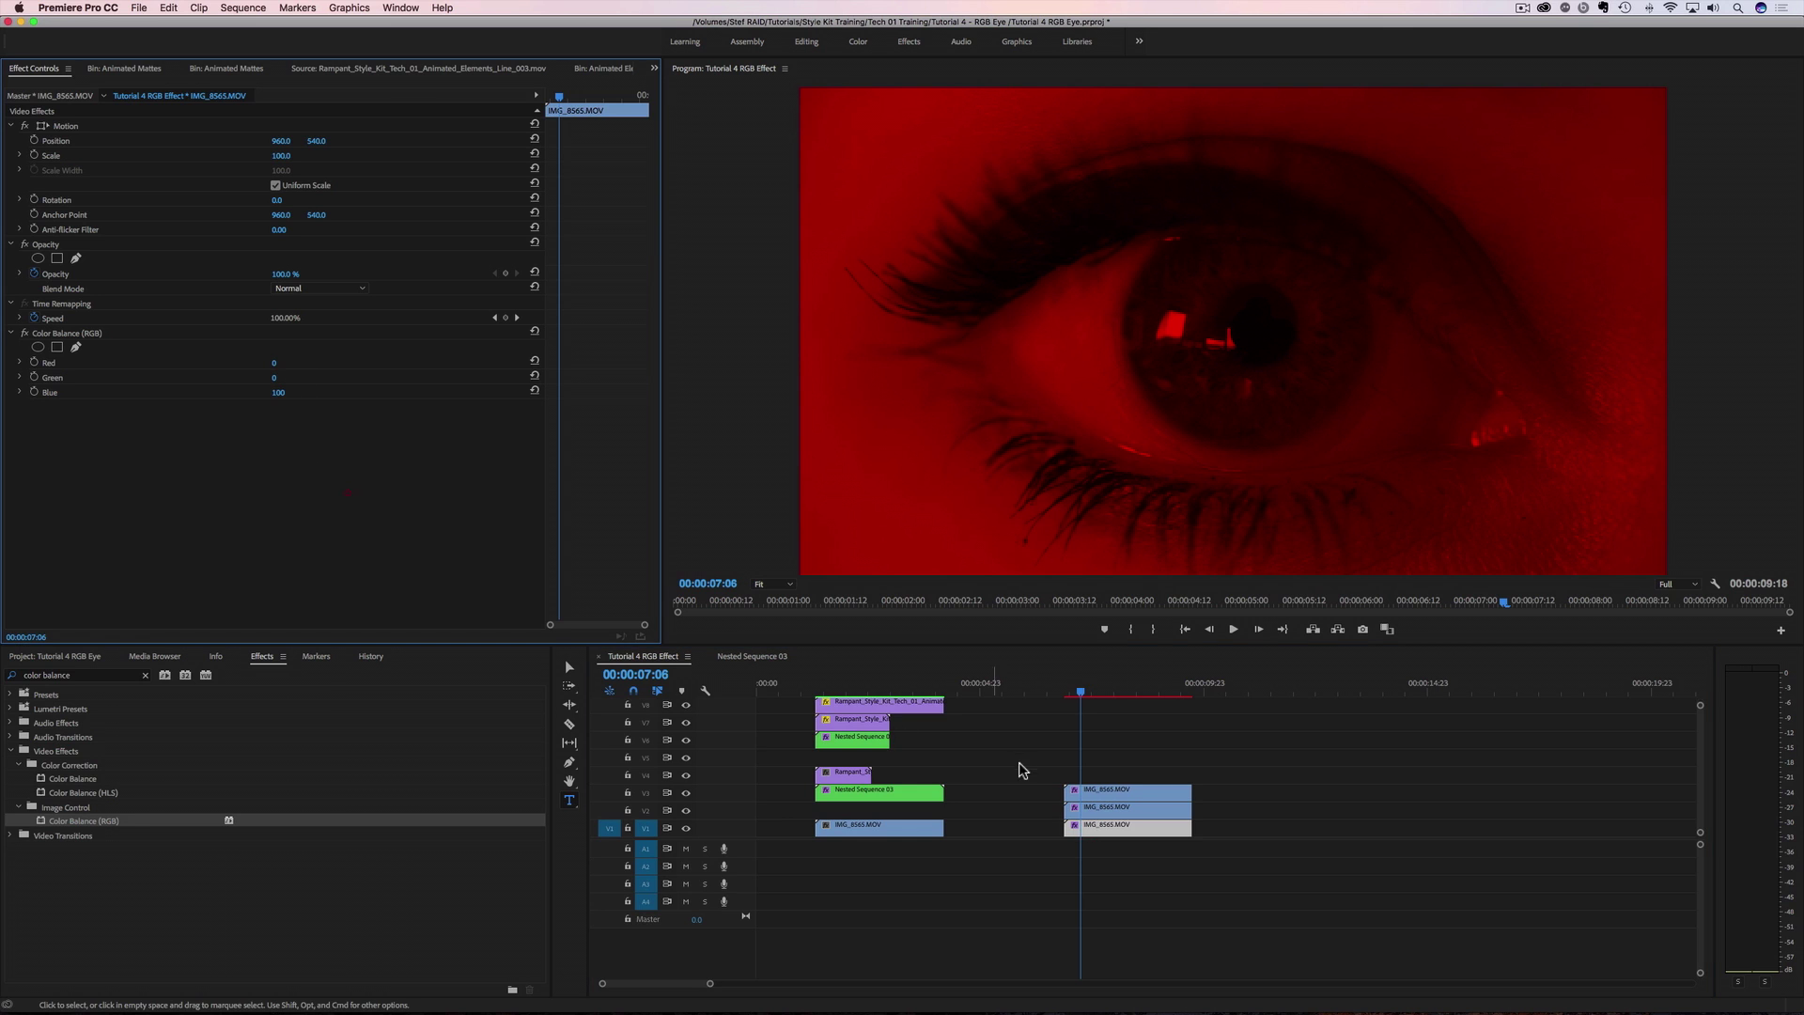
Set the blend mode of the red V3 clip and the green V2 clip to Linear Dodge (Add).
click(1101, 795)
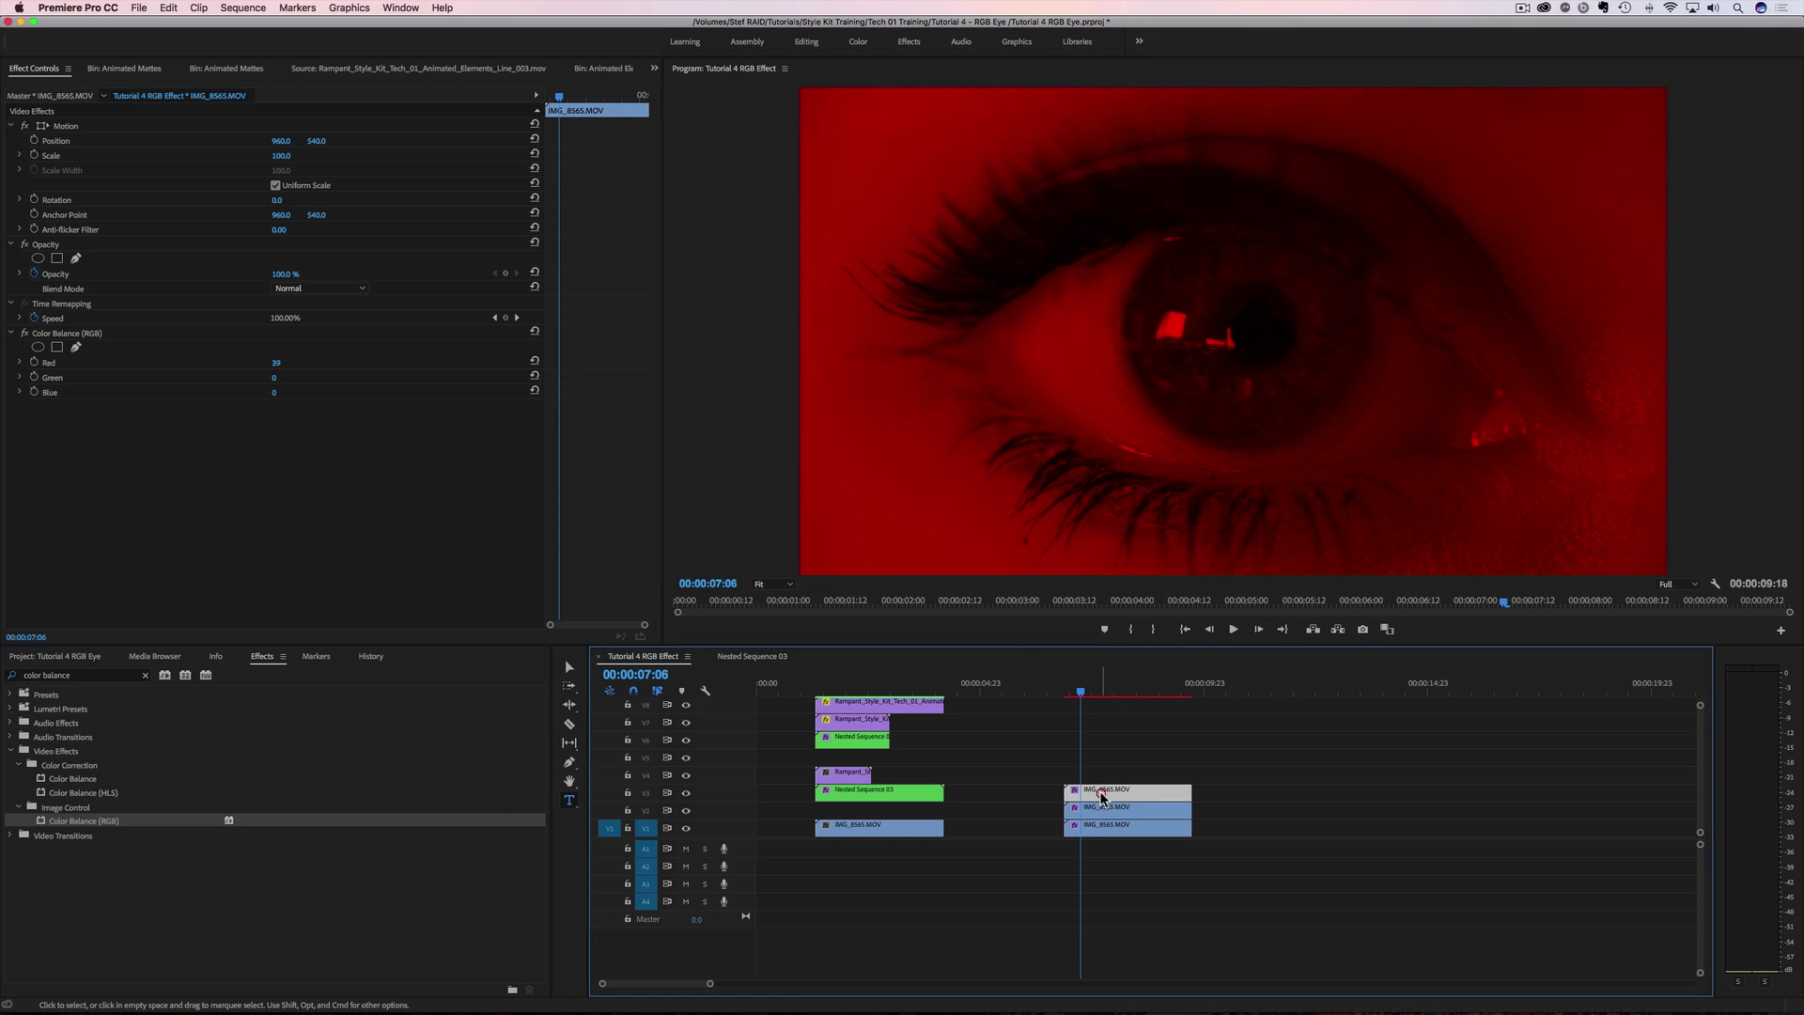
click(355, 290)
click(322, 470)
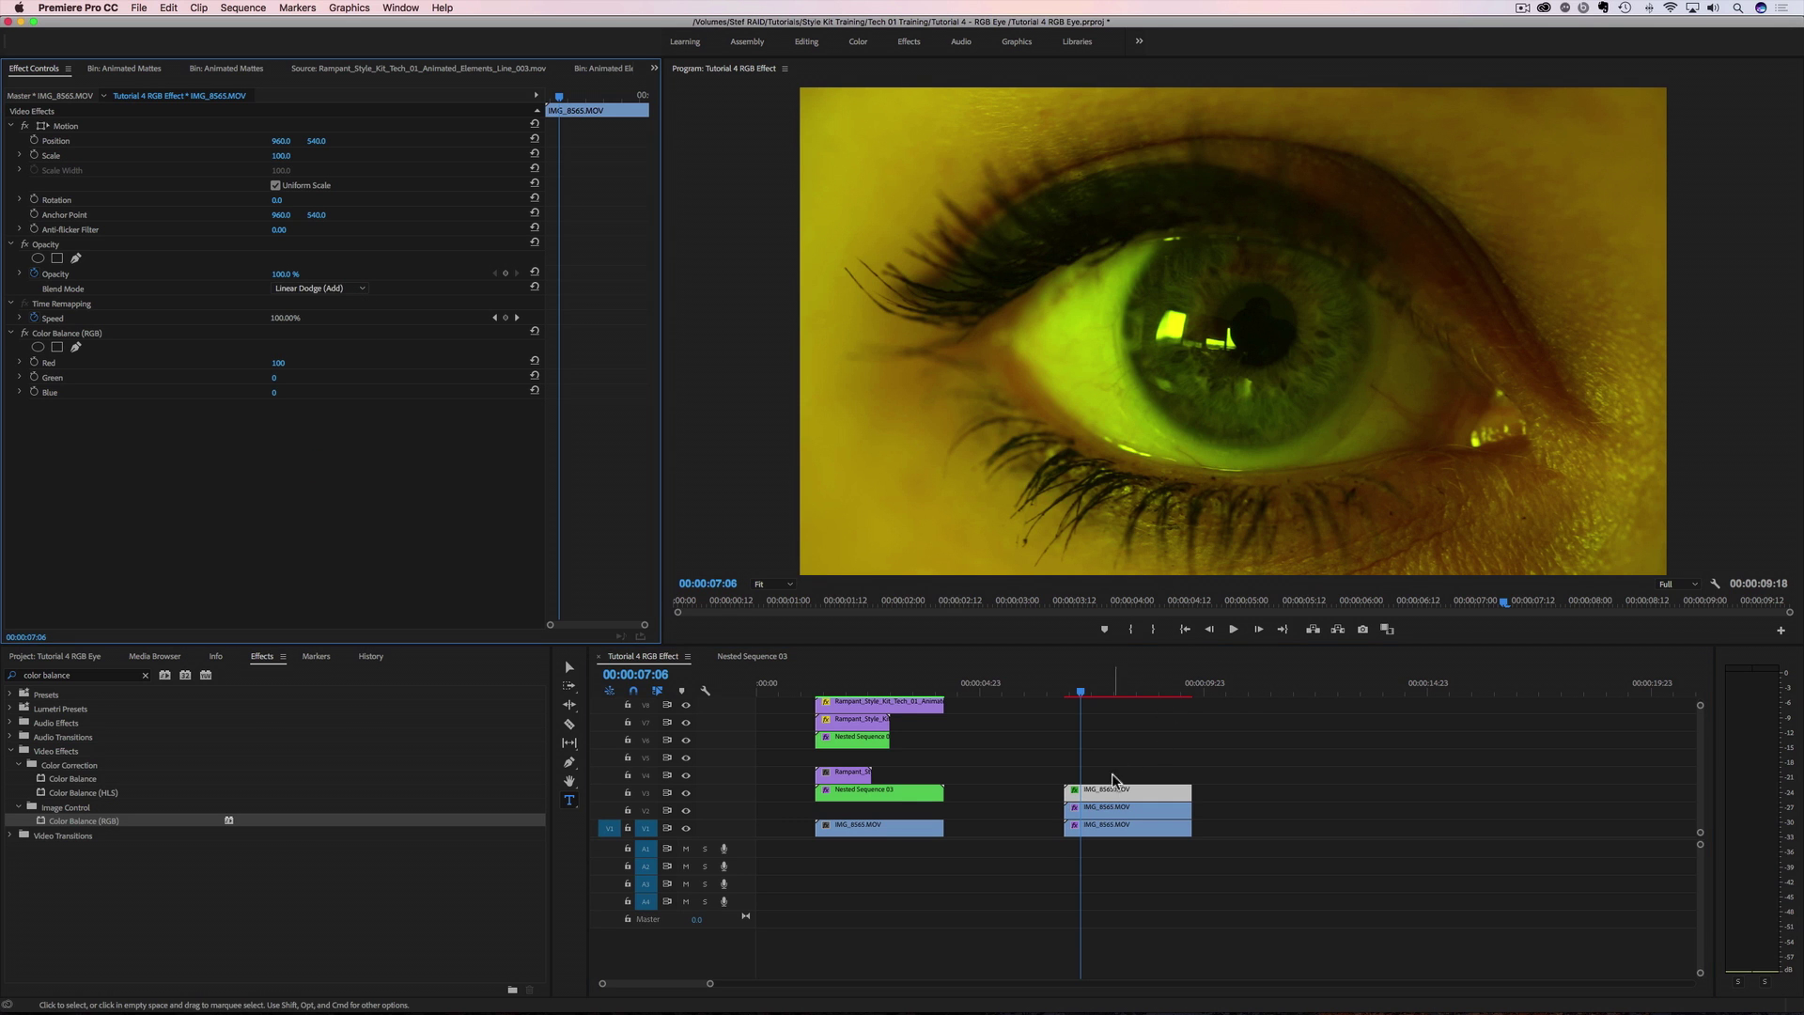
click(1118, 814)
click(342, 289)
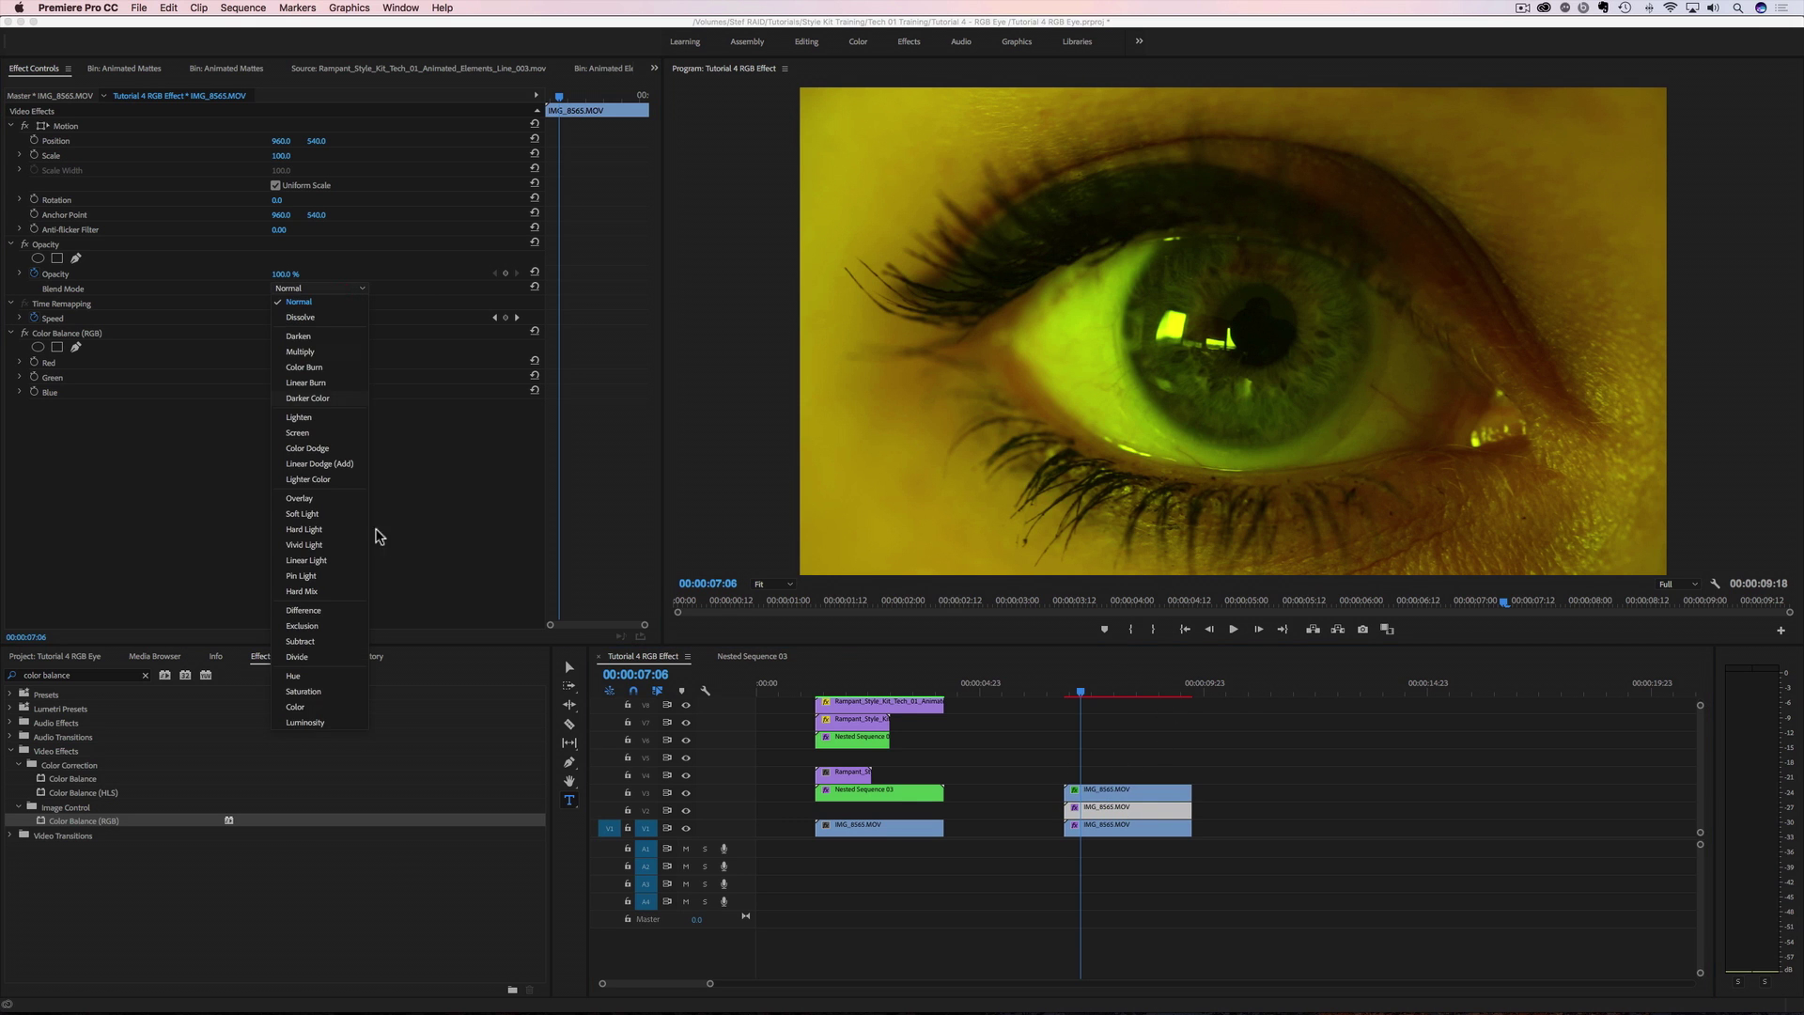
click(321, 464)
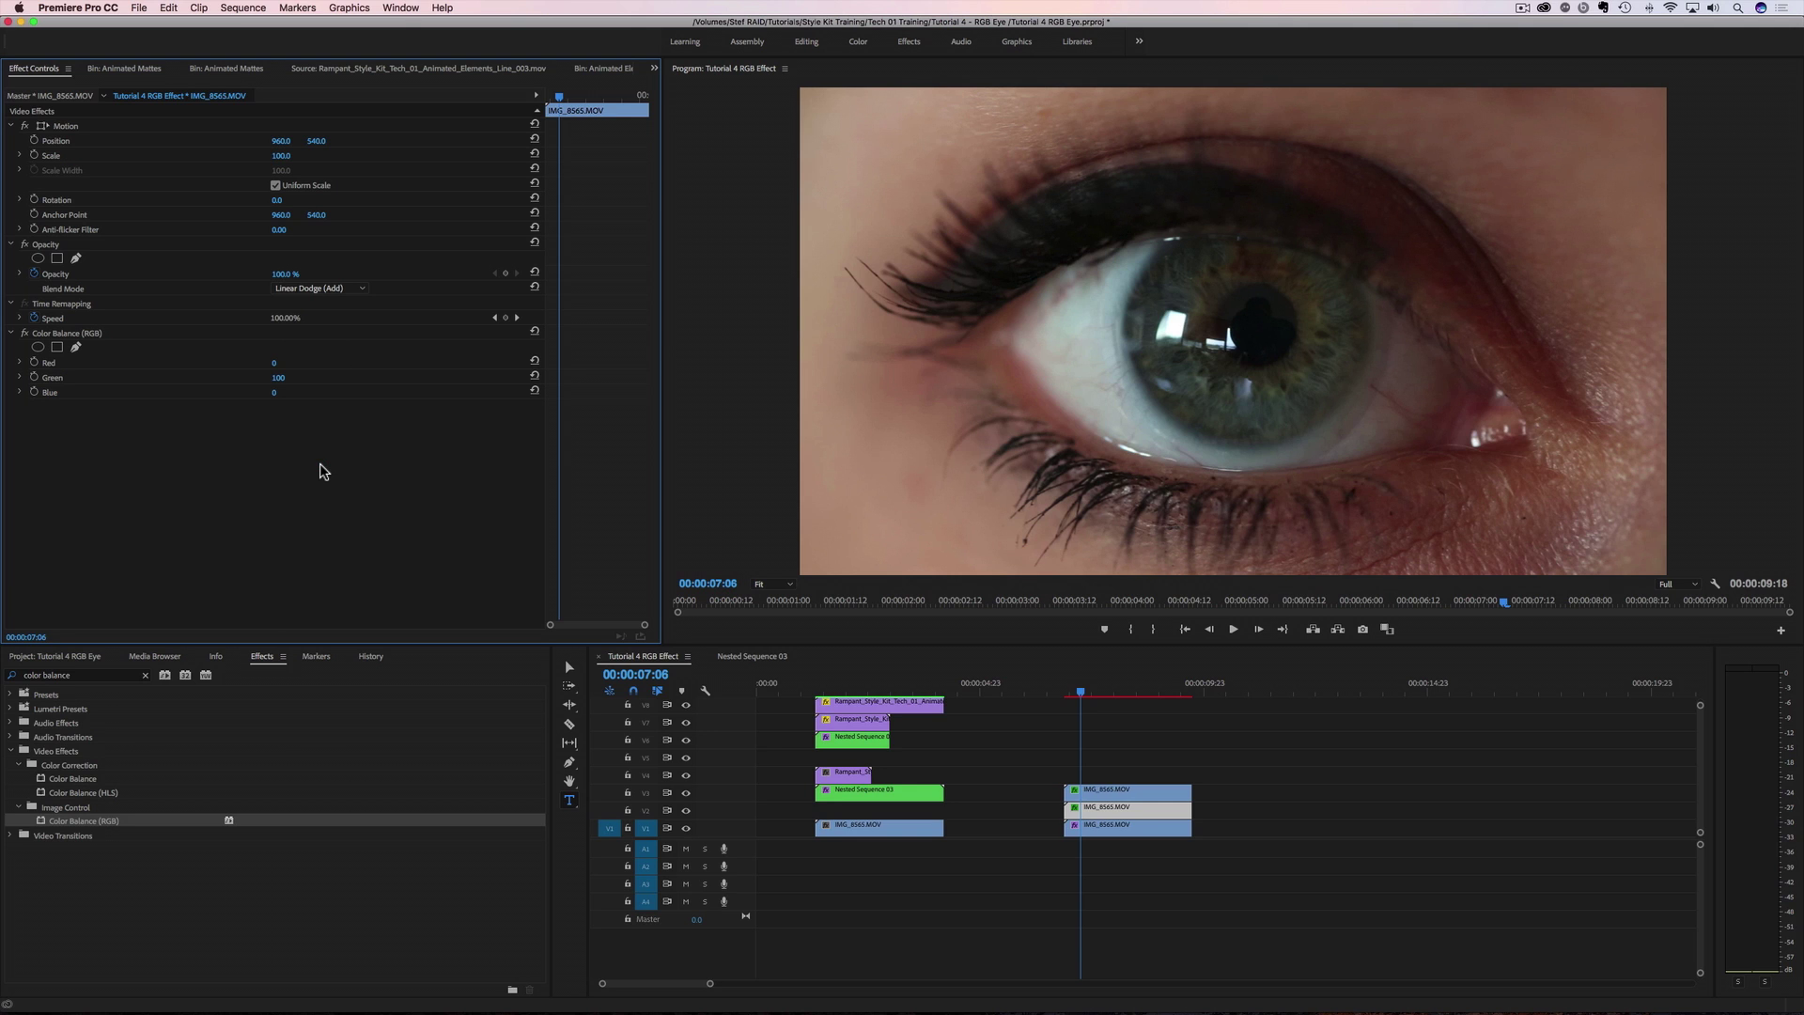
Offset the color layers by setting the red V3 clip's horizontal position to 997 and the blue V1 clip's to 1029.
click(1113, 796)
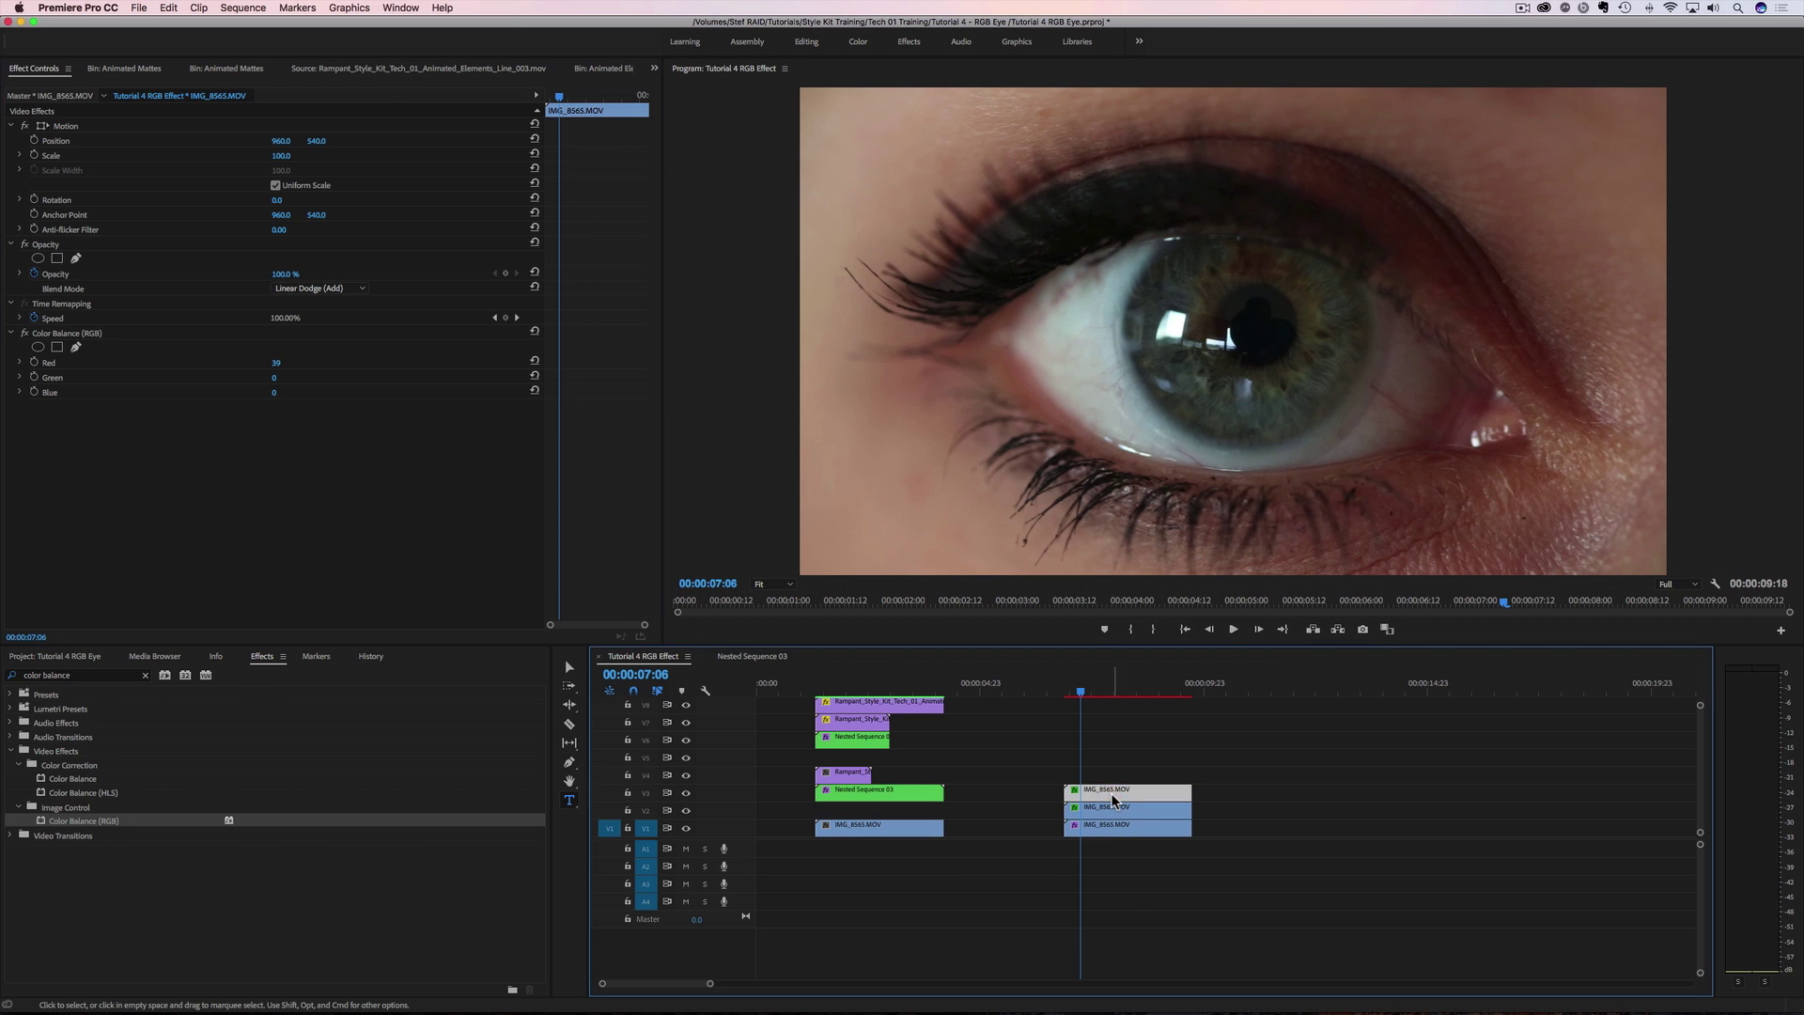
drag(279, 142, 317, 142)
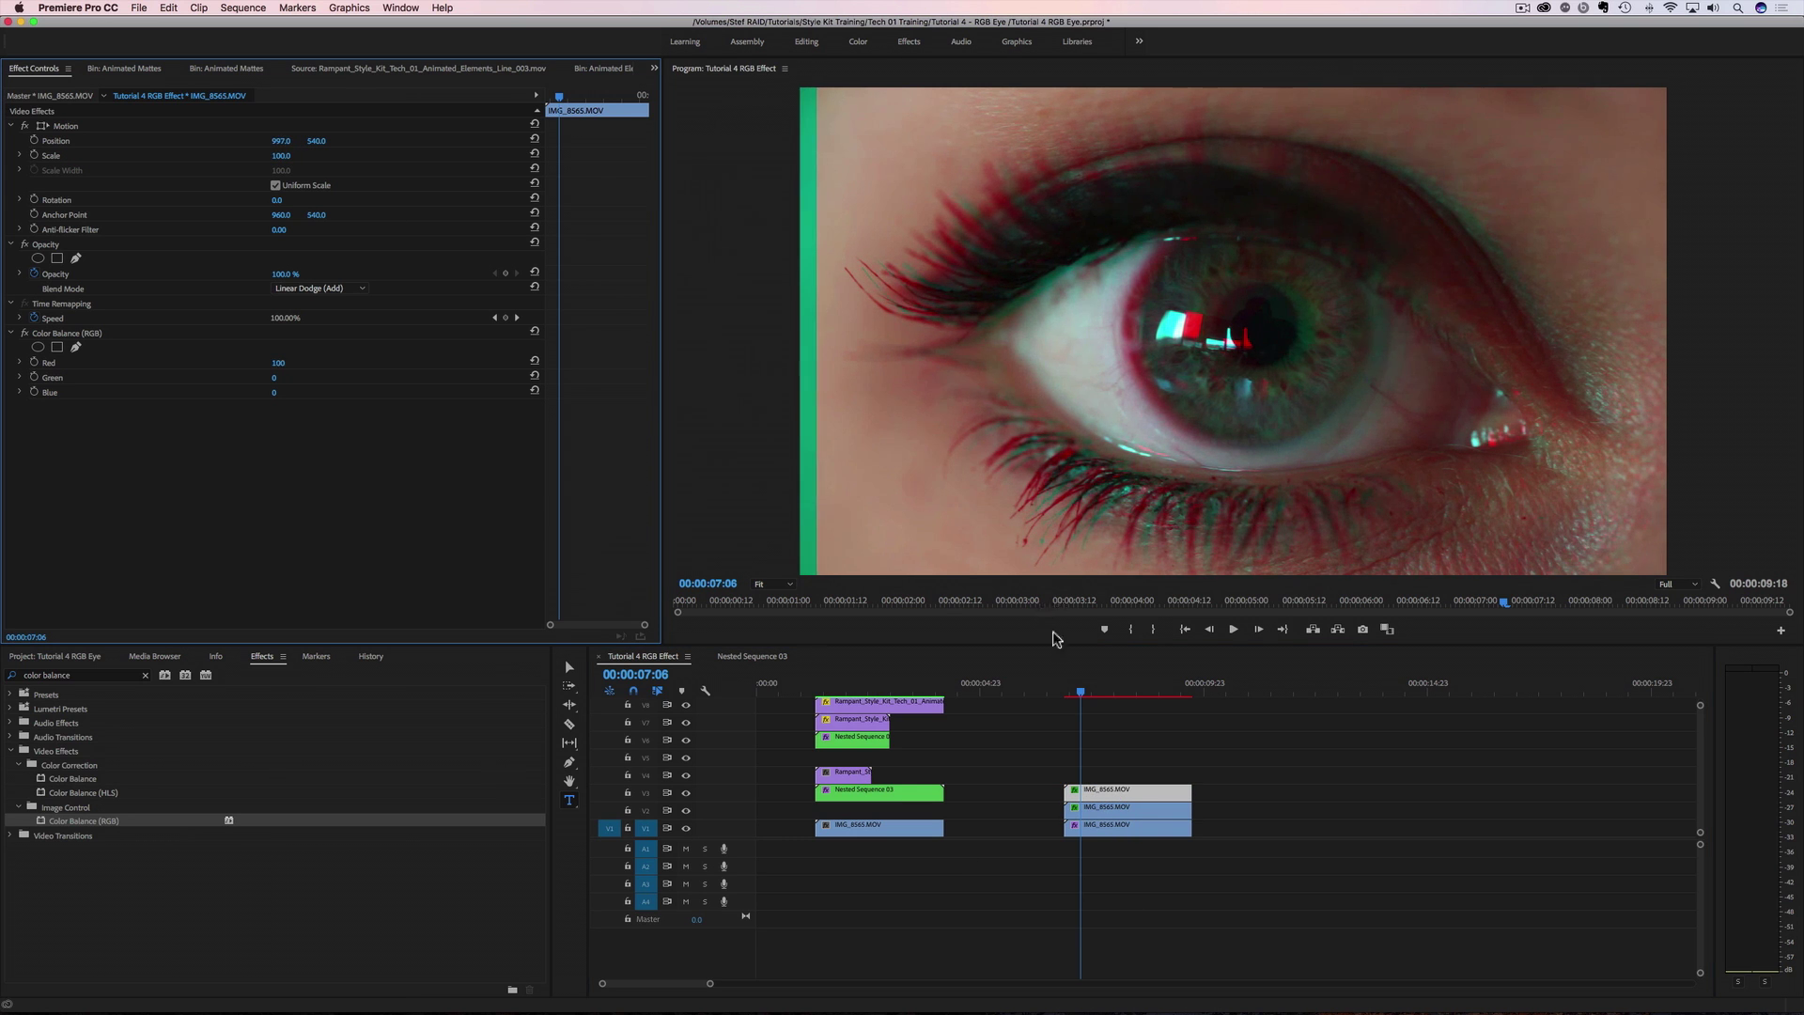
click(1112, 826)
drag(280, 142, 320, 143)
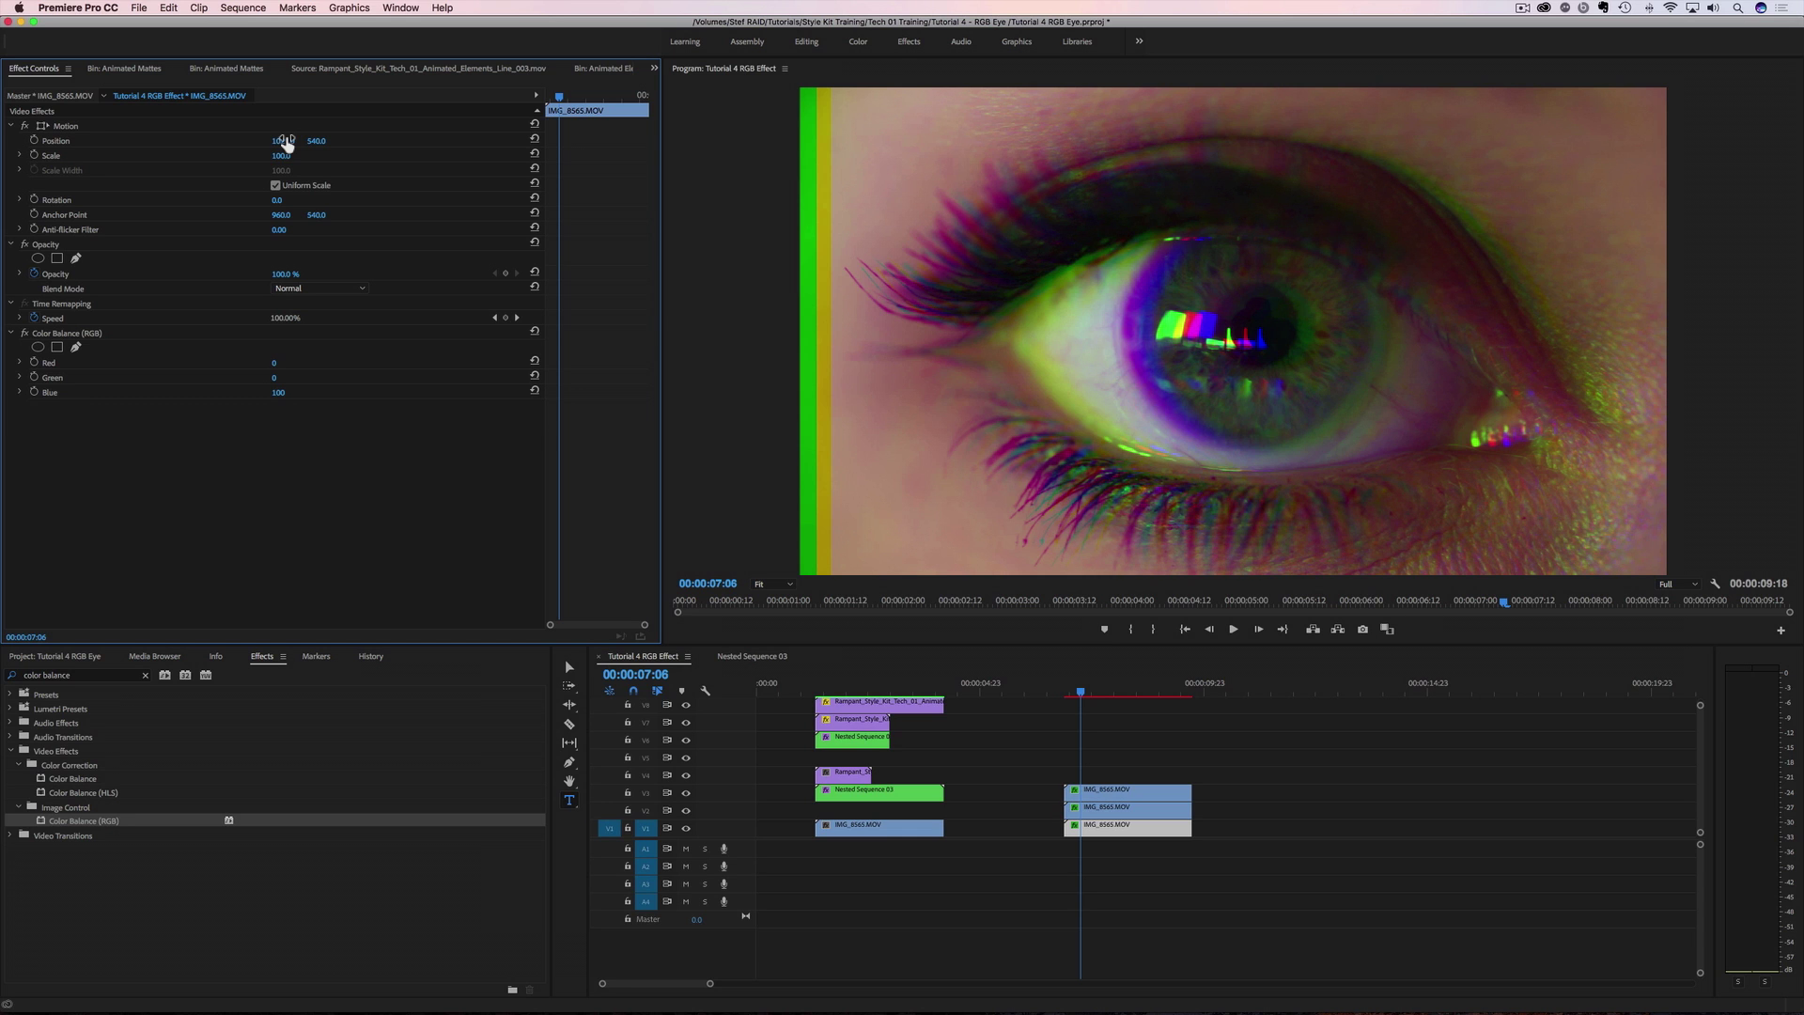
Play back the original layered eye composite repeatedly from just before its start.
click(798, 692)
key(space)
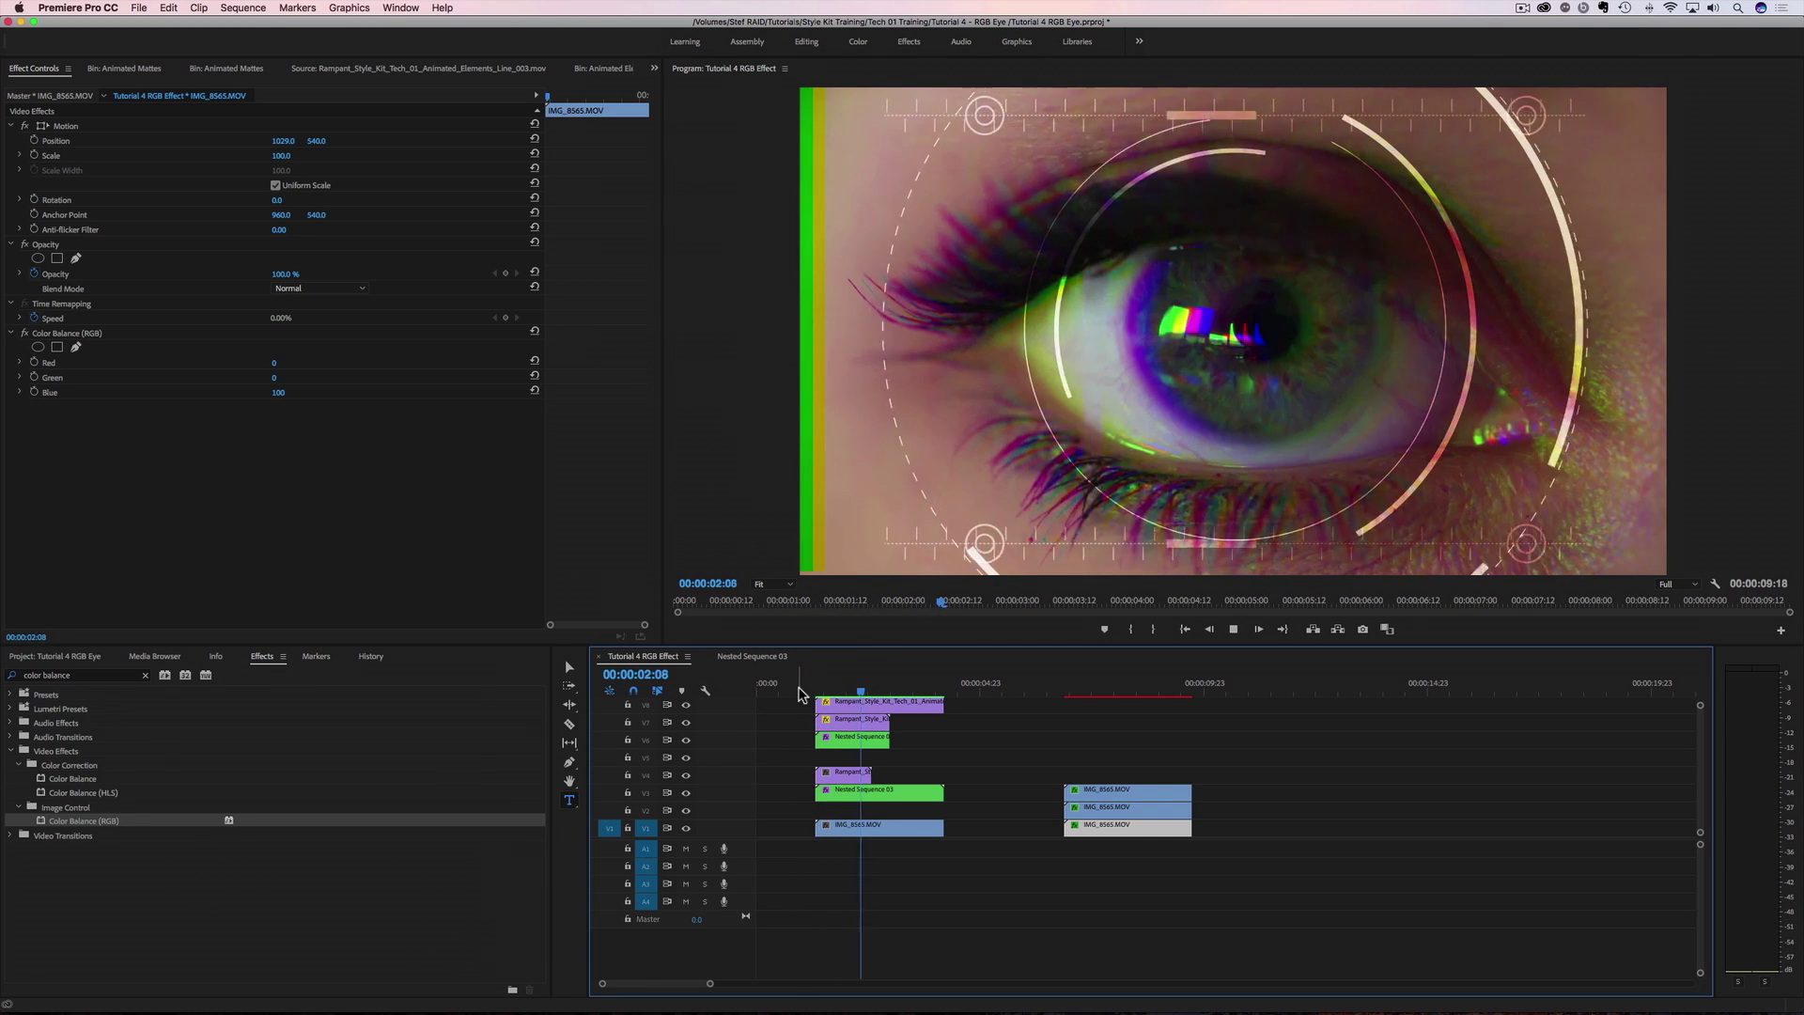
click(798, 692)
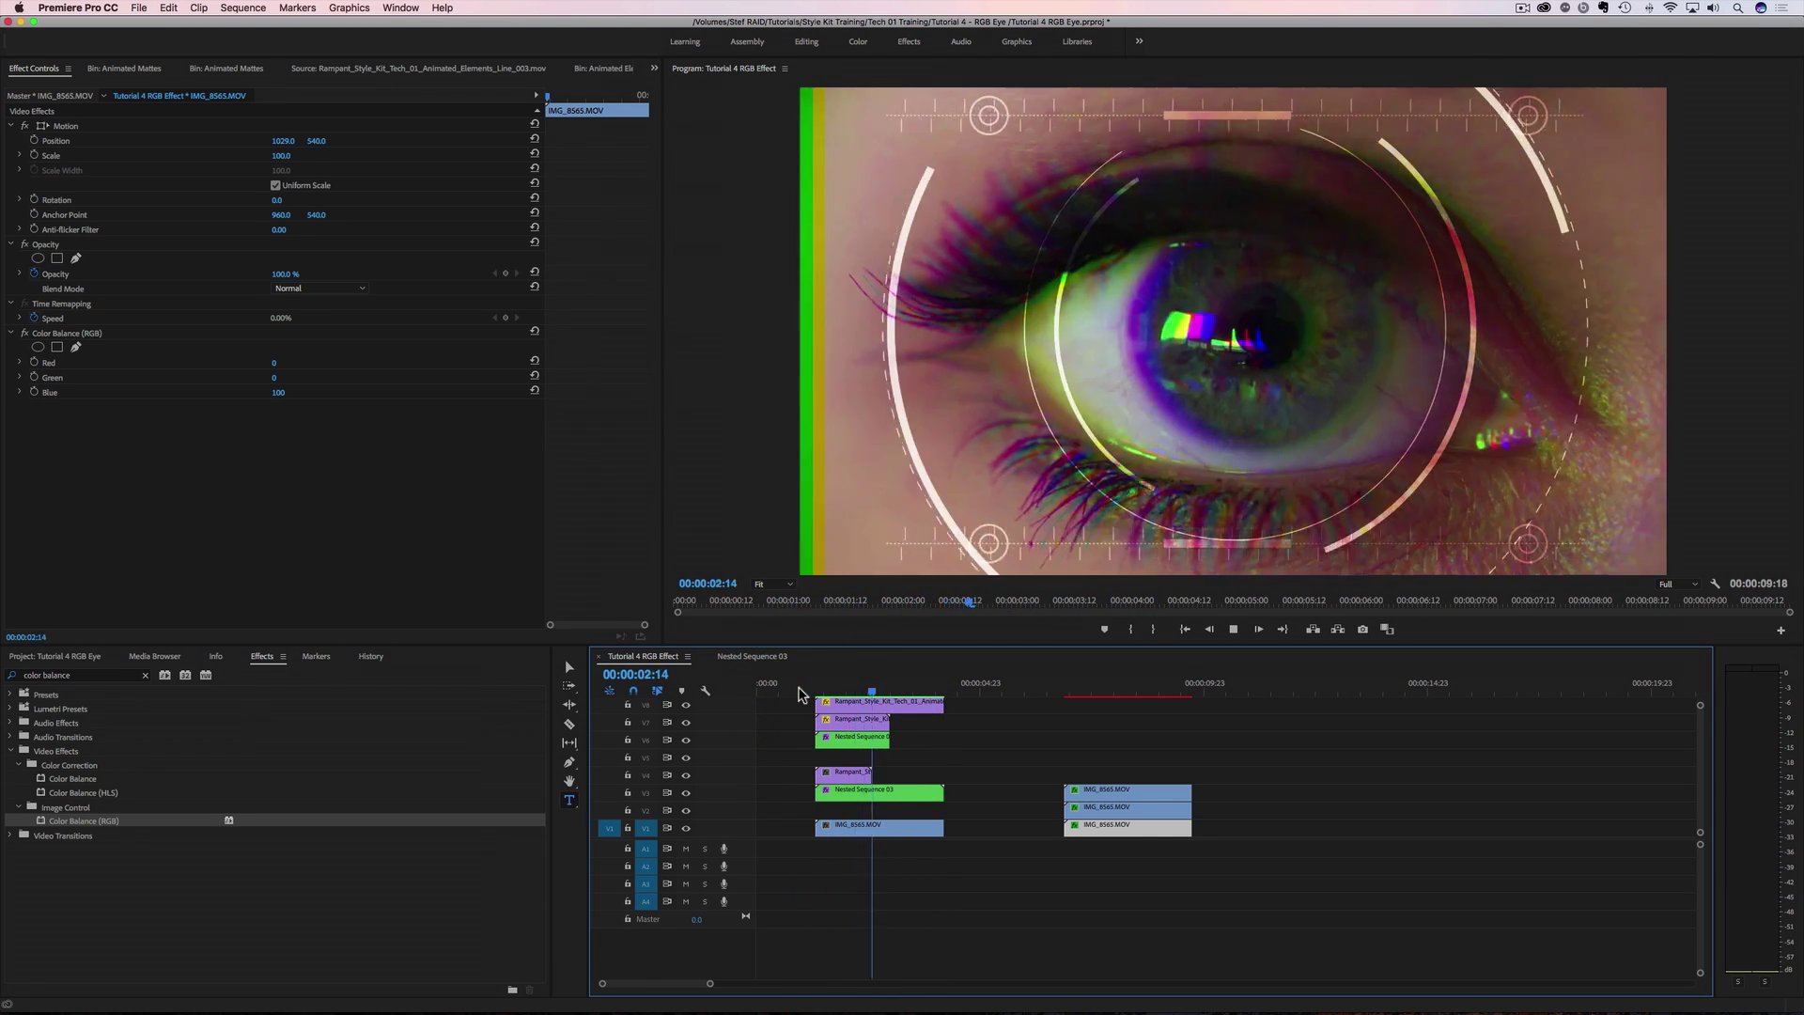
click(800, 694)
click(801, 694)
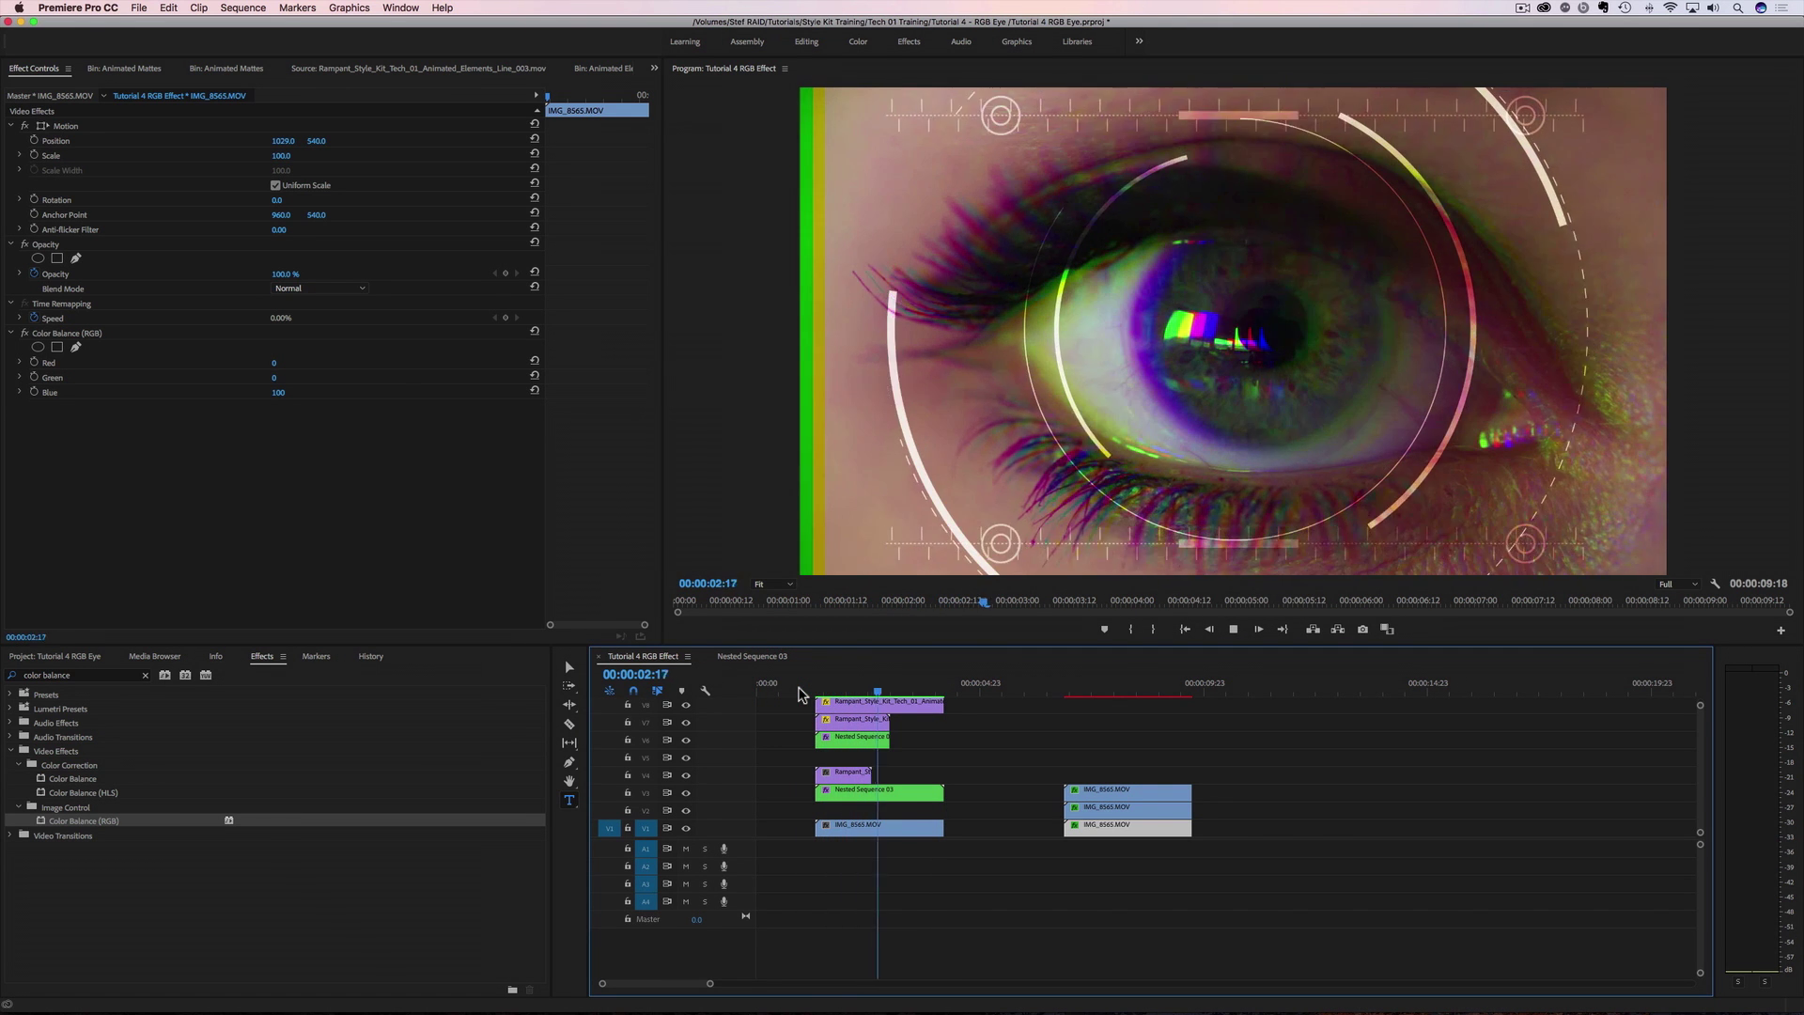
click(800, 693)
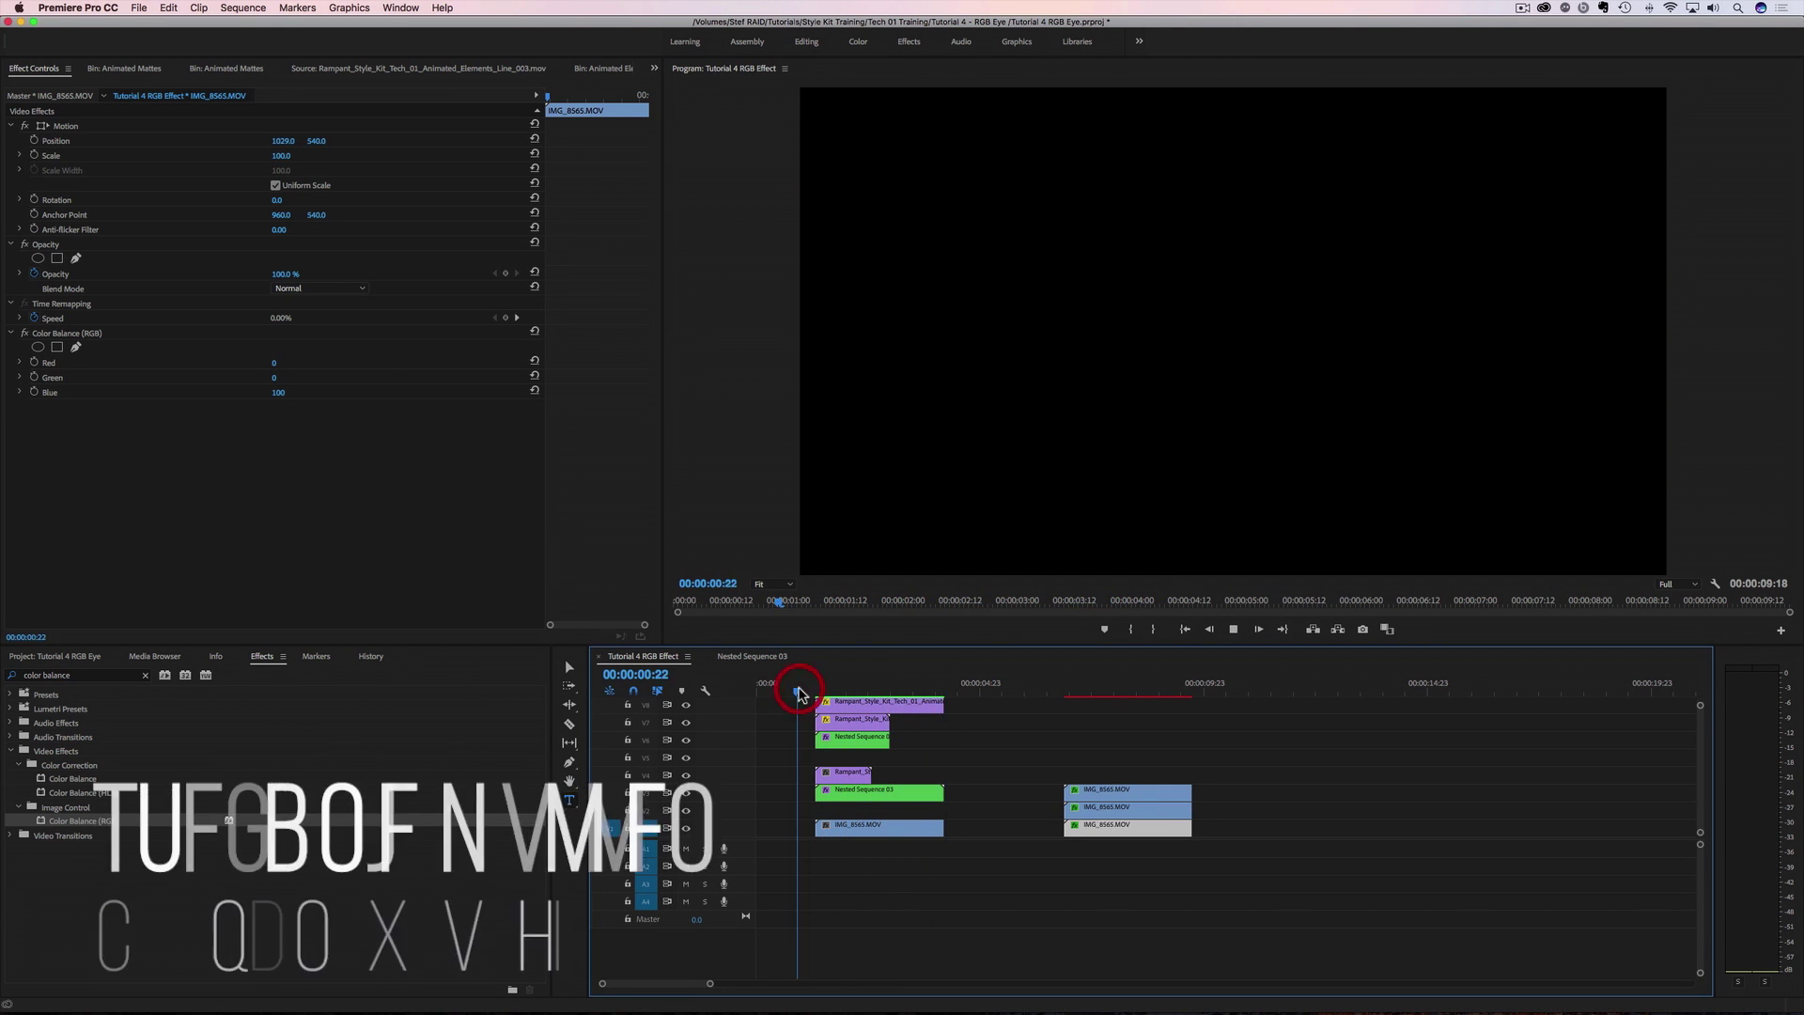